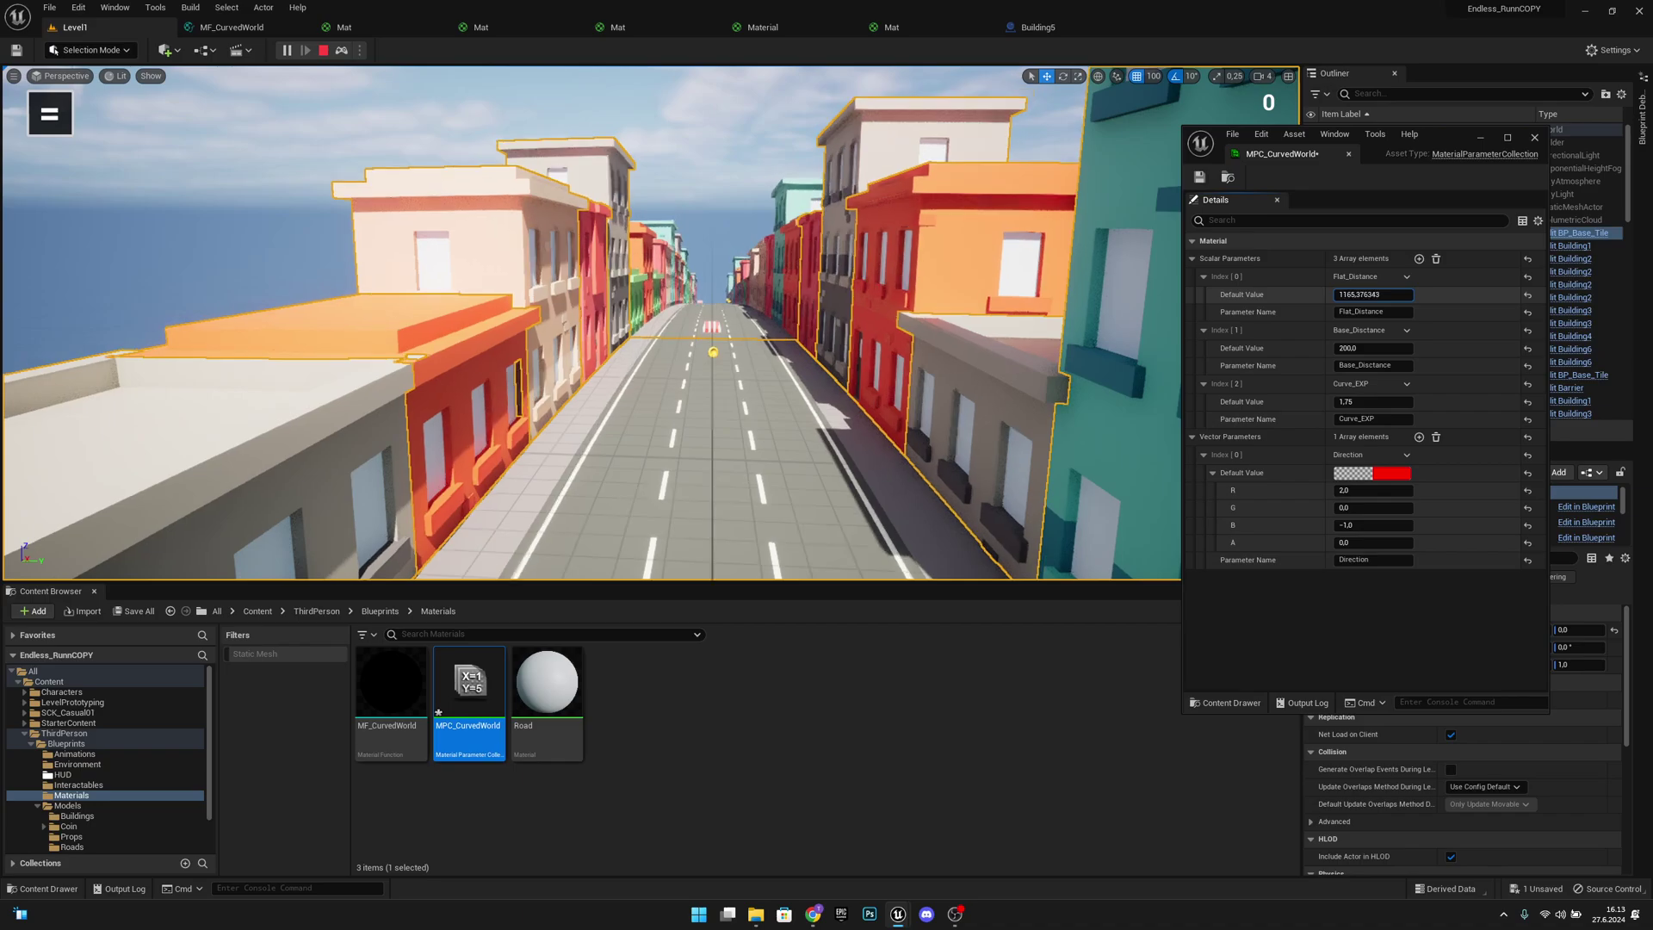
In MPC_CurvedWorld, reduce Flat_Distance to about 543 and Base_Distance to about 148, and adjust the Direction vector to demonstrate the curved road
drag(1374, 294, 1419, 292)
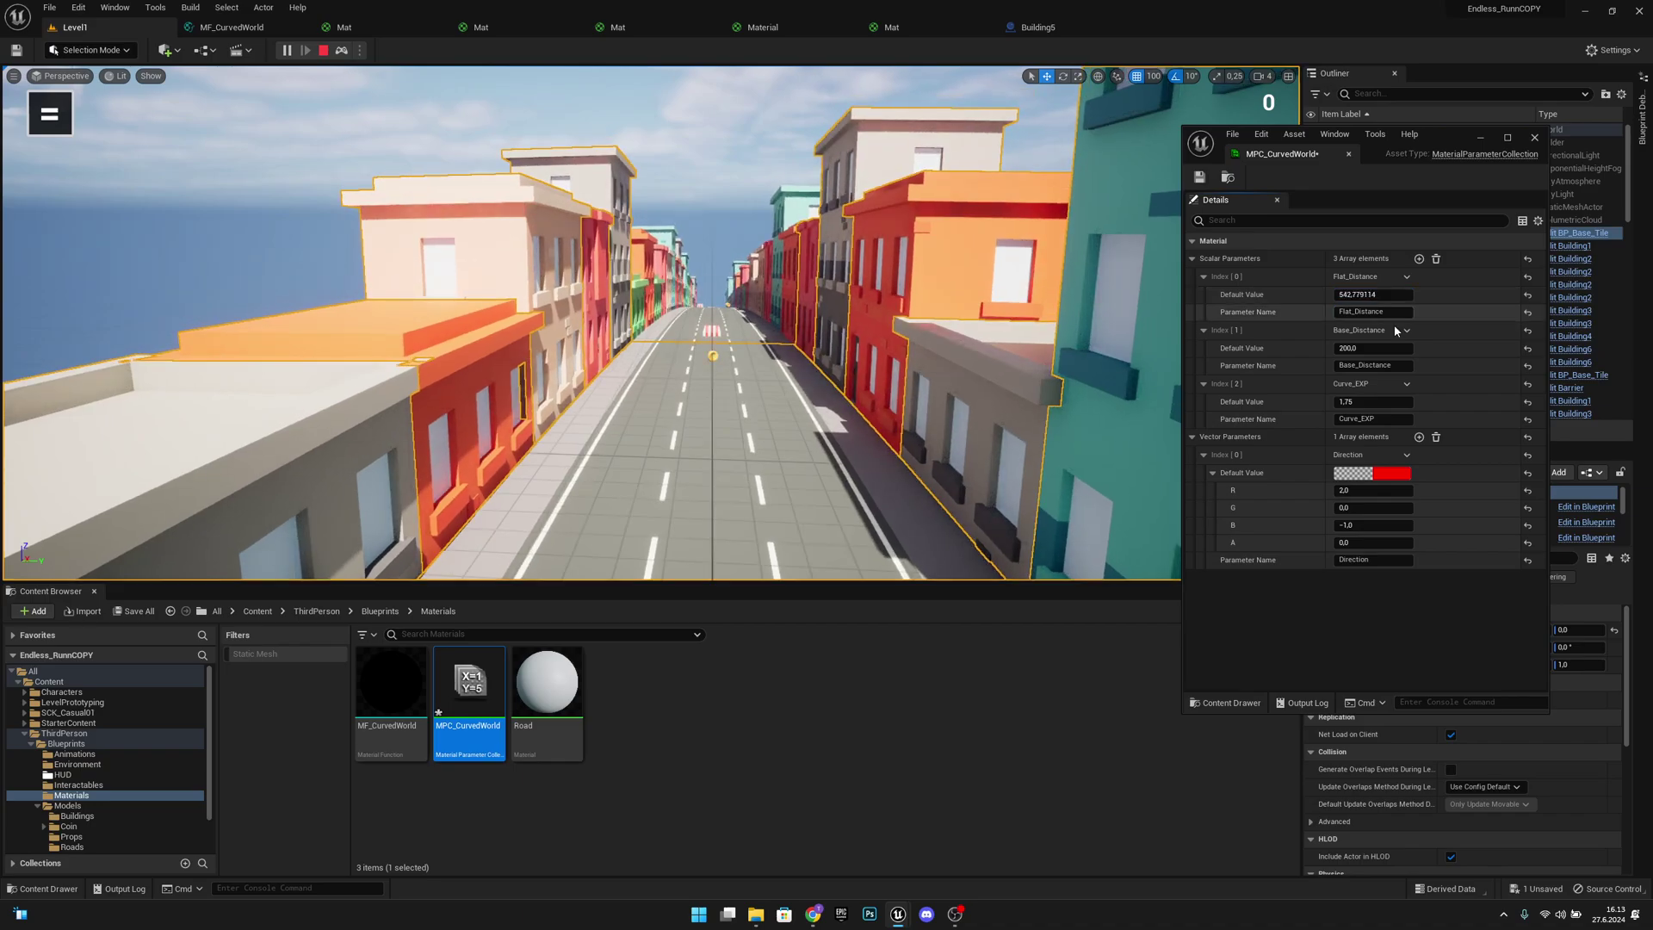
mouse_move(1365, 347)
mouse_down()
mouse_move(1296, 348)
mouse_move(1378, 348)
mouse_up()
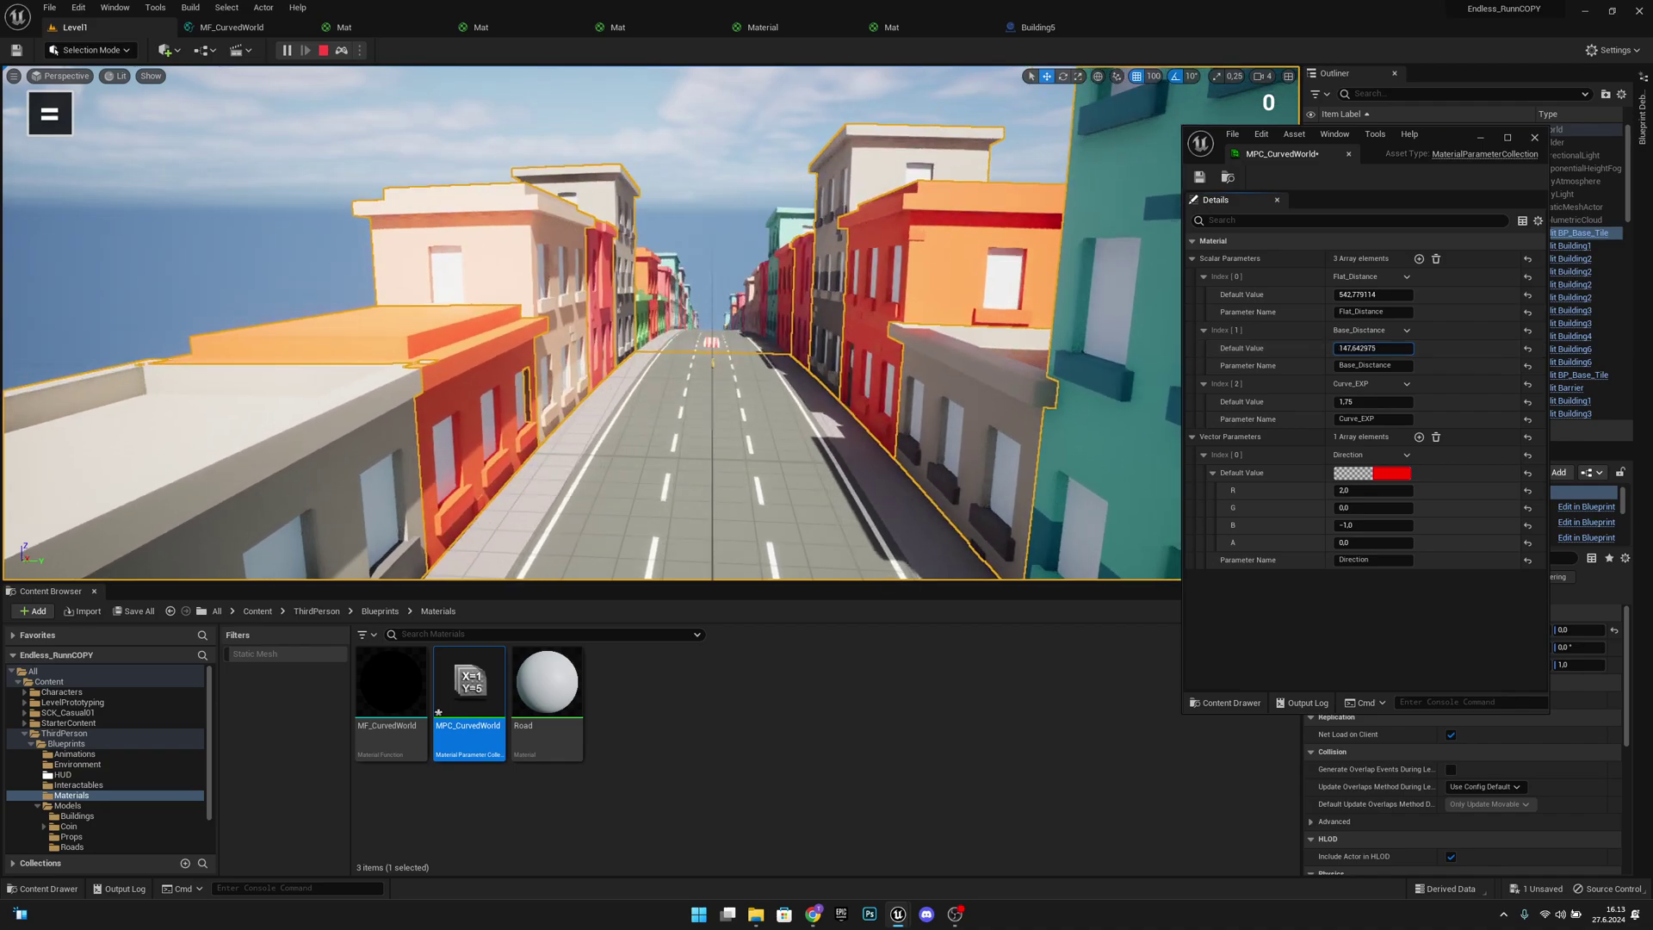
mouse_move(1371, 508)
mouse_down()
mouse_move(1413, 508)
mouse_move(1351, 508)
mouse_move(1446, 490)
mouse_move(1361, 492)
mouse_up()
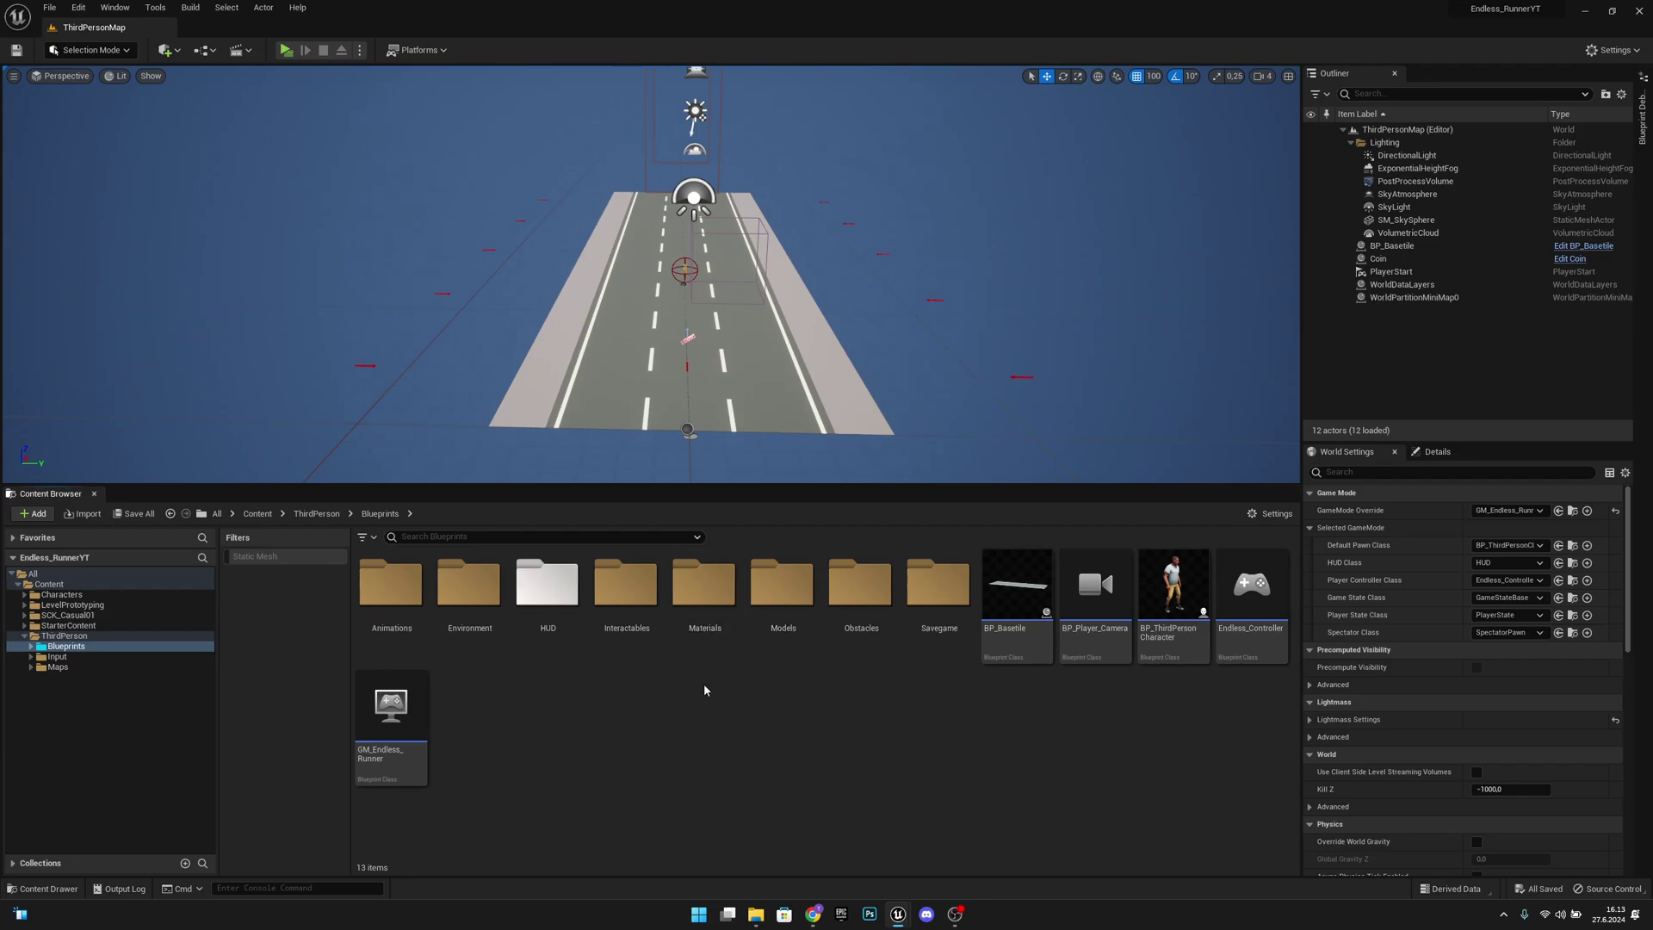
Open the Materials folder inside ThirdPerson/Blueprints in the Endless_RunnerYT project
double_click(805, 622)
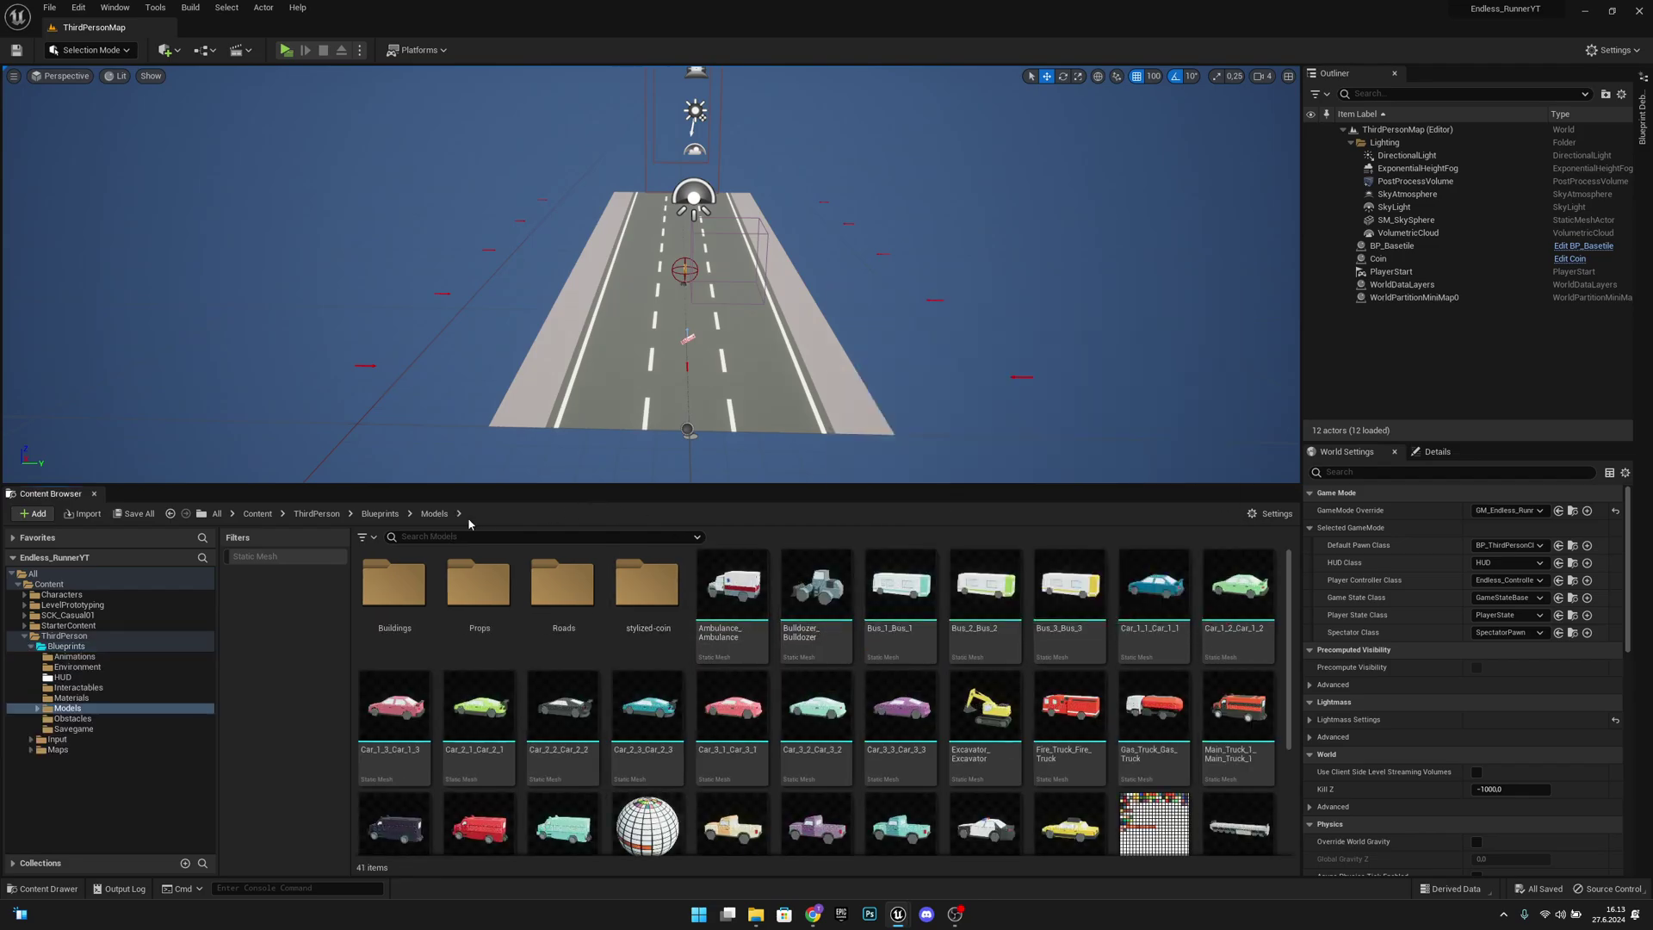
click(386, 515)
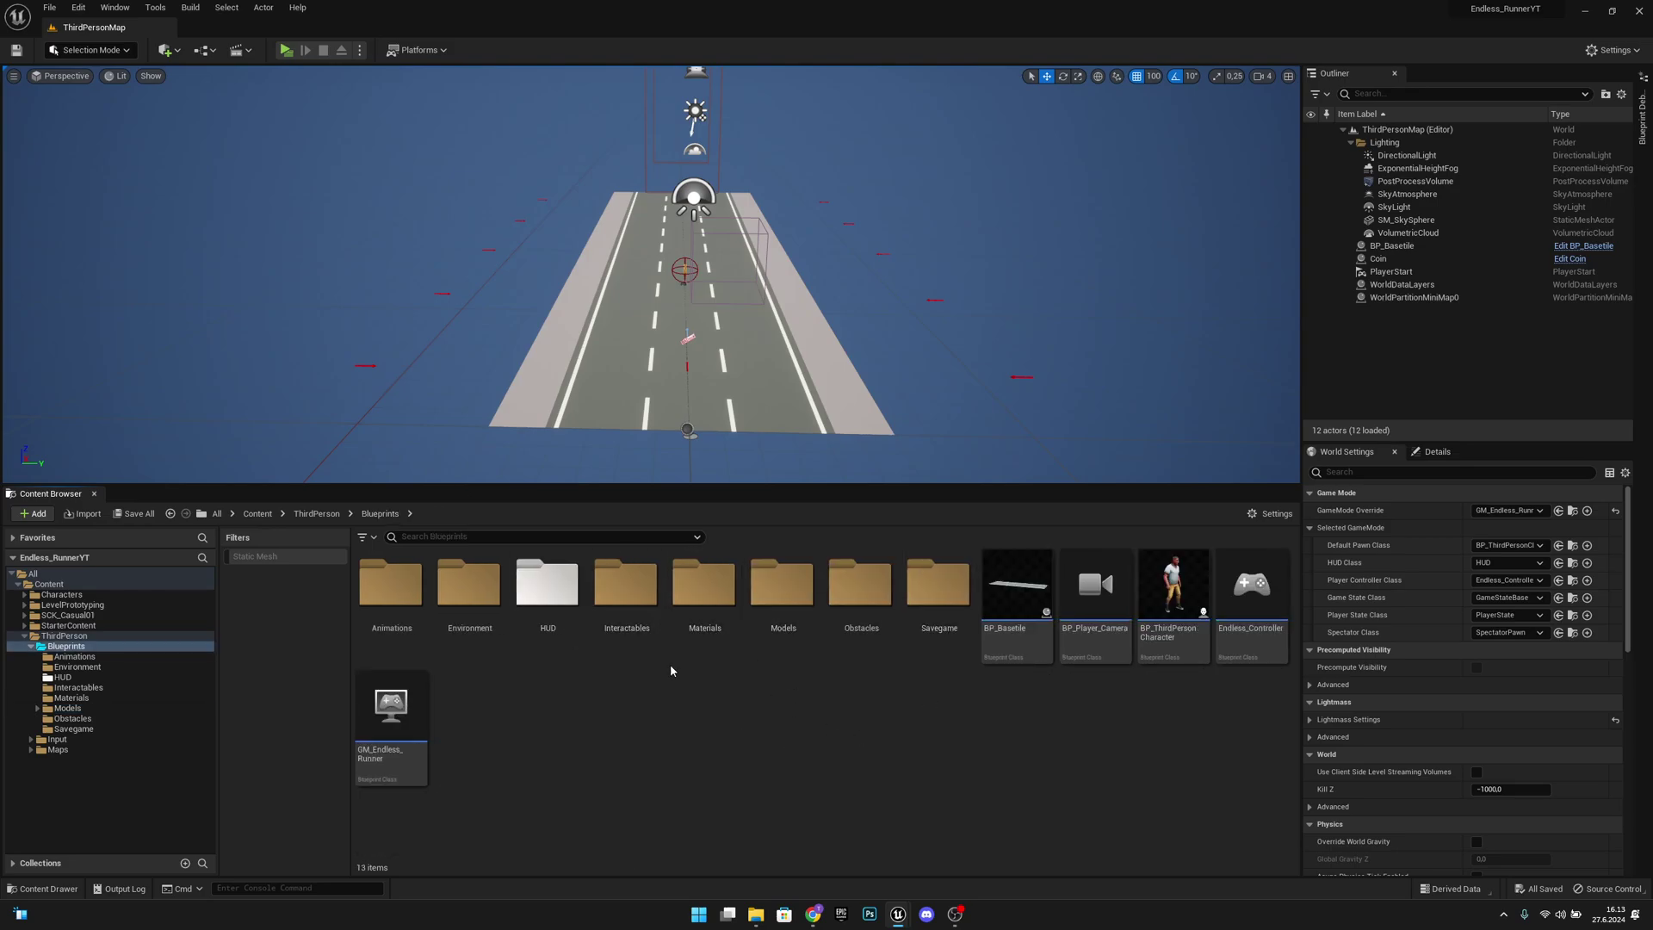
click(701, 598)
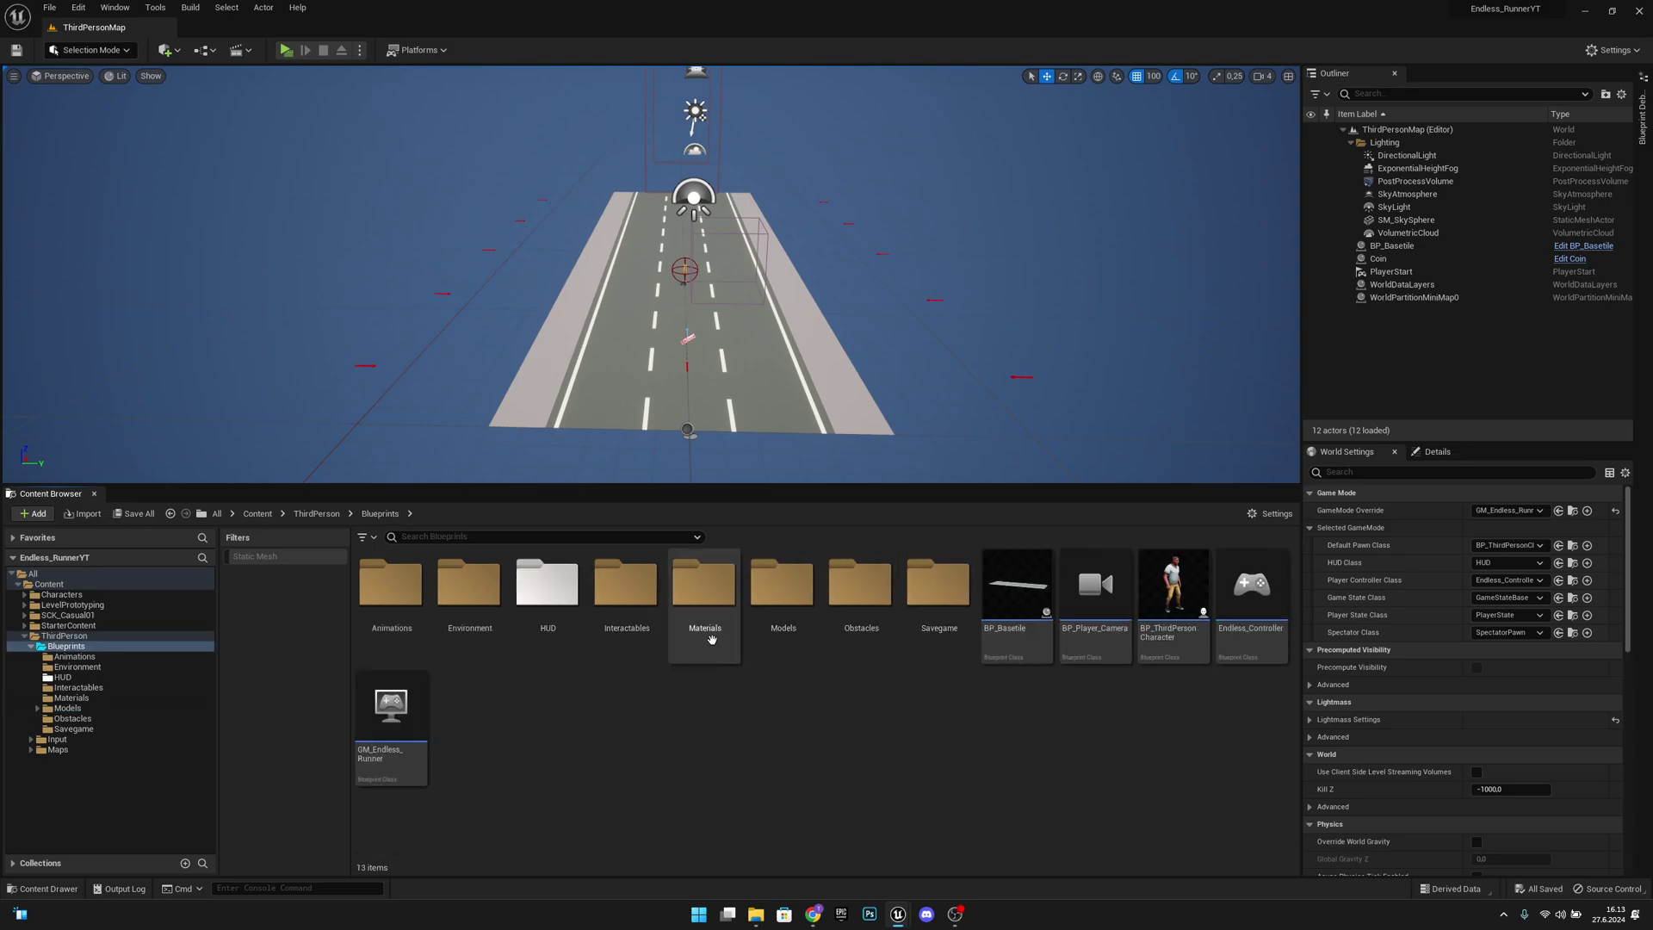
double_click(700, 600)
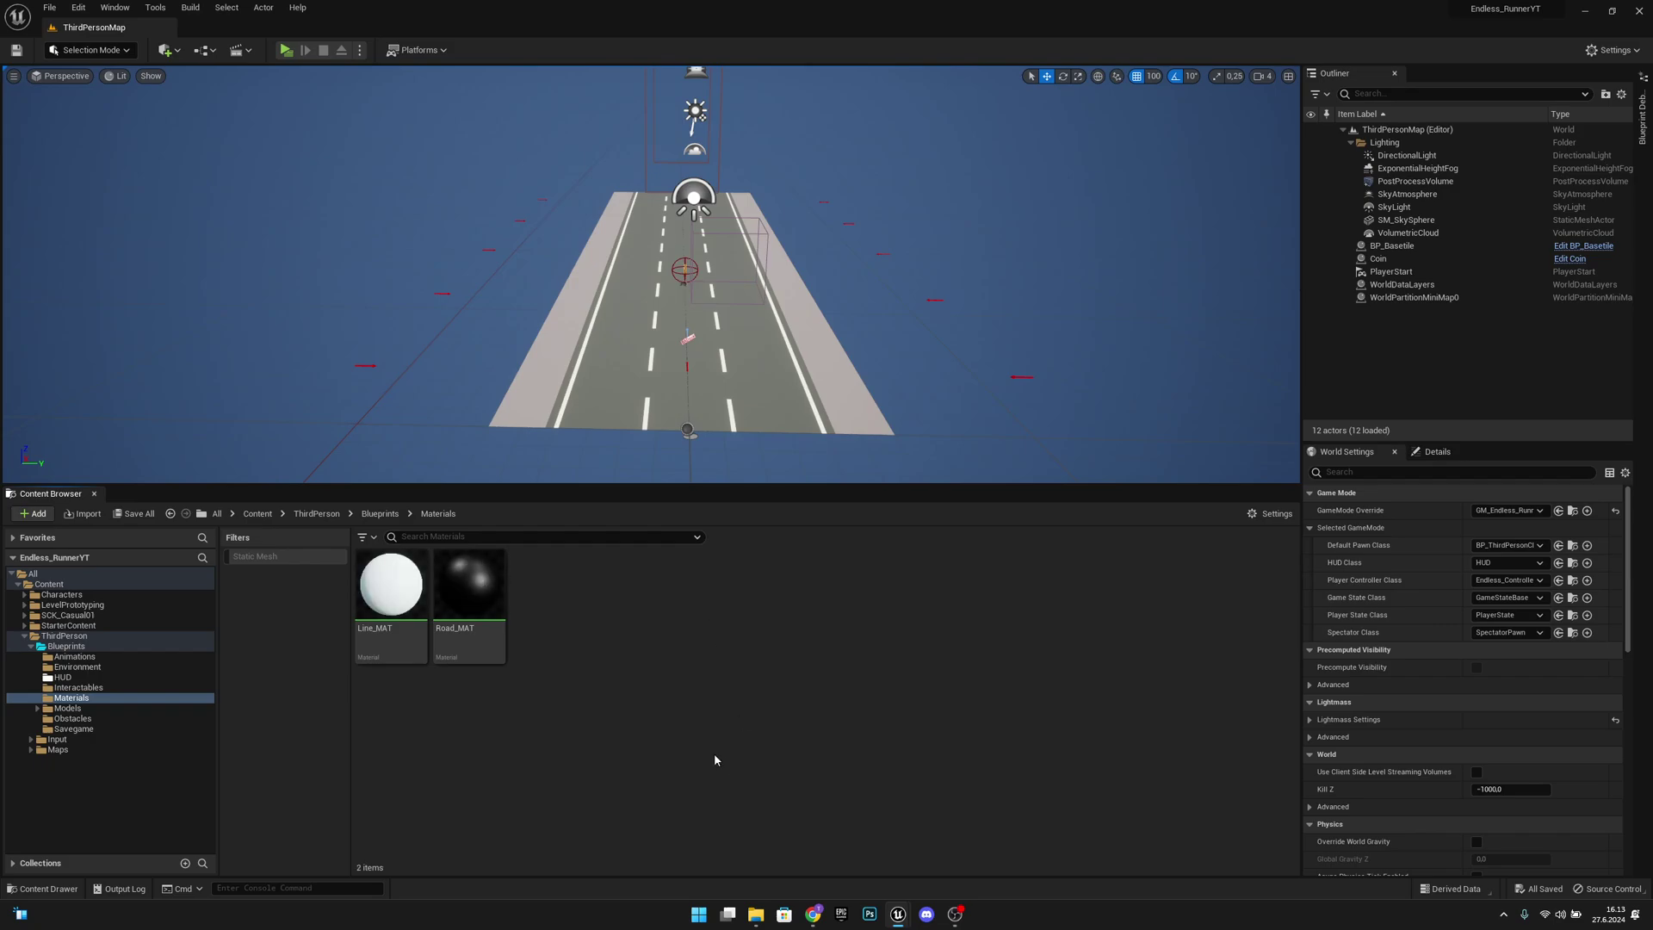
Create a Material Parameter Collection in the Materials folder, keep its default name, and open it for editing
right_click(575, 615)
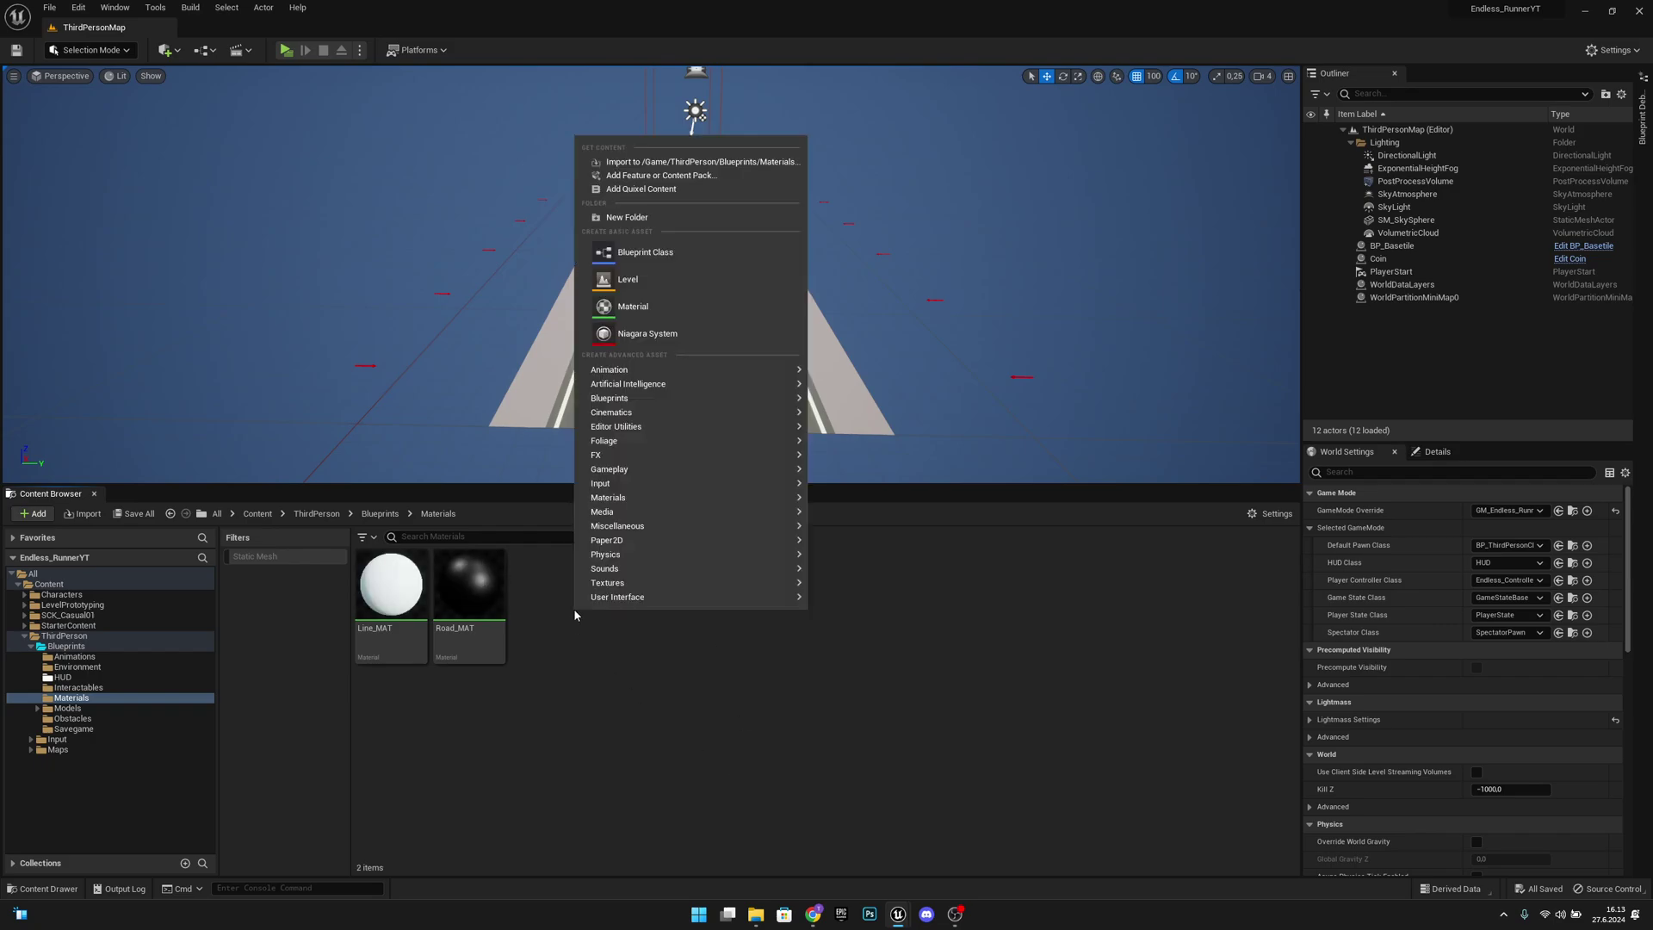
mouse_move(621, 499)
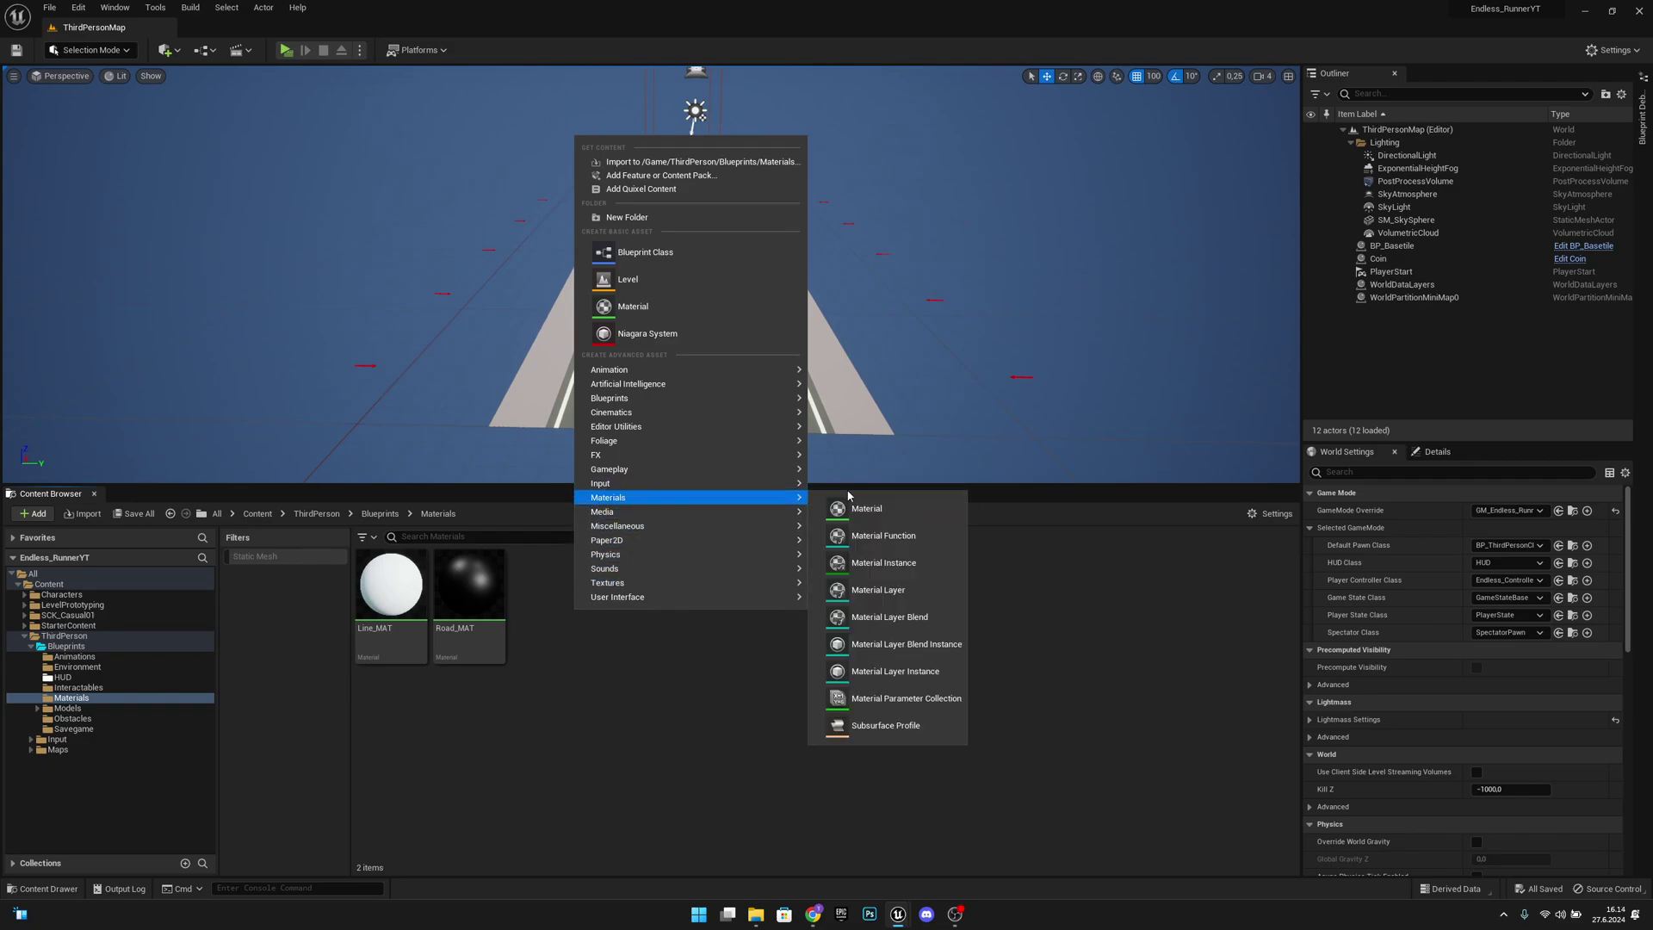
click(905, 698)
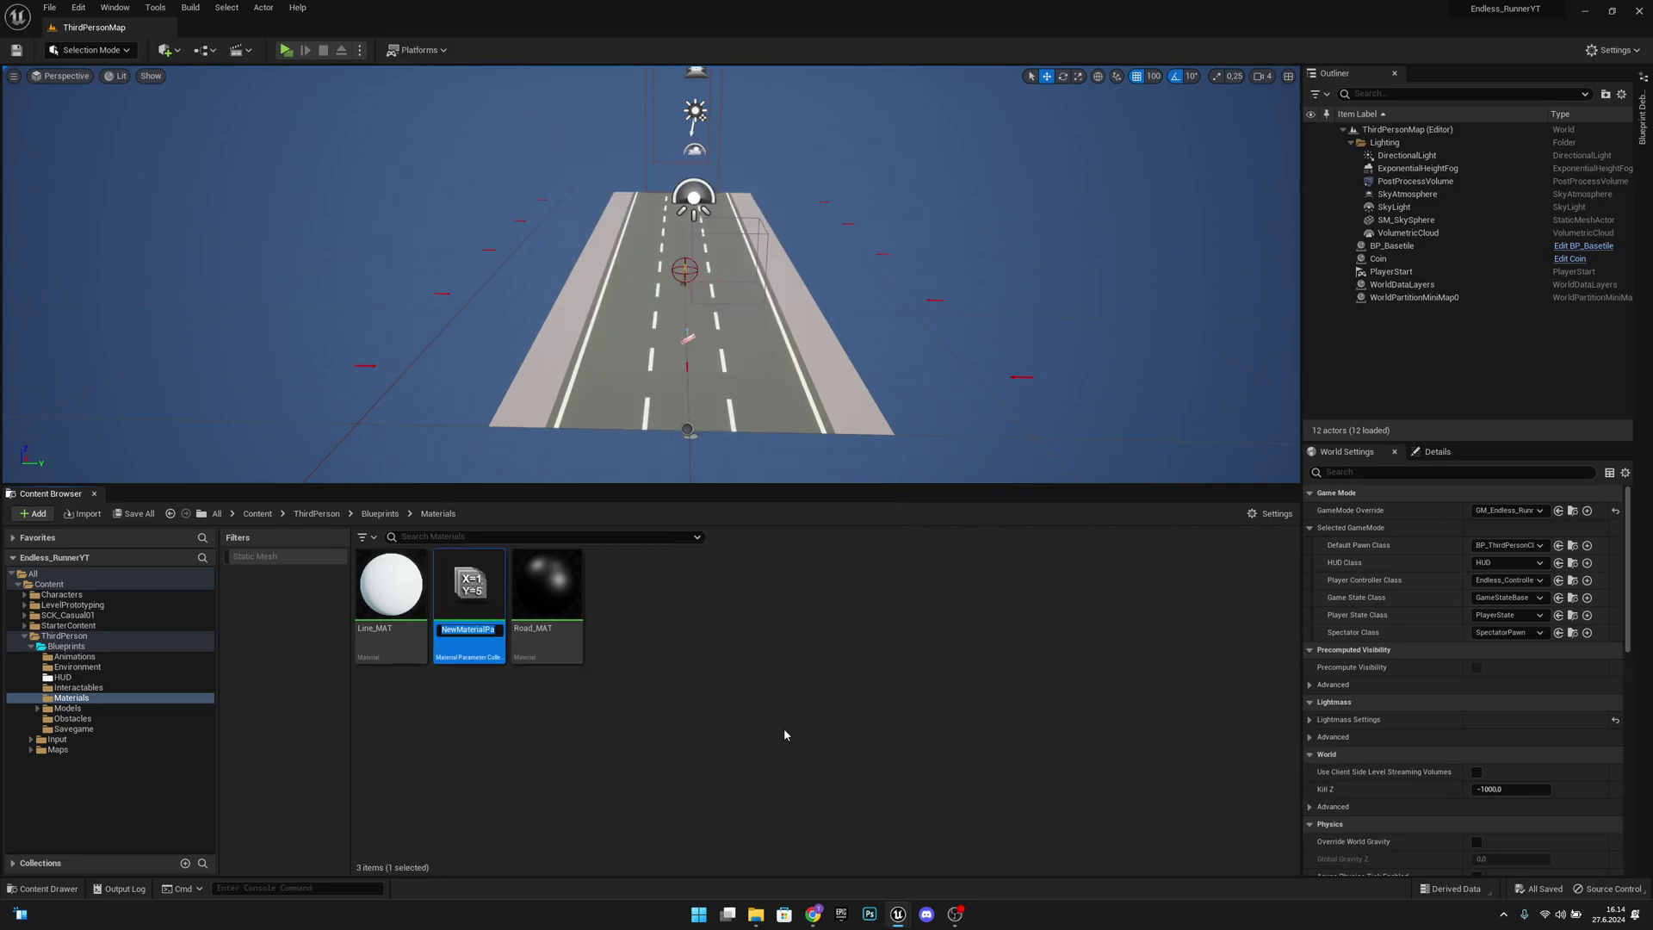
click(461, 606)
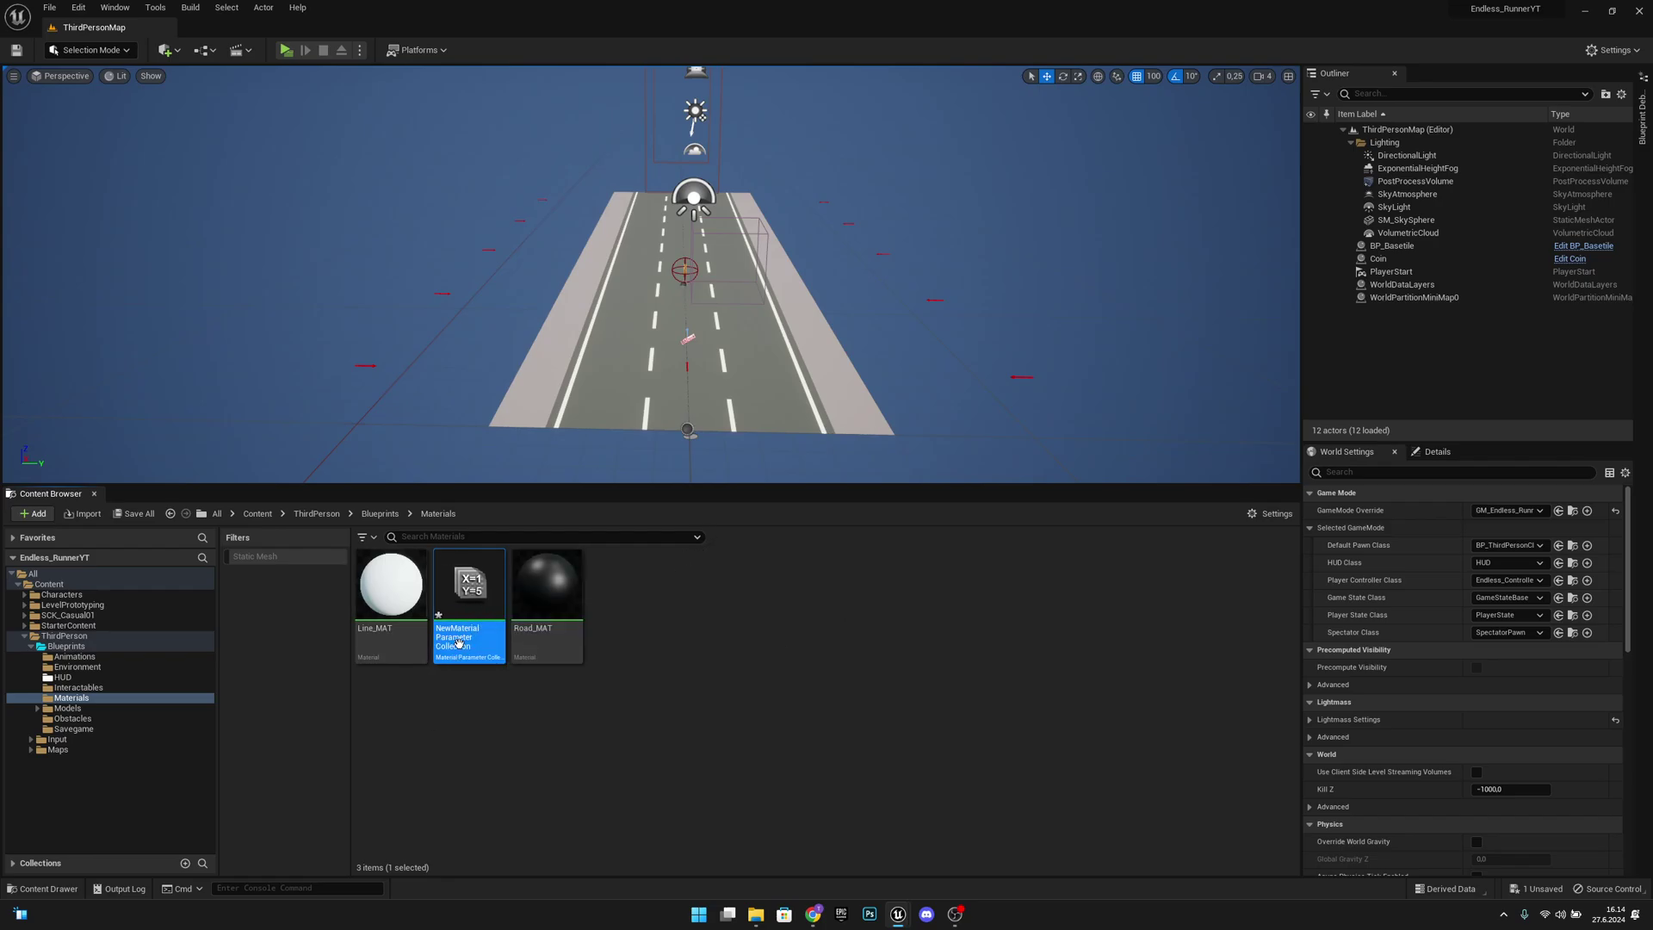
double_click(481, 620)
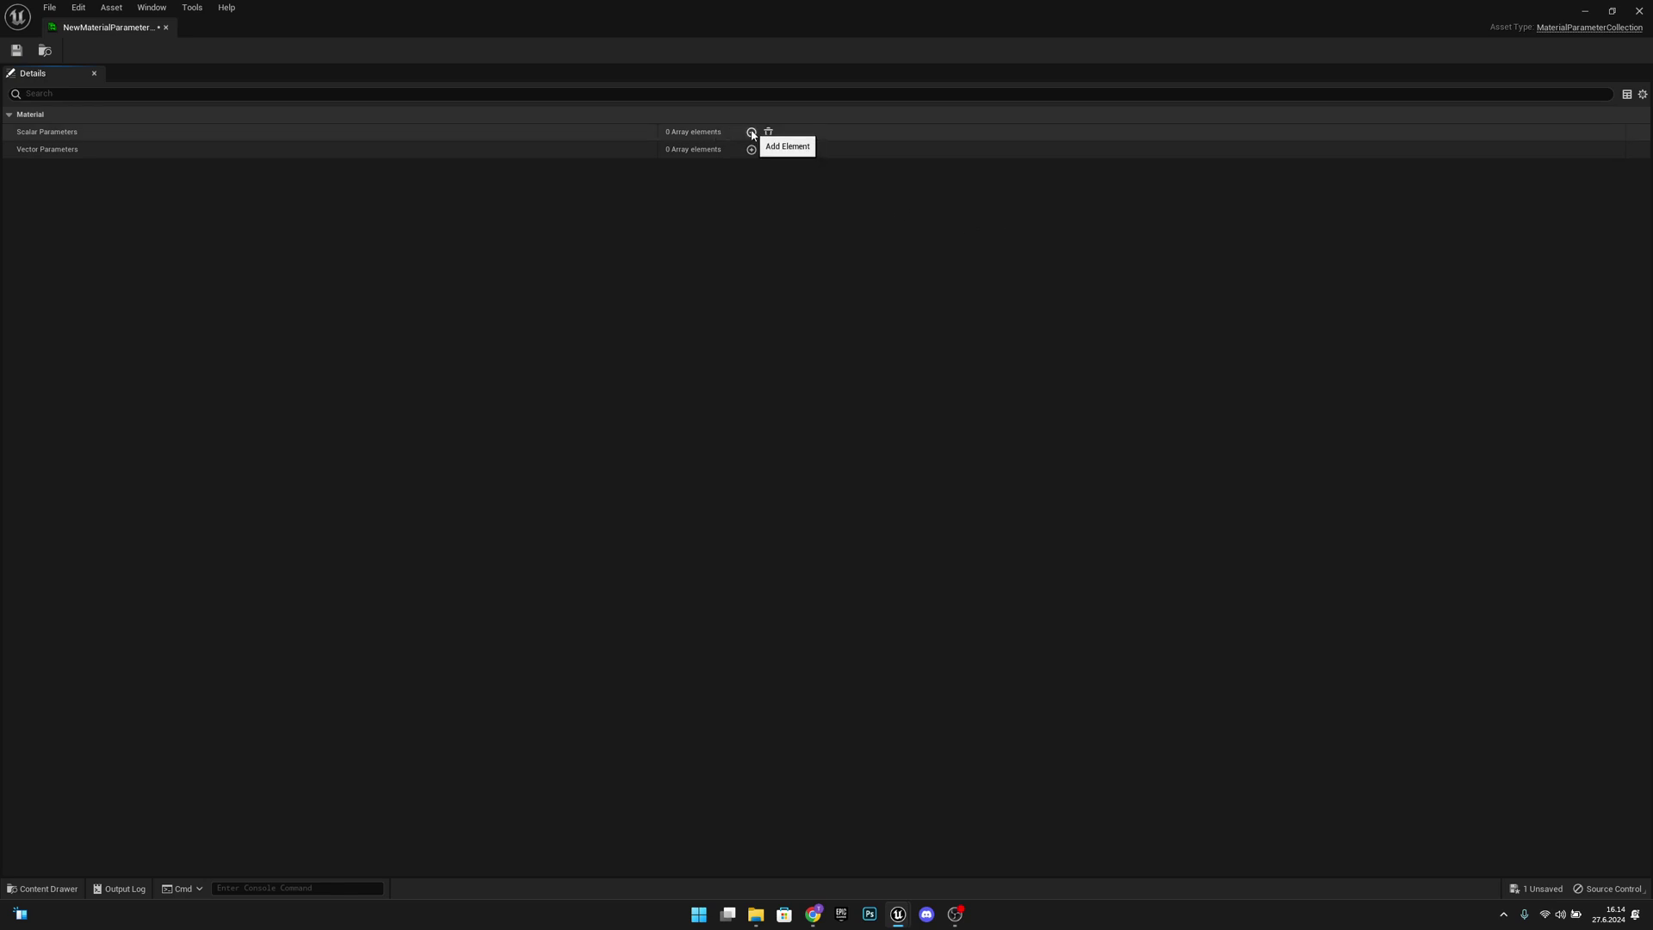
Add a scalar parameter named Flat_Distance with a default value of 1000 to the collection
click(751, 131)
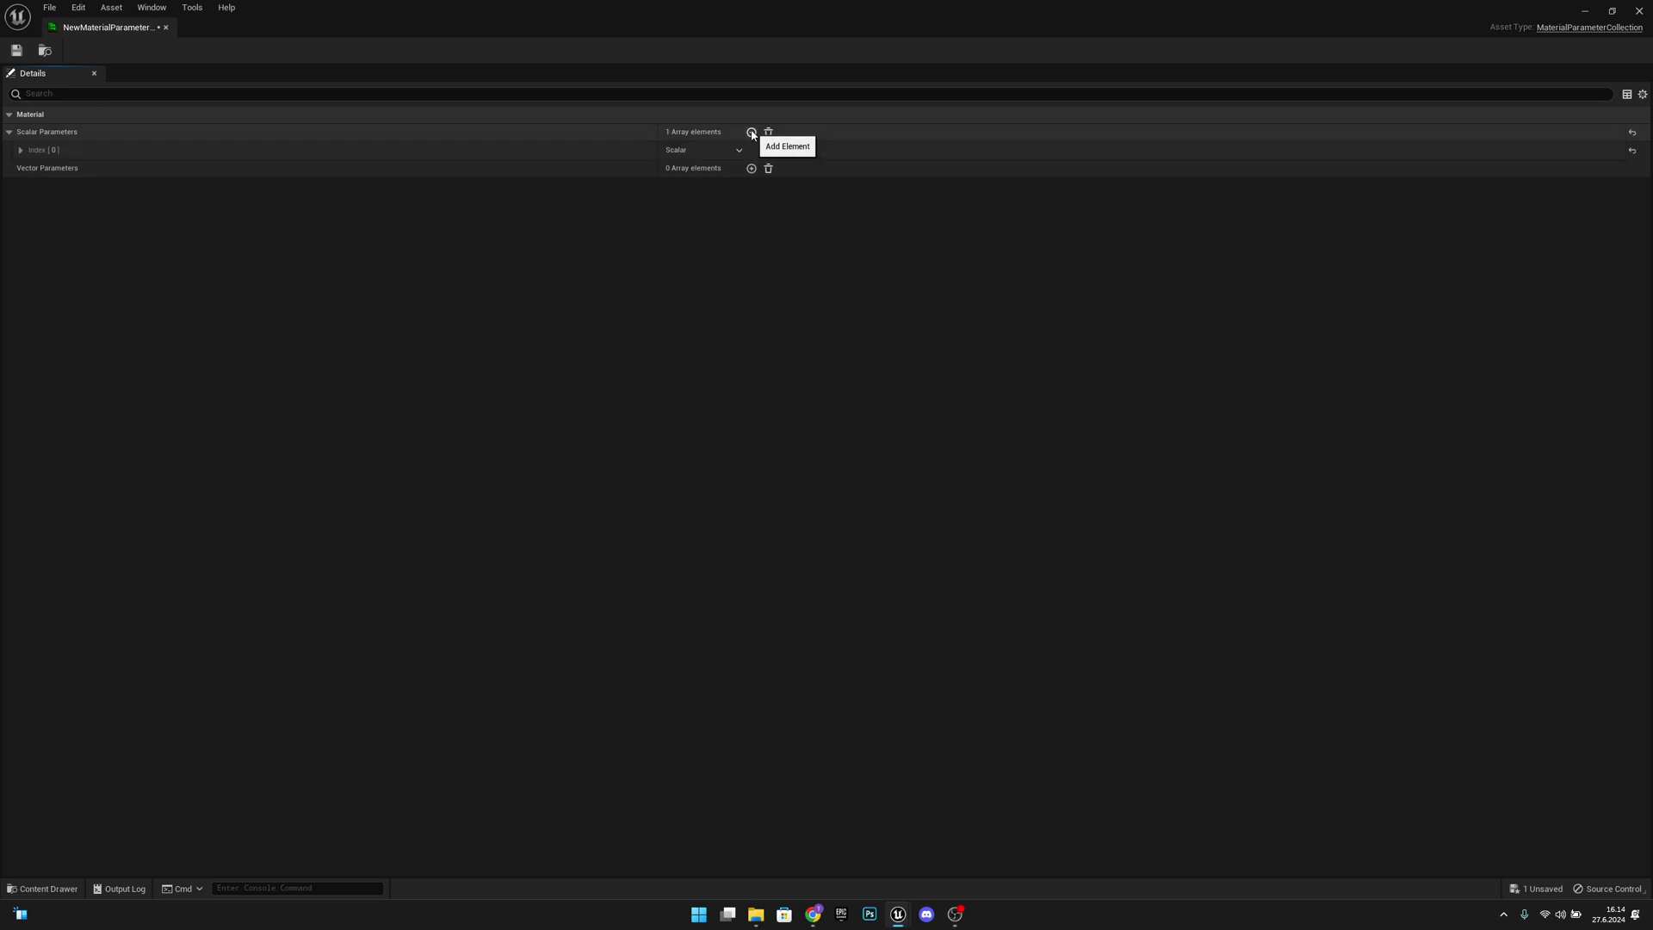
click(21, 151)
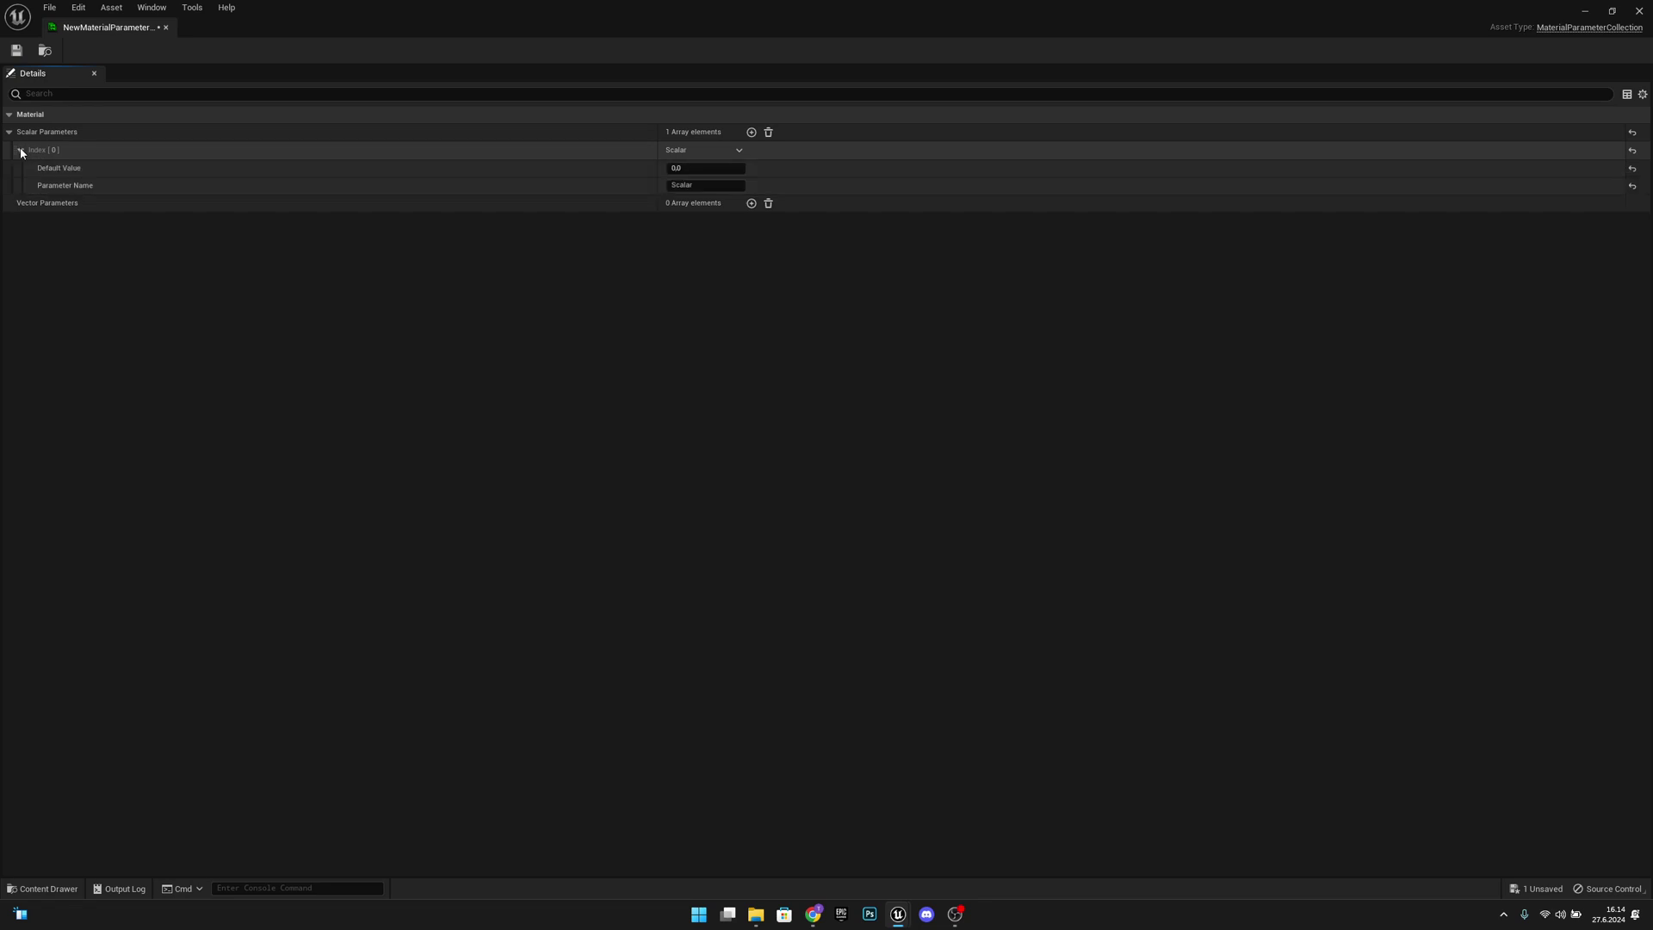
click(704, 188)
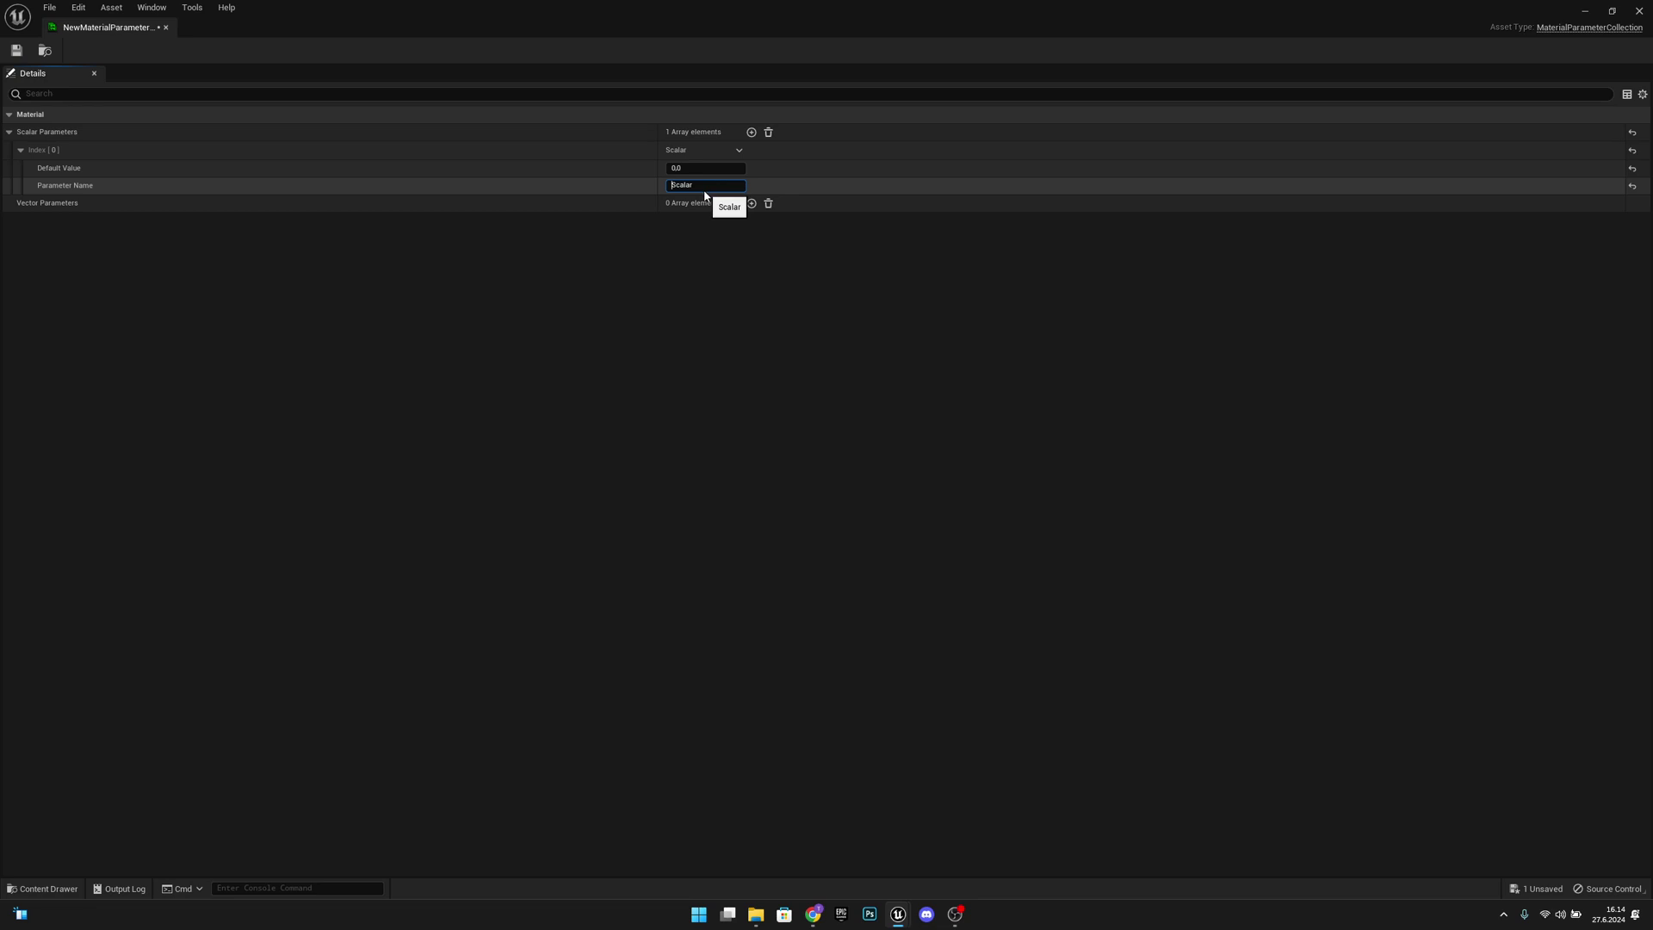
text(Flat_D)
text(isc)
text(ance)
key(Return)
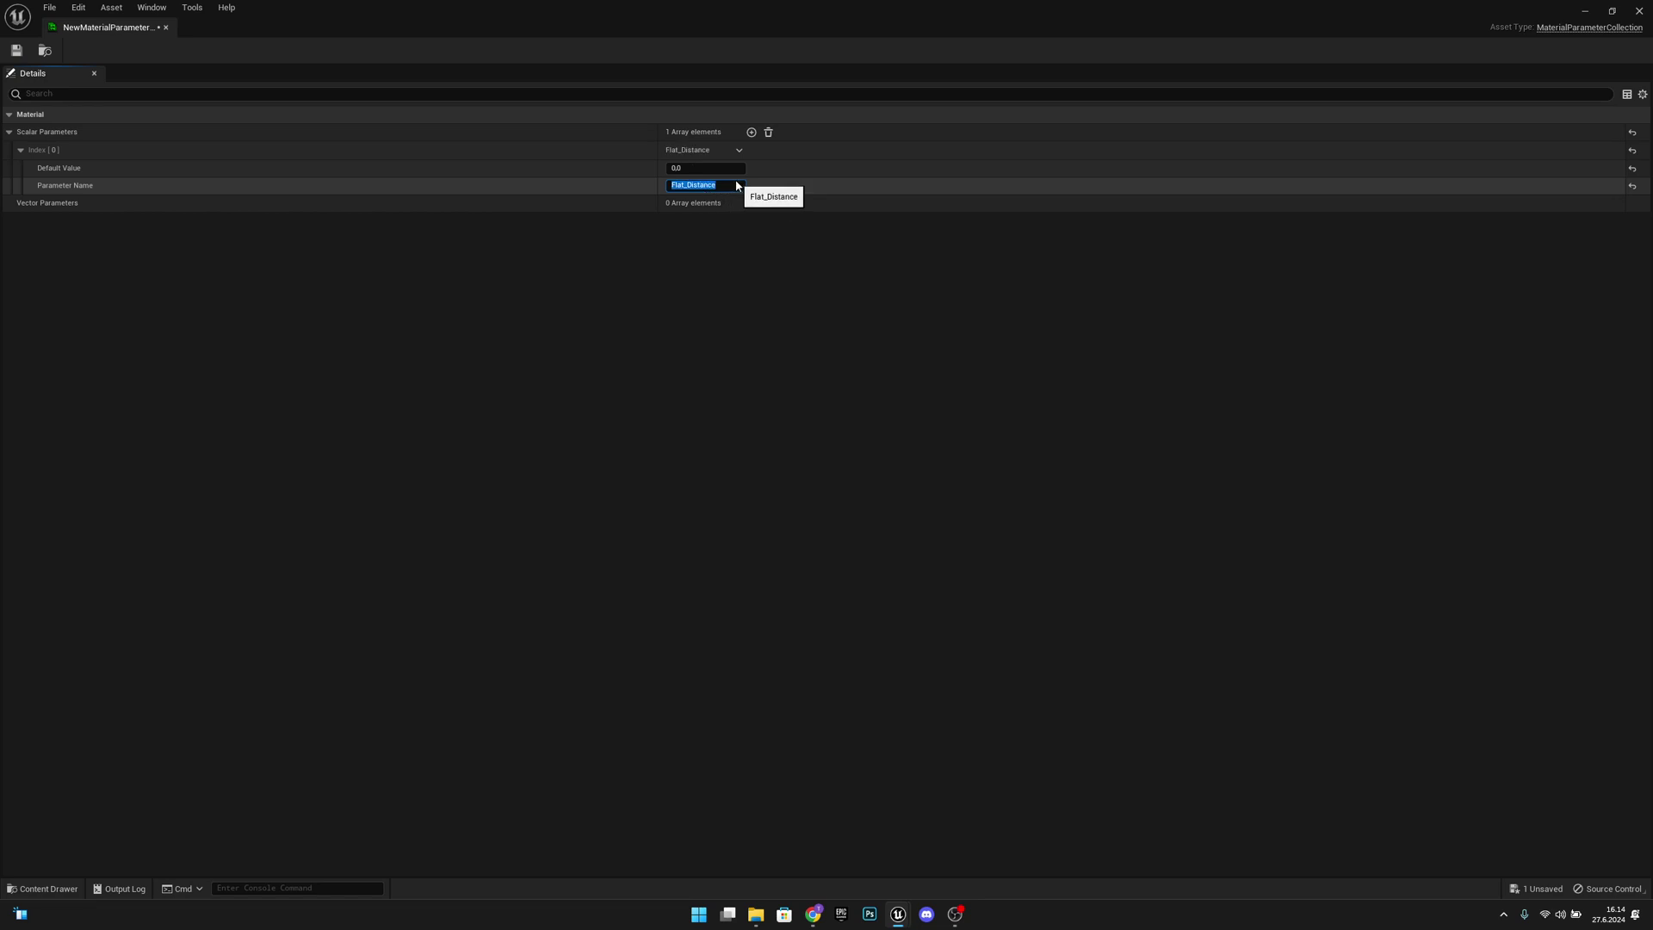
click(682, 167)
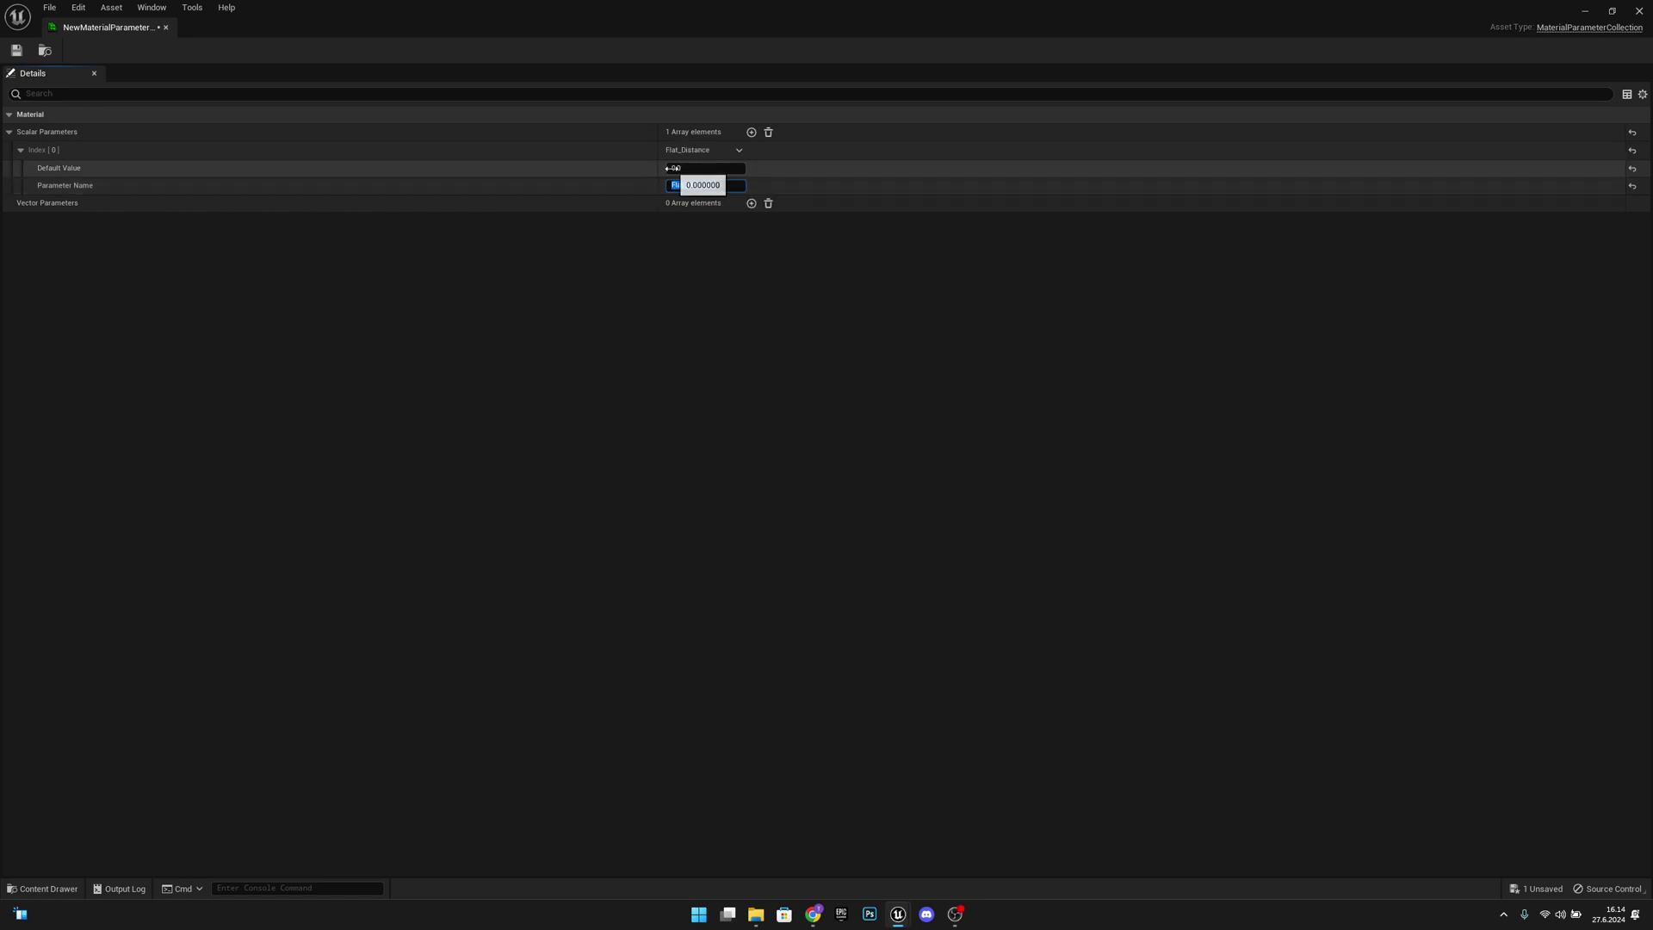
click(682, 167)
text(1000)
key(Return)
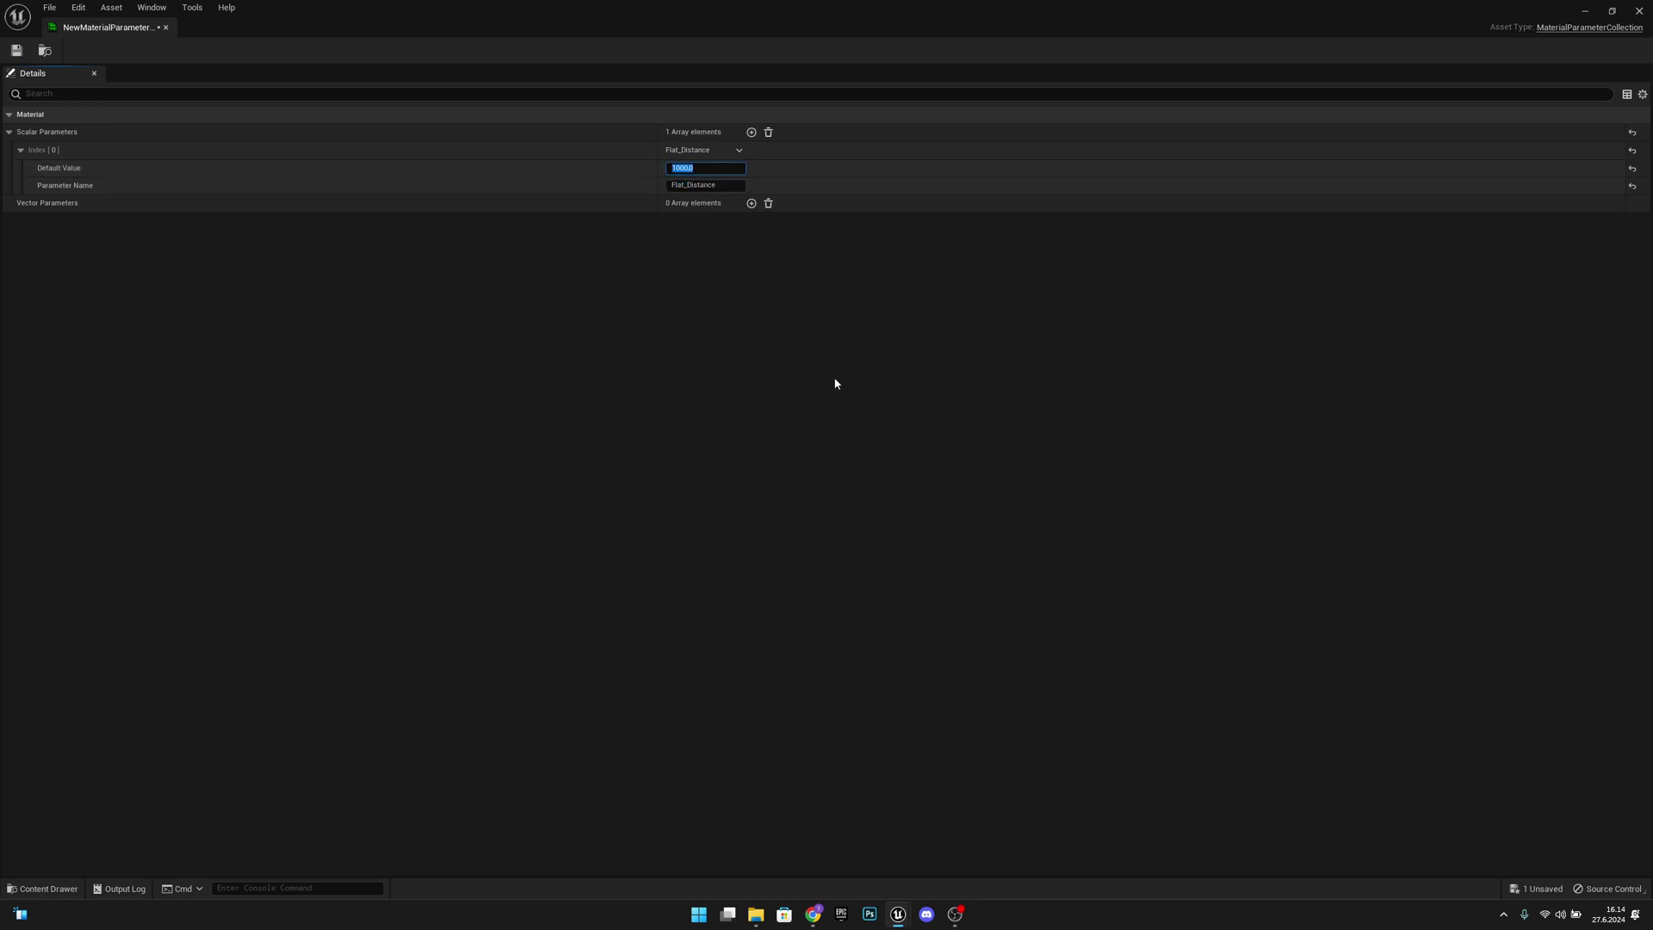
Add a second scalar parameter named Base_Distance with a default value of 200
click(751, 132)
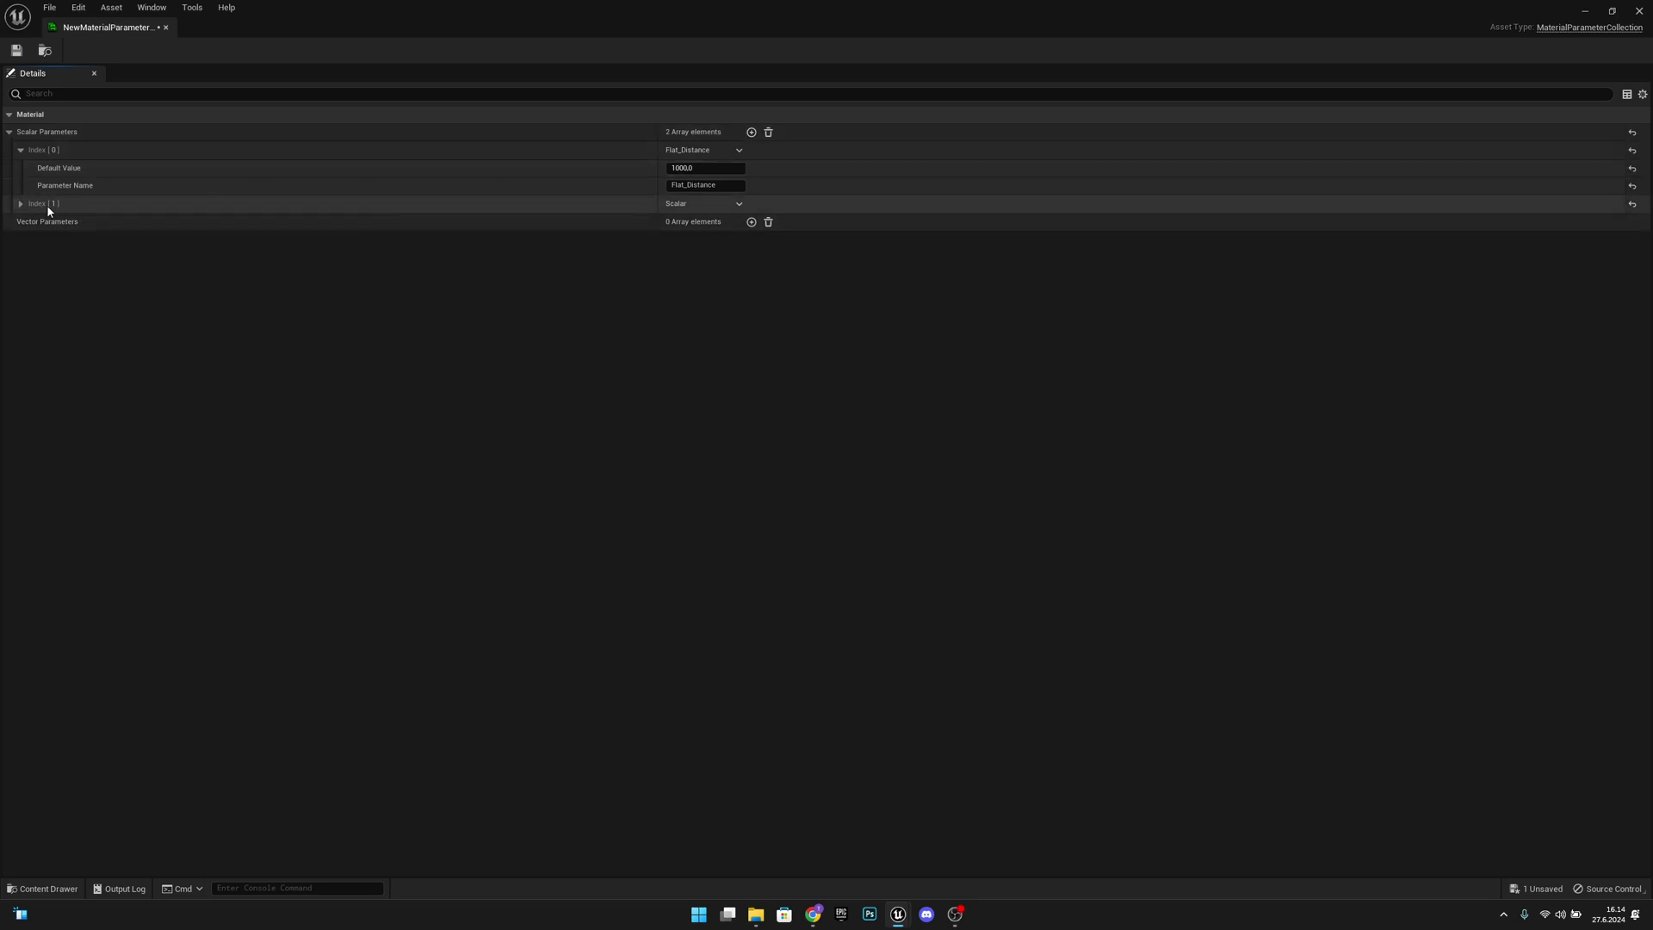
click(20, 204)
click(705, 223)
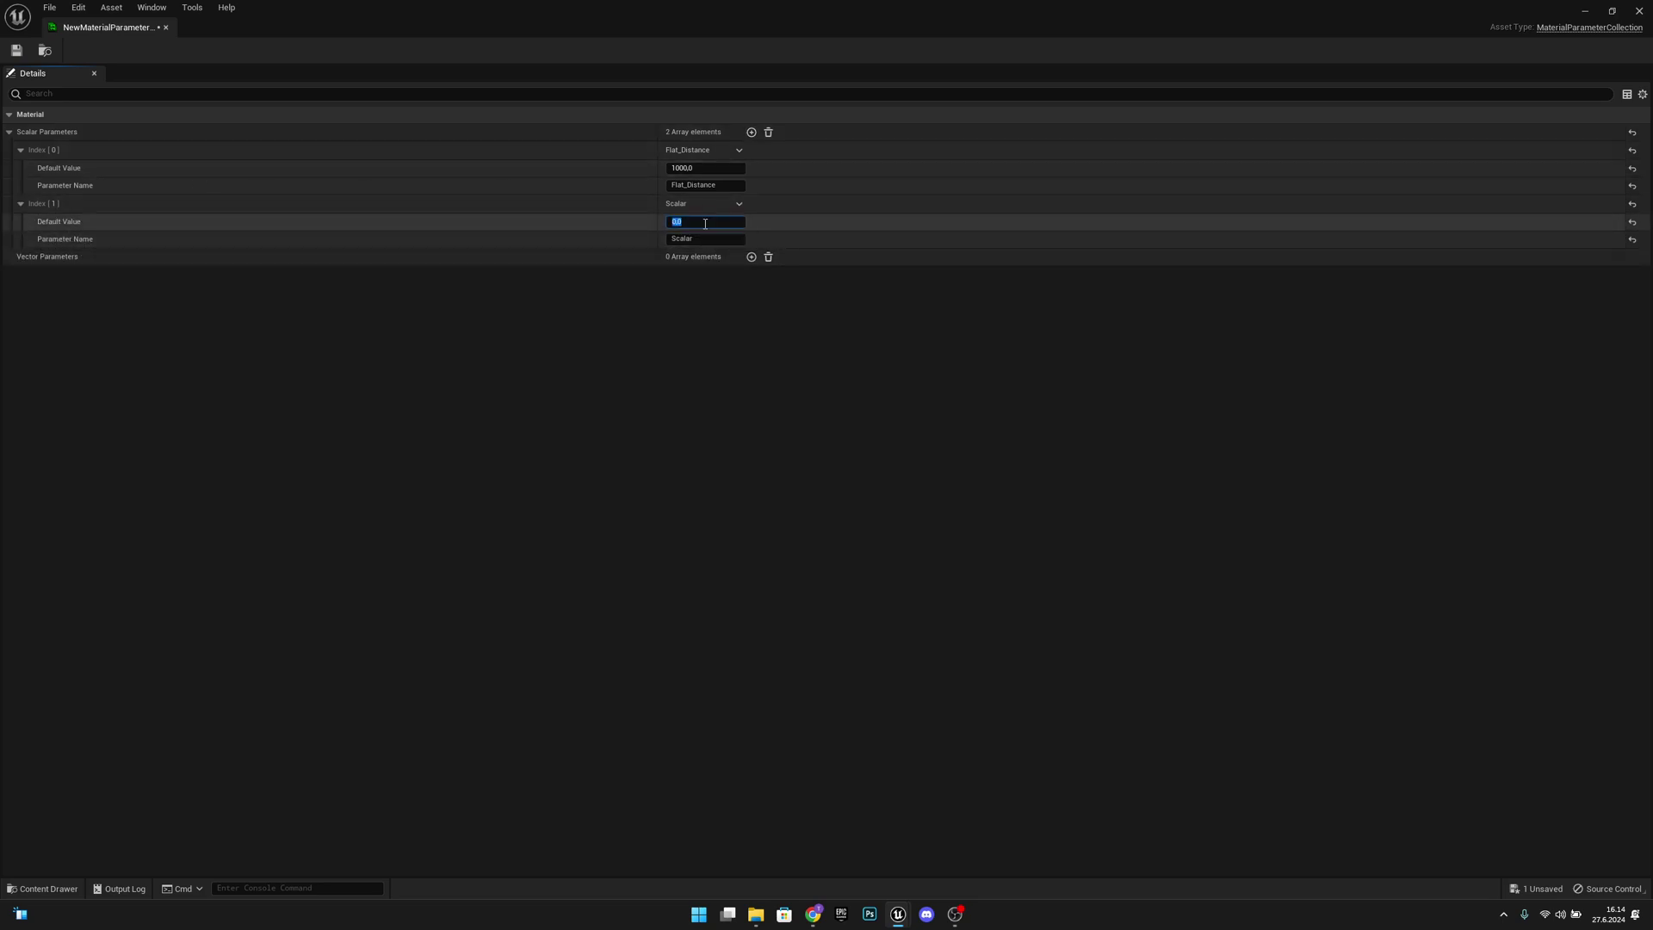
click(698, 239)
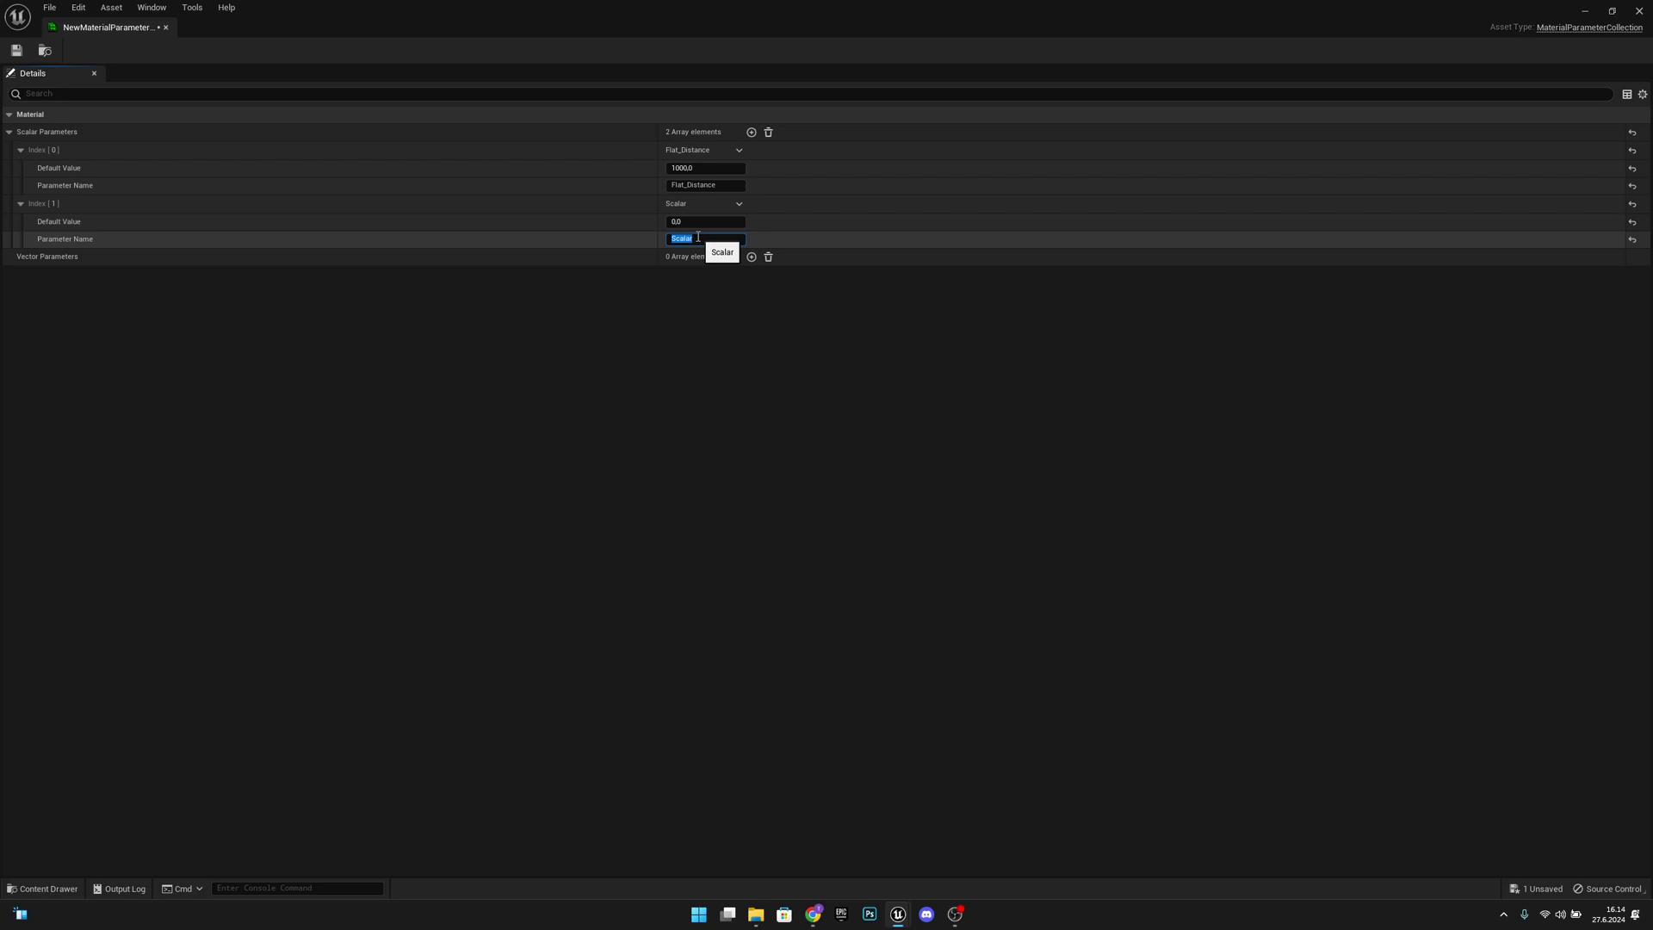
text(Base_Distance)
key(Return)
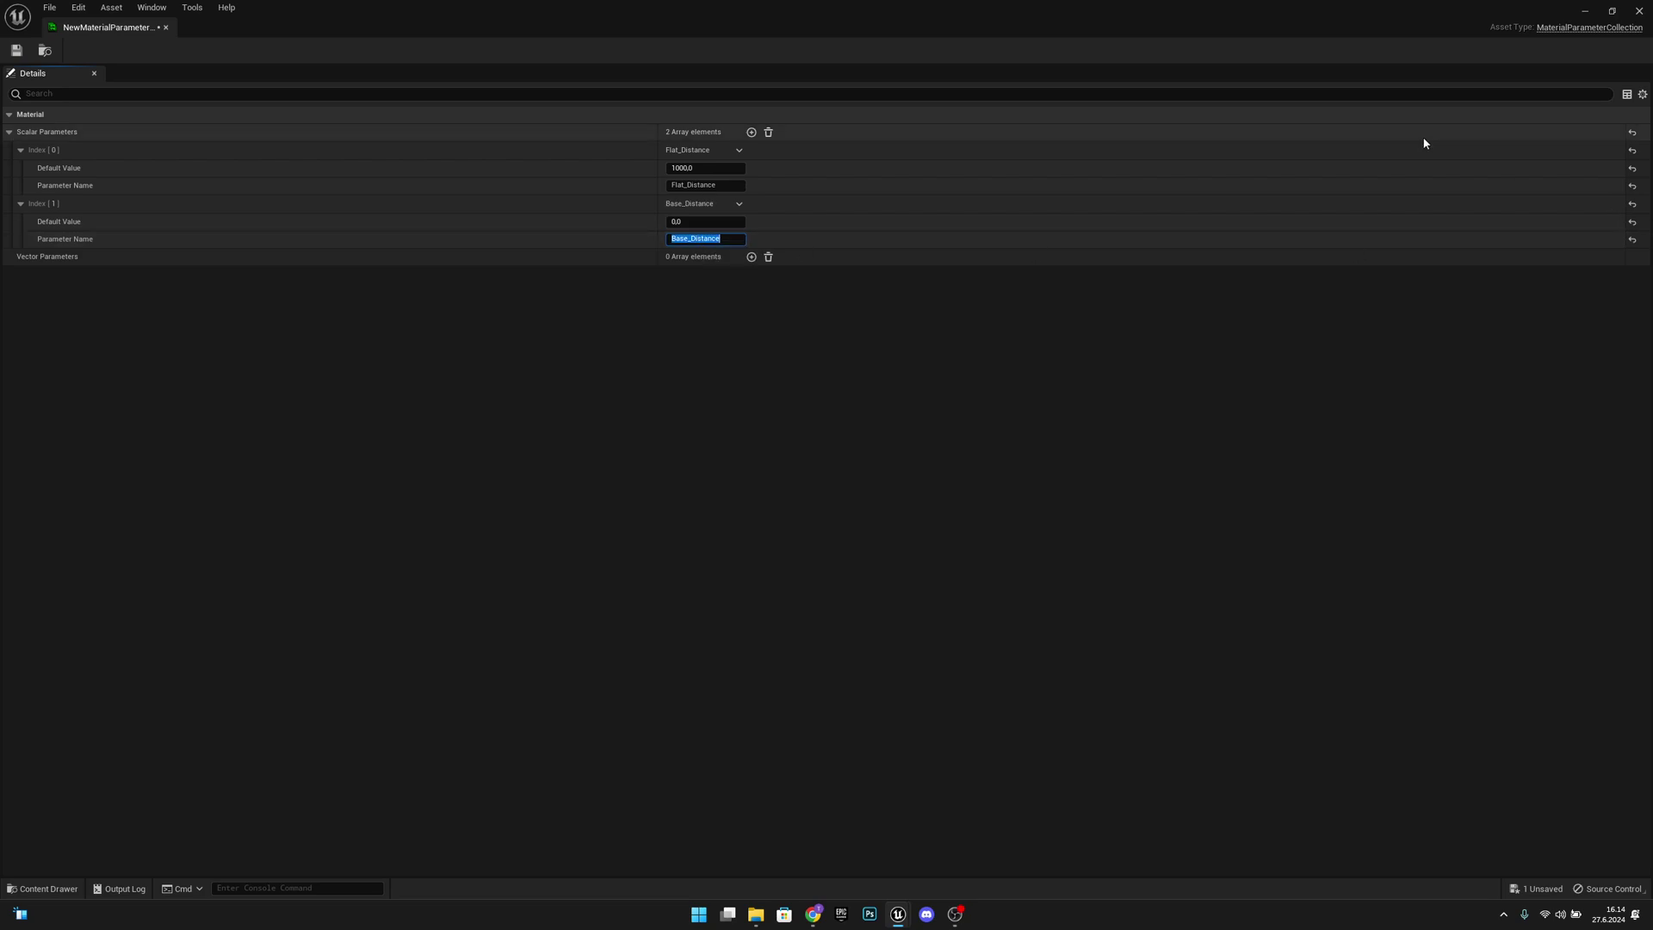
click(689, 222)
text(200)
click(688, 303)
Add a third scalar parameter named Curve_Exp with a default value of 1,75
click(751, 131)
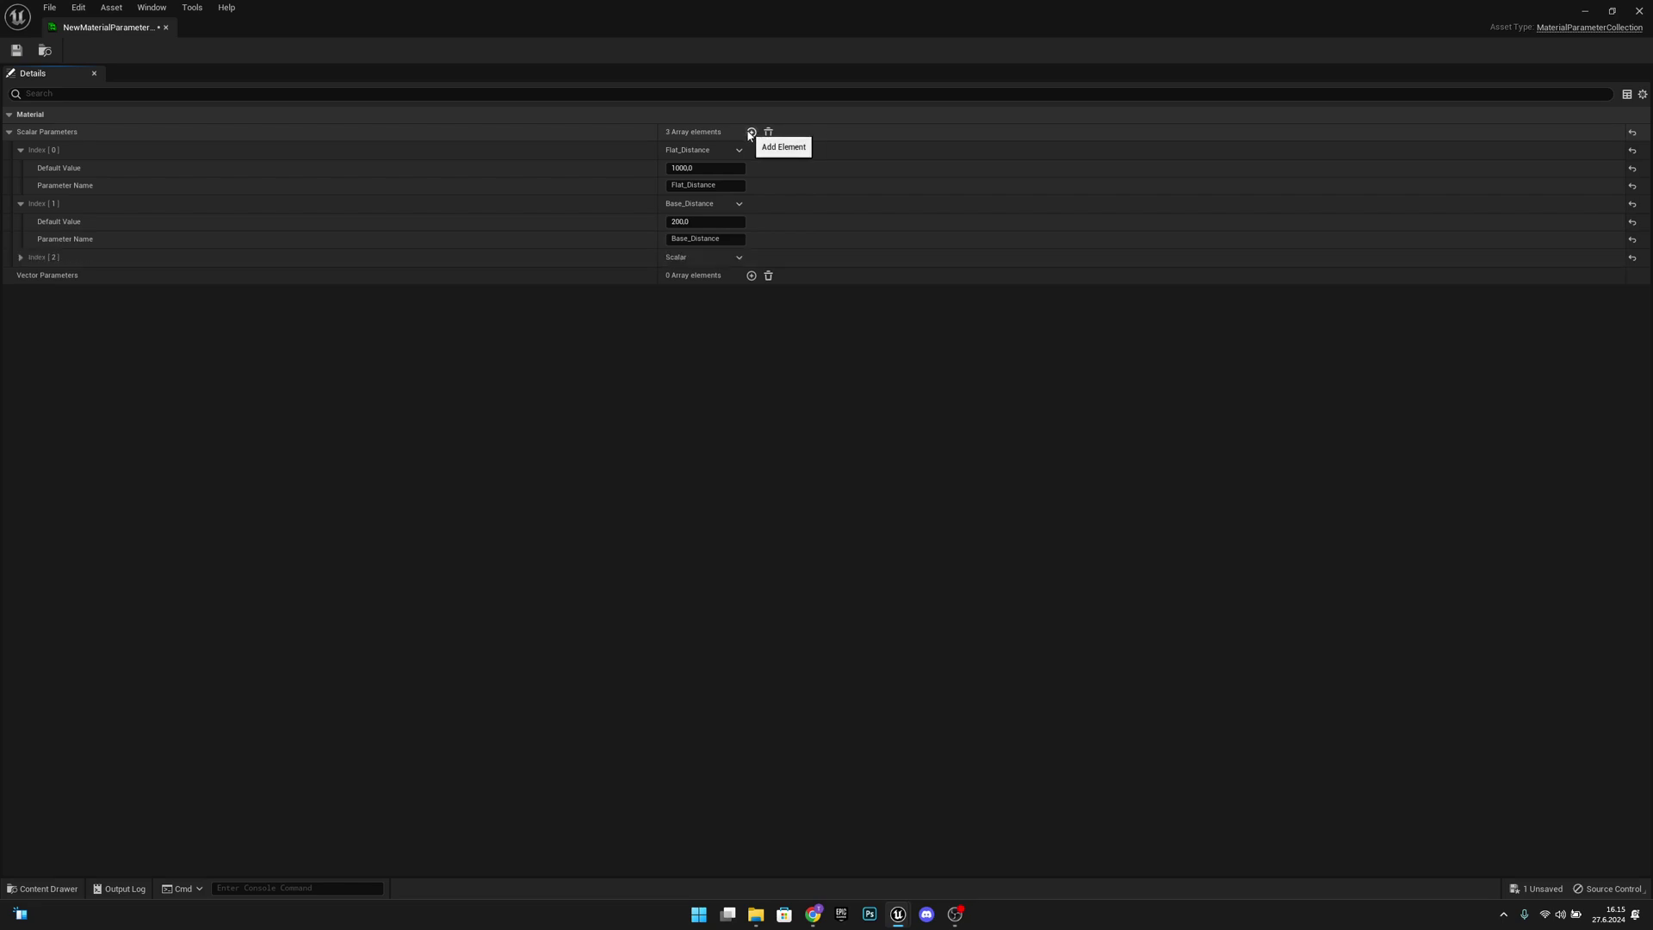
click(20, 258)
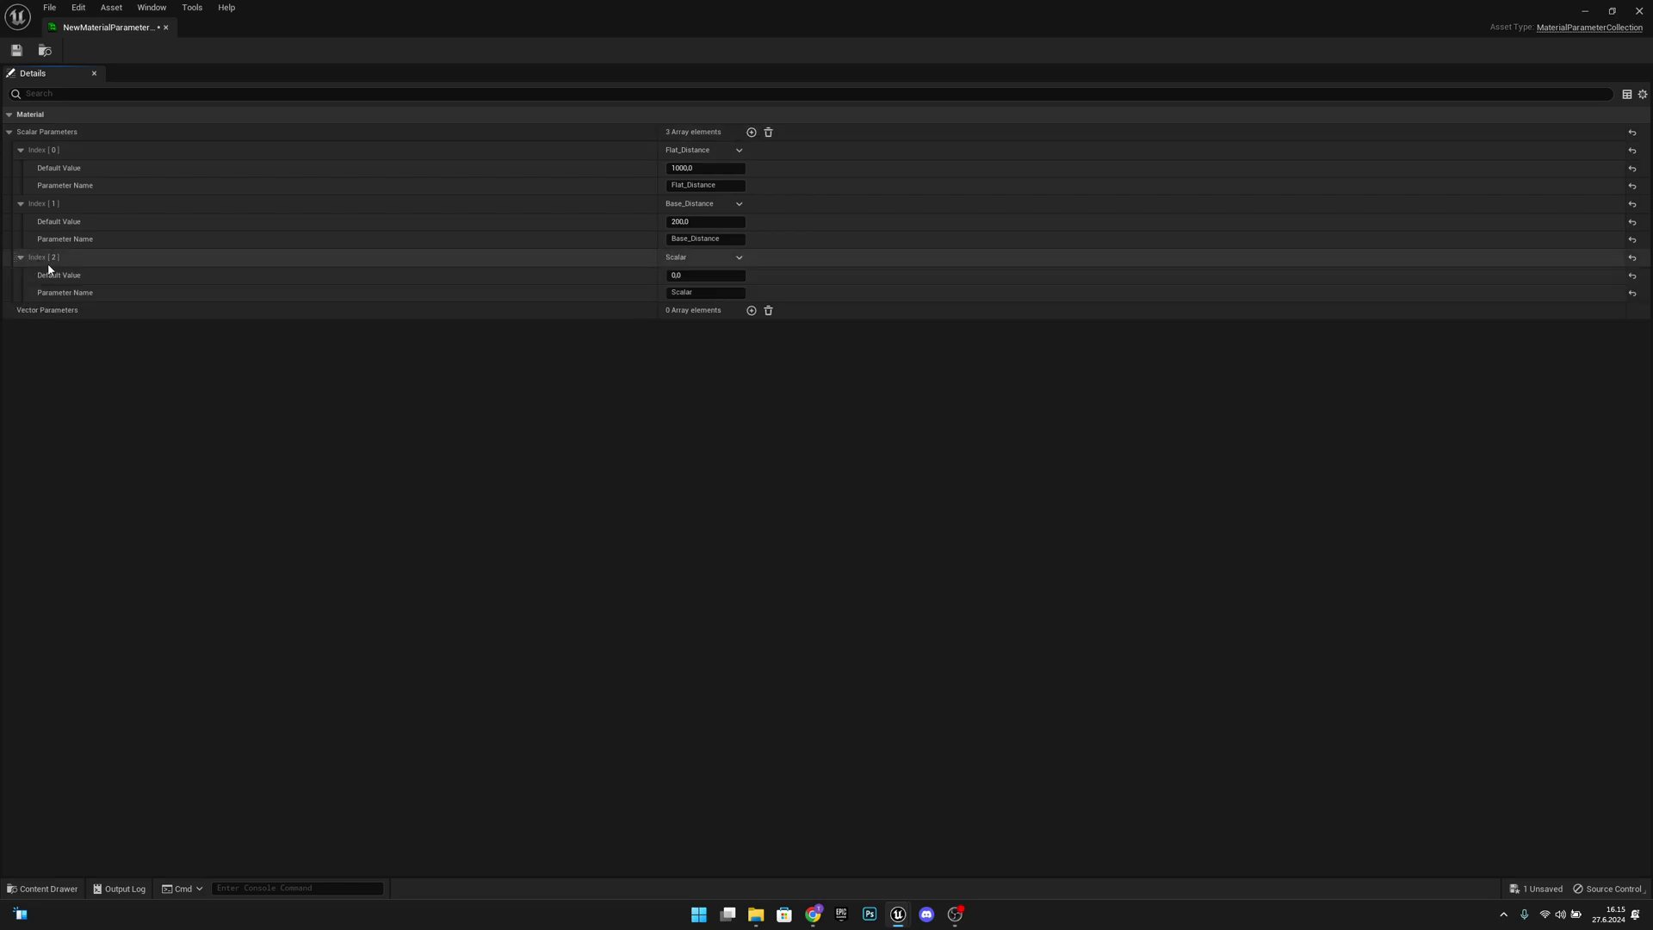
click(707, 294)
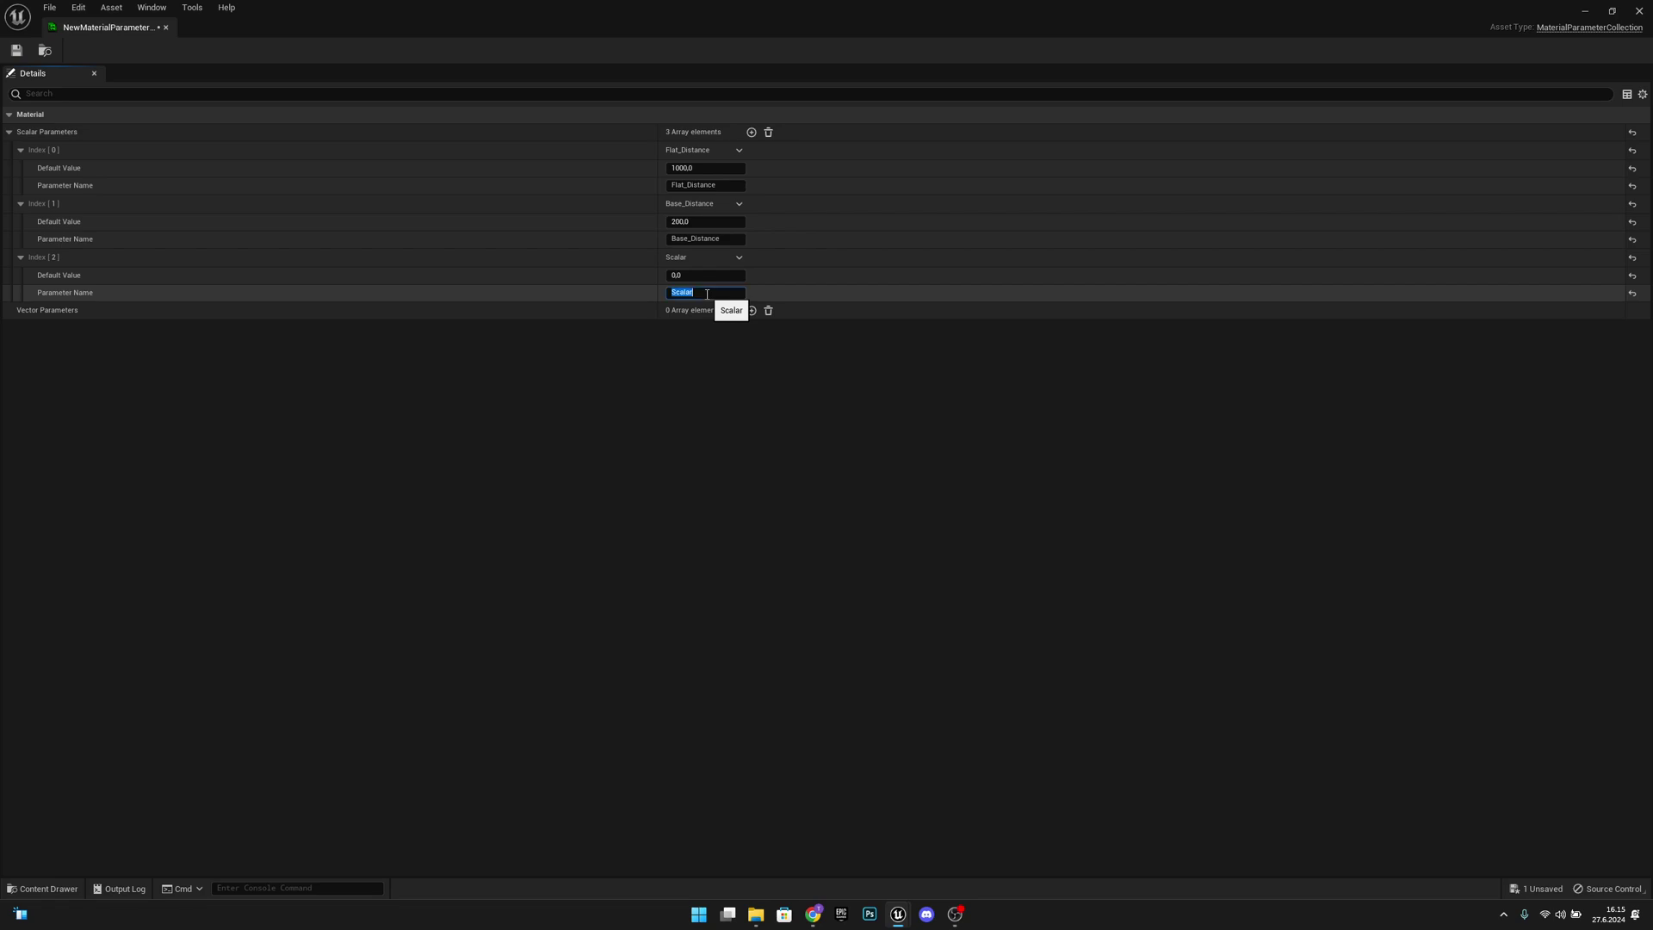
text(Curve_Ex)
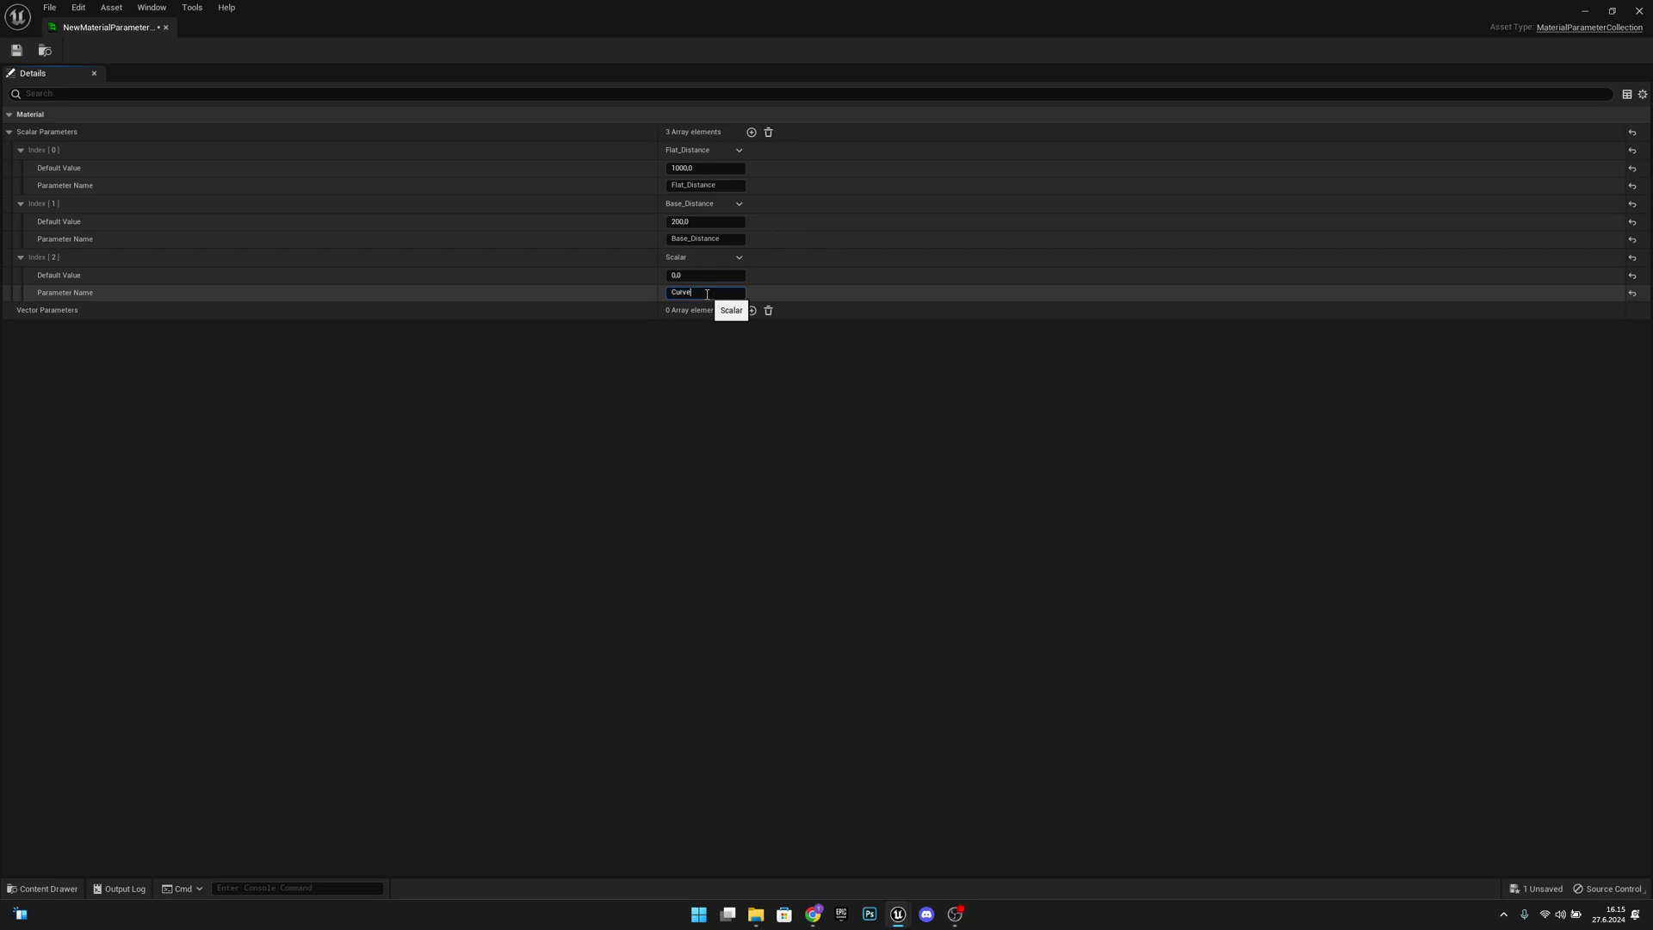
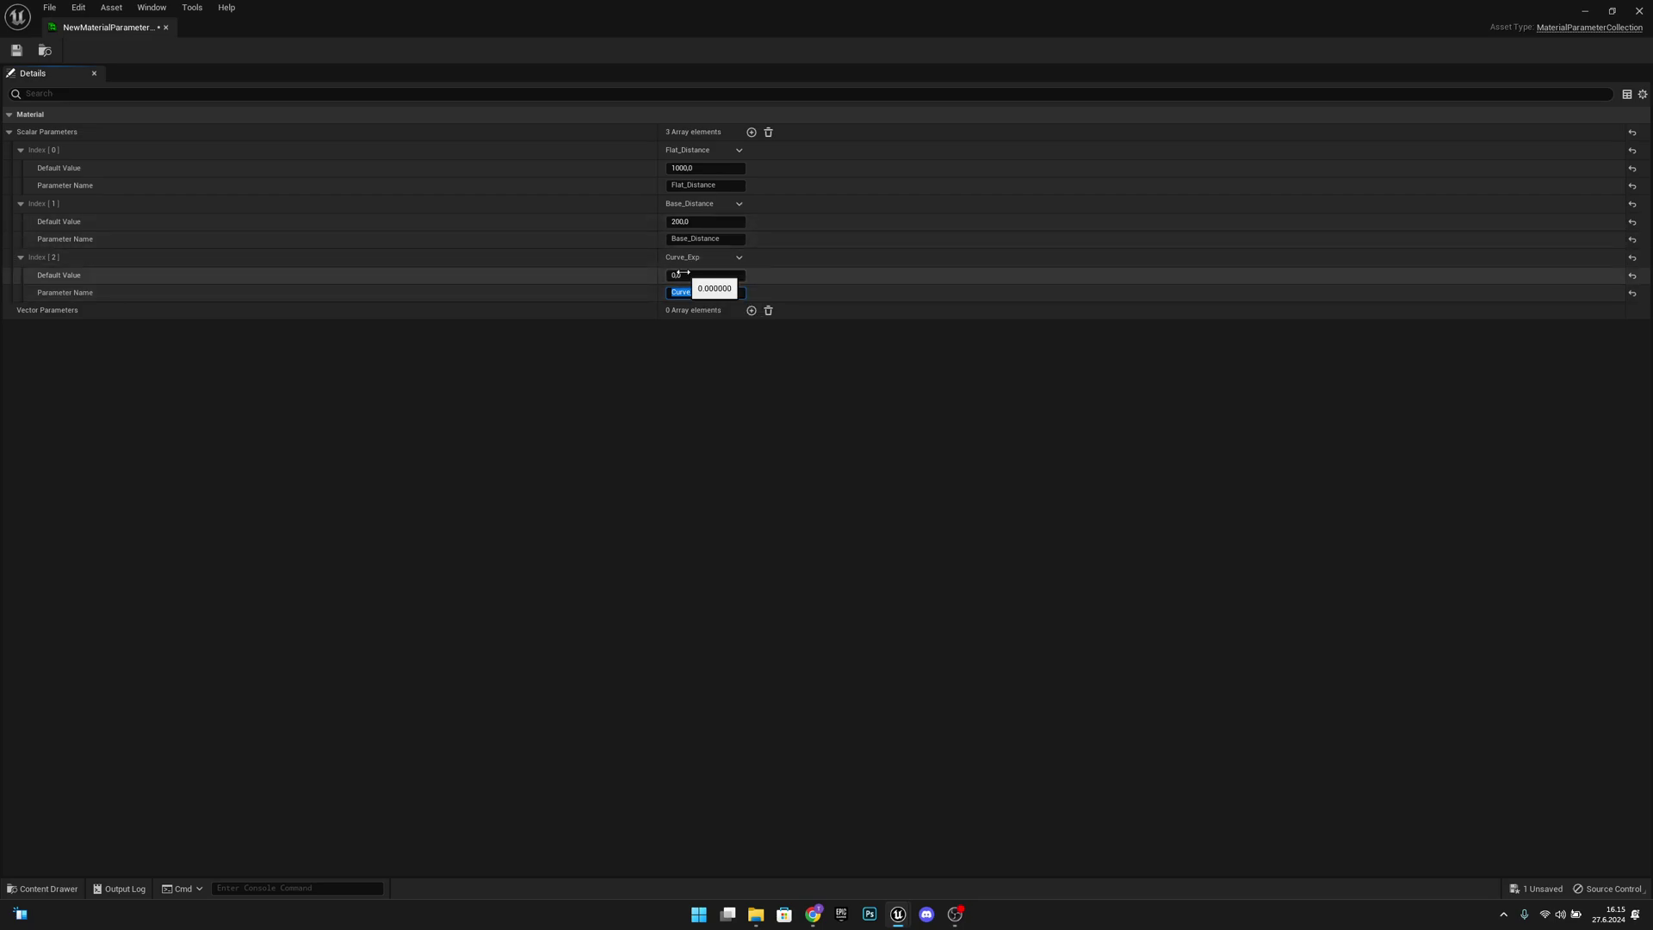
click(692, 276)
text(1,75)
key(Return)
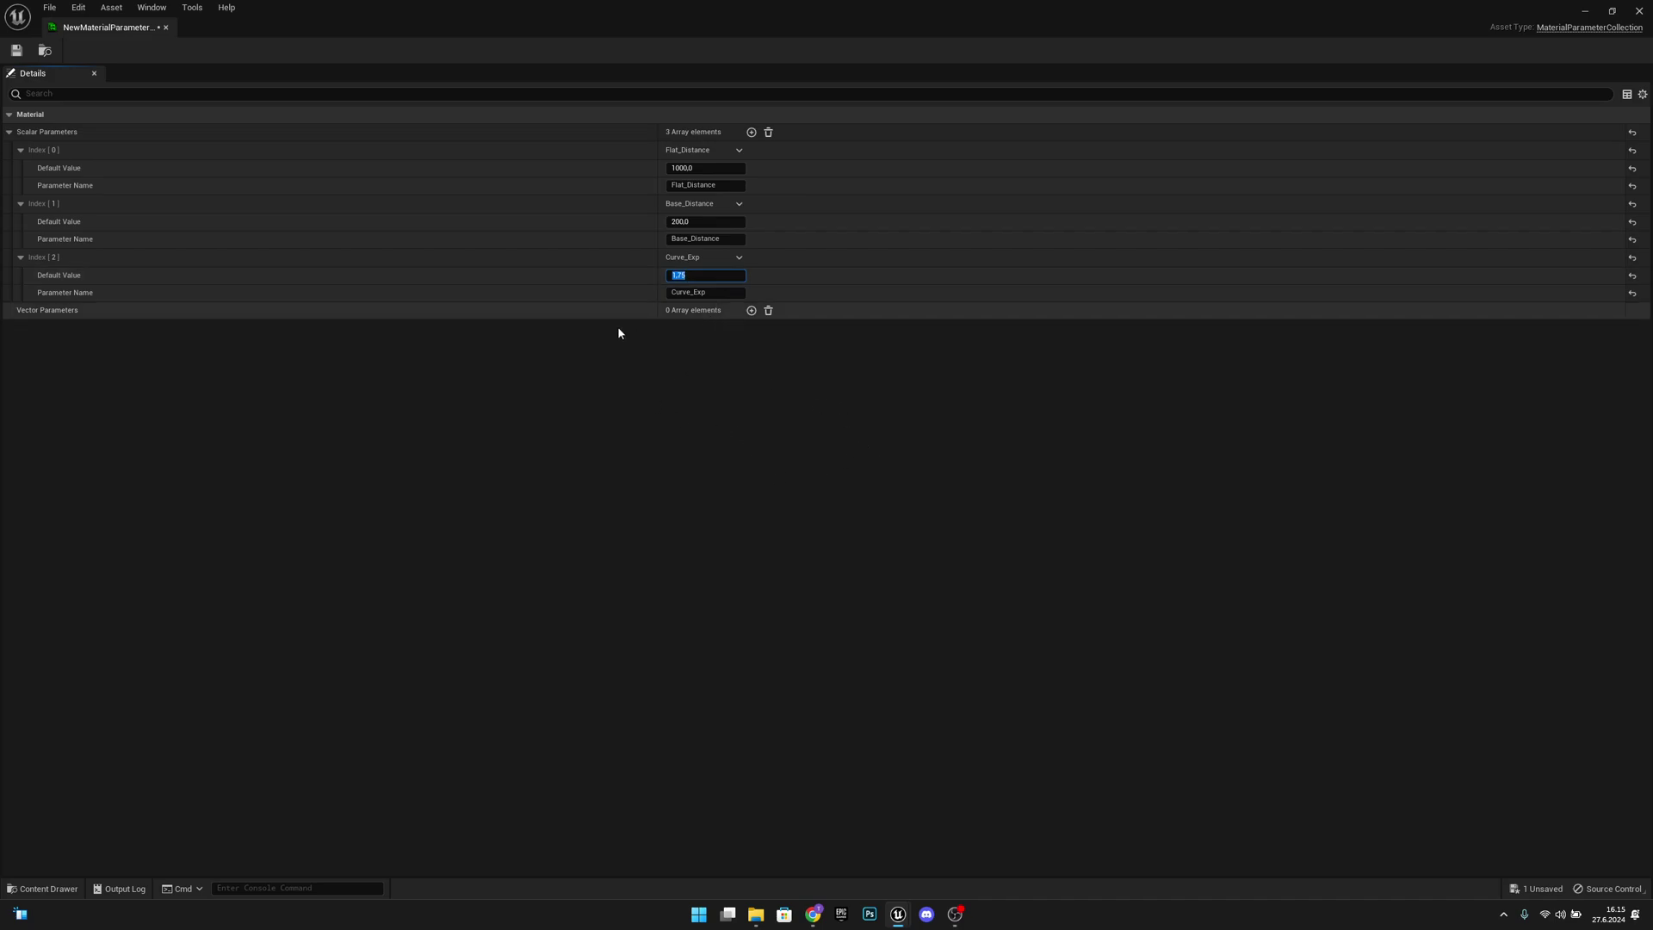
Add a vector parameter to the collection and name it Direction
click(752, 311)
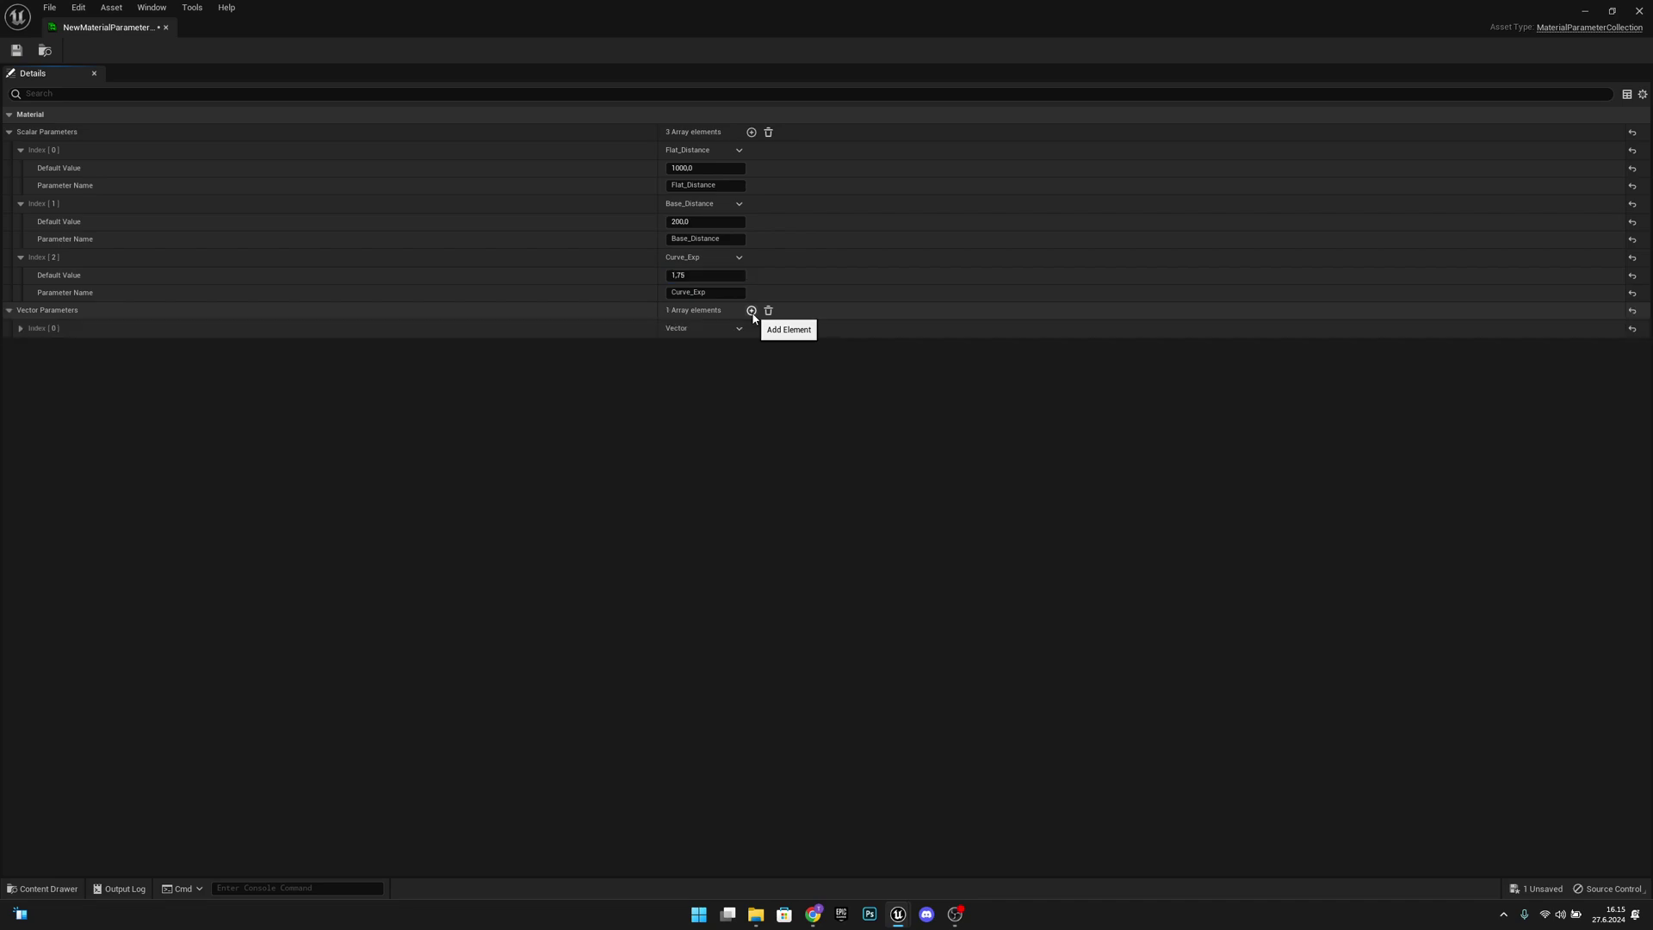
click(20, 328)
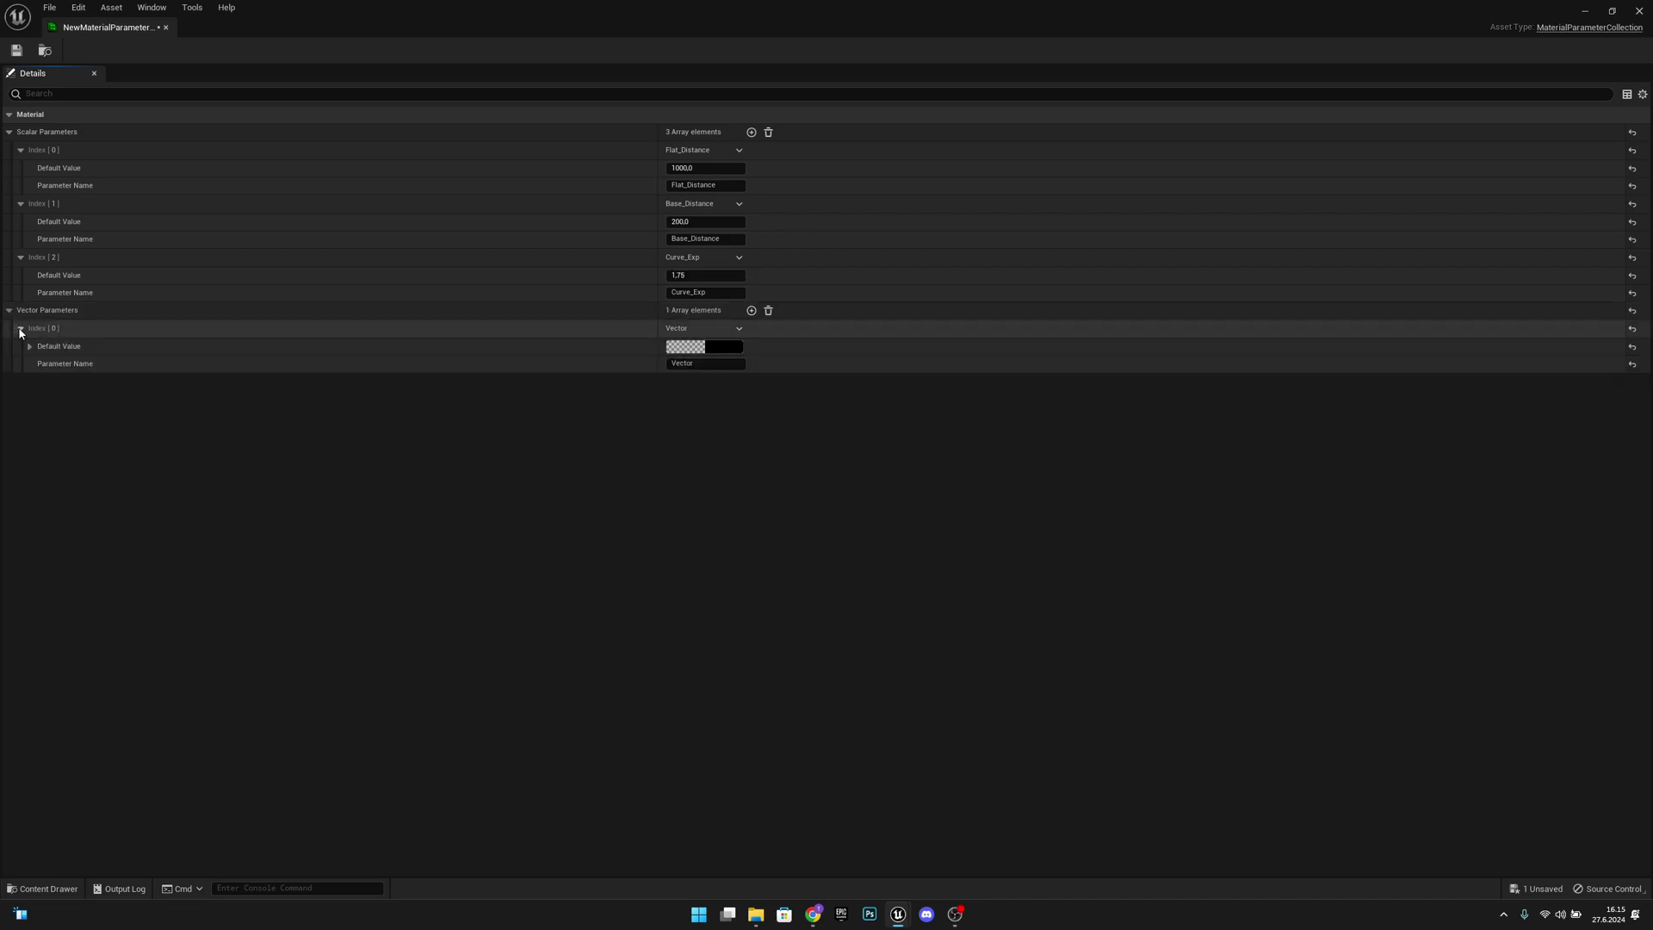
click(715, 365)
text(Dir)
key(Return)
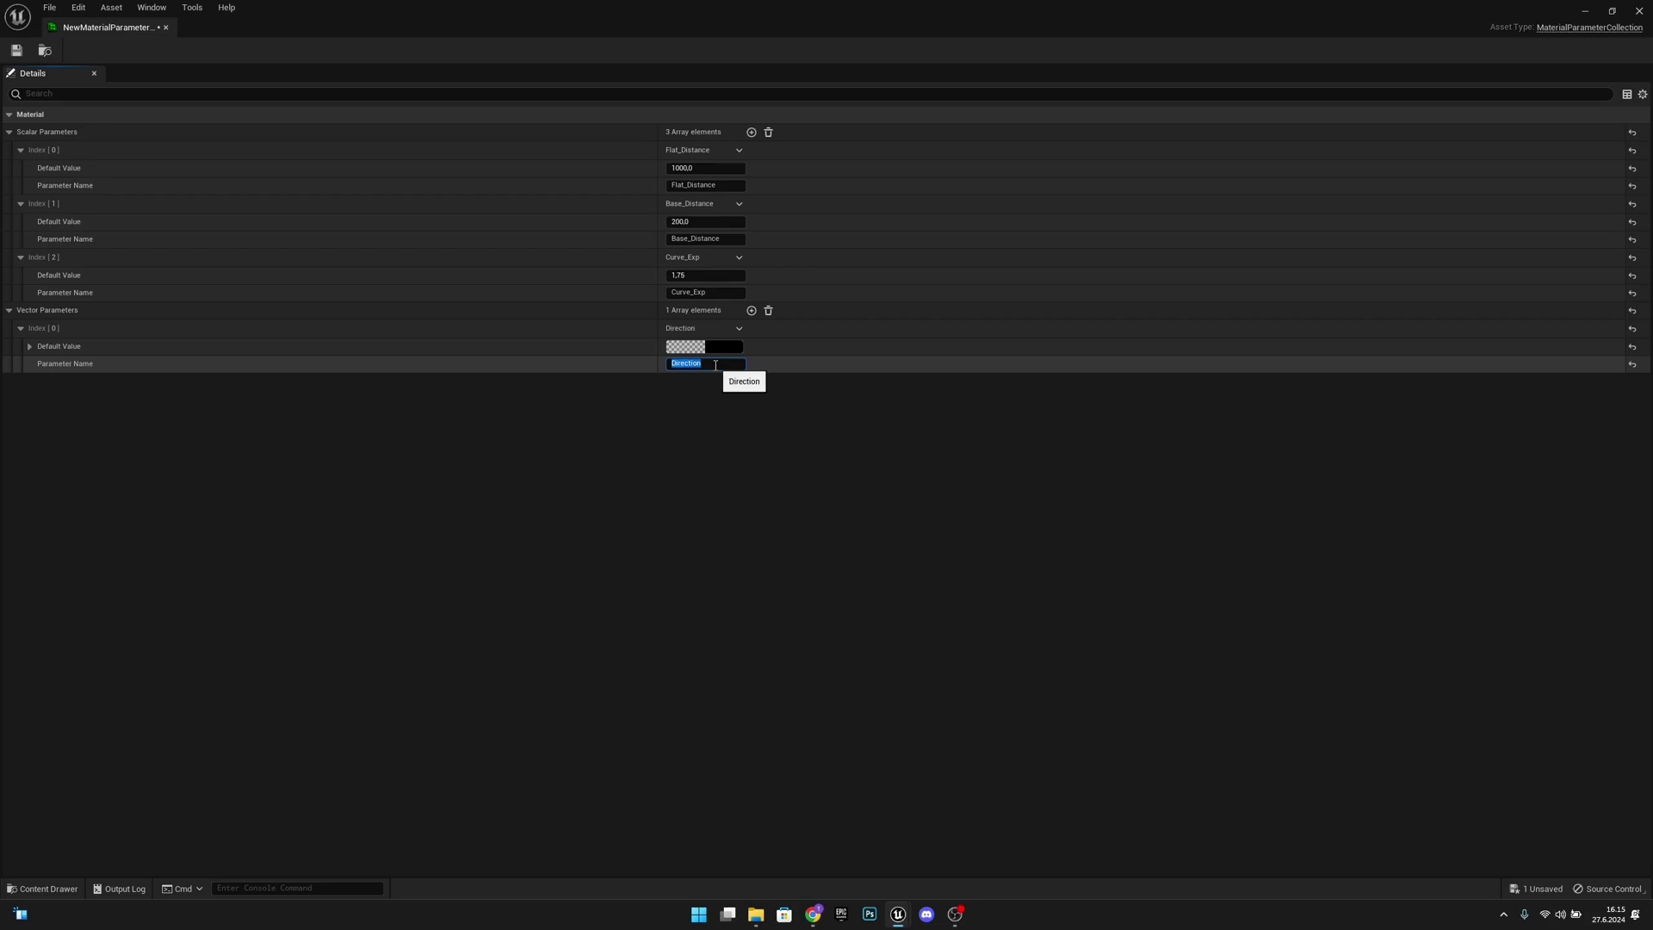
Set the Direction vector's default value to R 2 and B -1
click(29, 347)
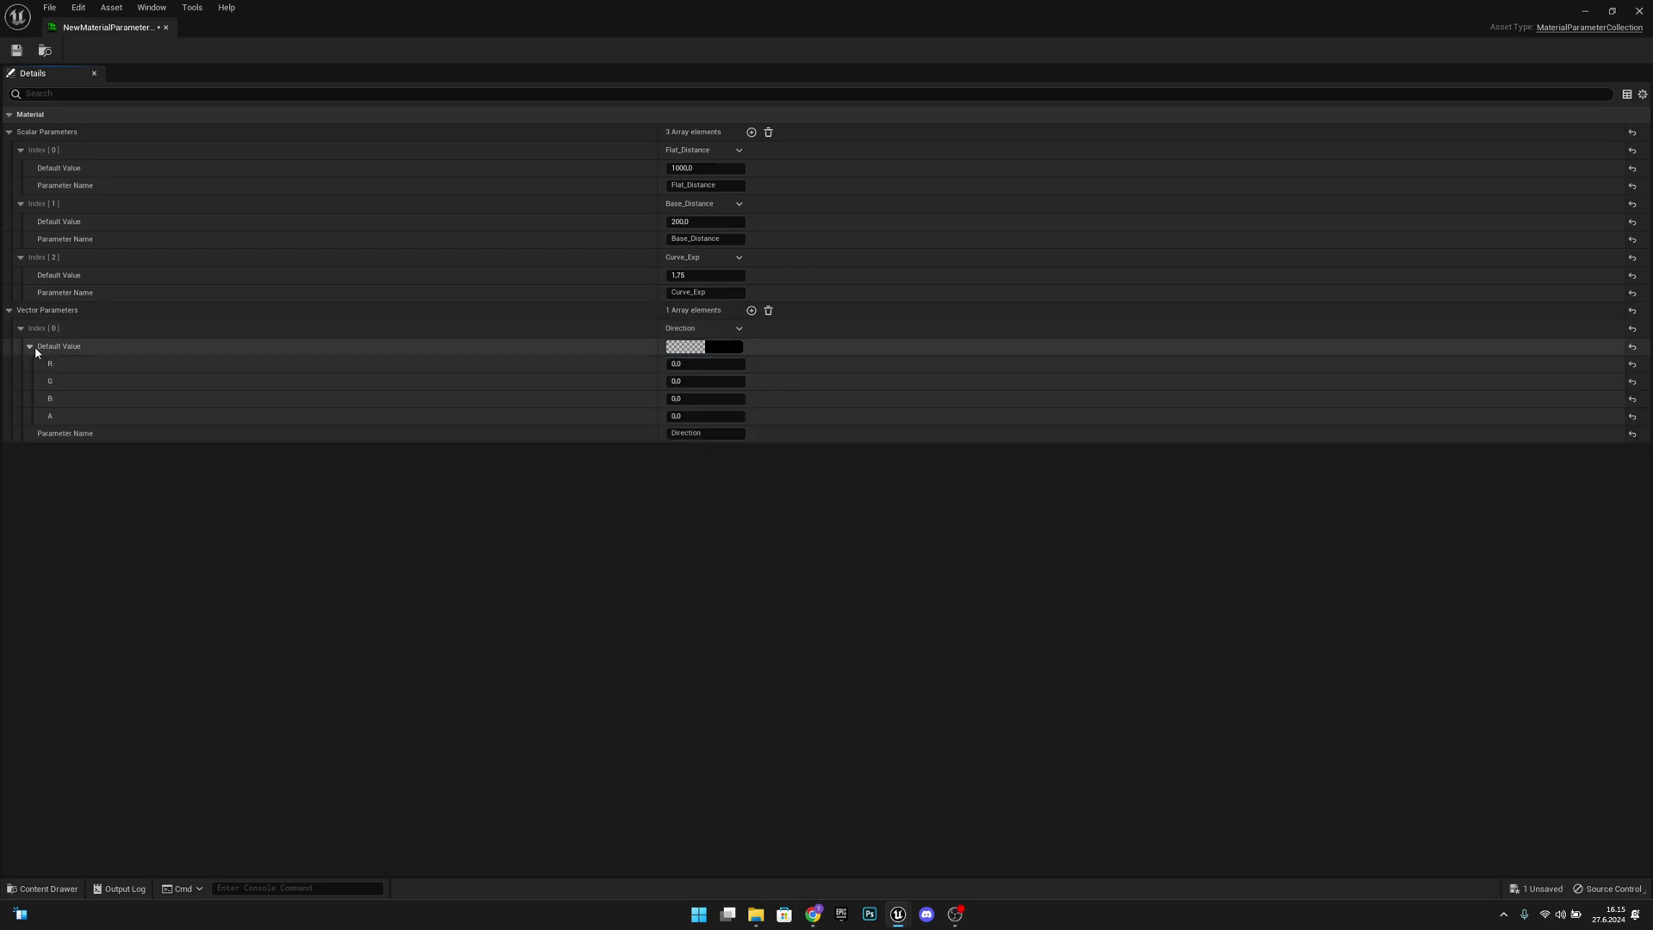
click(686, 364)
text(2)
key(Return)
click(692, 399)
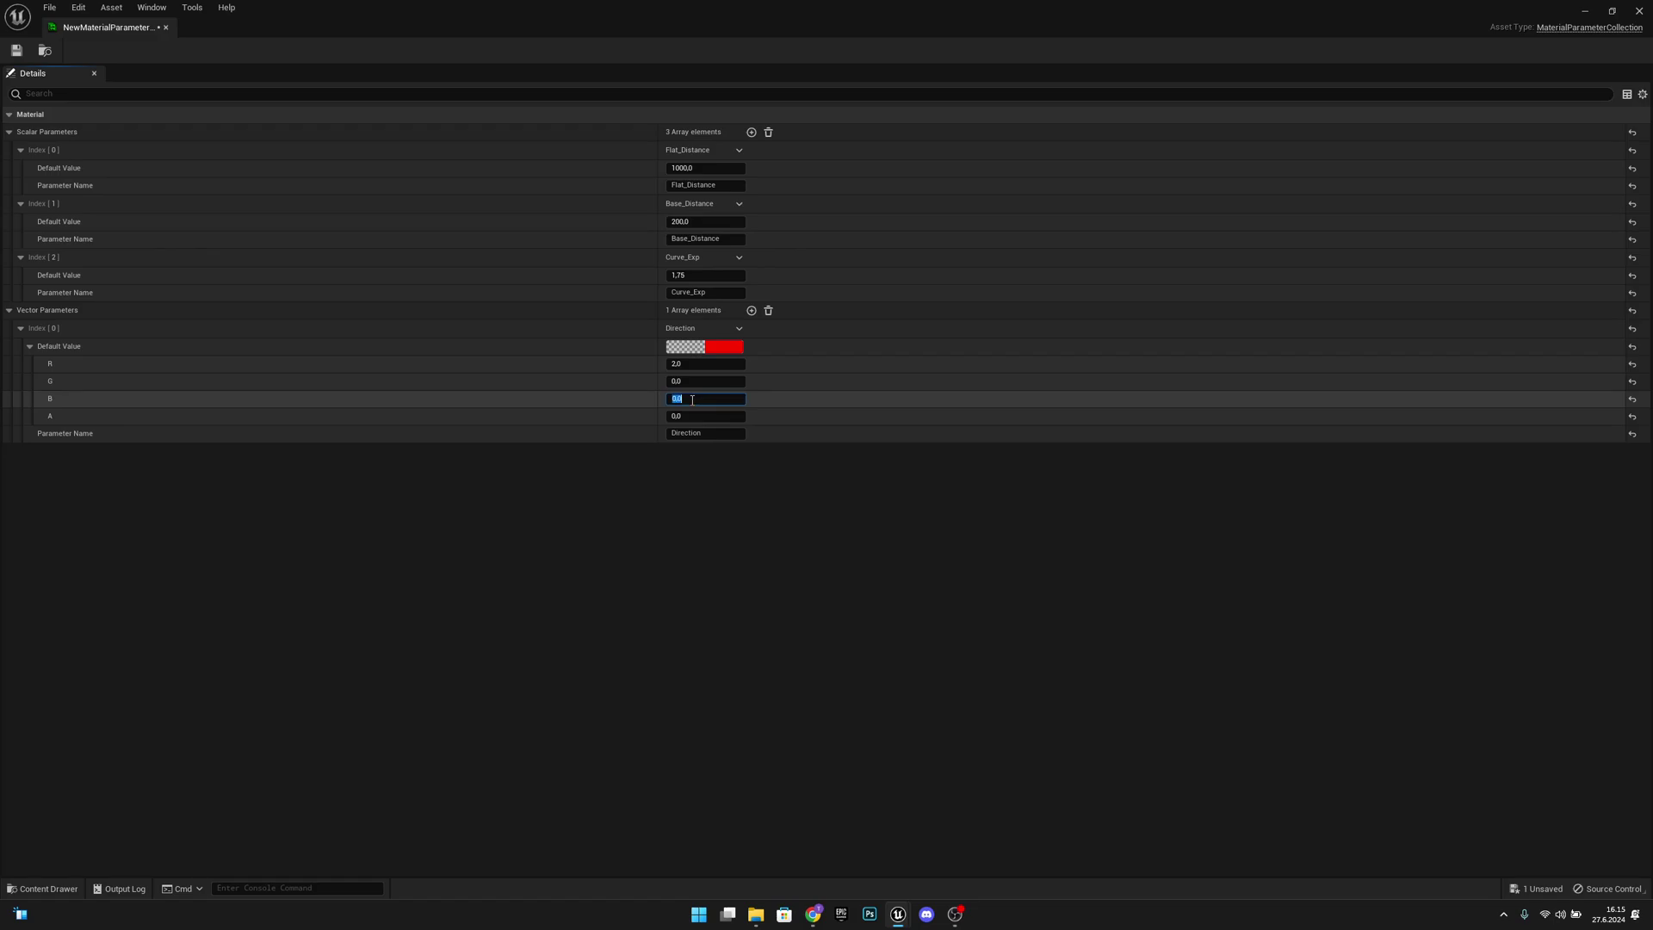
text(-1)
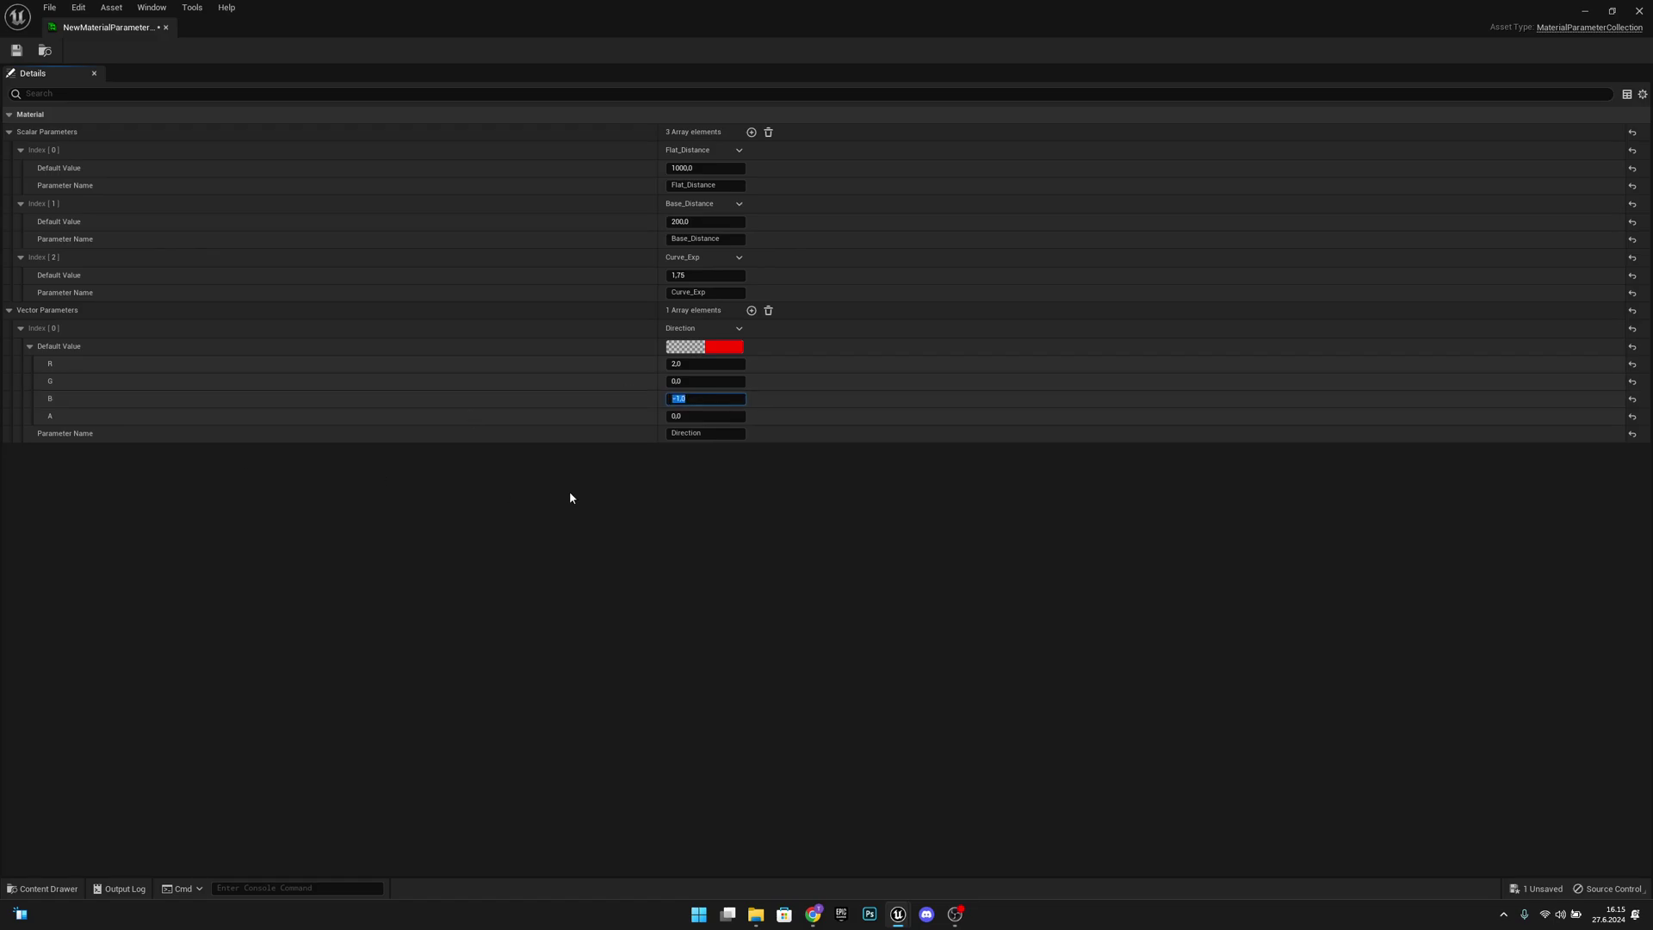
click(759, 481)
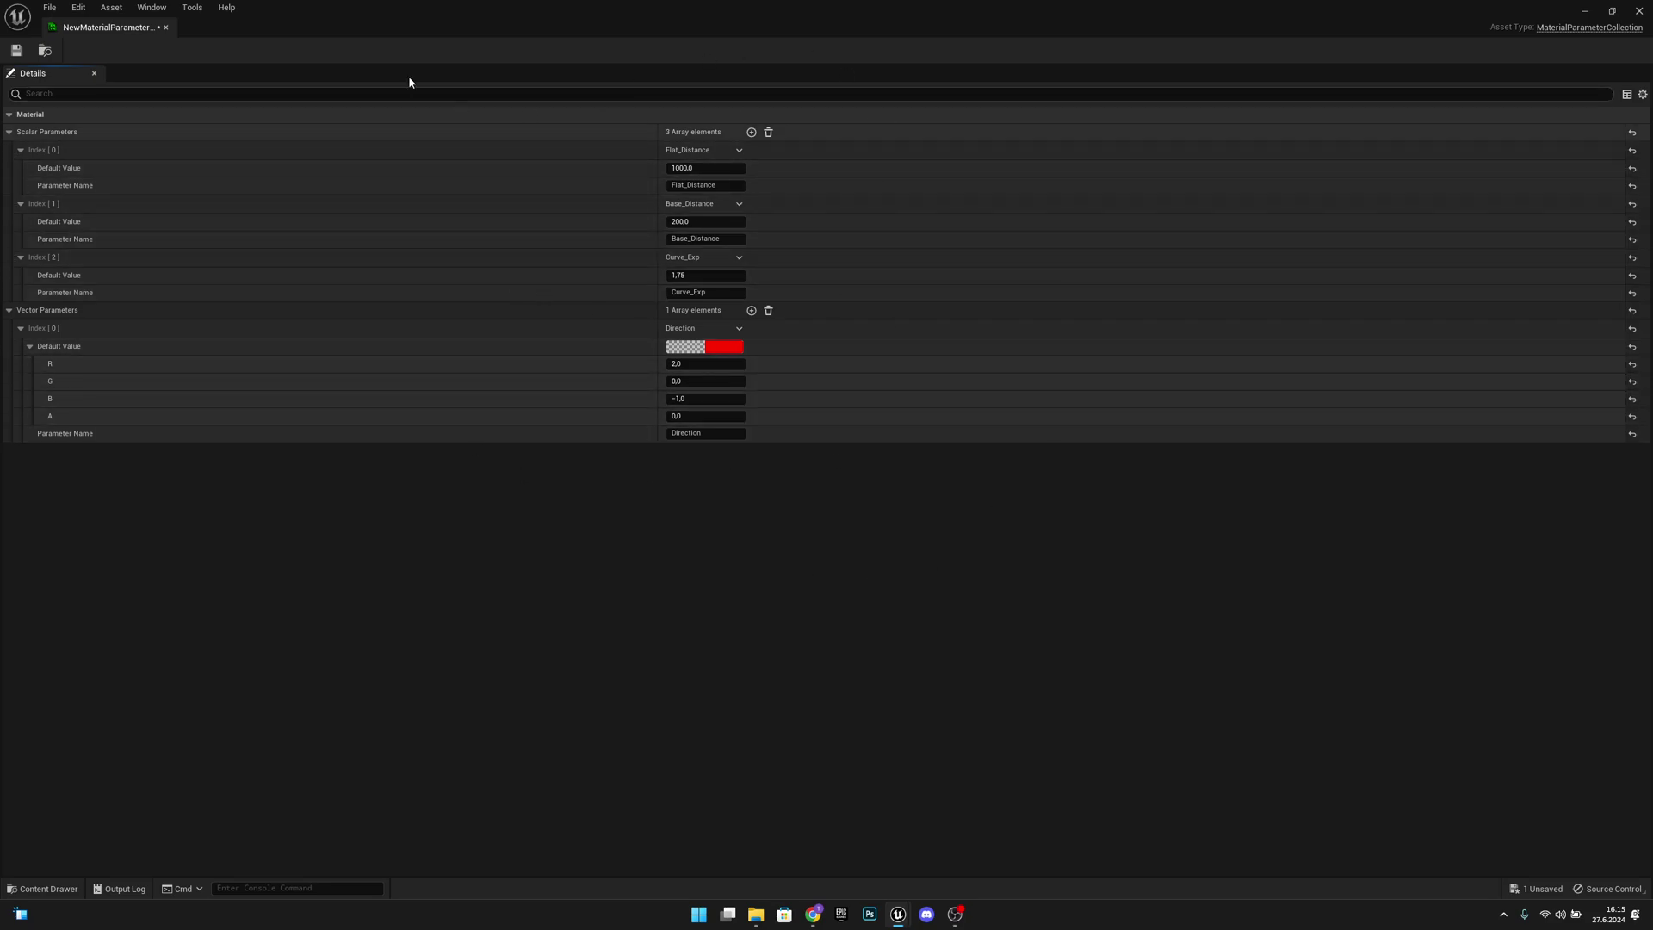
Save the material parameter collection and rename its asset in the Materials folder to MPC_CurvedWorld
click(15, 53)
drag(108, 27, 275, 30)
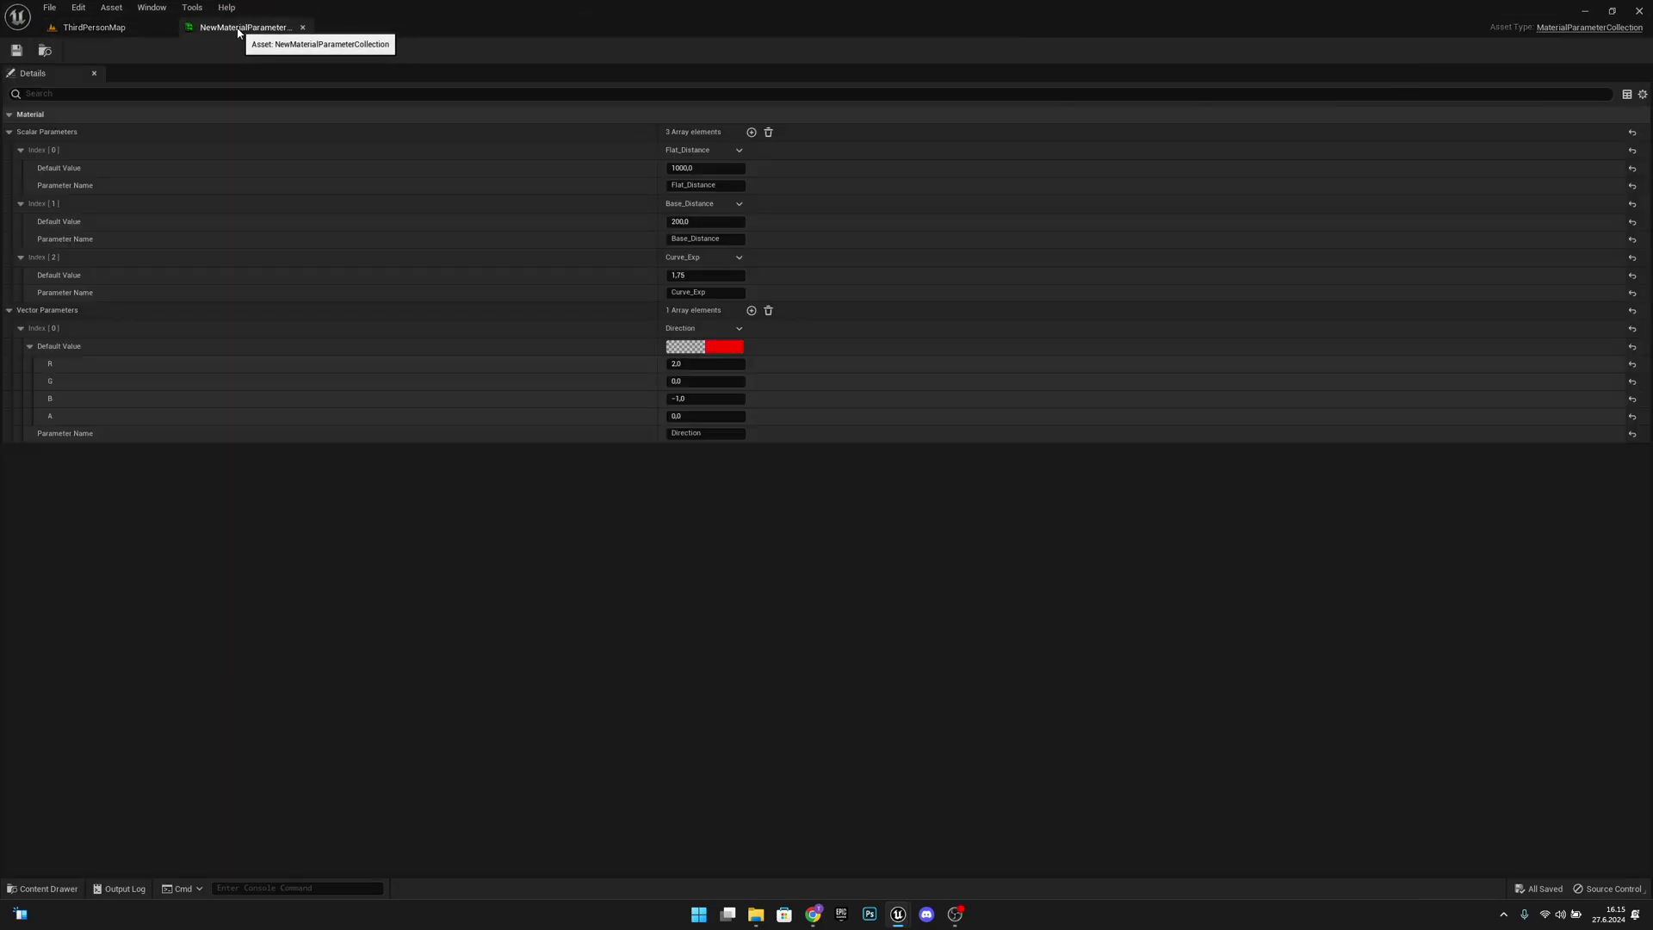
click(93, 27)
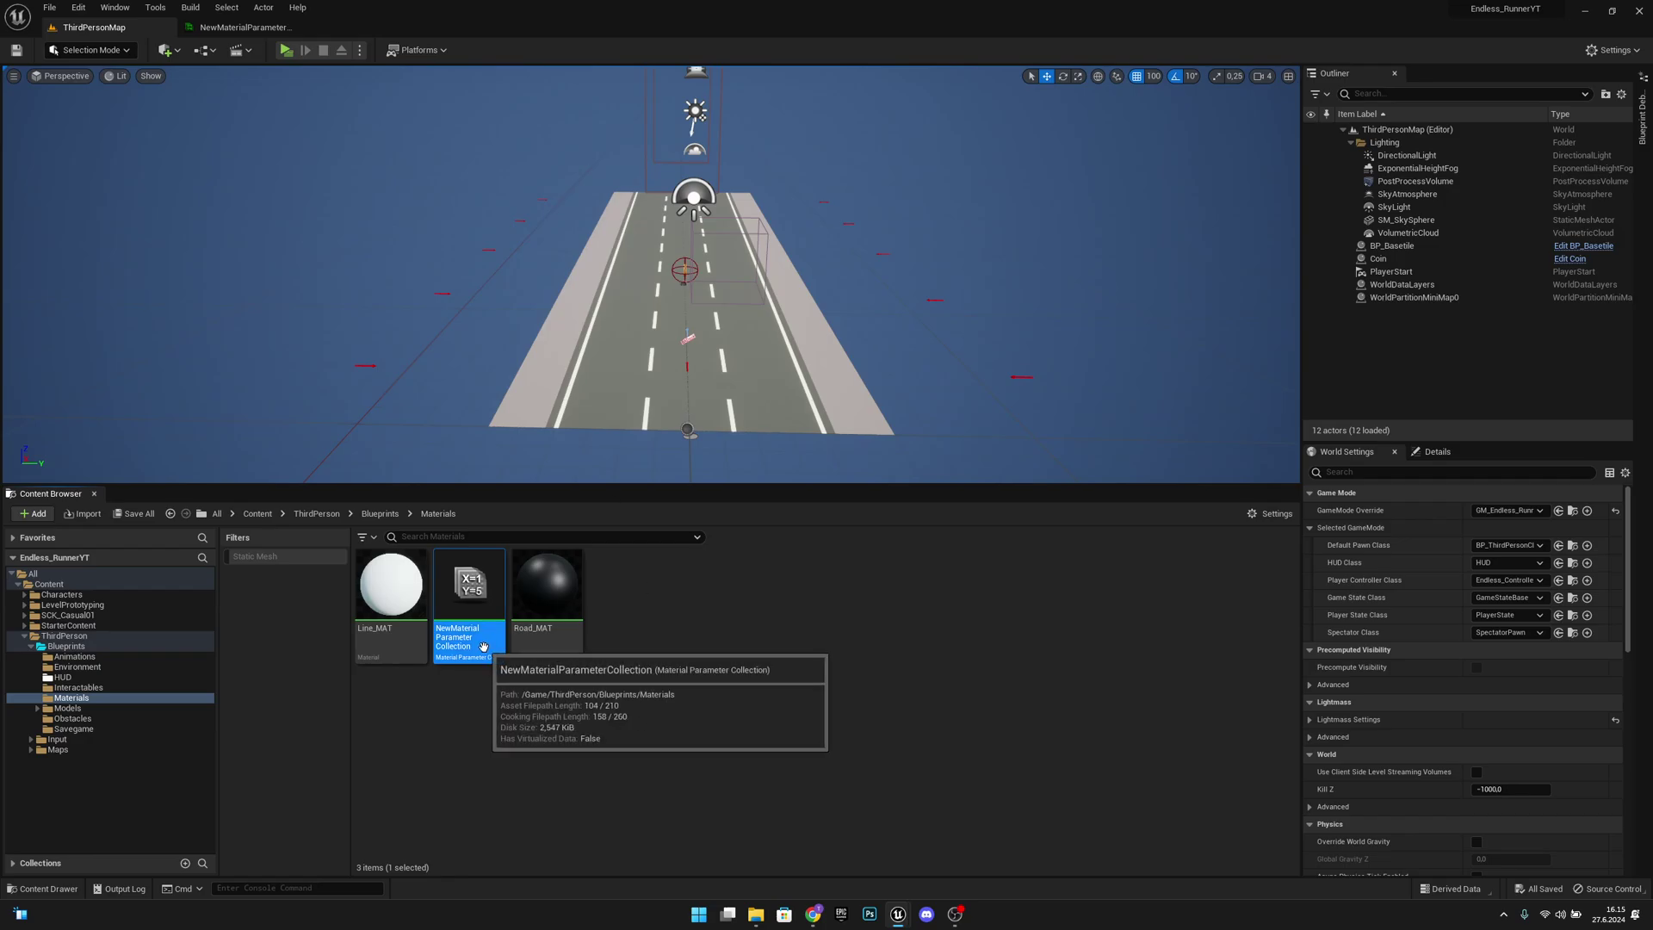
key(F2)
text(MPC_Curved)
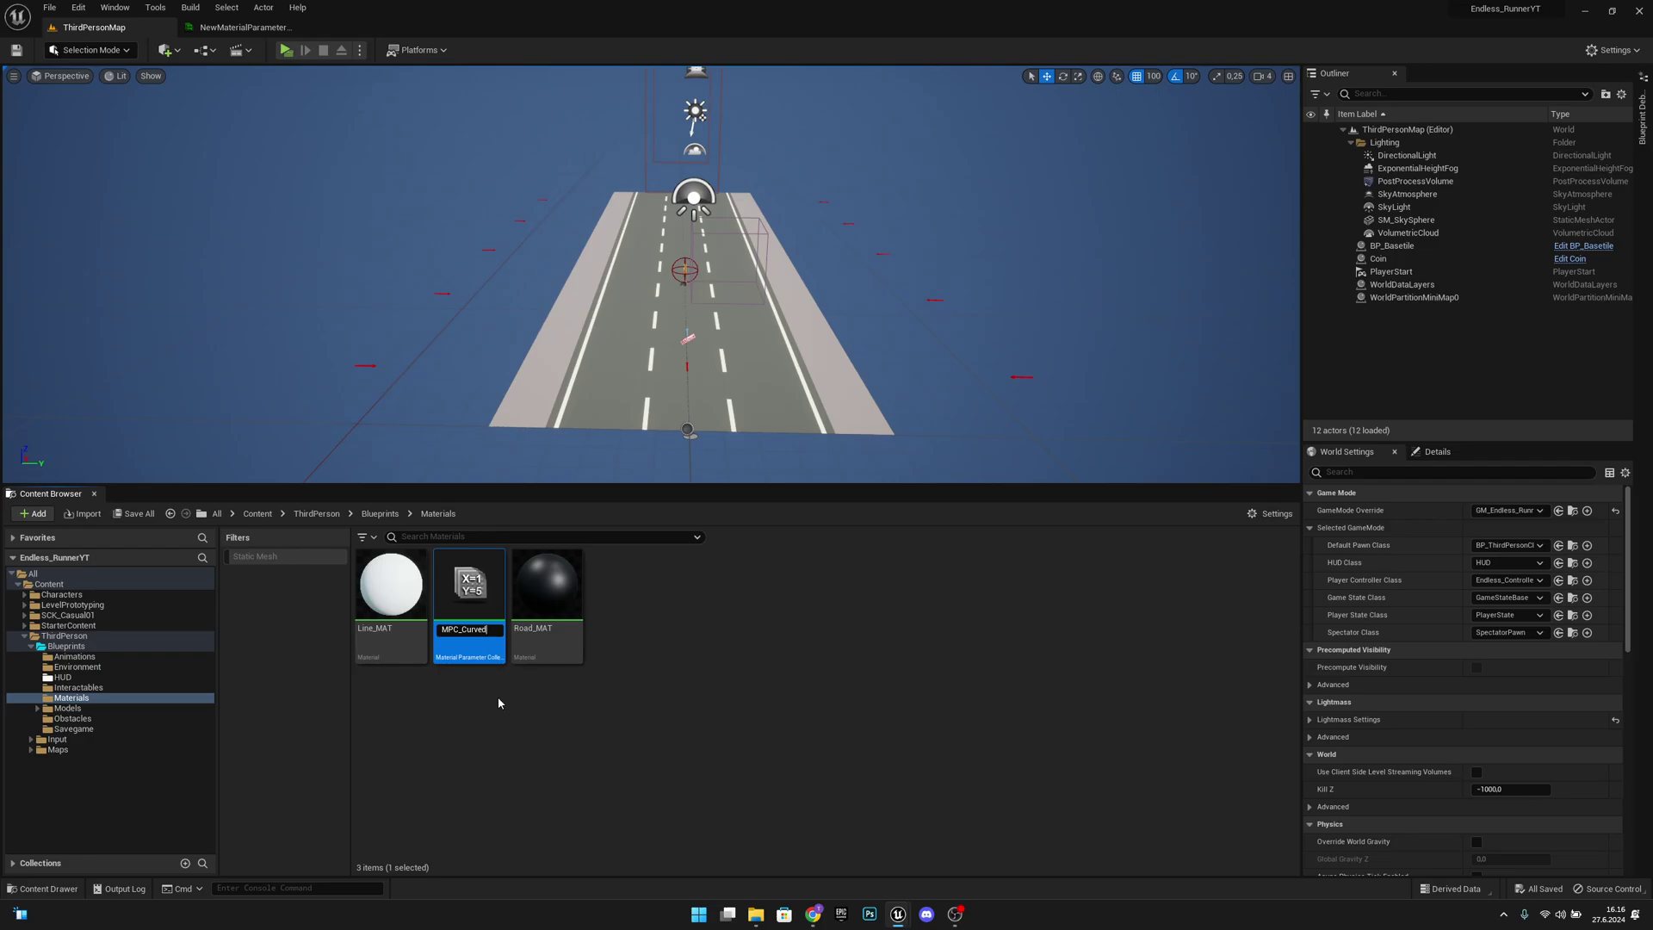
text(World)
key(Return)
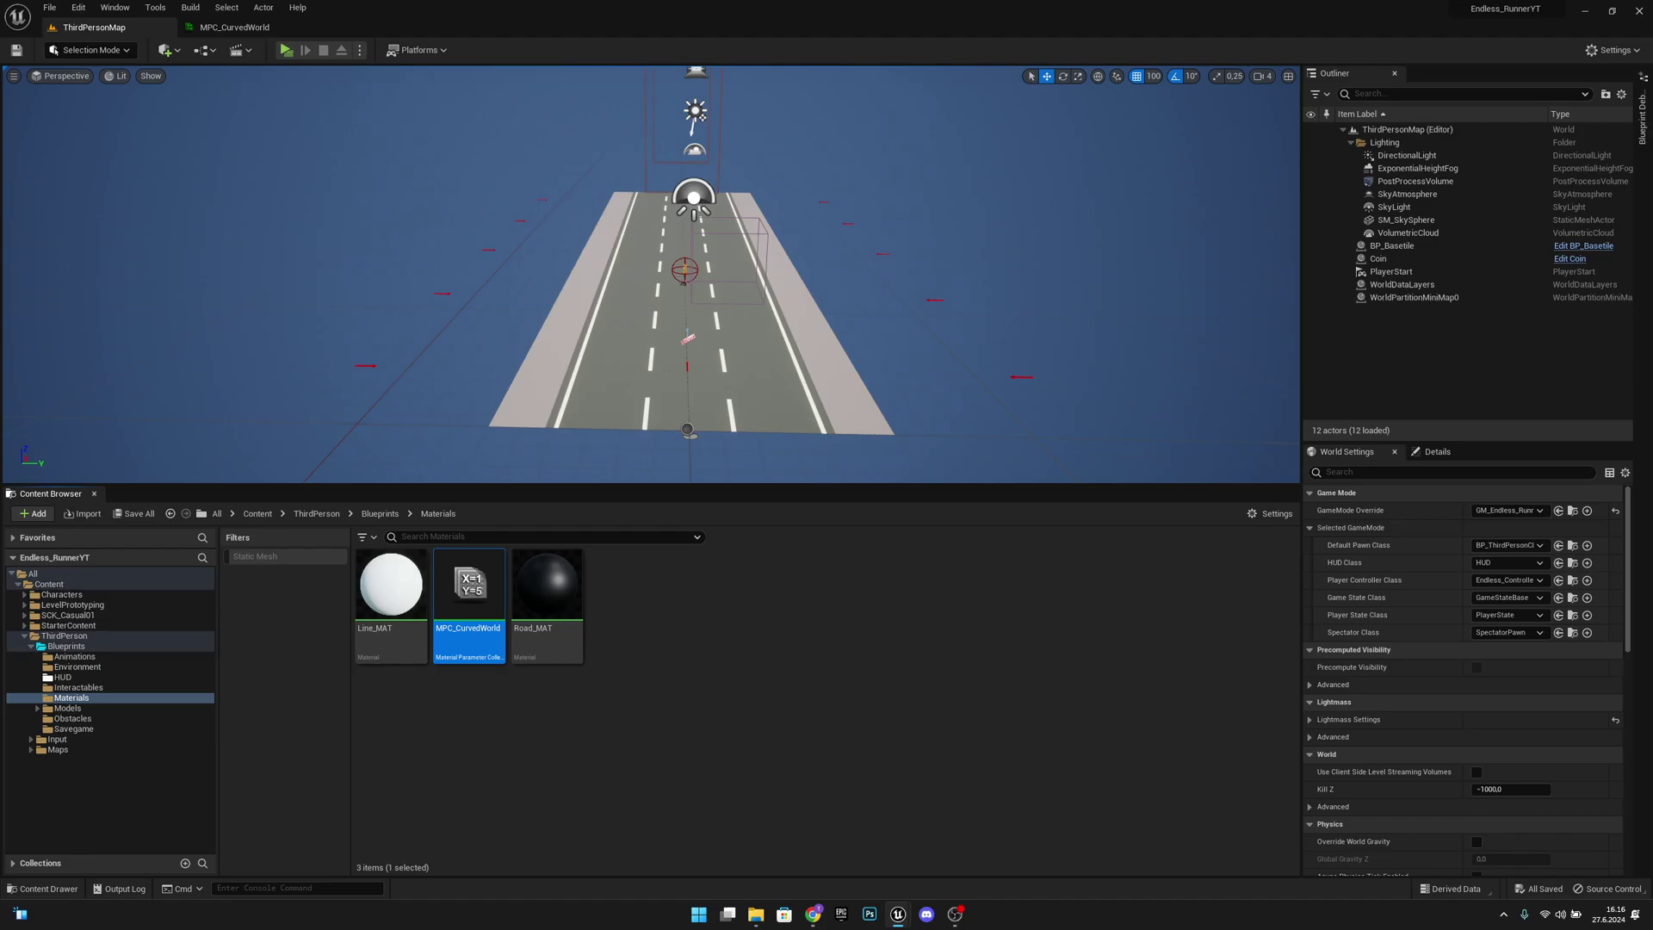
Create a material function named MF_CurvedWorld in the Materials folder and open its material graph
right_click(643, 616)
mouse_move(723, 605)
mouse_move(715, 508)
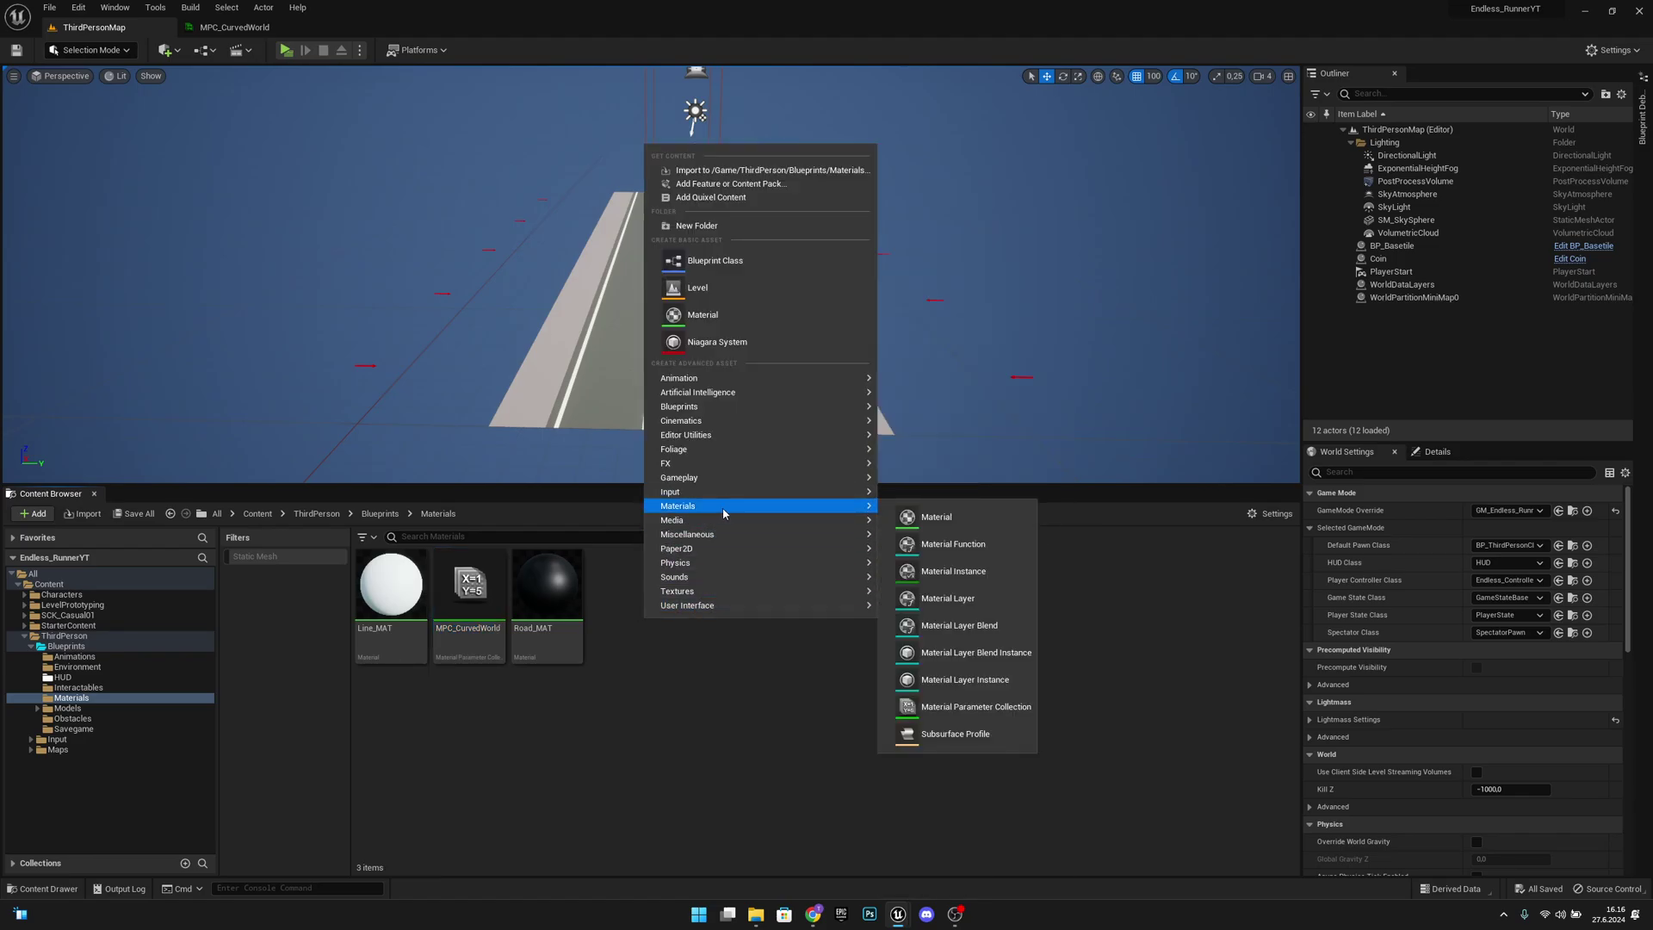
click(935, 557)
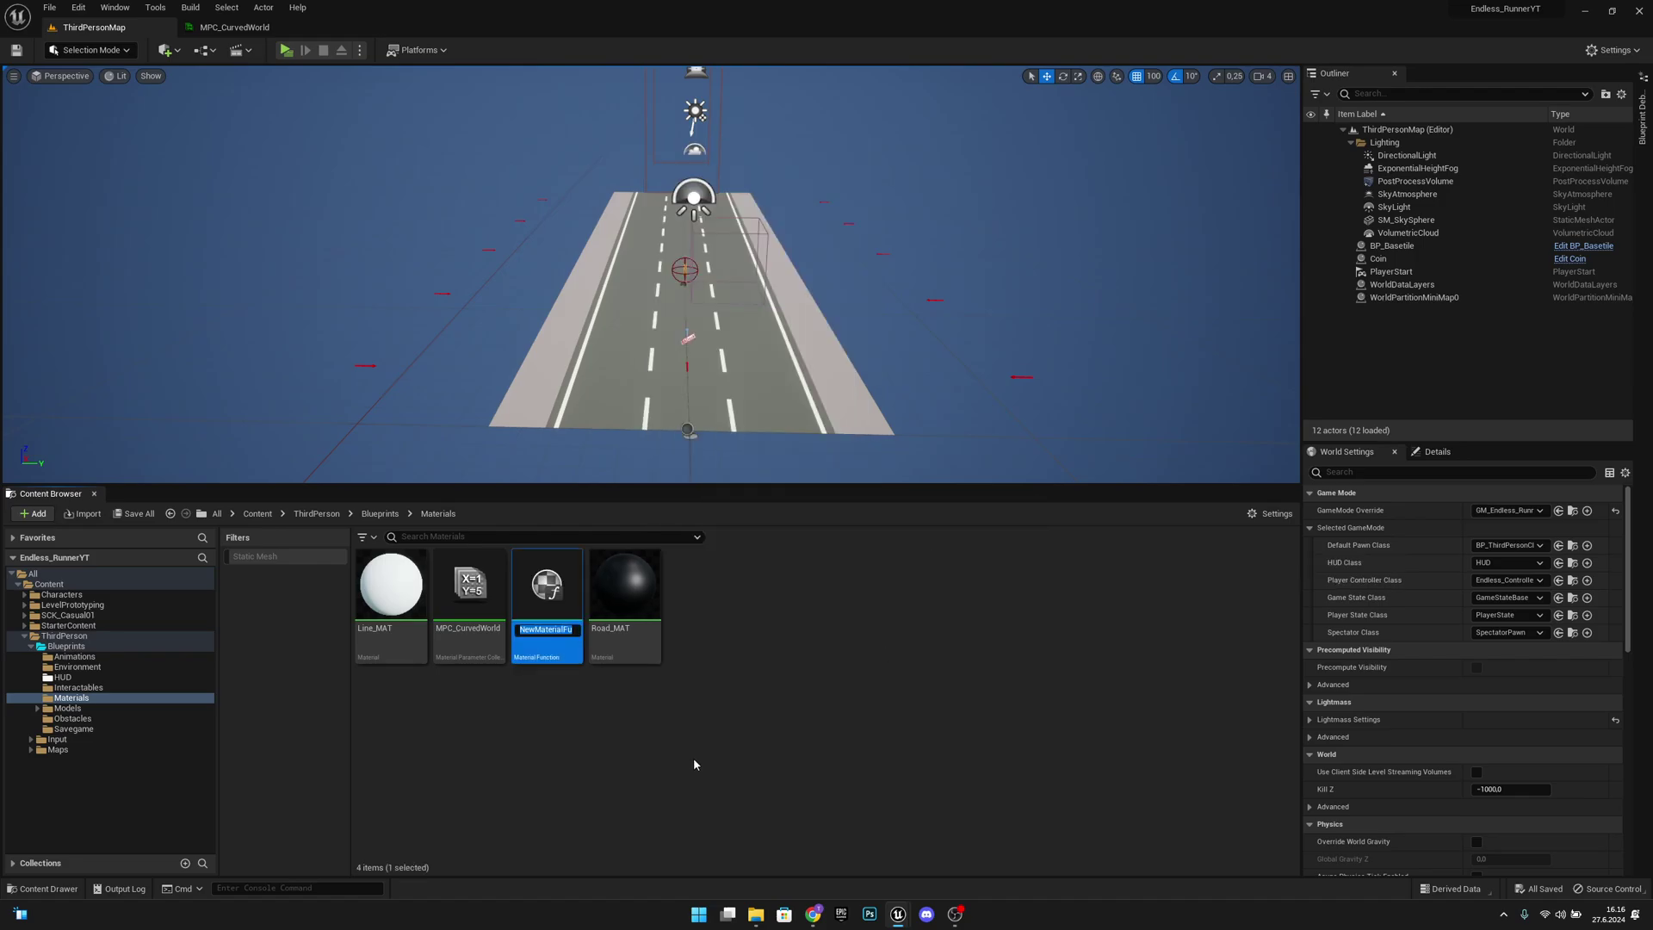
text(M)
text(F_Cur)
text(vedwo)
text(World)
key(Return)
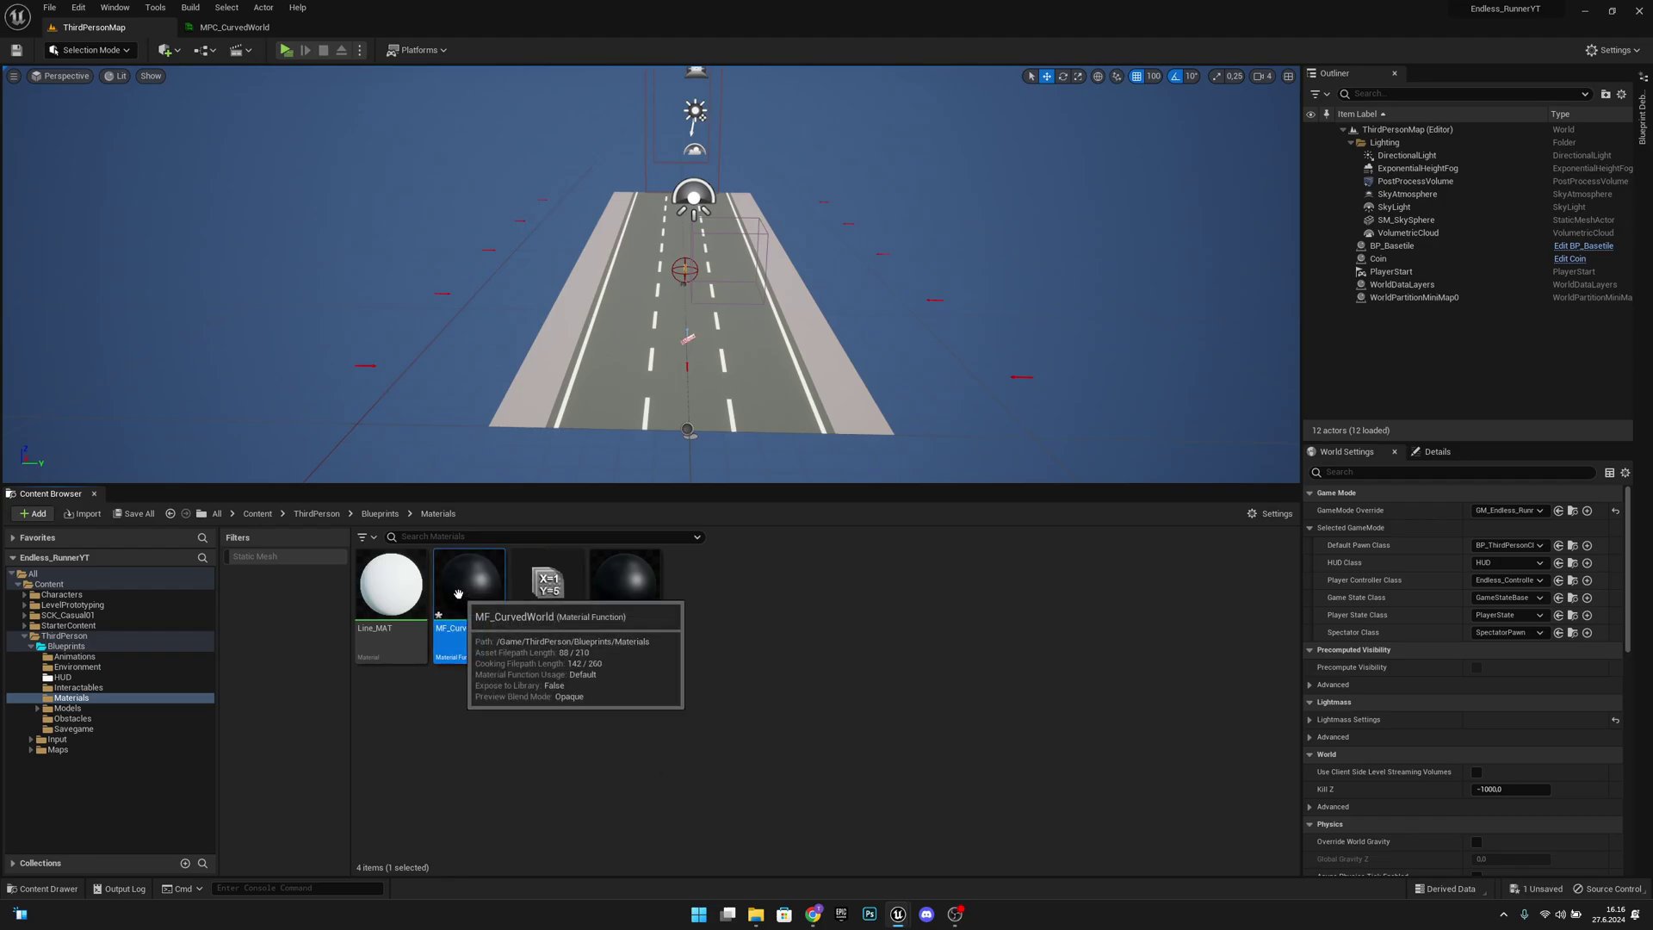
double_click(460, 600)
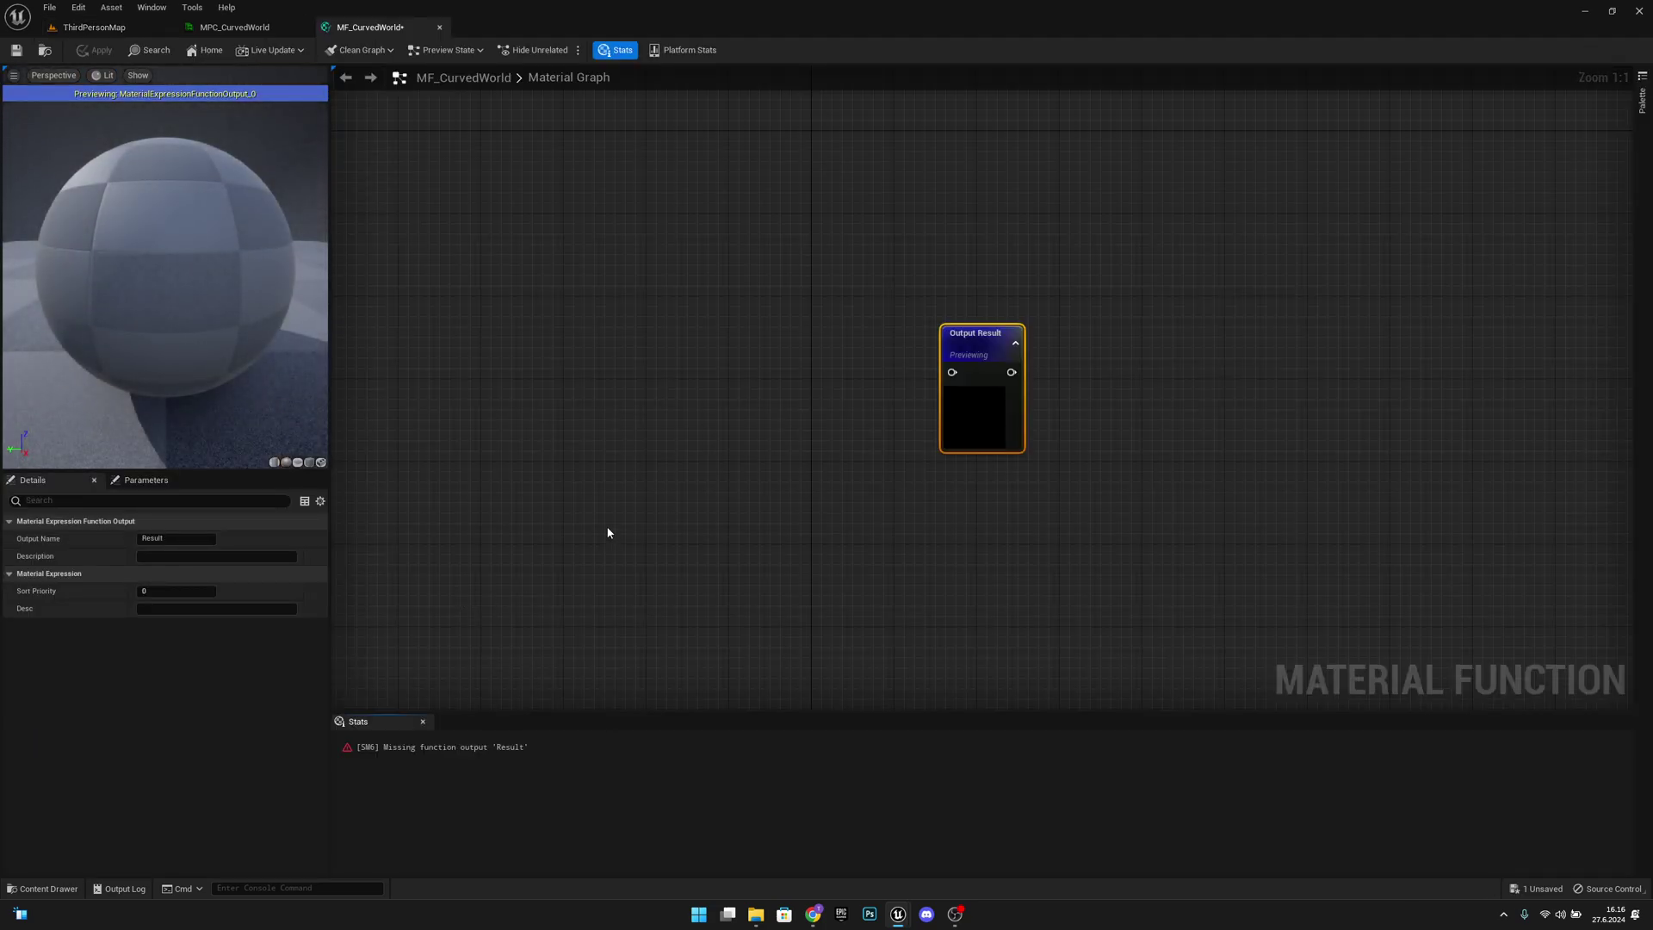
right_drag(608, 532, 649, 528)
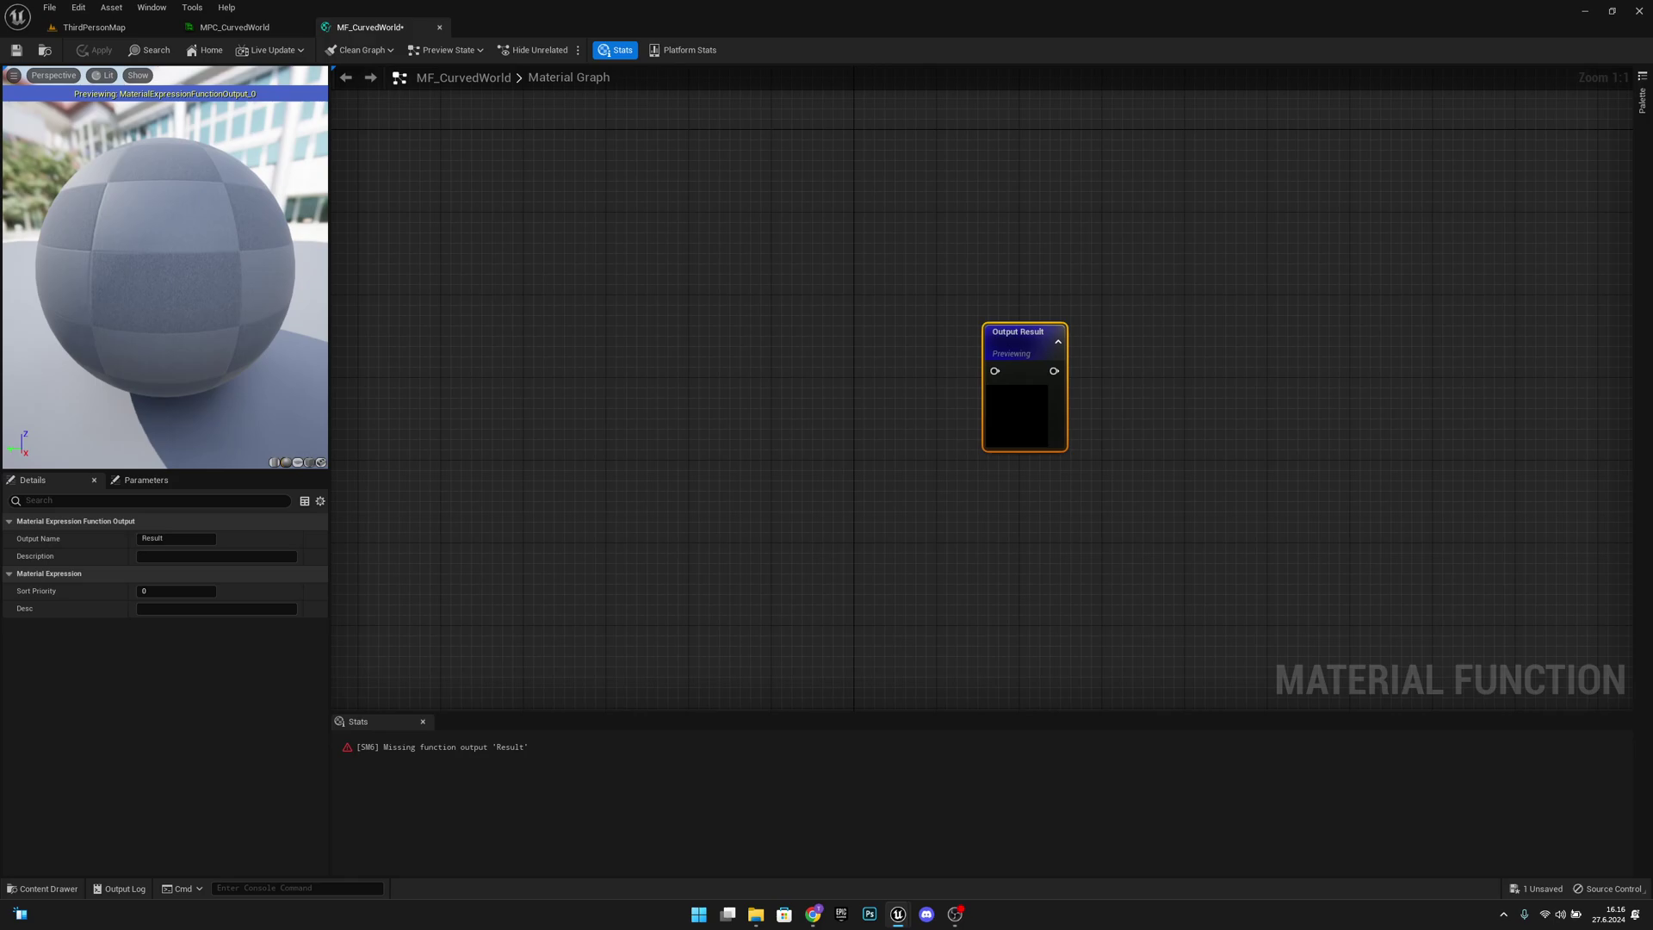
right_drag(848, 442, 1043, 452)
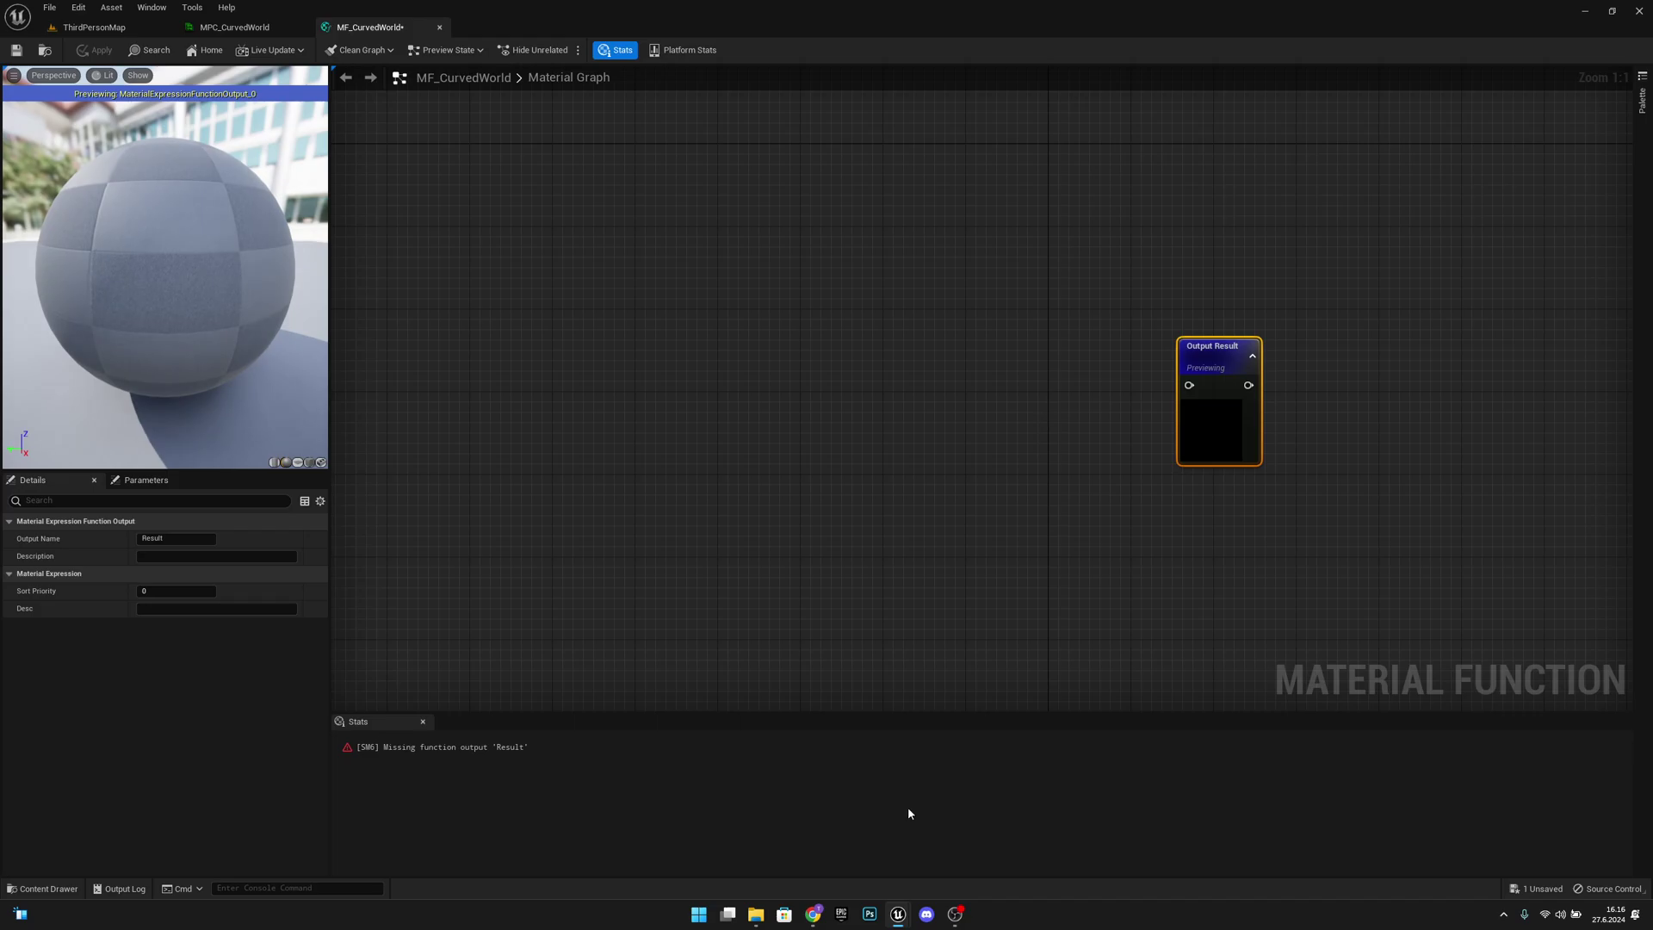
Switch to Chrome to view the Fetisenko Games YouTube channel page, and return to the Unreal Editor
click(813, 915)
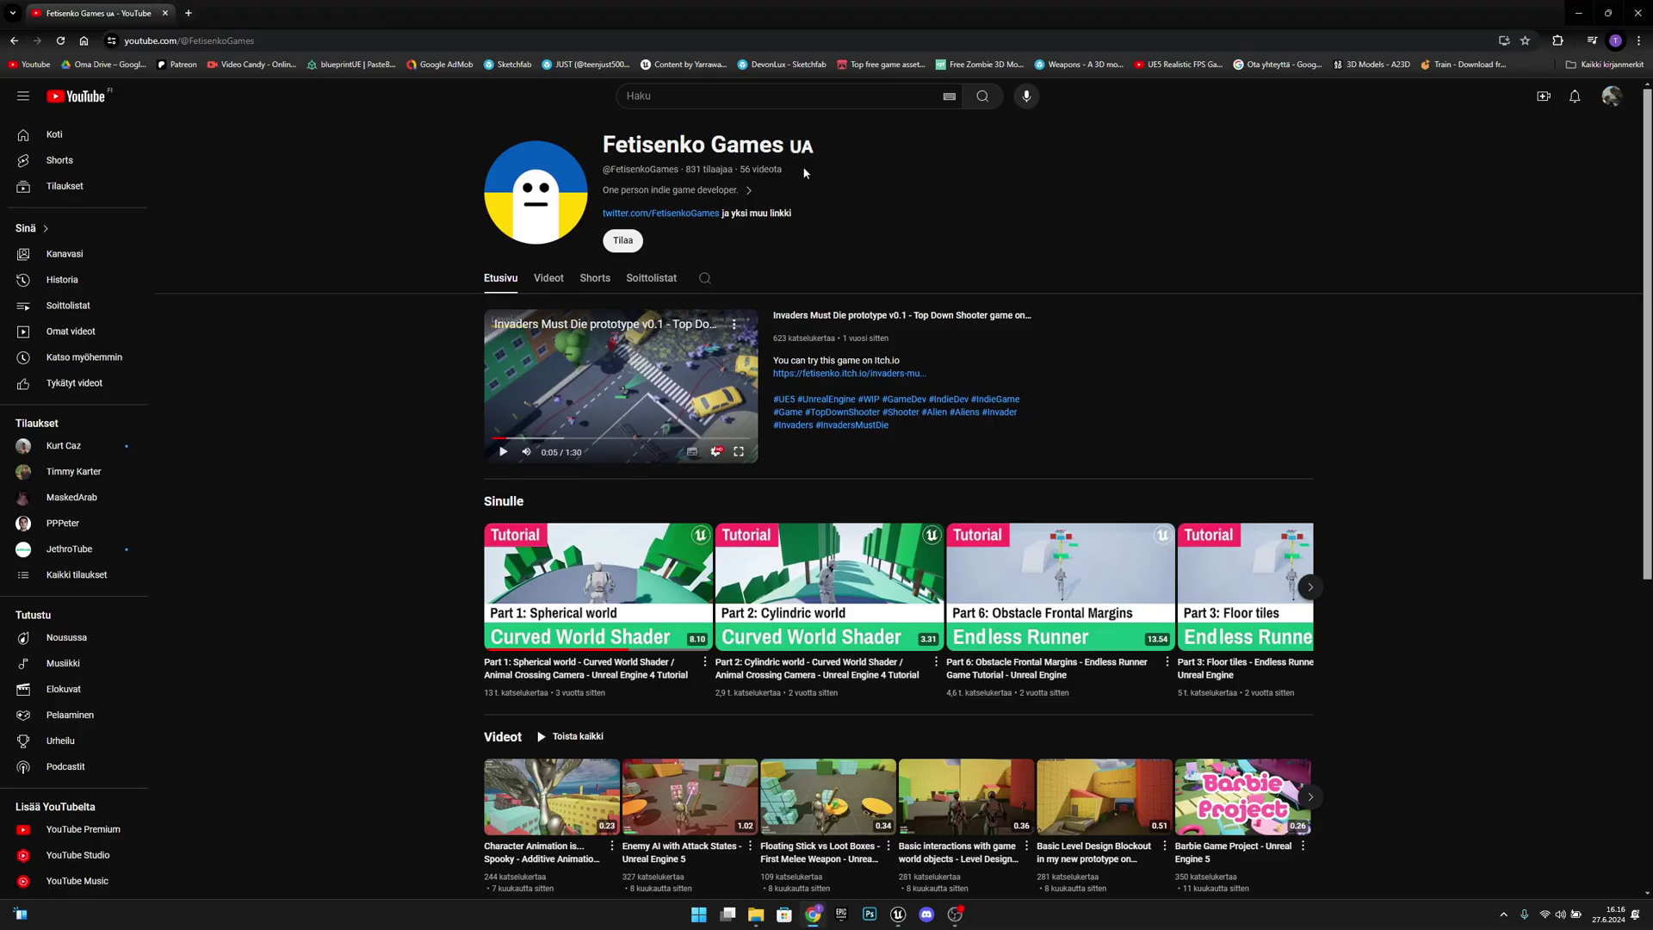
mouse_move(577, 584)
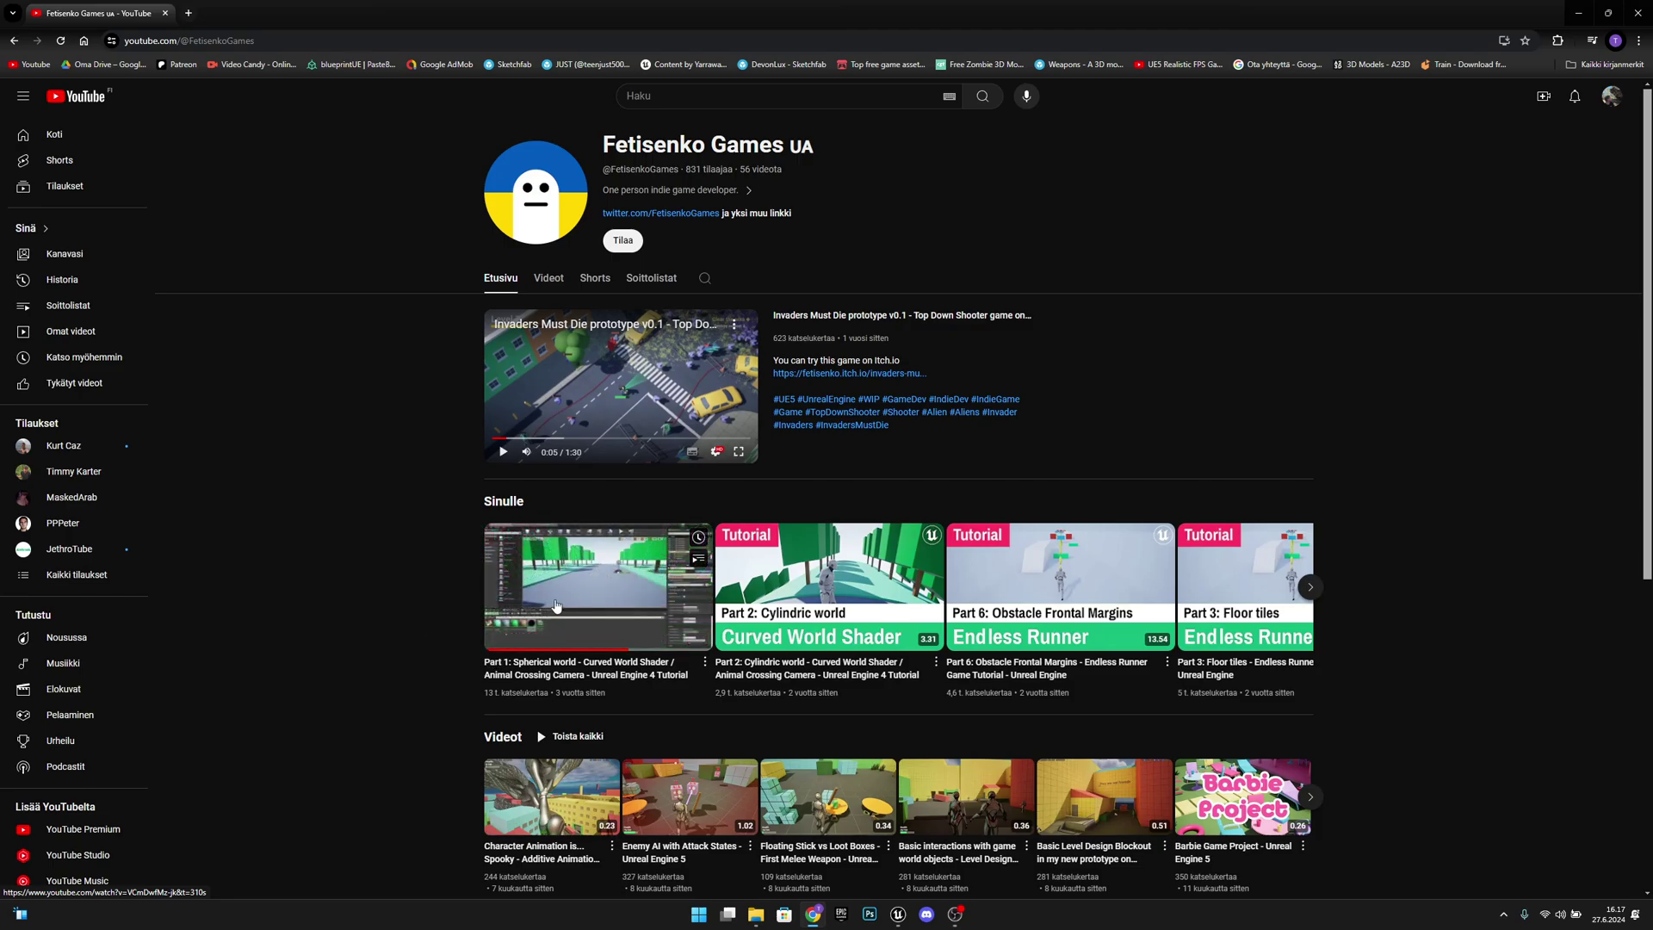
drag(603, 144, 848, 158)
click(895, 168)
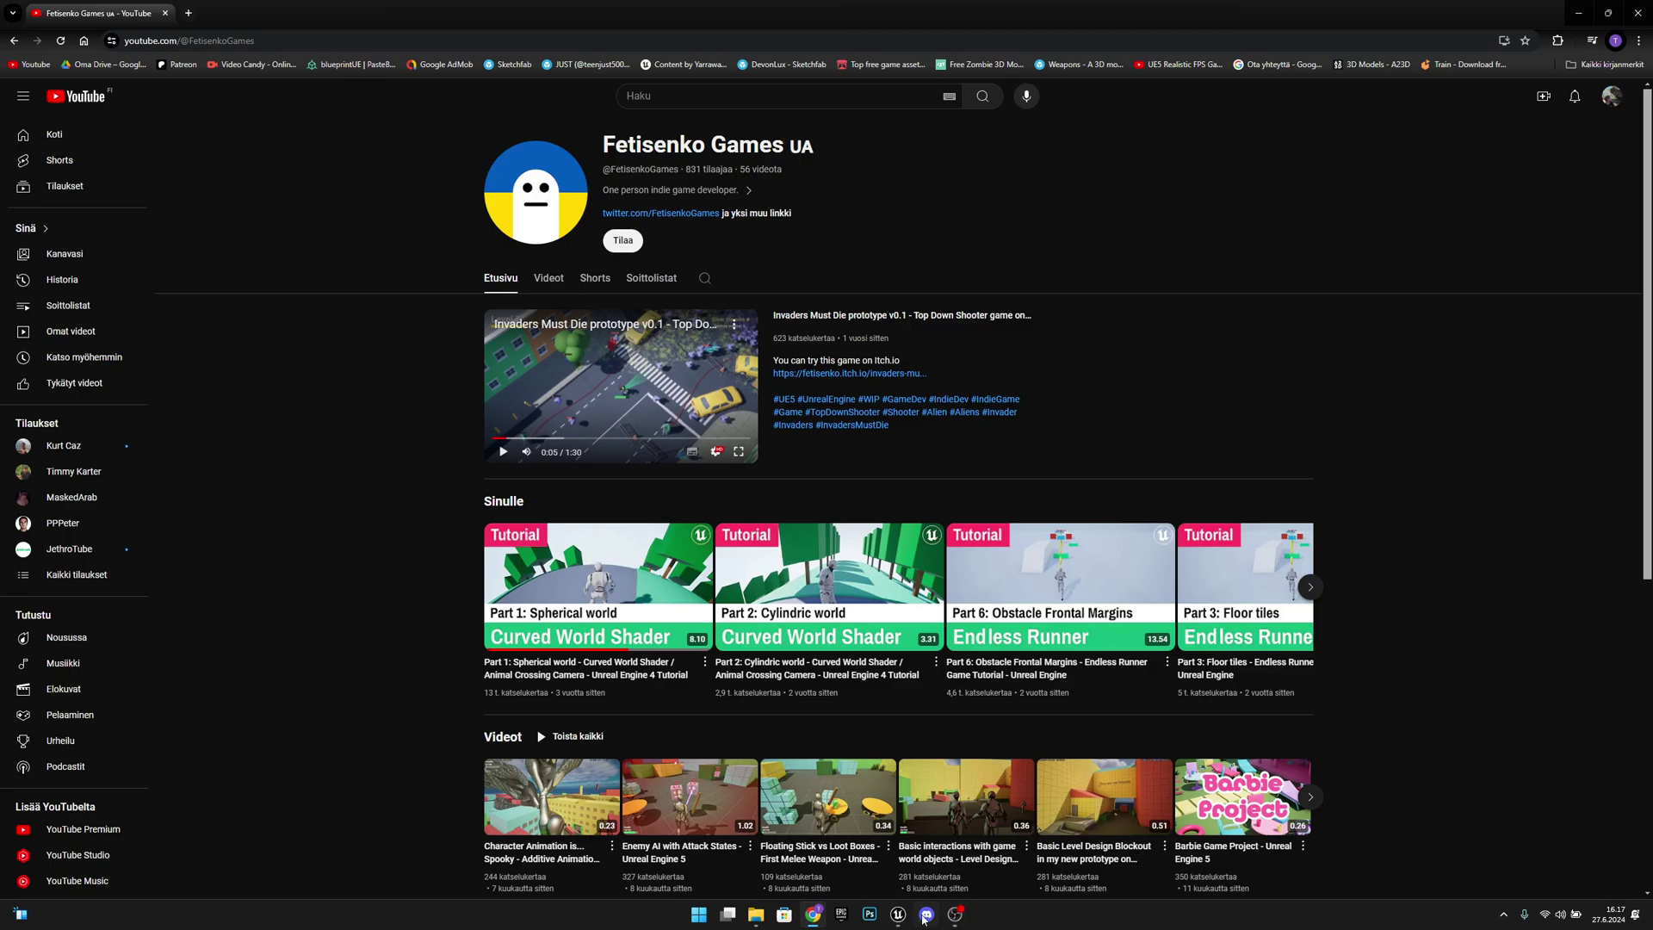
mouse_move(898, 915)
click(958, 849)
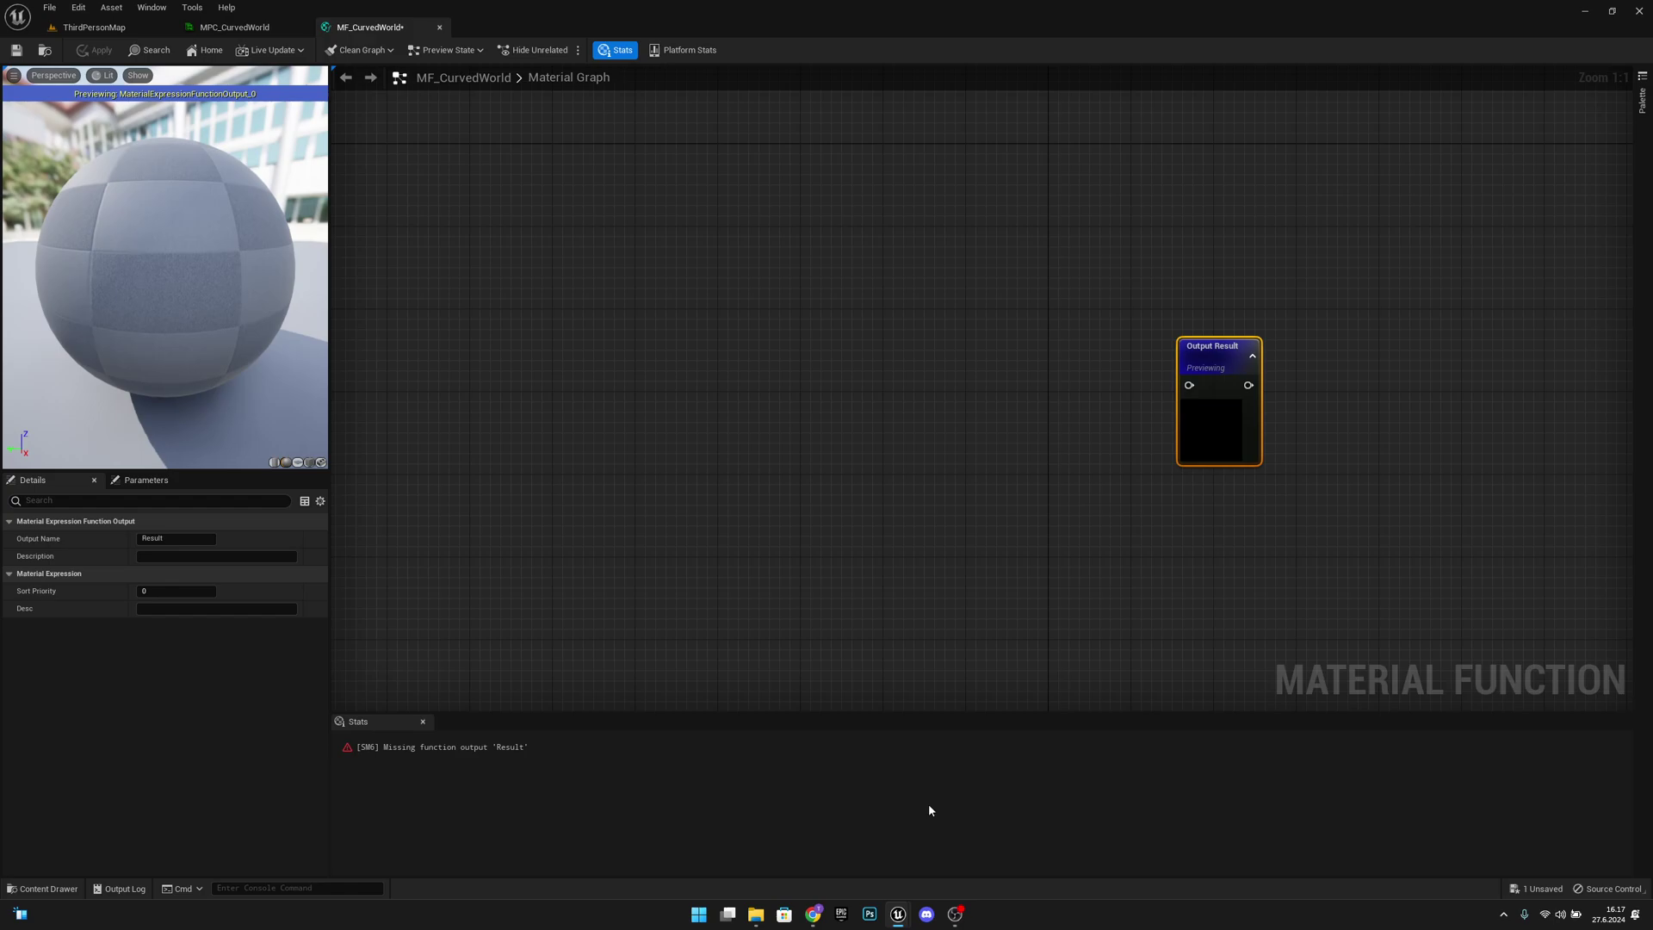
Add a WorldPosition node to the MF_CurvedWorld graph, well before the Output Result node
right_drag(723, 432, 1070, 447)
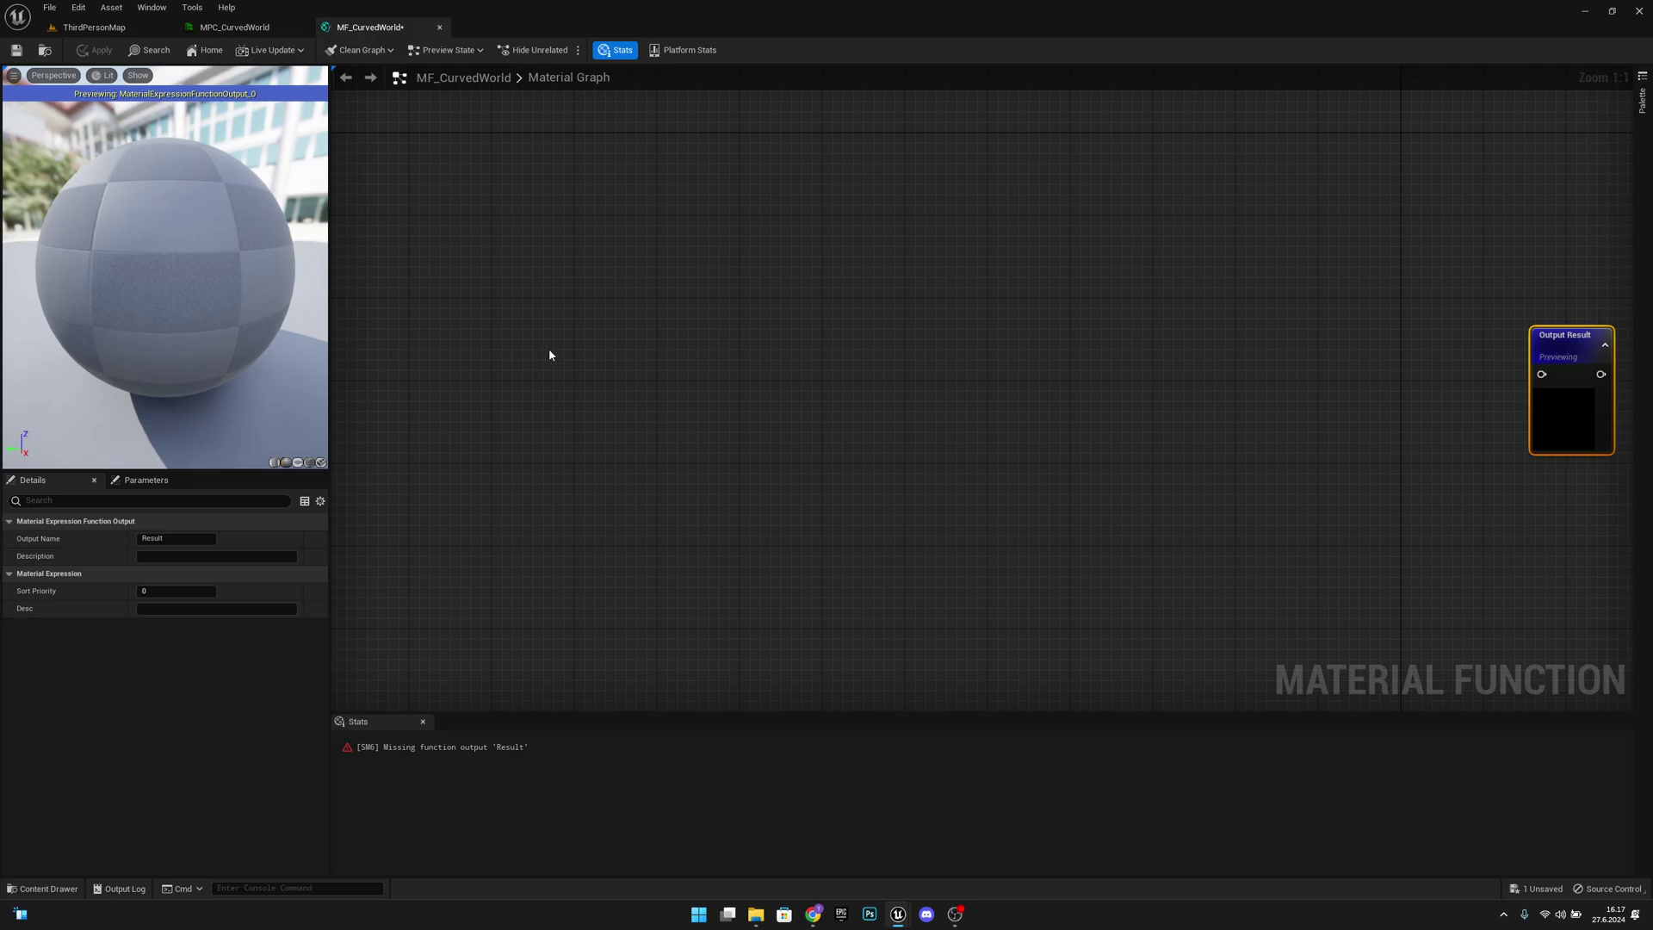
right_click(549, 353)
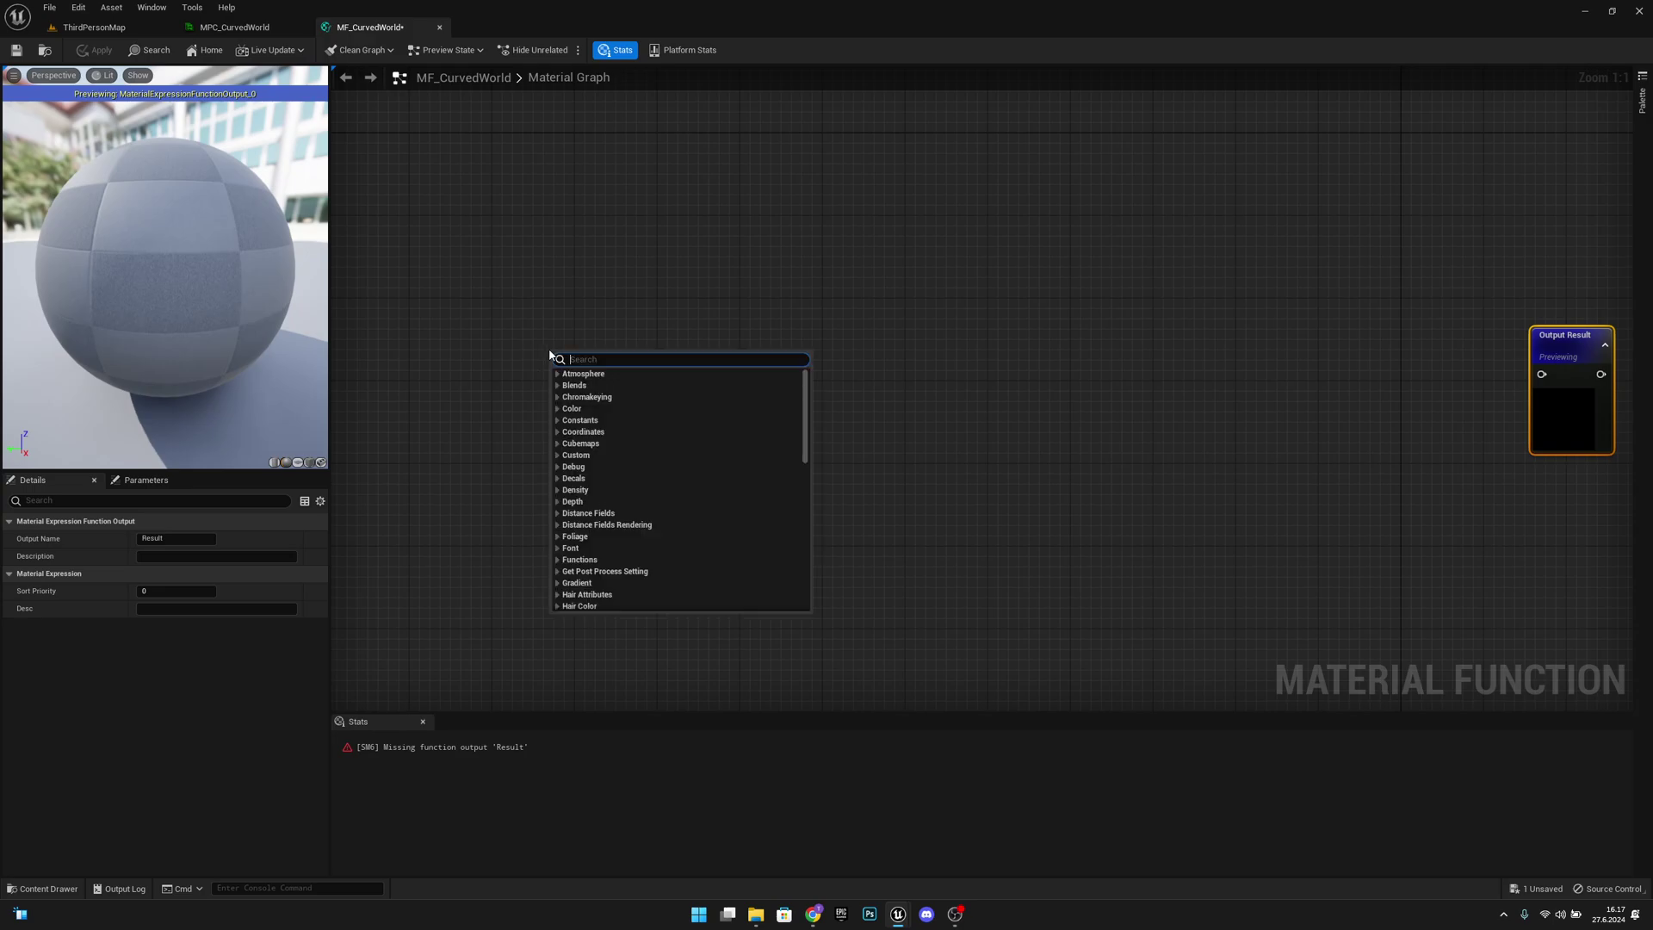
text(world posi)
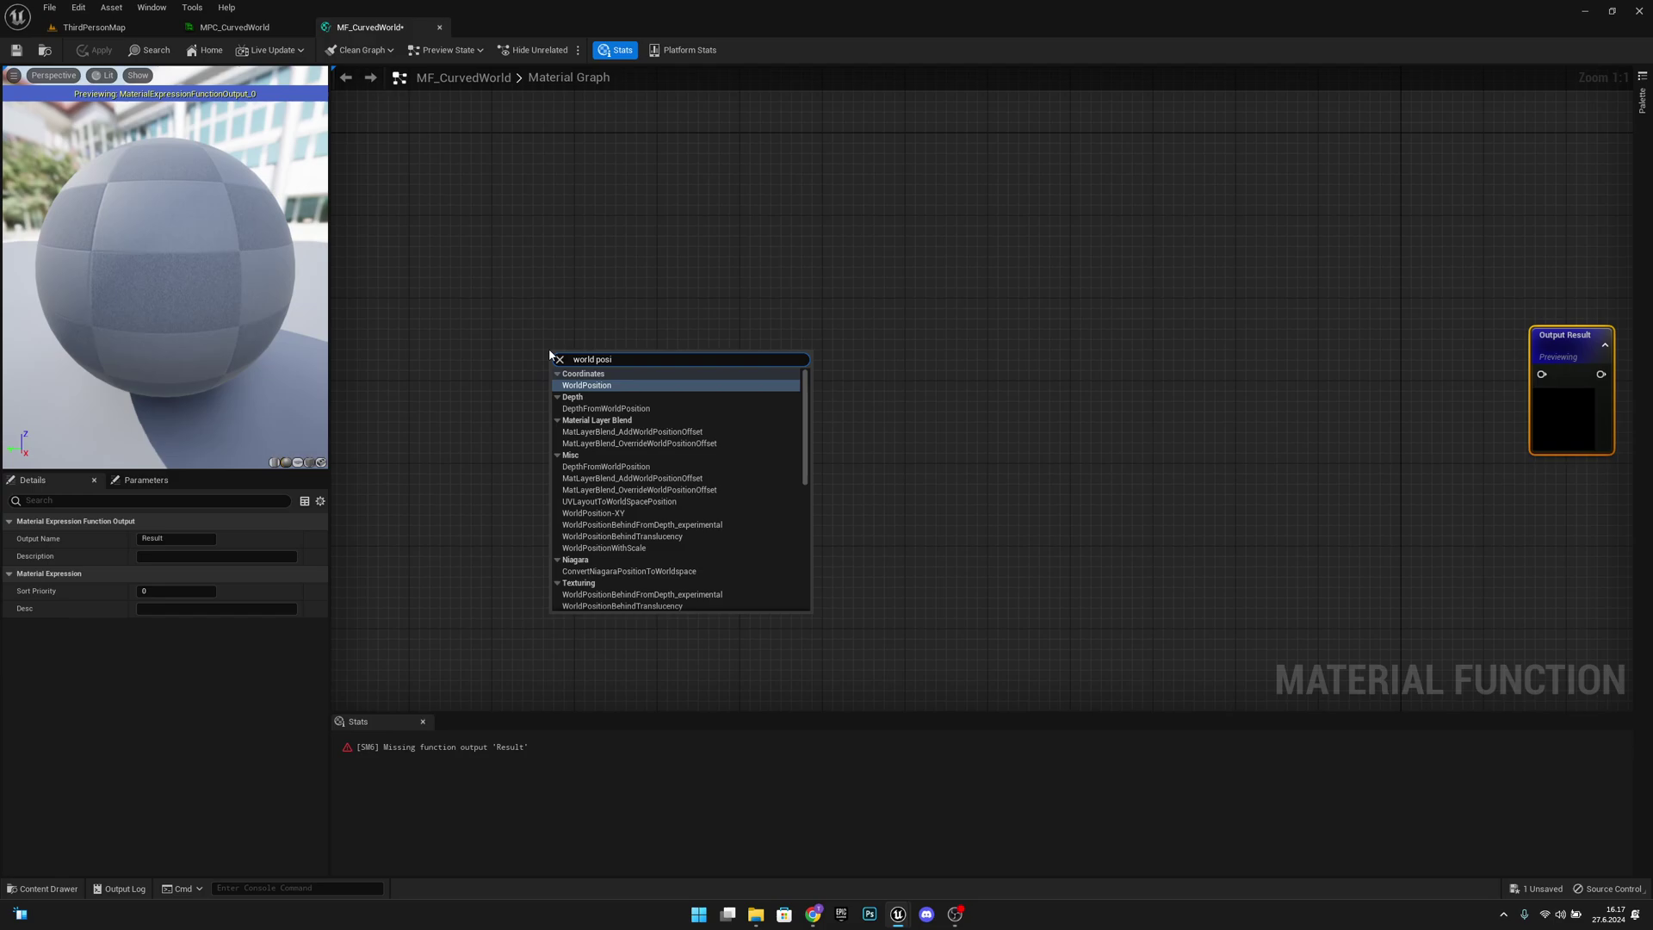
key(Return)
click(608, 434)
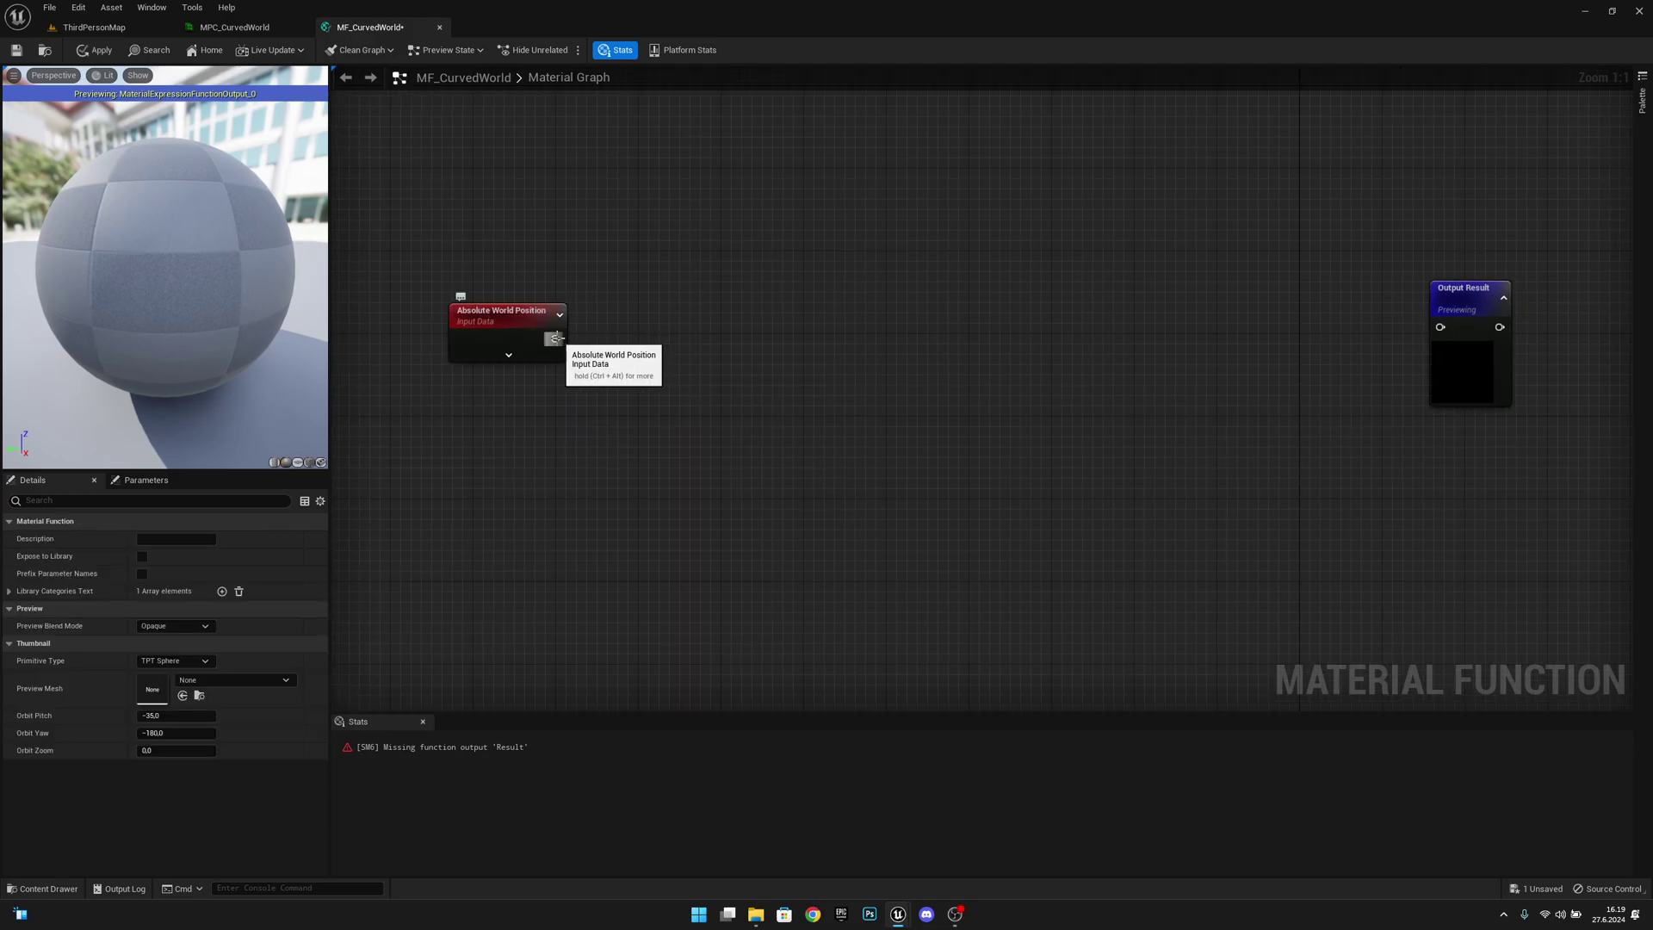
Add a Distance node with its A input fed by Absolute World Position and align it with that node
drag(557, 338, 686, 344)
text(distance)
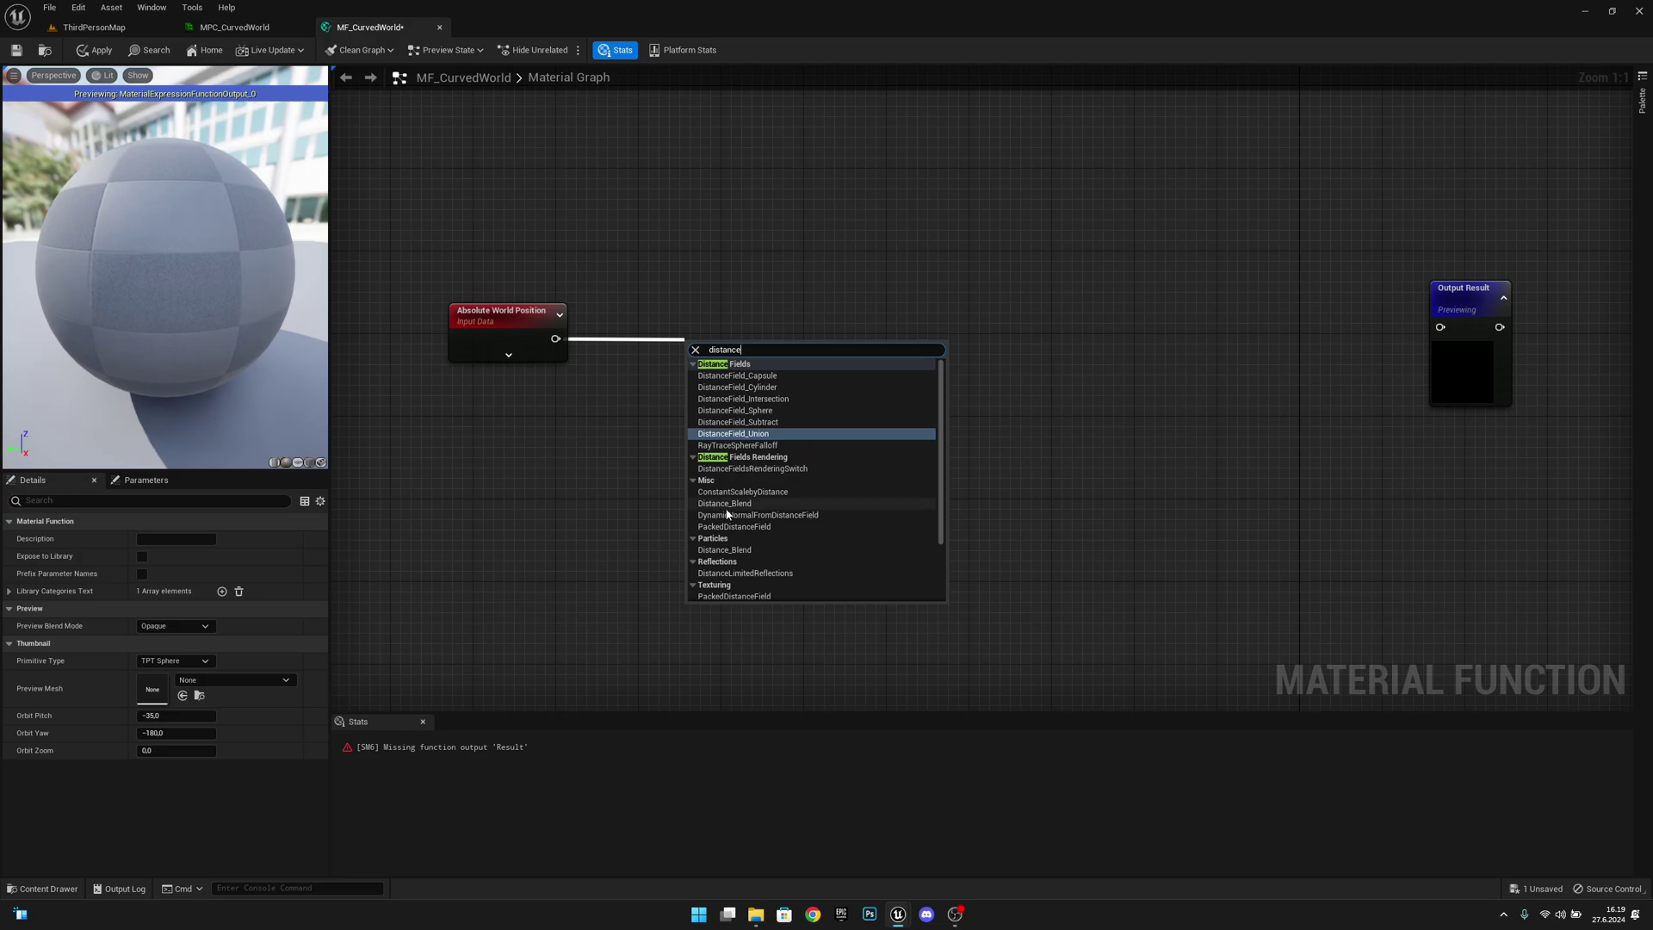
scroll(741, 483, down, 3)
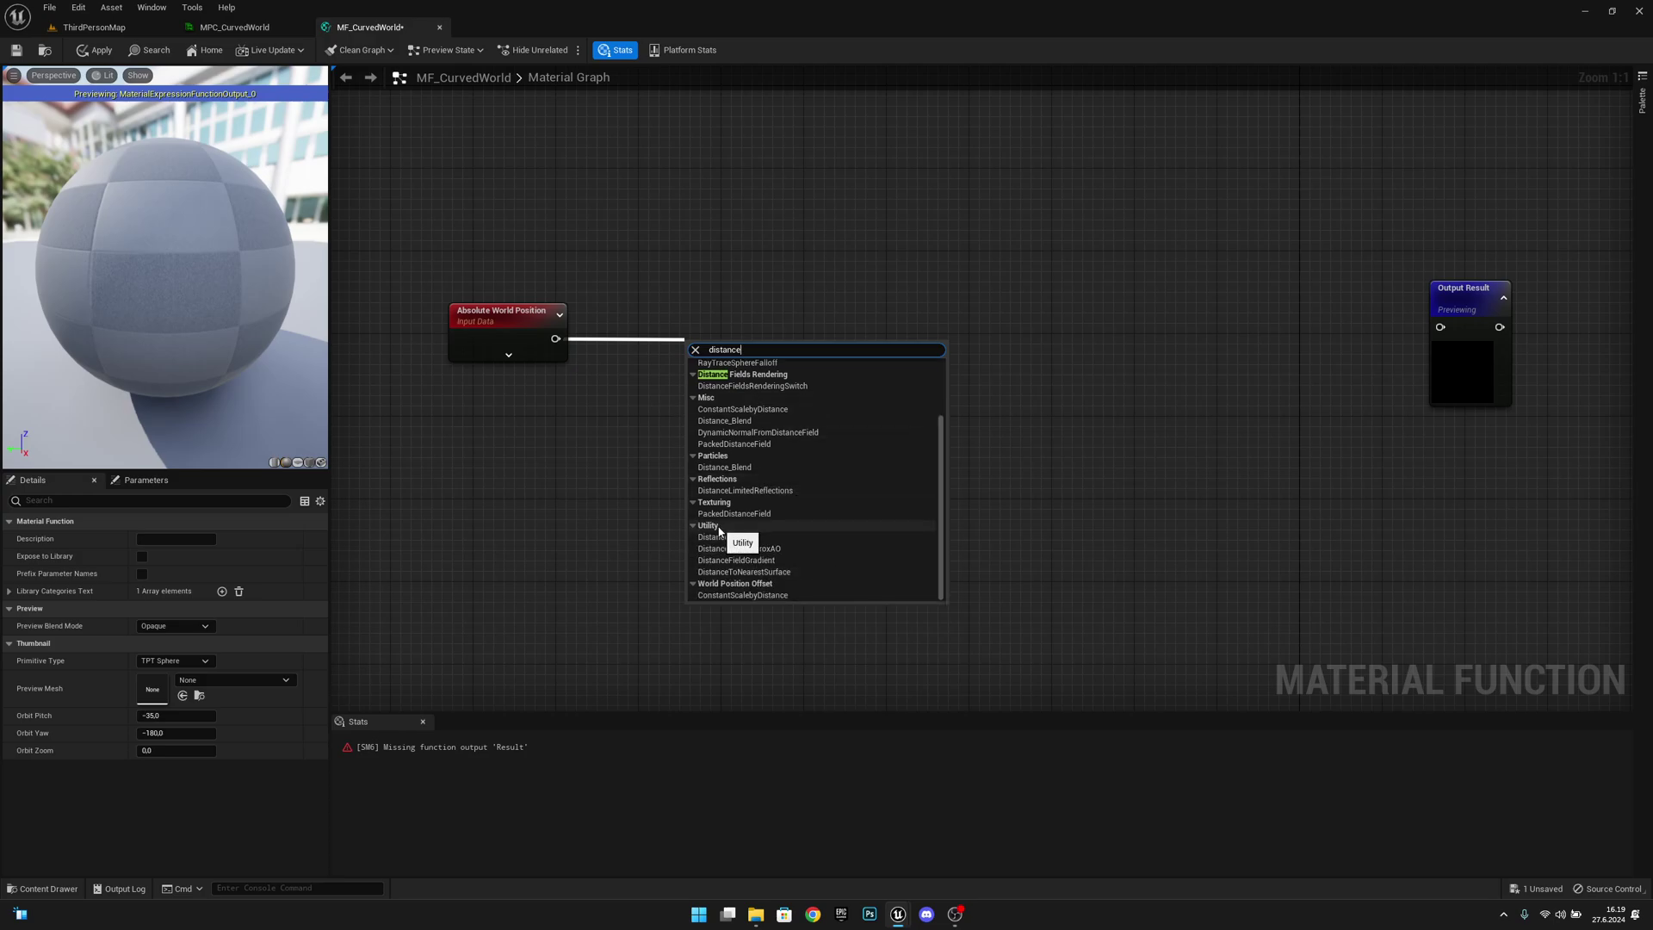
click(713, 537)
drag(721, 375, 778, 348)
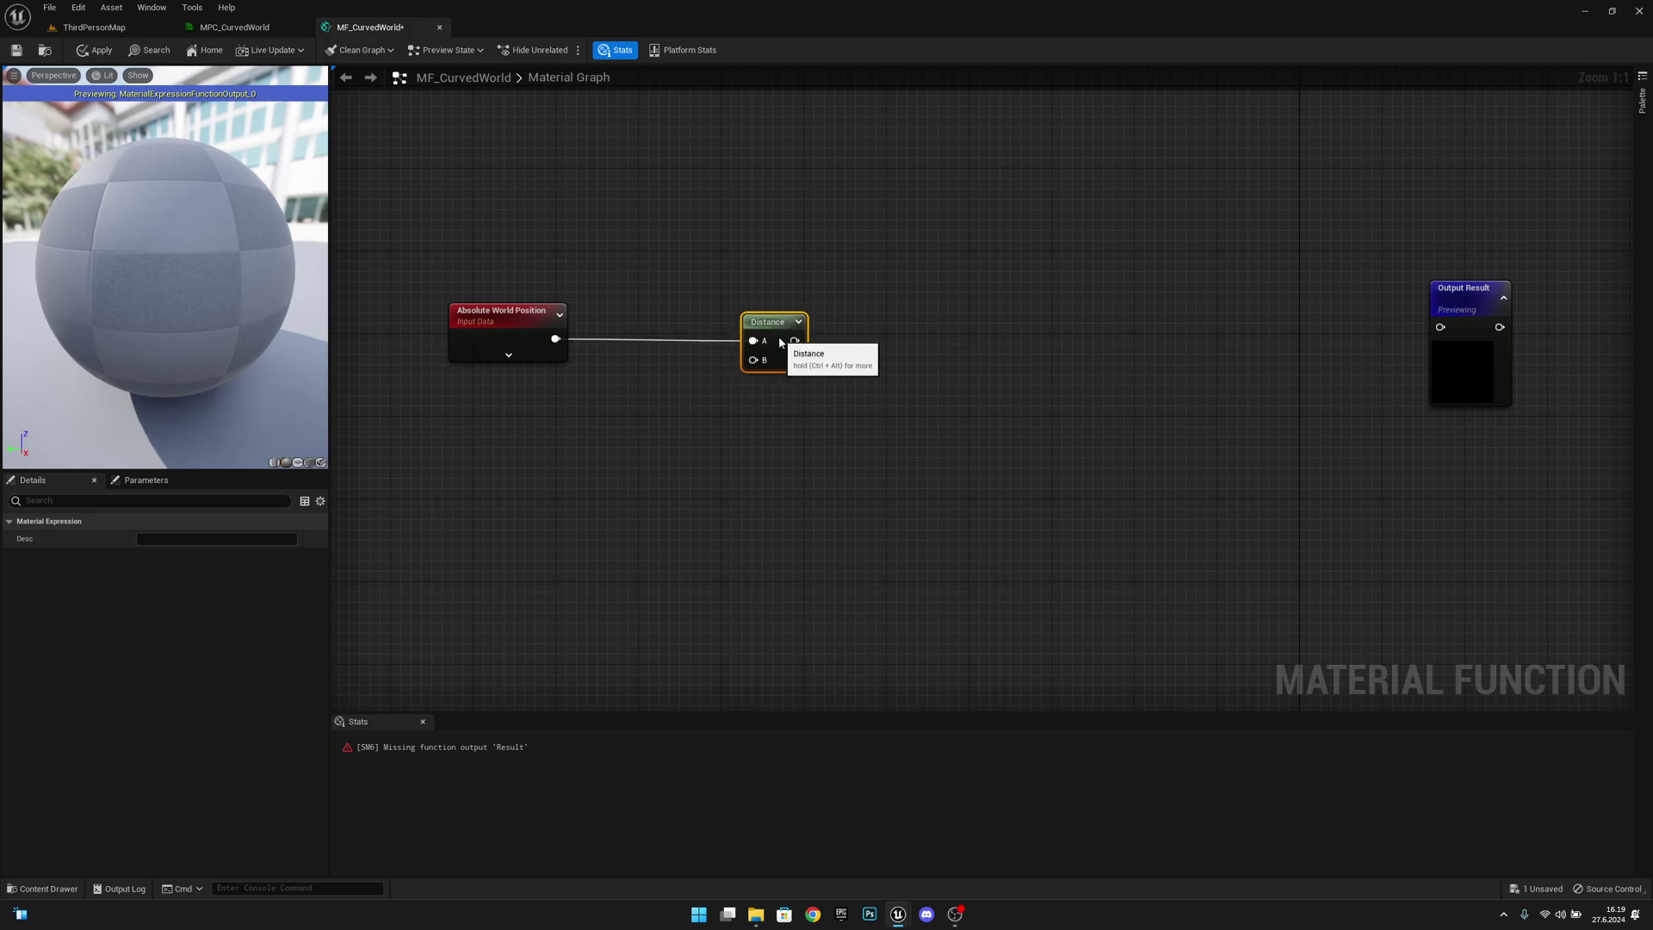
Add a CameraPositionWS node below Absolute World Position and connect it to the Distance node's B input
right_click(456, 426)
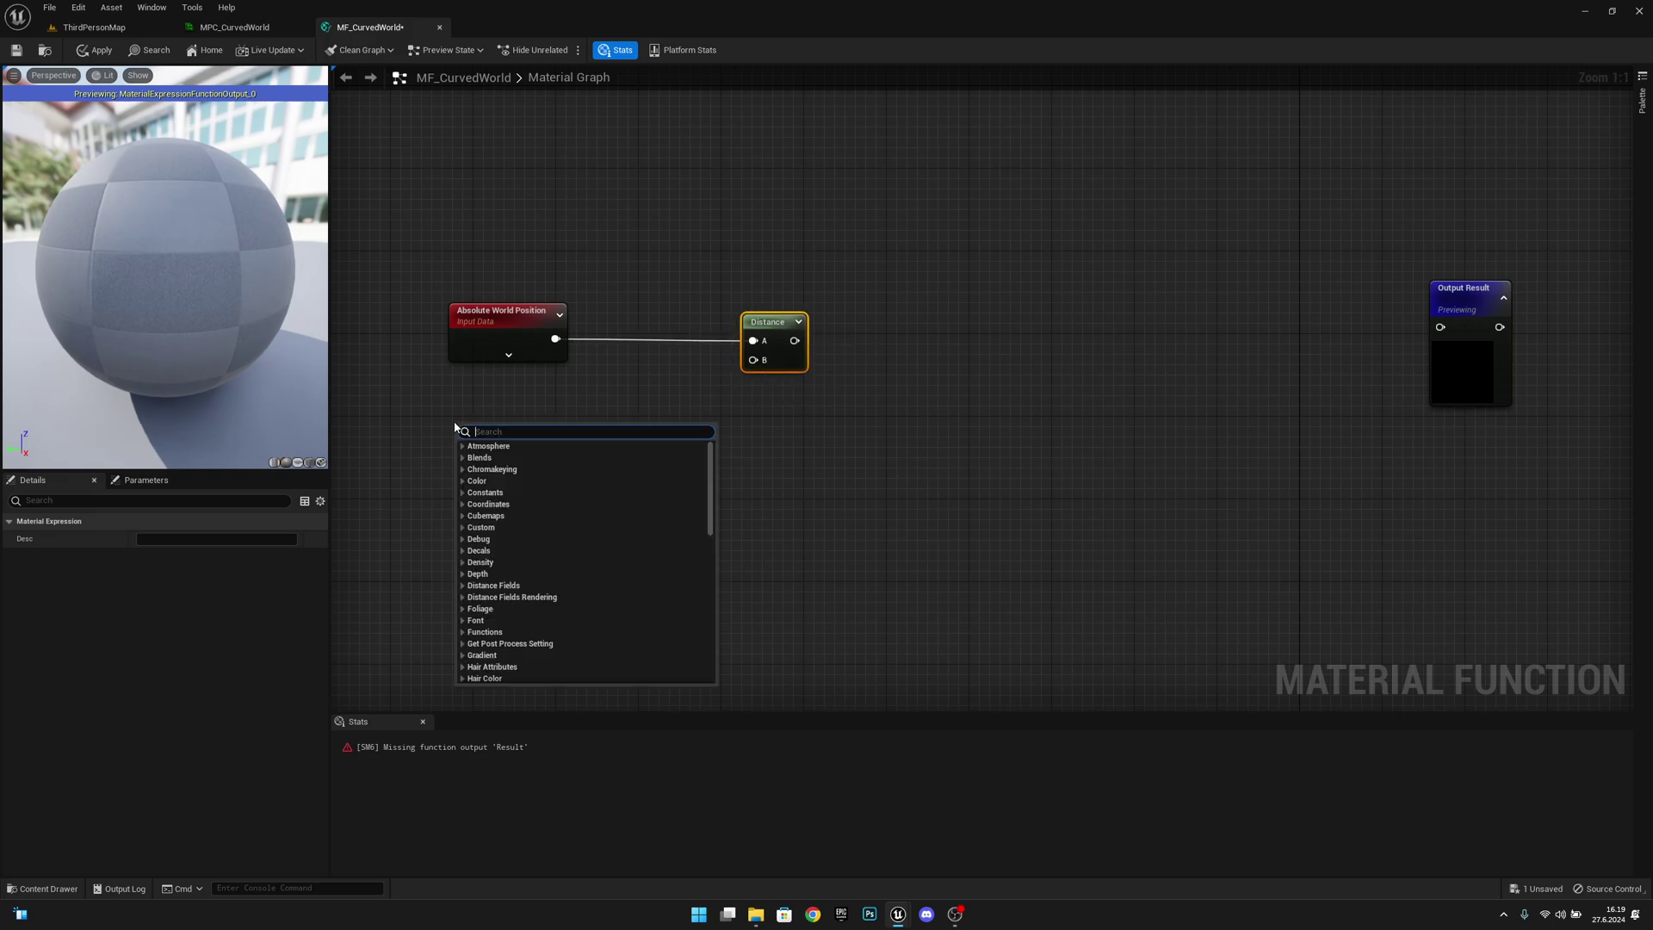
text(ca)
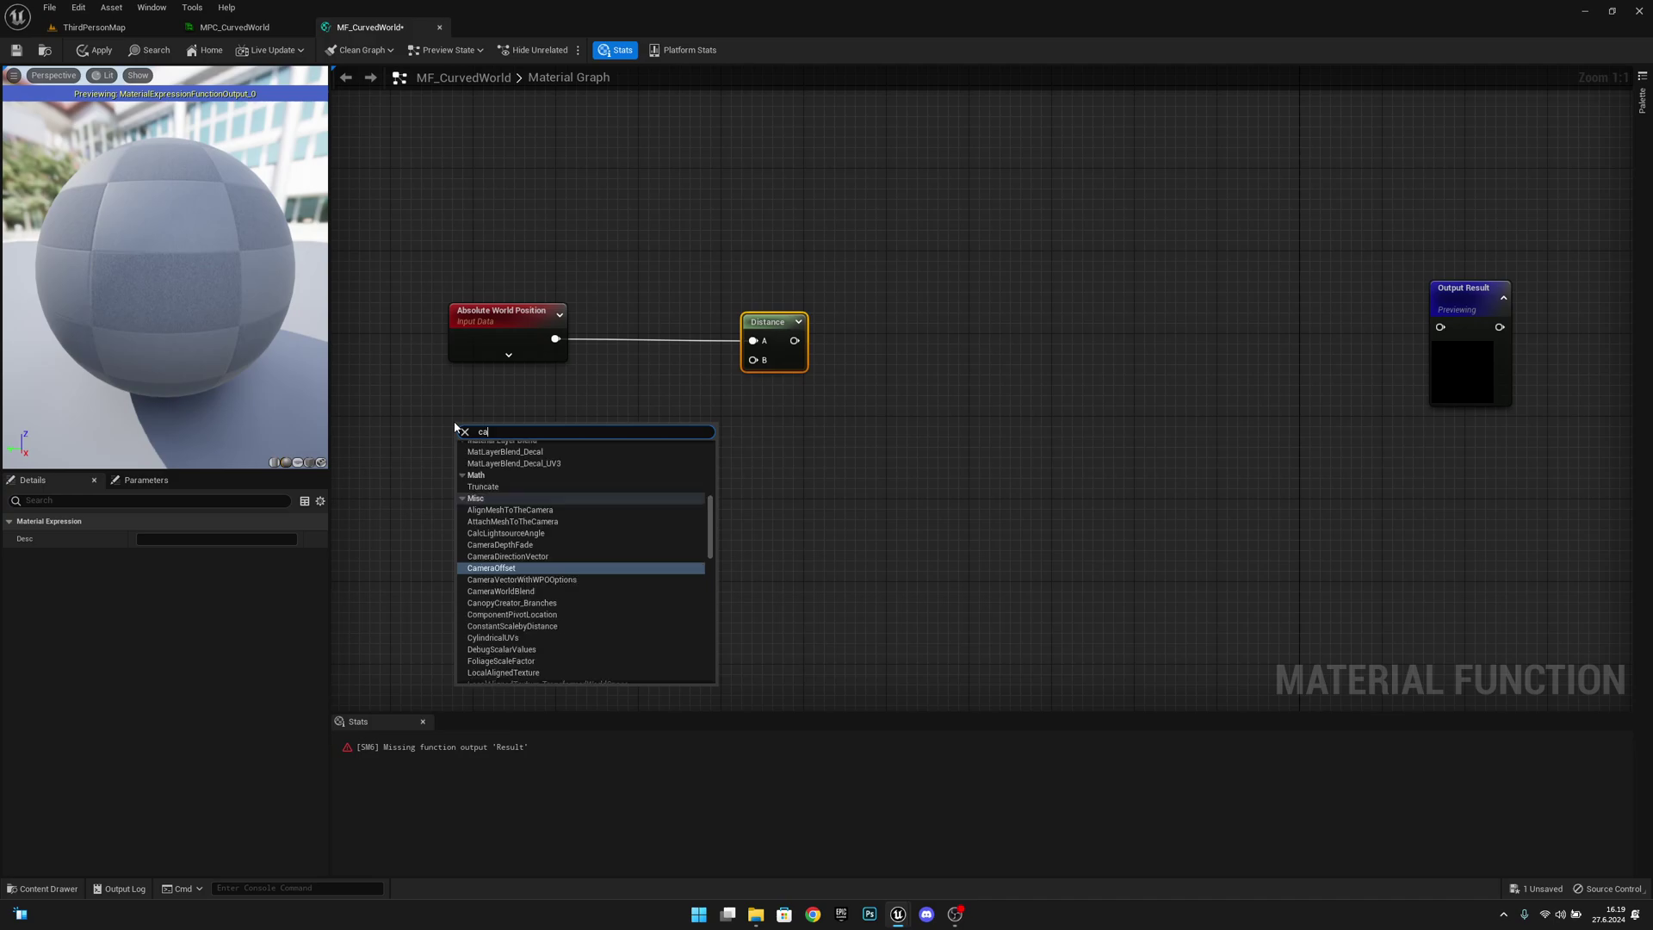
text(mera pos)
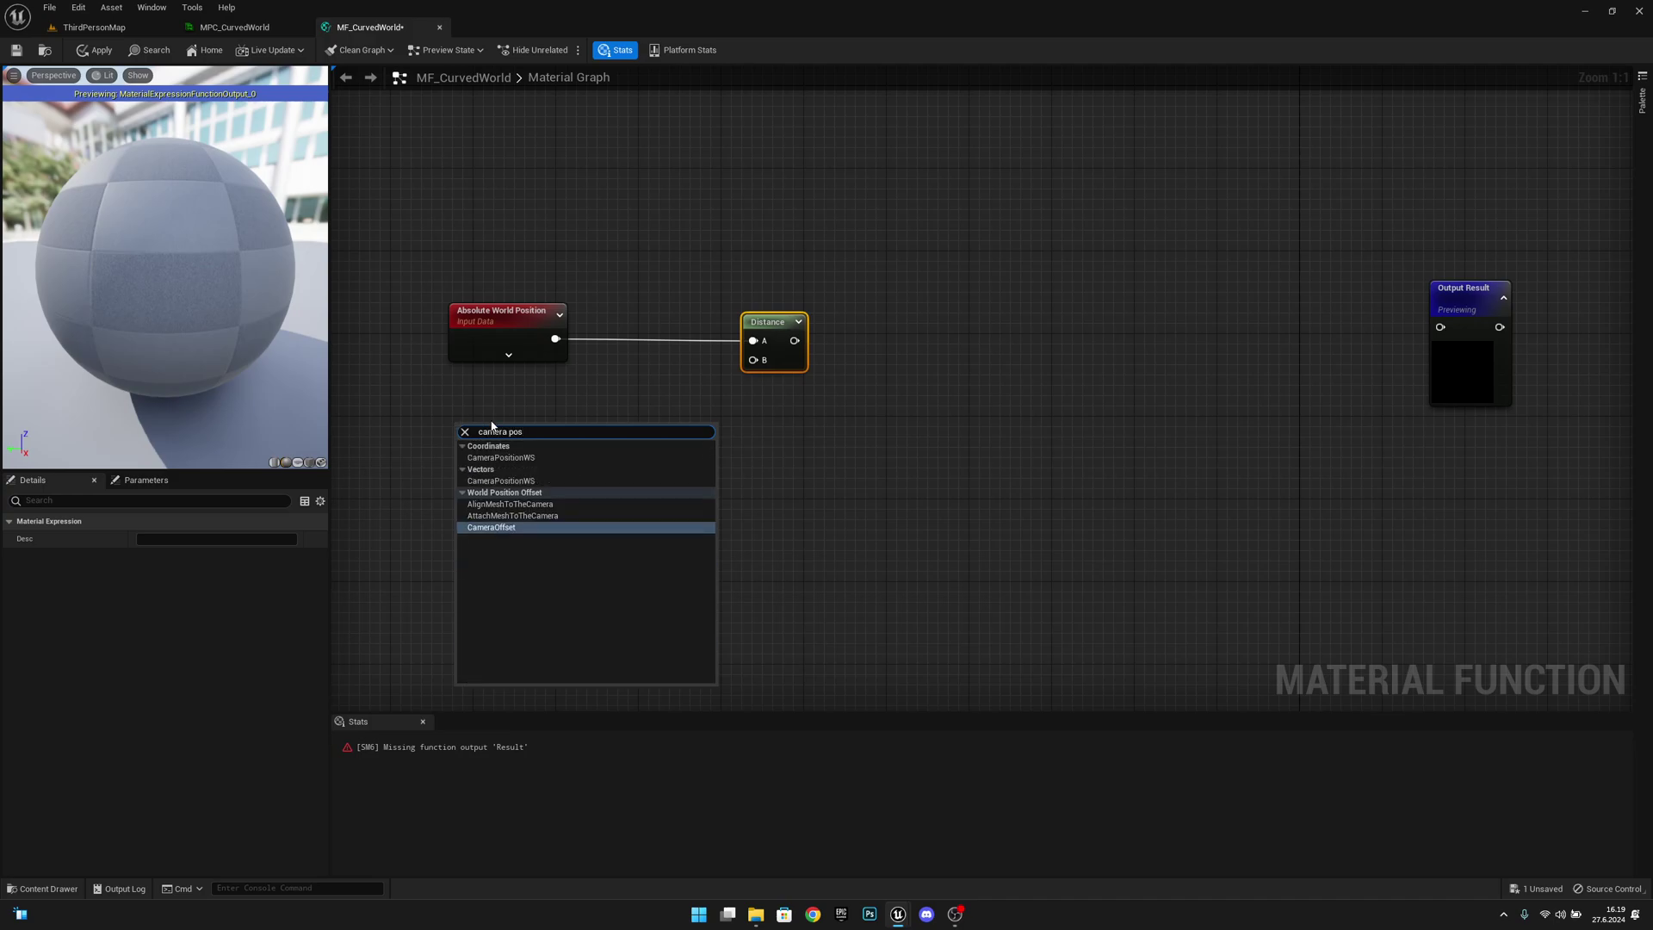
click(522, 461)
drag(518, 437, 754, 360)
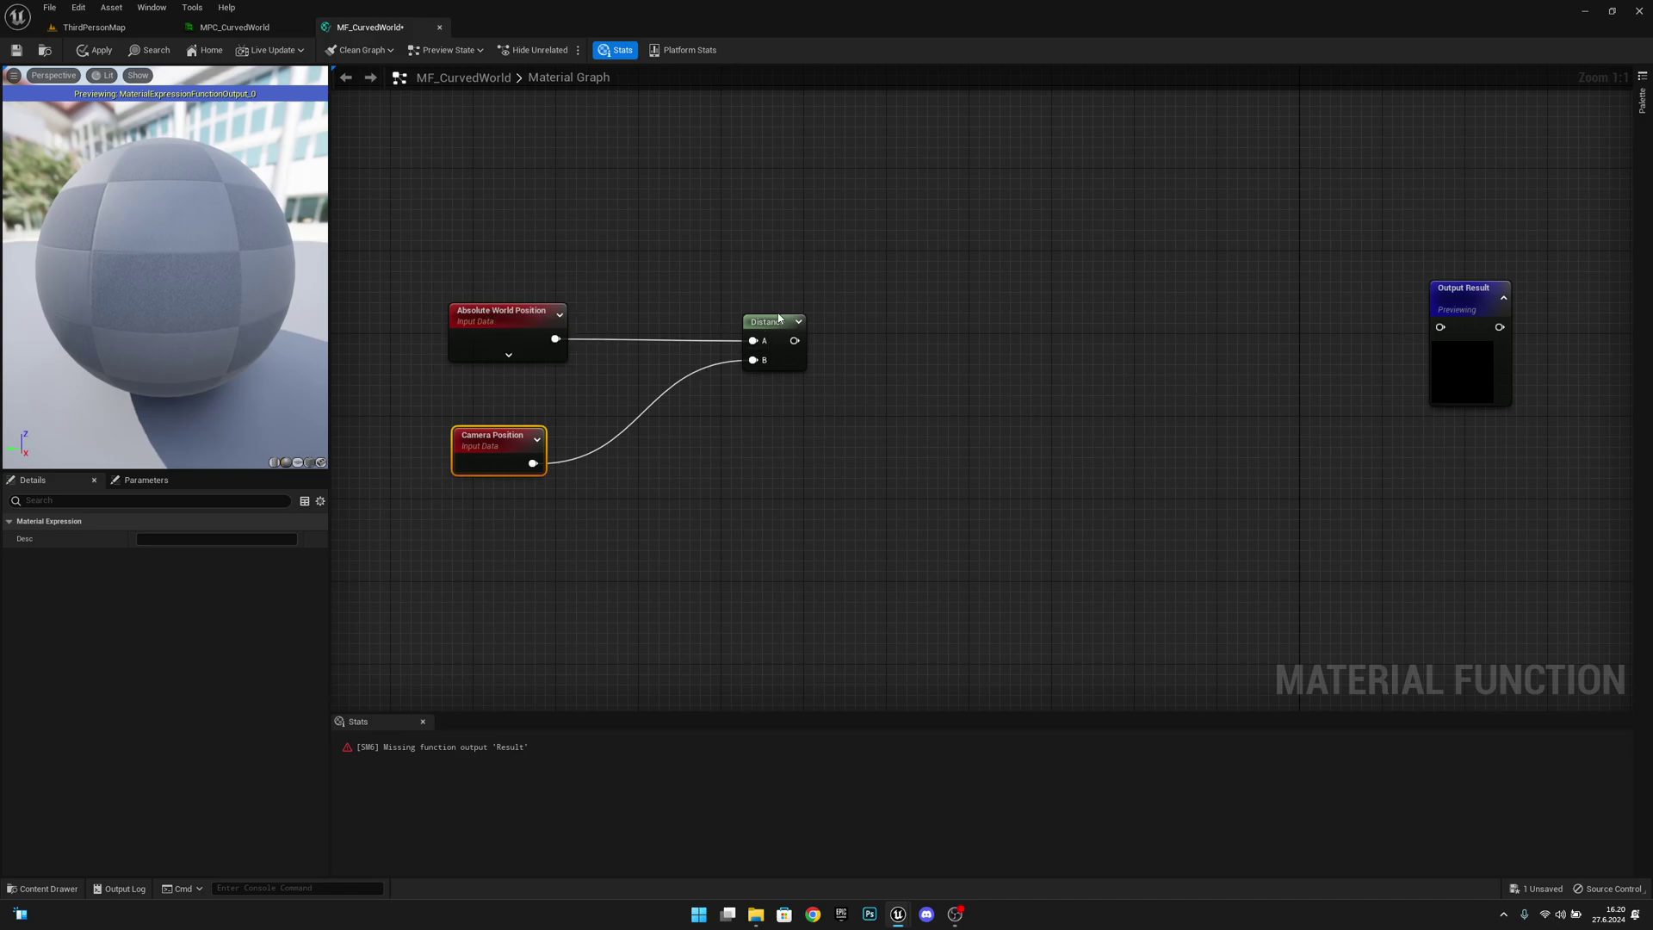
click(497, 322)
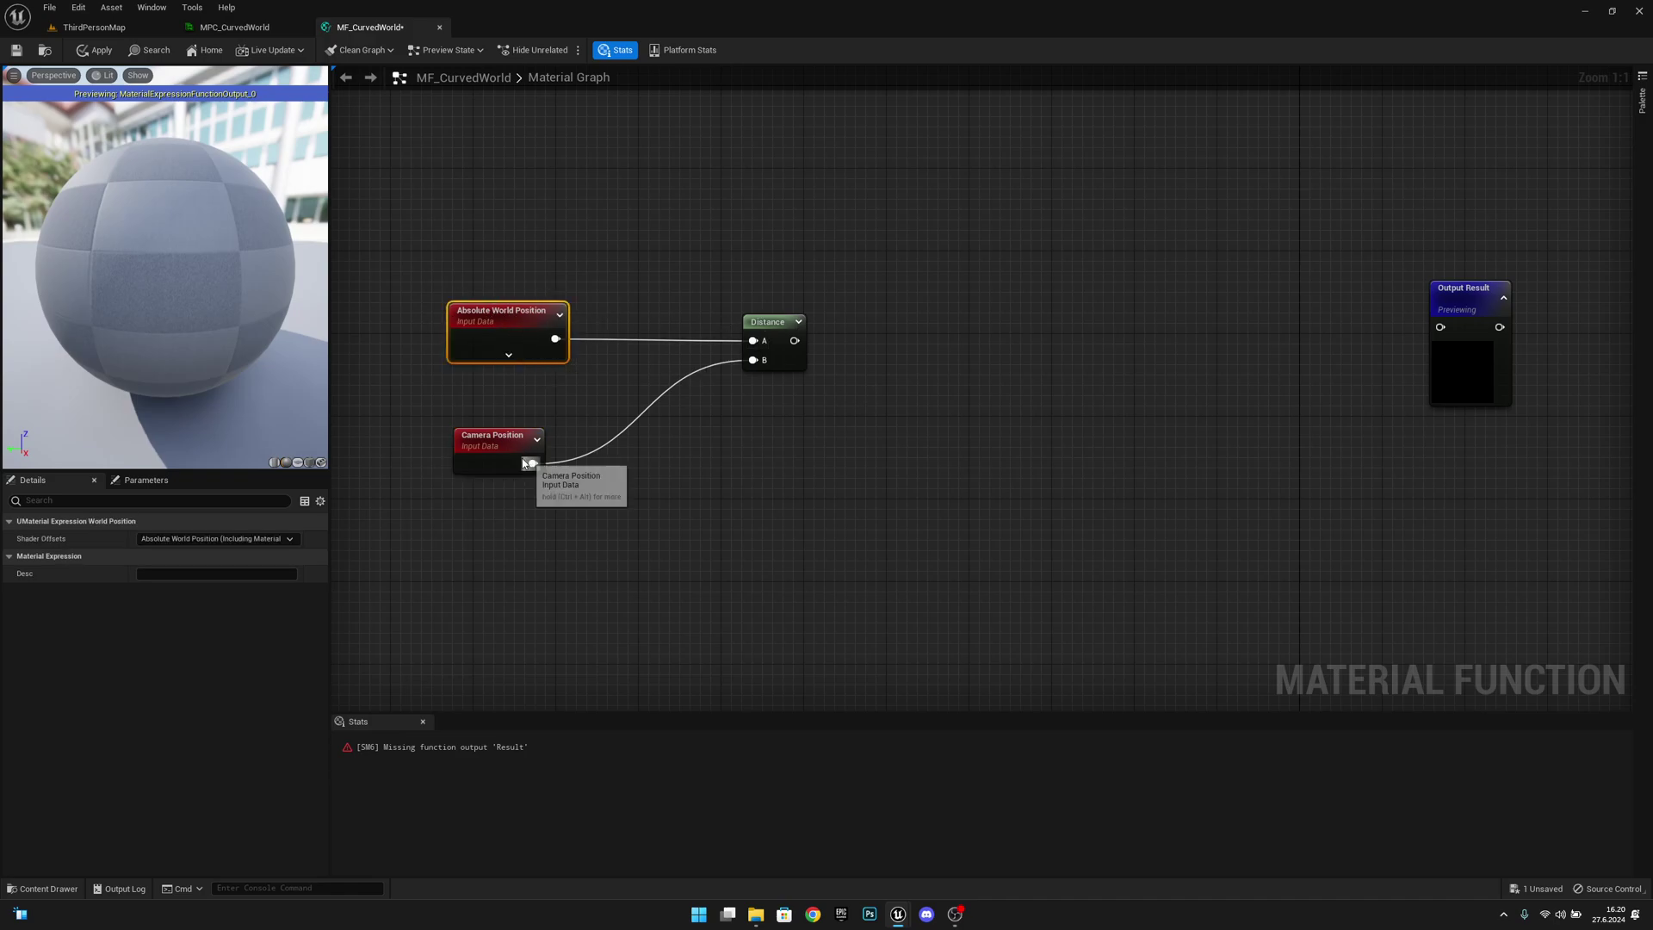
Add a Subtract node with its A input fed by the Distance output and line it up with the Distance node
right_drag(761, 398, 604, 366)
drag(501, 321, 681, 327)
text(substr)
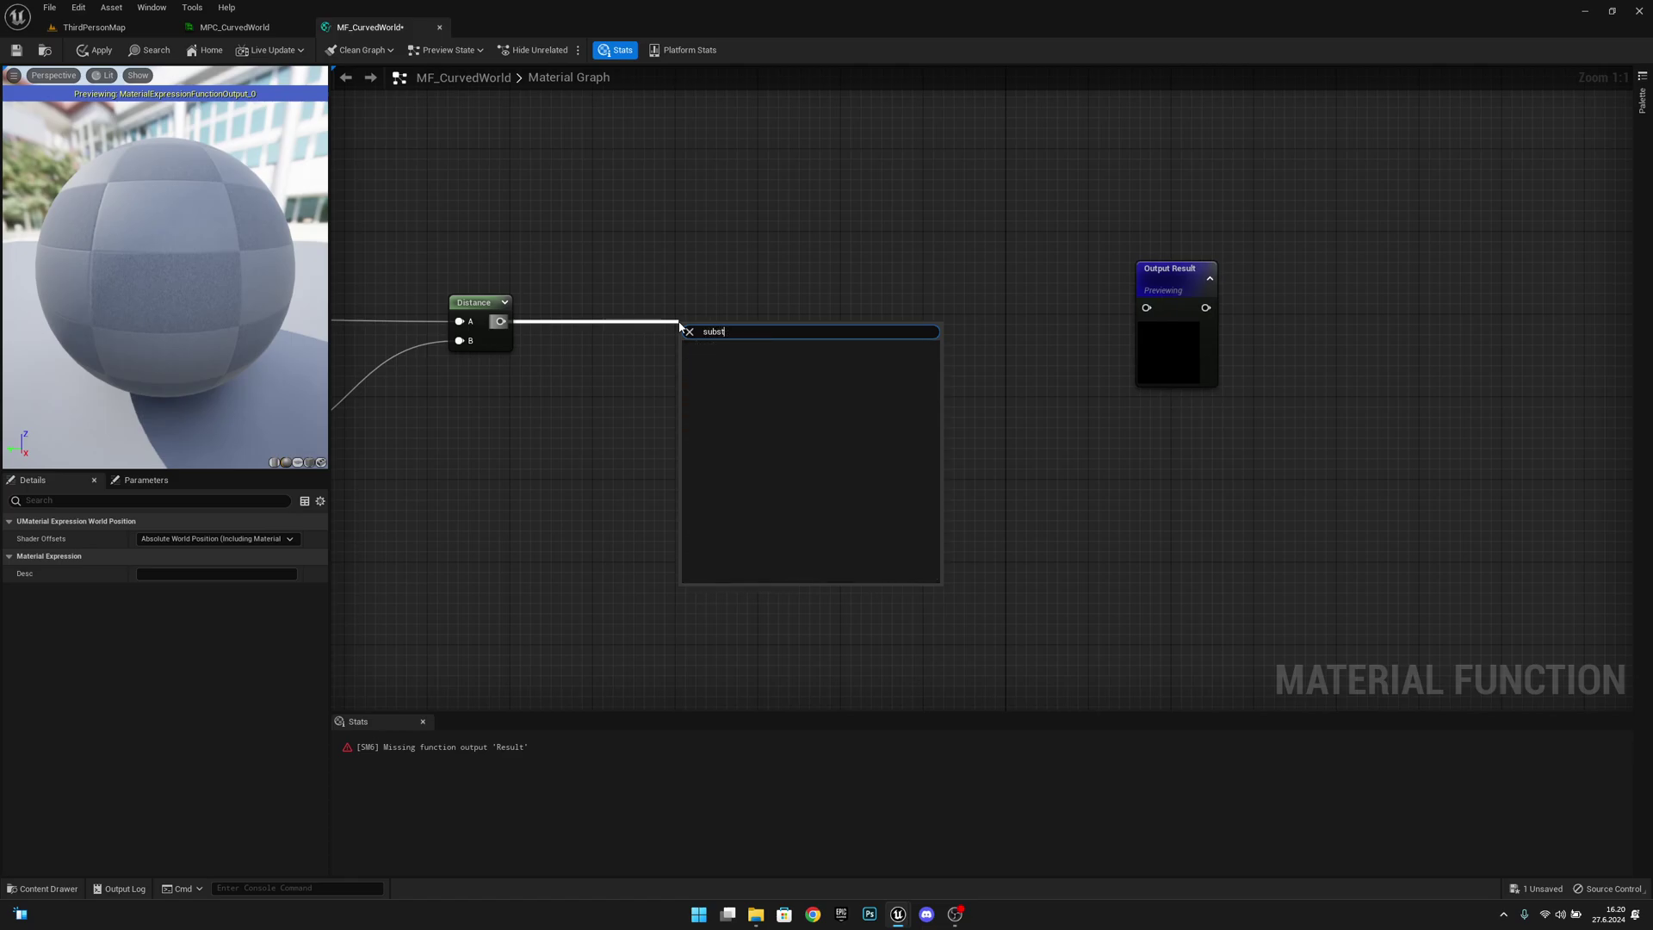
key(BackSpace)
key(BackSpace)
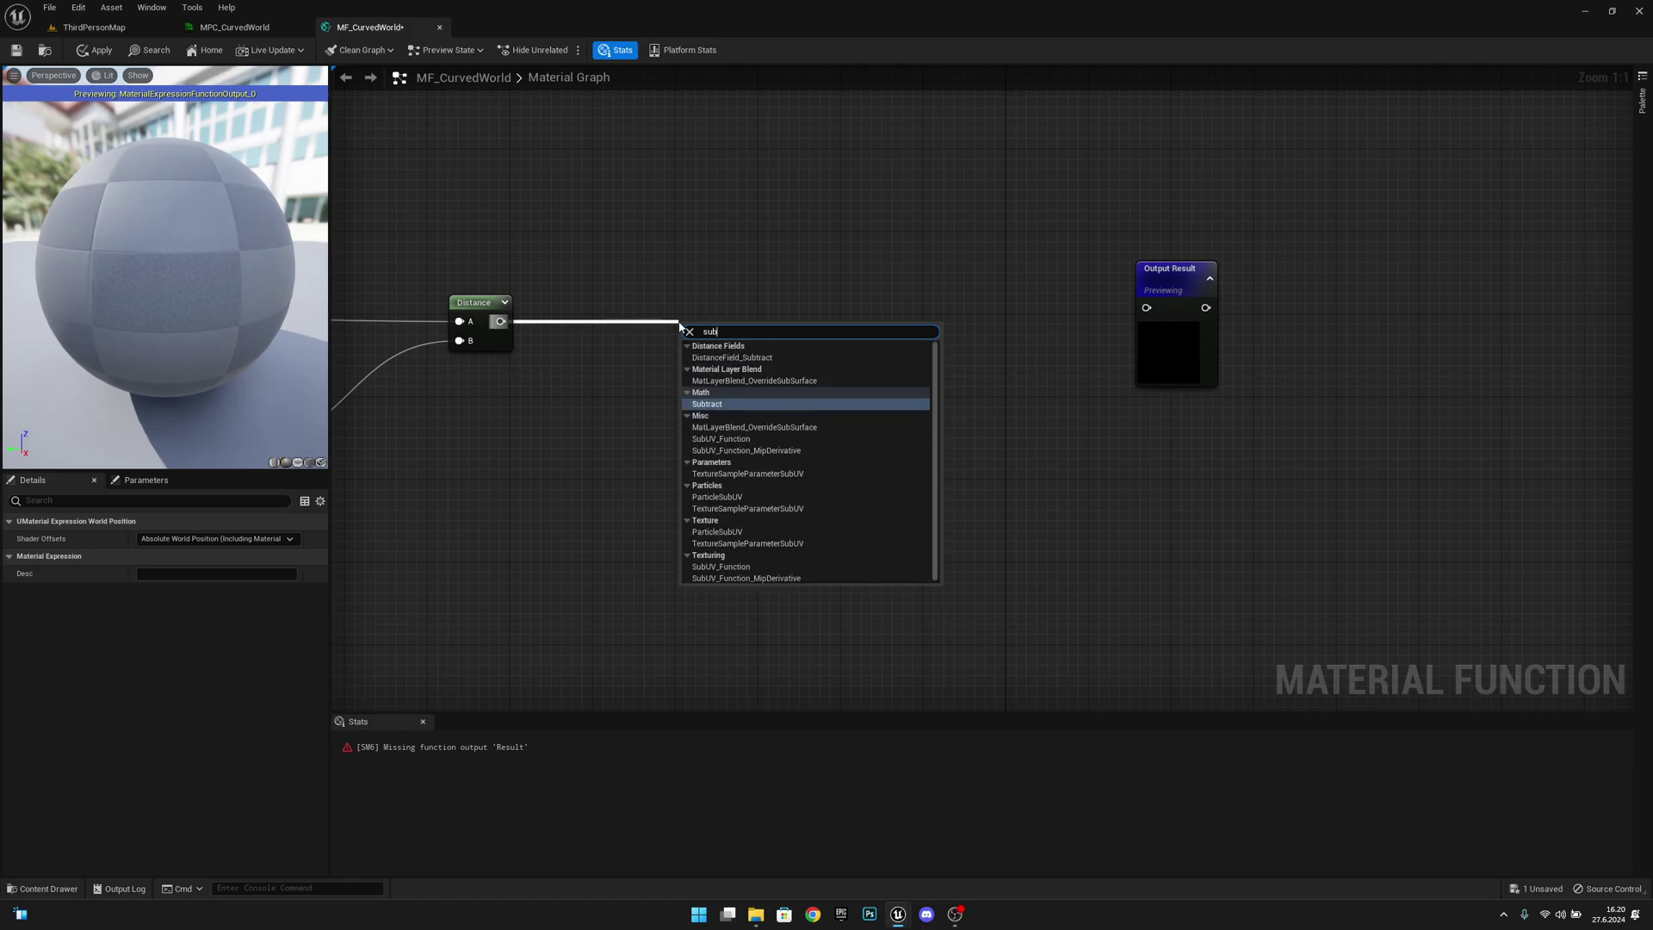
key(Return)
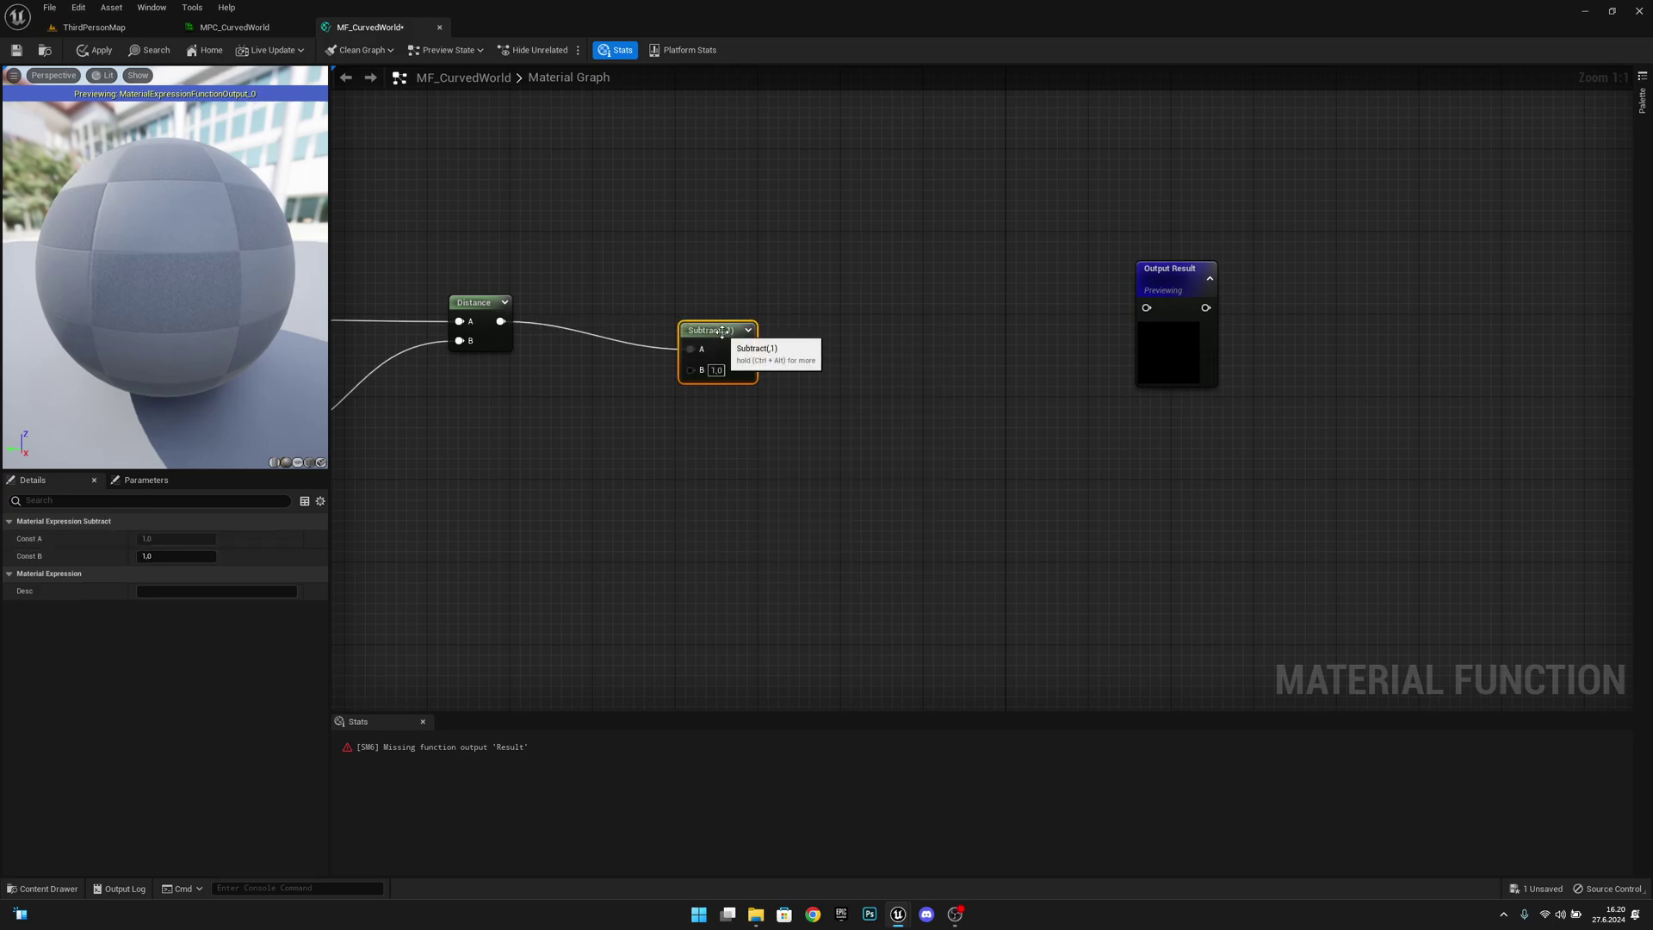
drag(721, 336, 747, 312)
right_drag(547, 461, 573, 411)
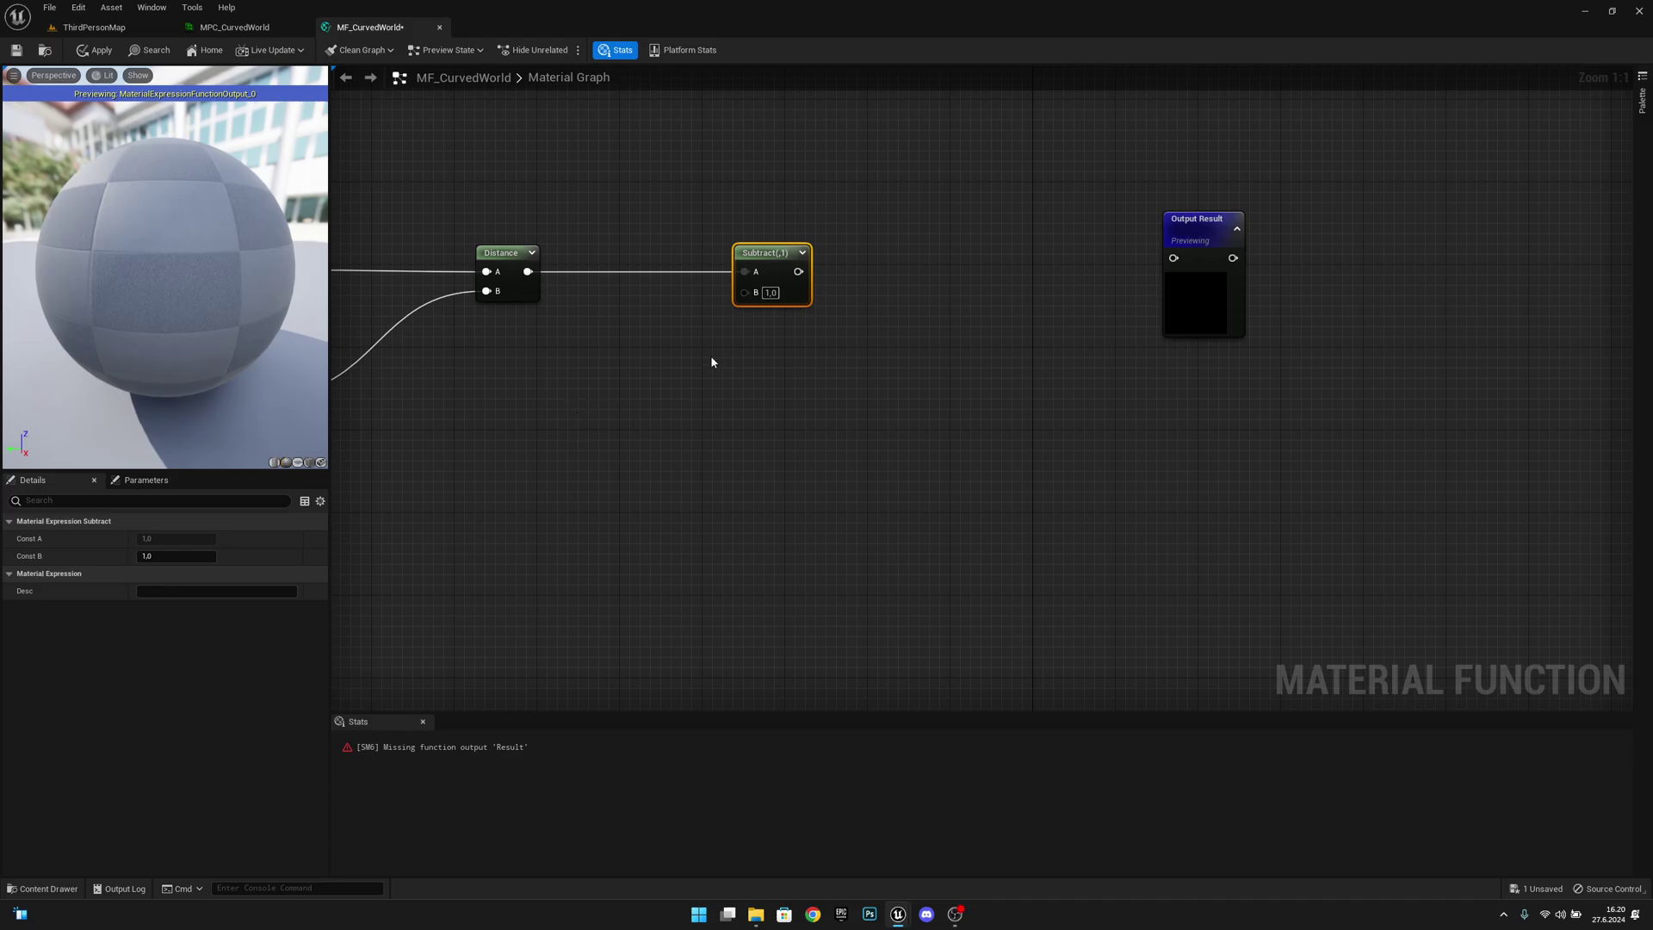
Add a CollectionParameter node connected to the Subtract node's B input and place it below the Distance-to-Subtract link
drag(746, 293, 648, 408)
text(coll)
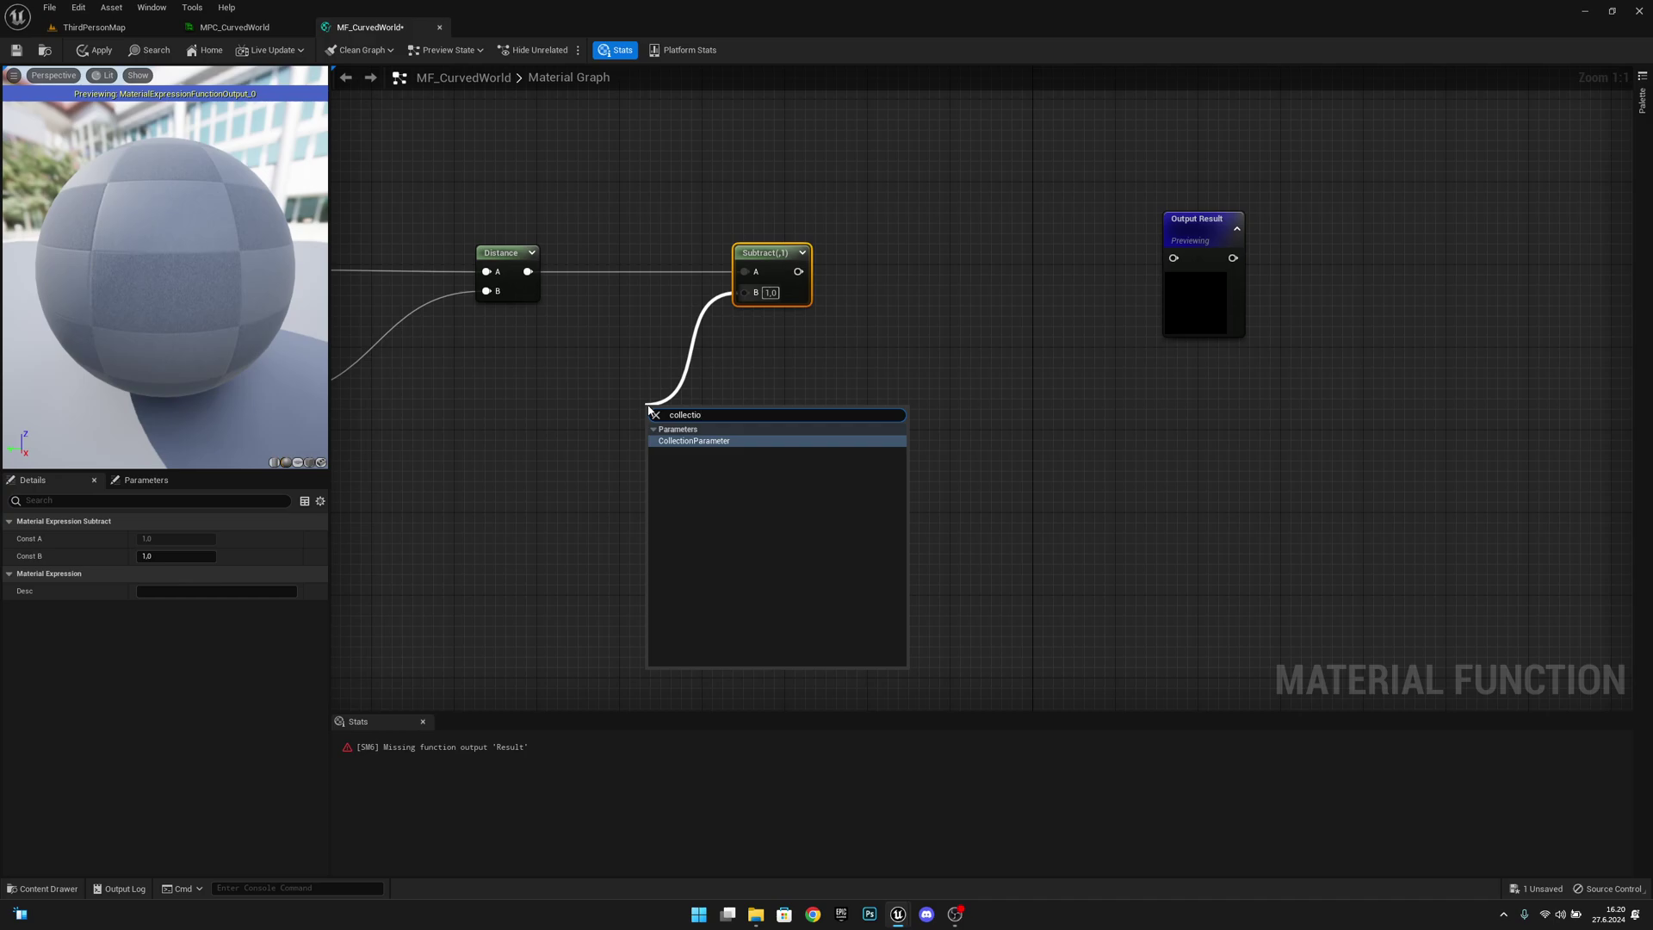
text(ectio)
key(Return)
drag(689, 412, 634, 405)
right_drag(634, 405, 849, 391)
Set the collection parameter node to Flat_Distance from MPC_CurvedWorld and move the Output Result node farther away from Subtract
click(286, 540)
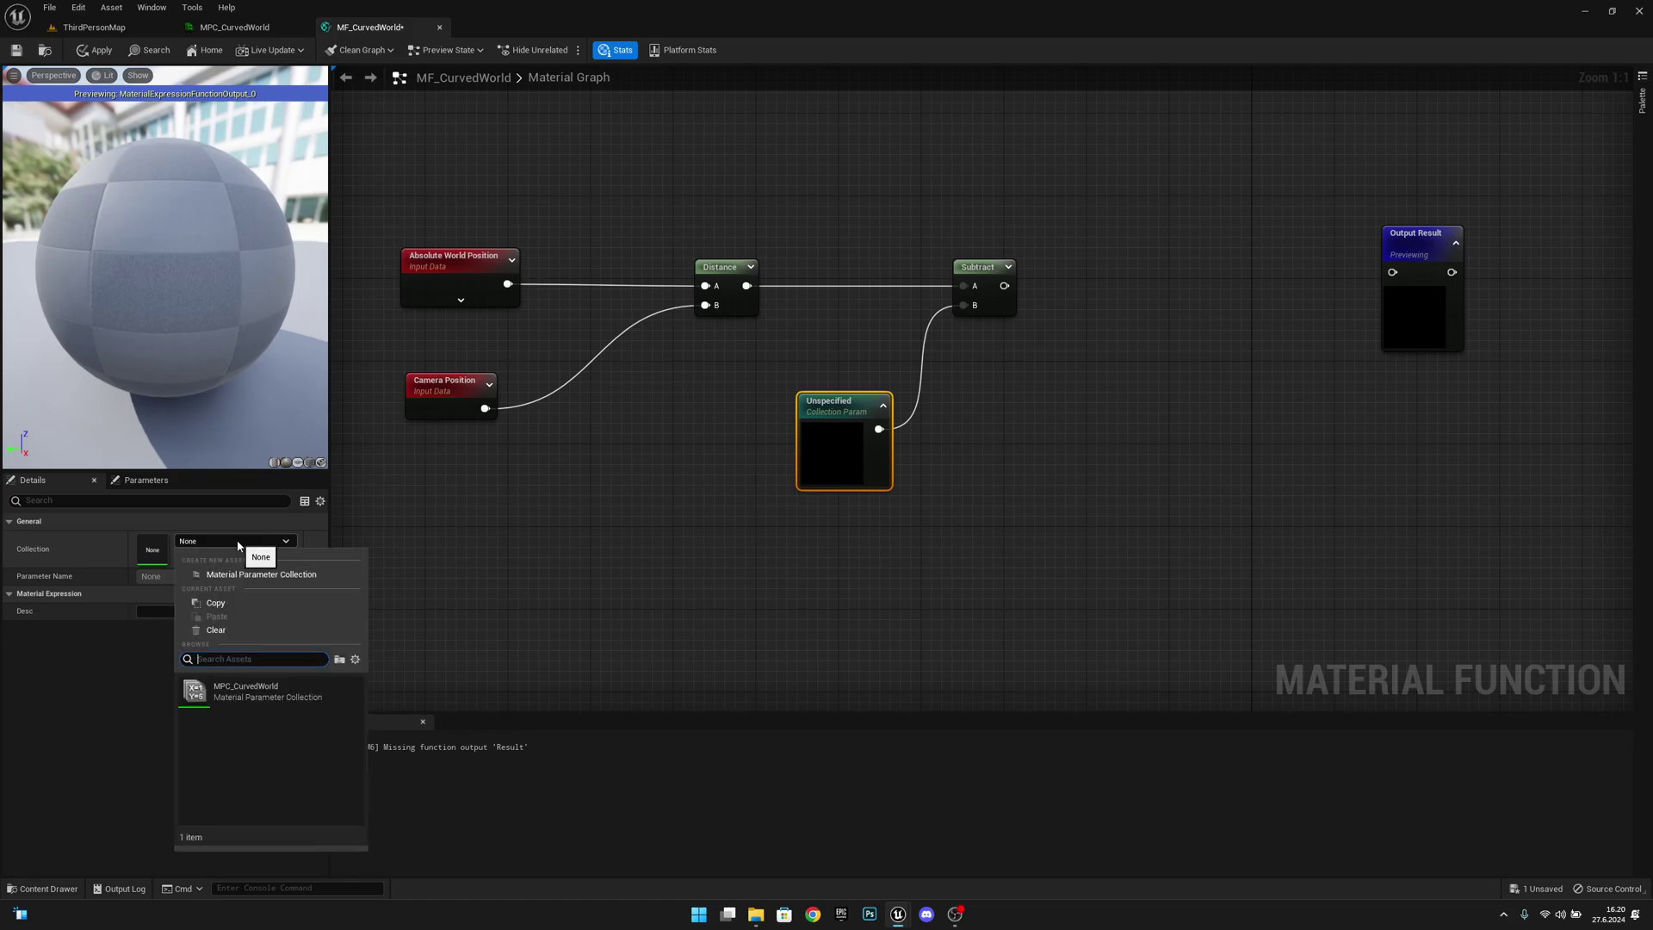
click(282, 697)
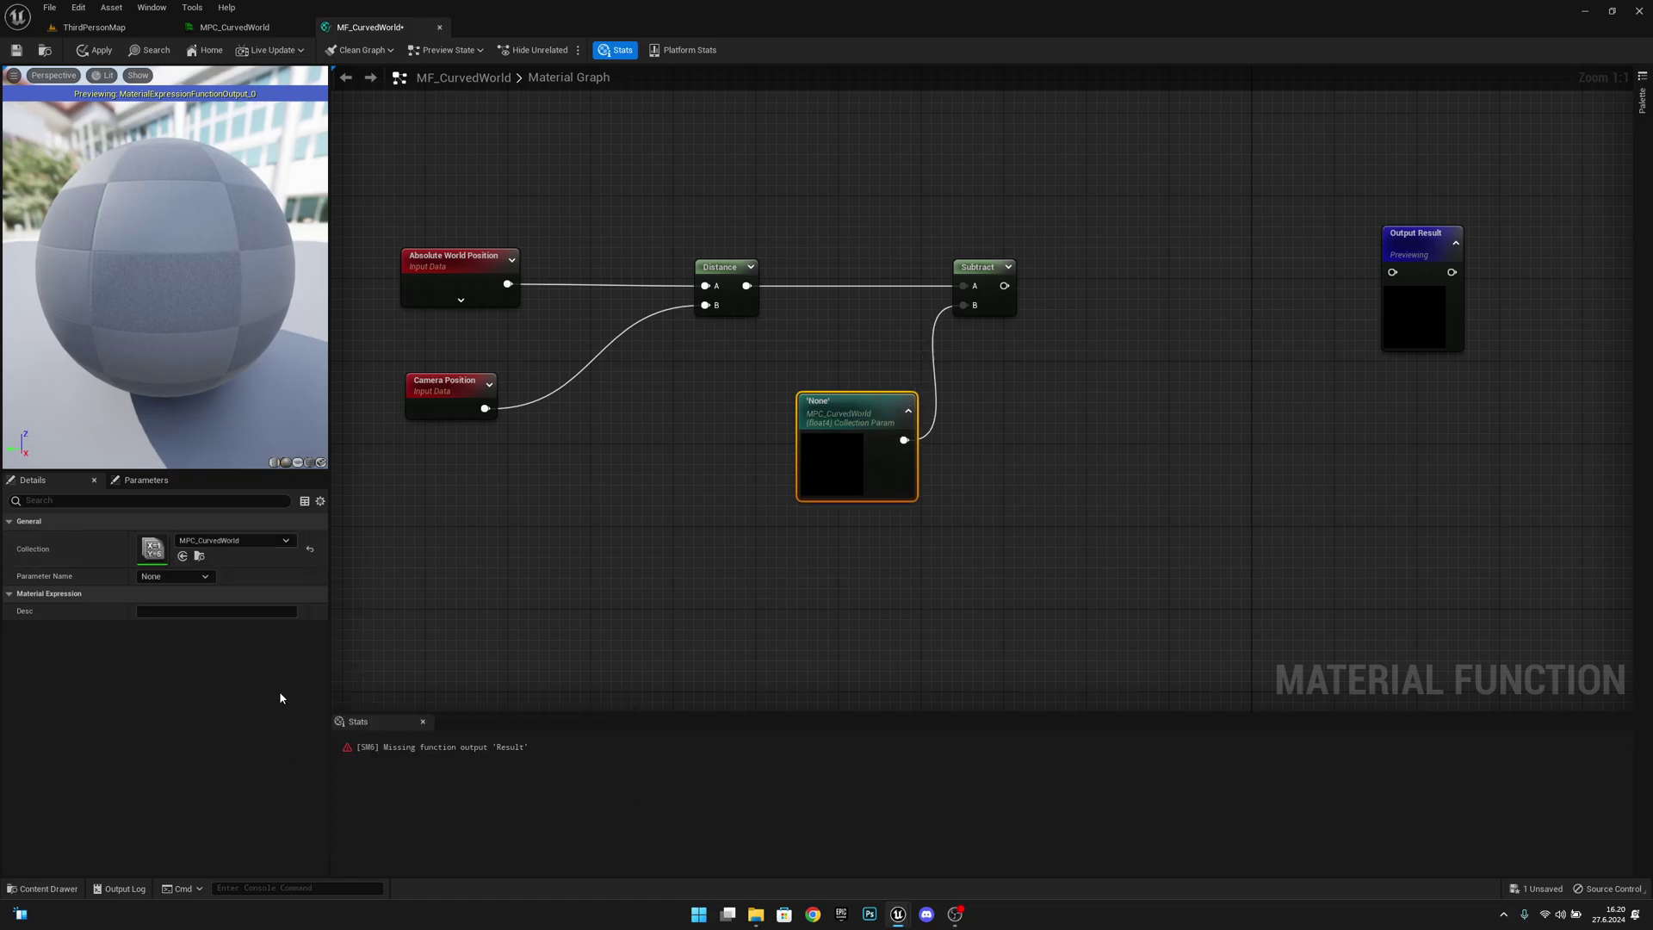
click(201, 578)
click(173, 617)
right_drag(988, 534, 699, 500)
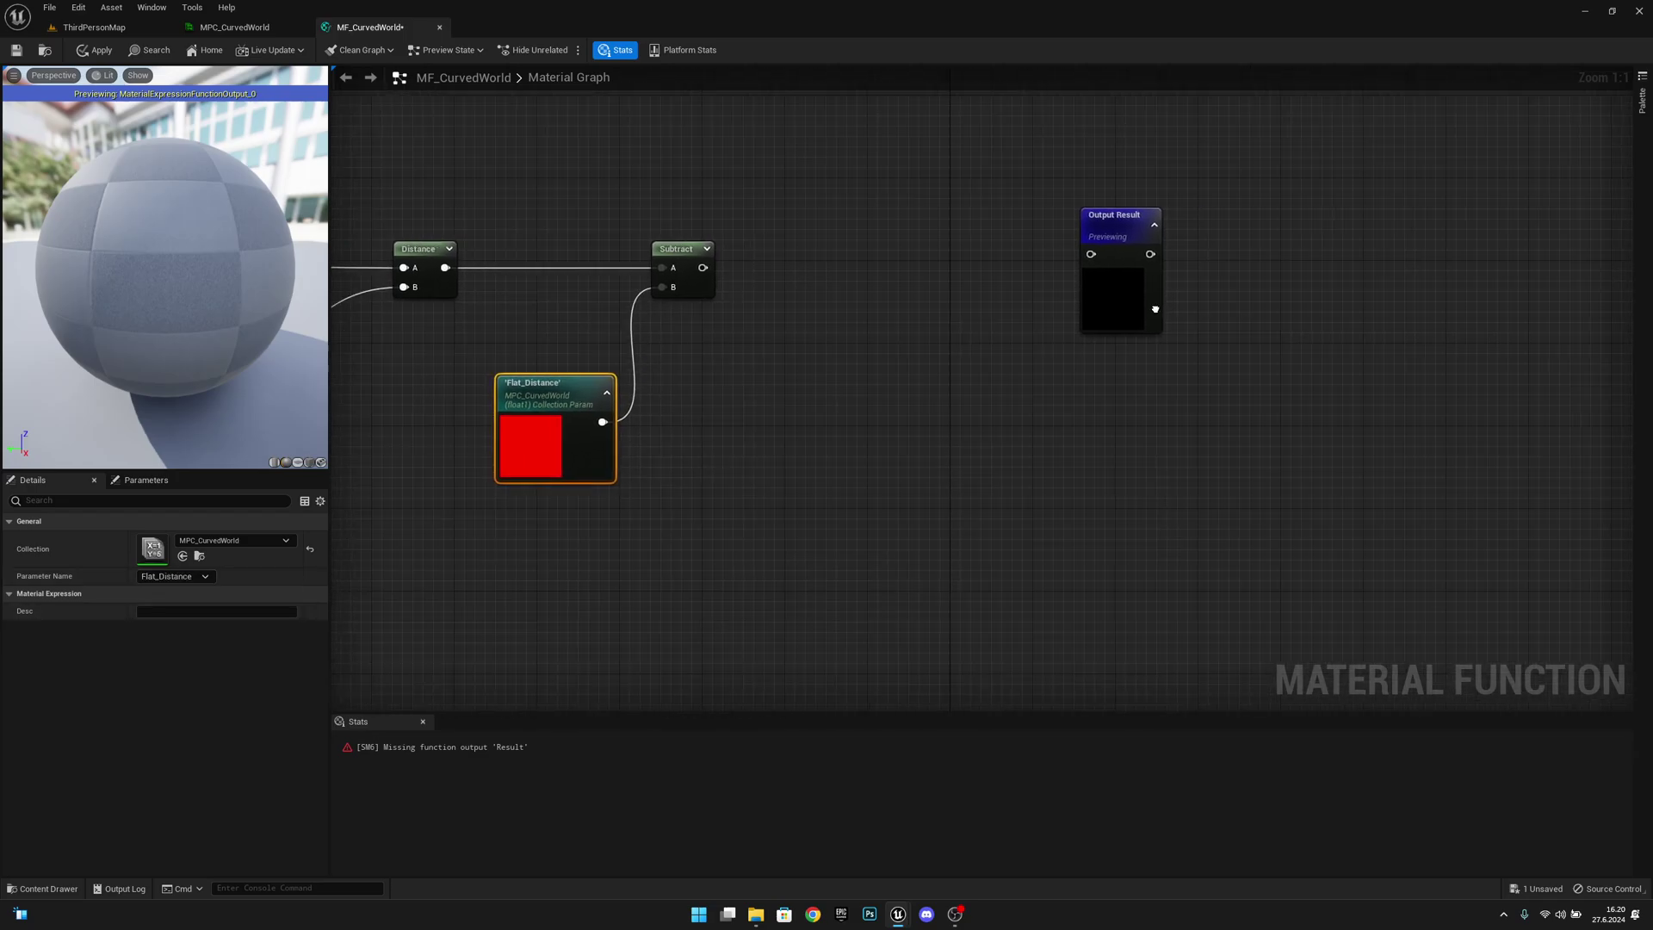
drag(1094, 235, 1530, 222)
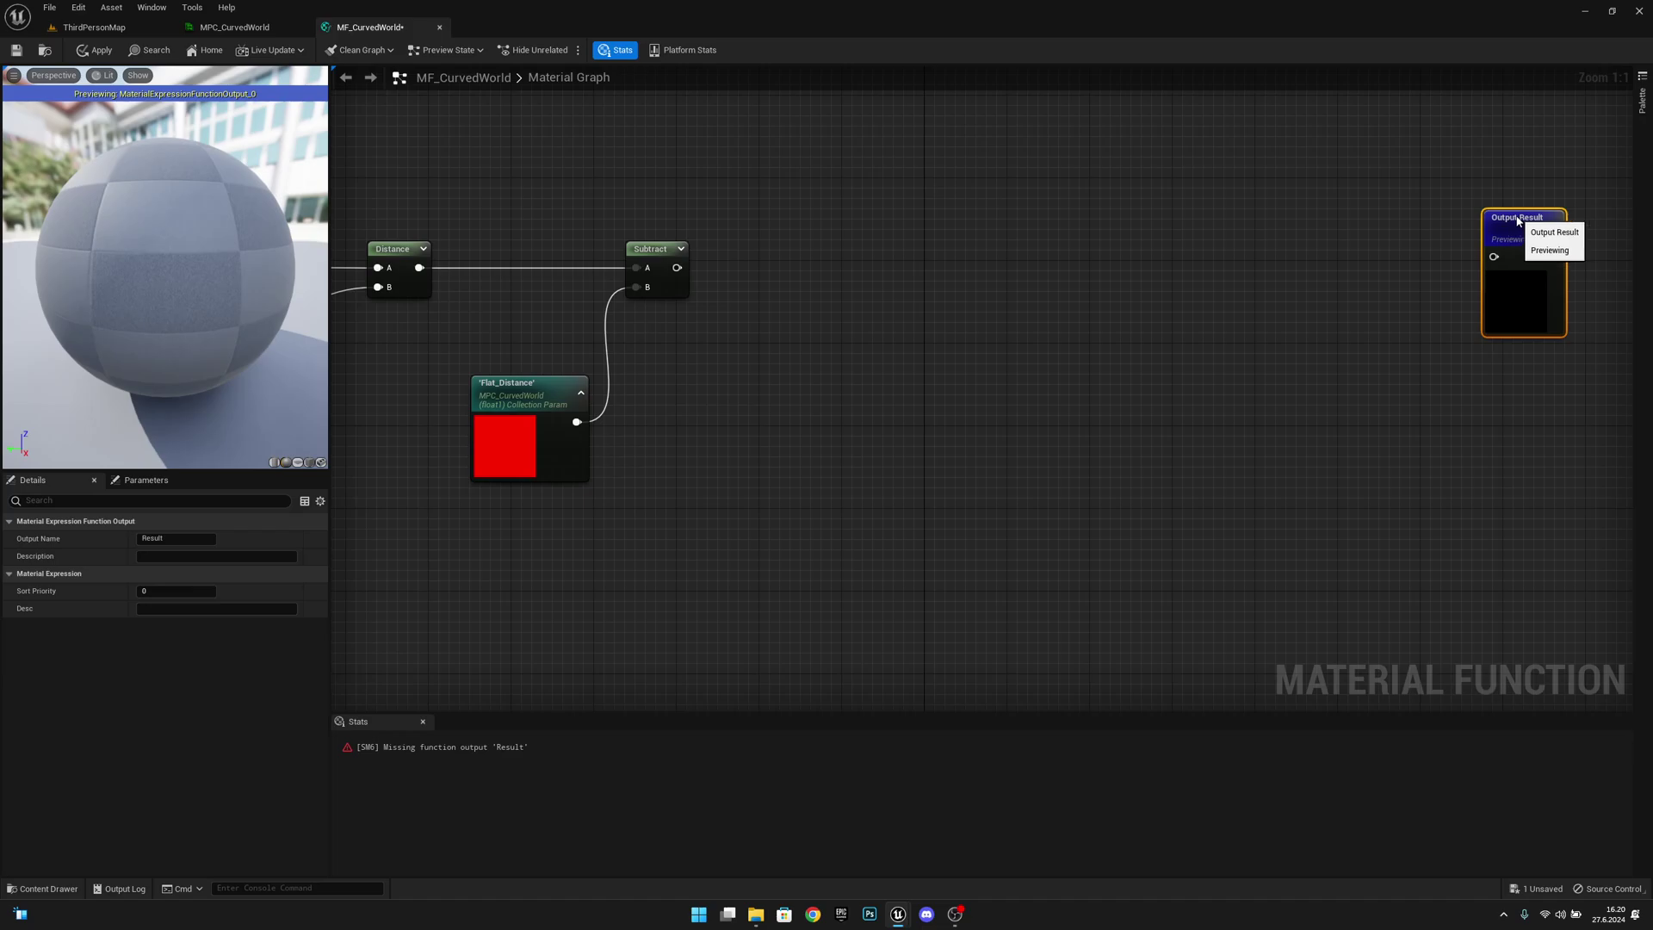
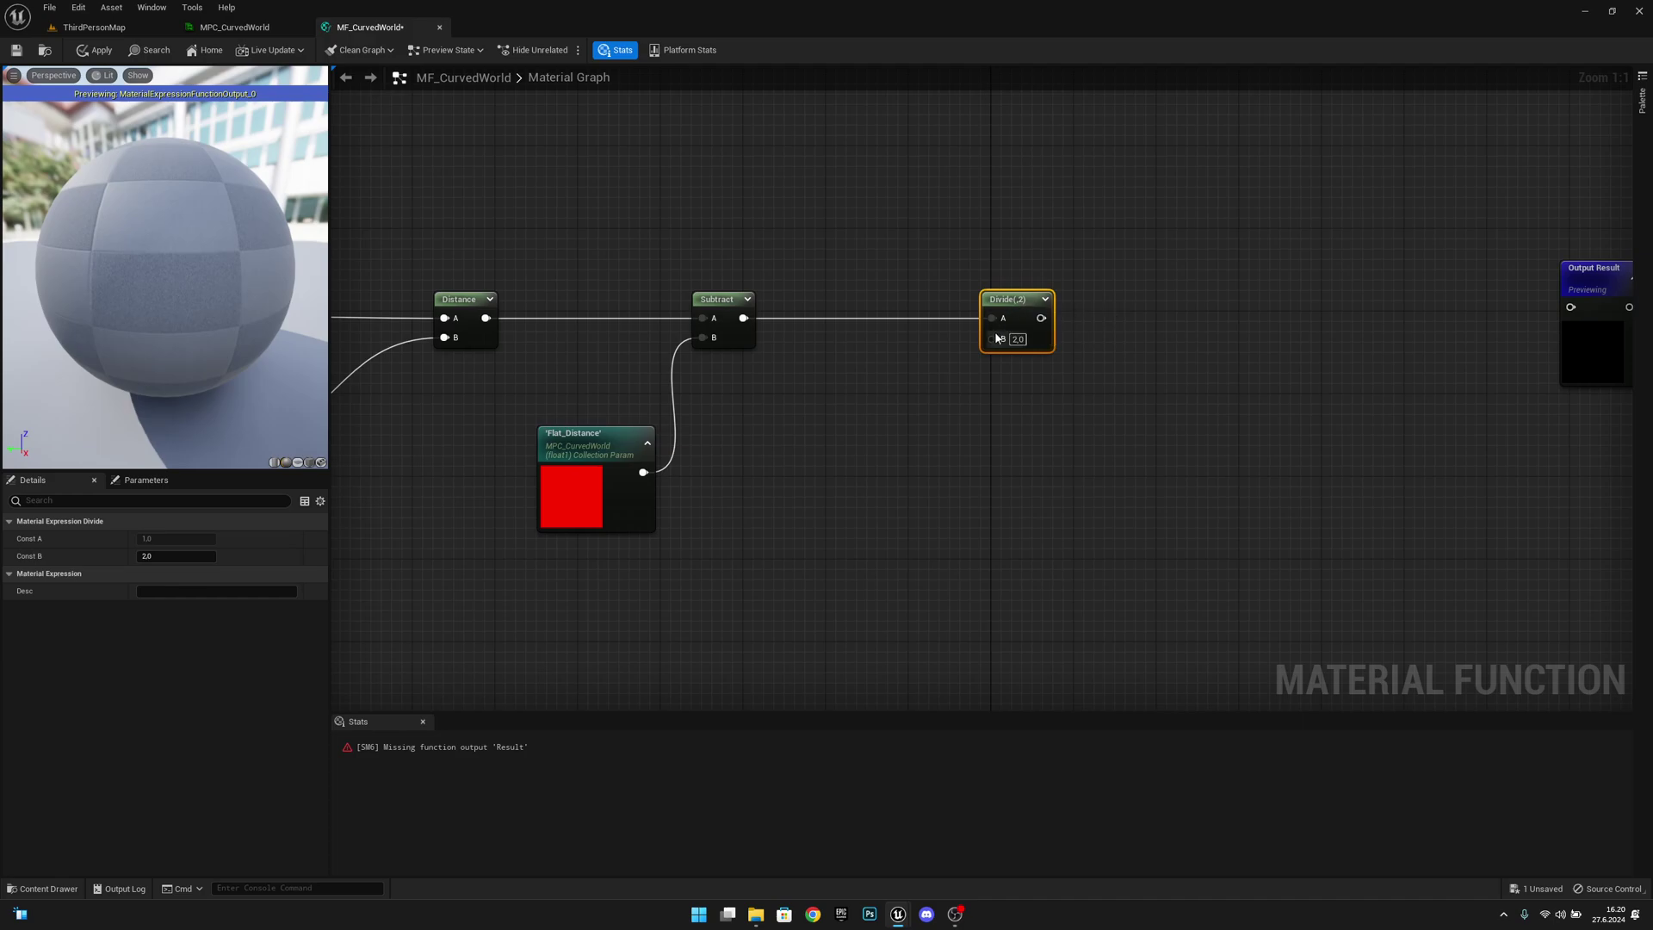
Add a CollectionParameter node feeding the Divide node's B input, place it below the link, and set it to Base_Distance from MPC_CurvedWorld
drag(992, 339, 952, 372)
drag(906, 444, 868, 444)
text(collec)
key(Return)
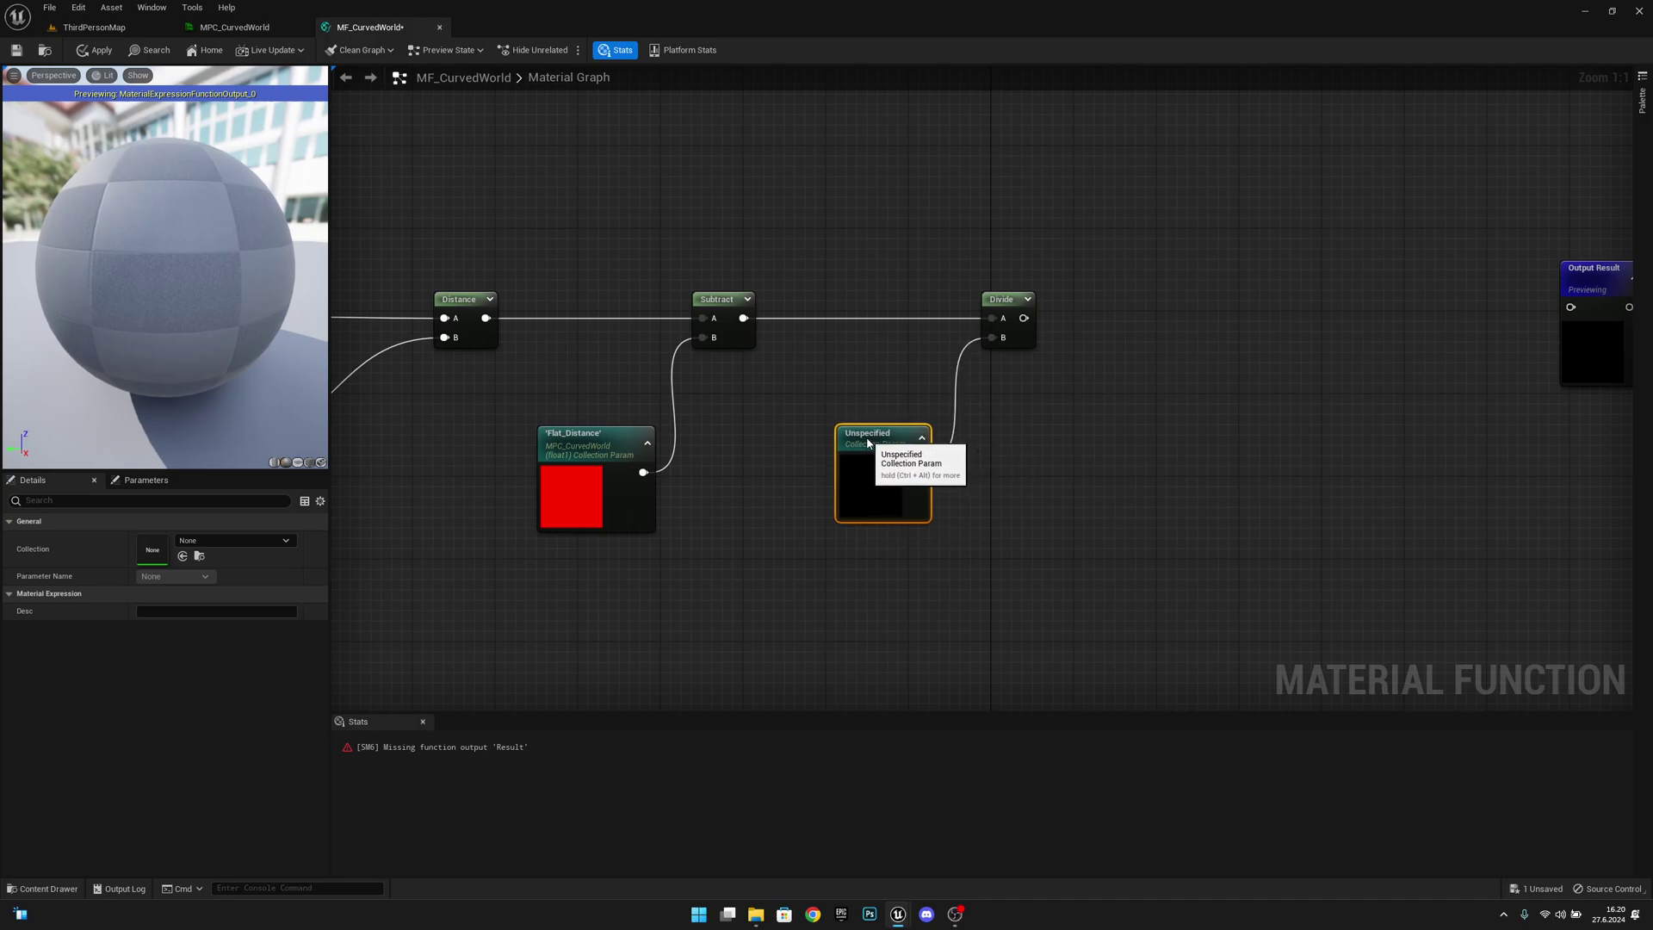
click(235, 541)
click(263, 703)
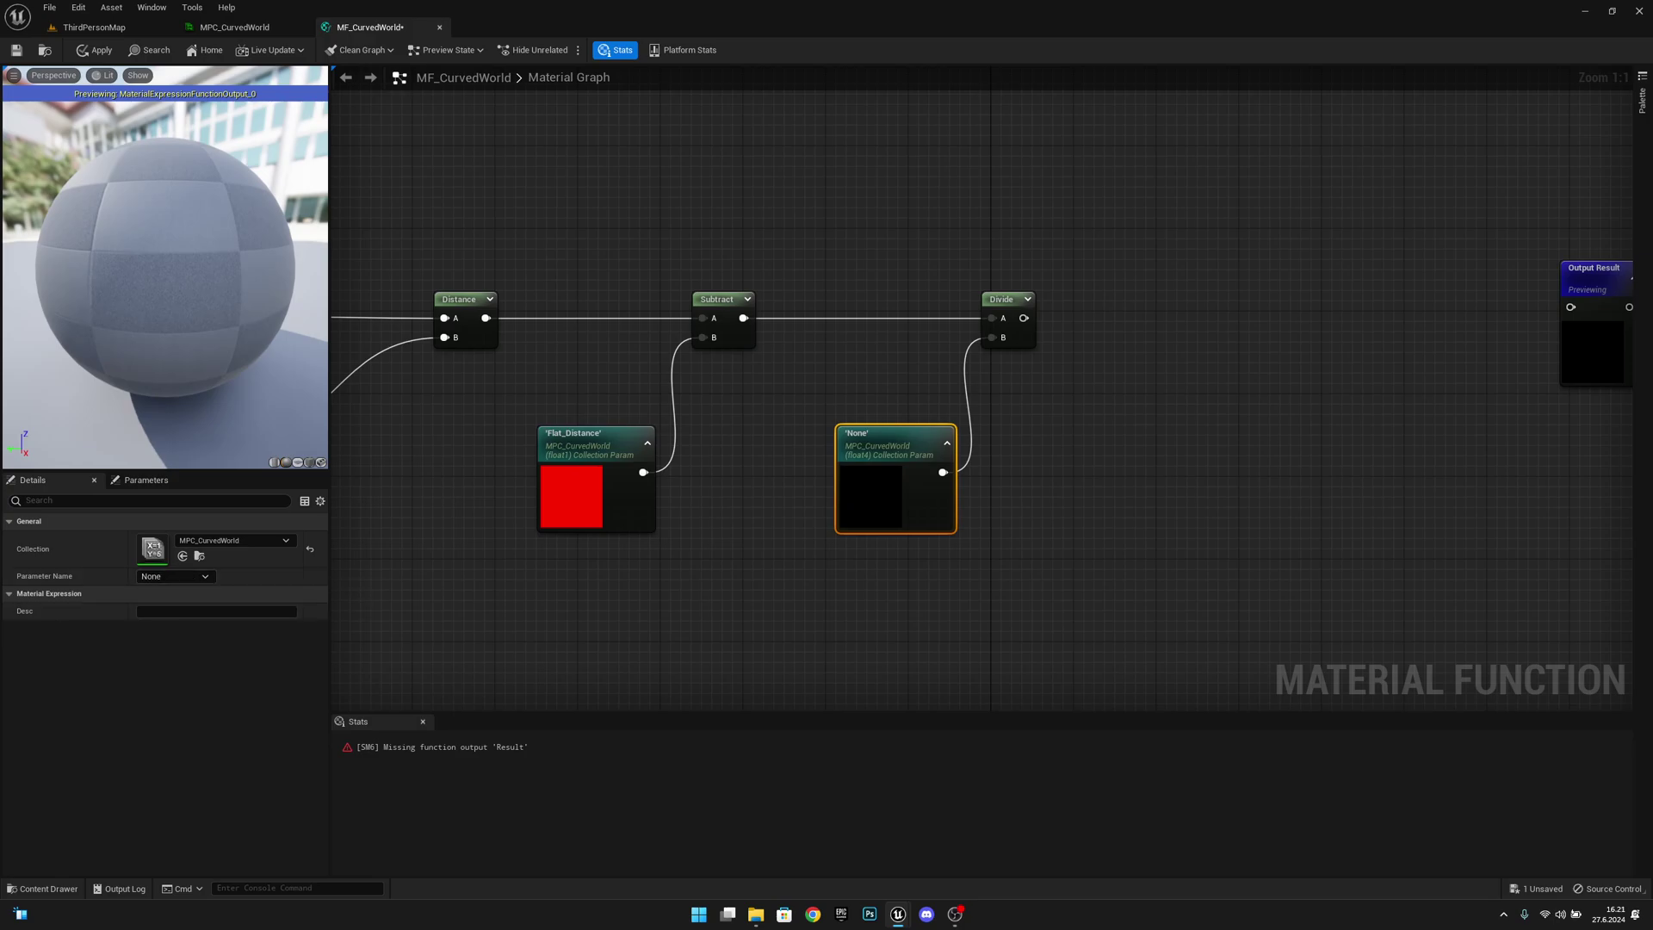
click(174, 576)
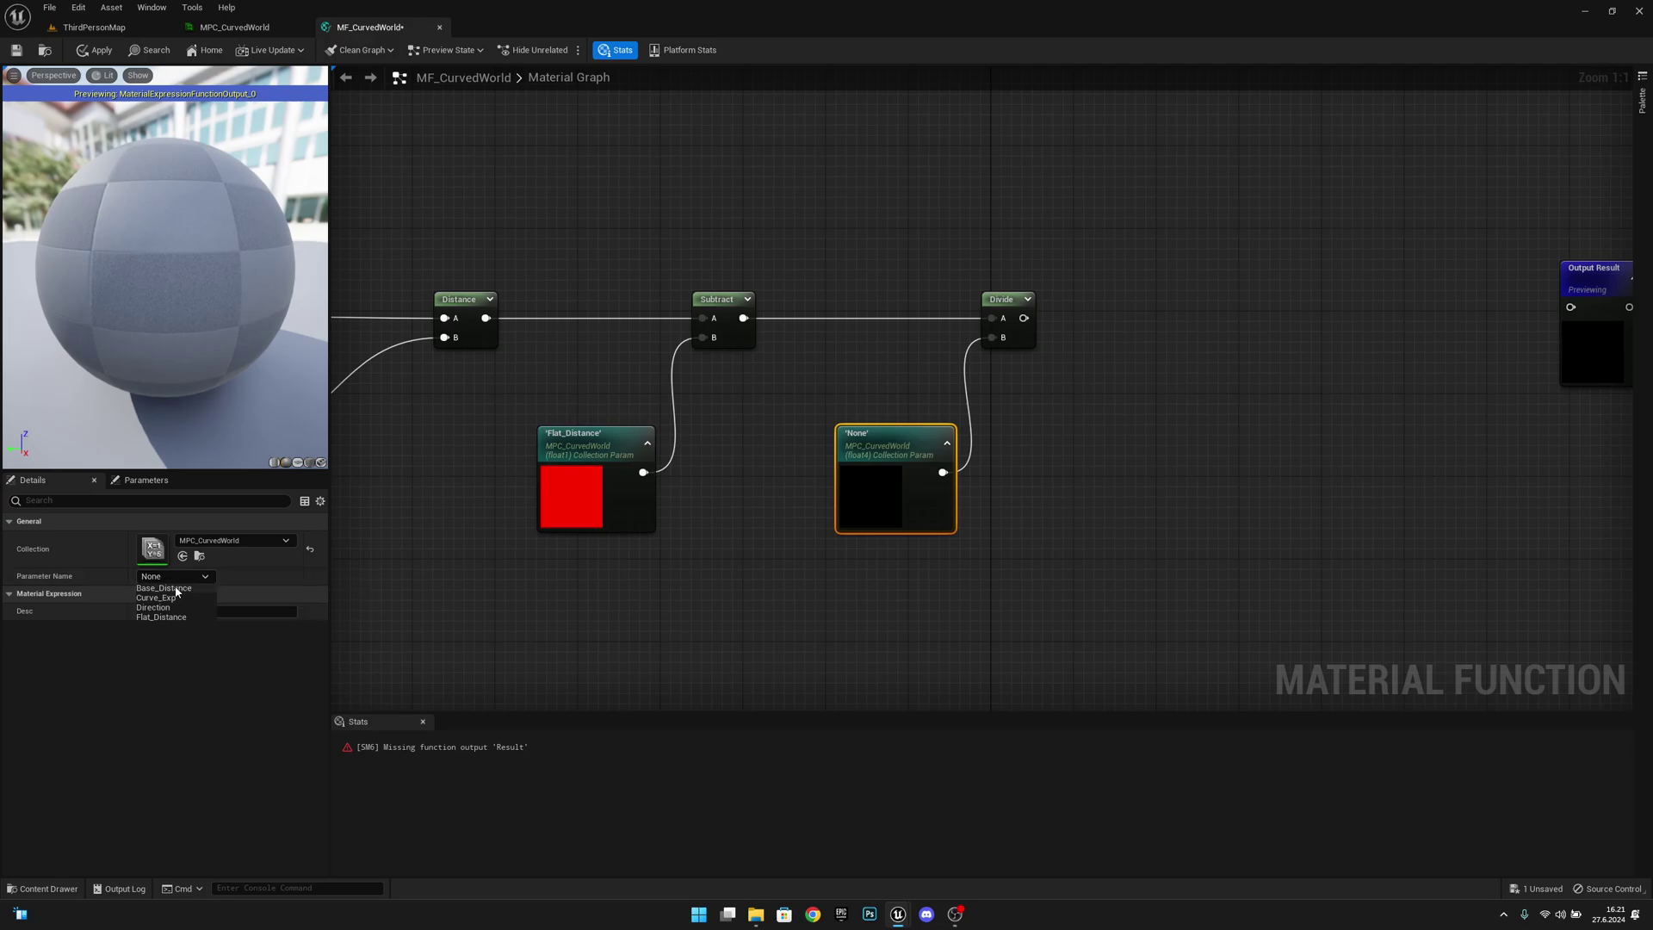
click(164, 589)
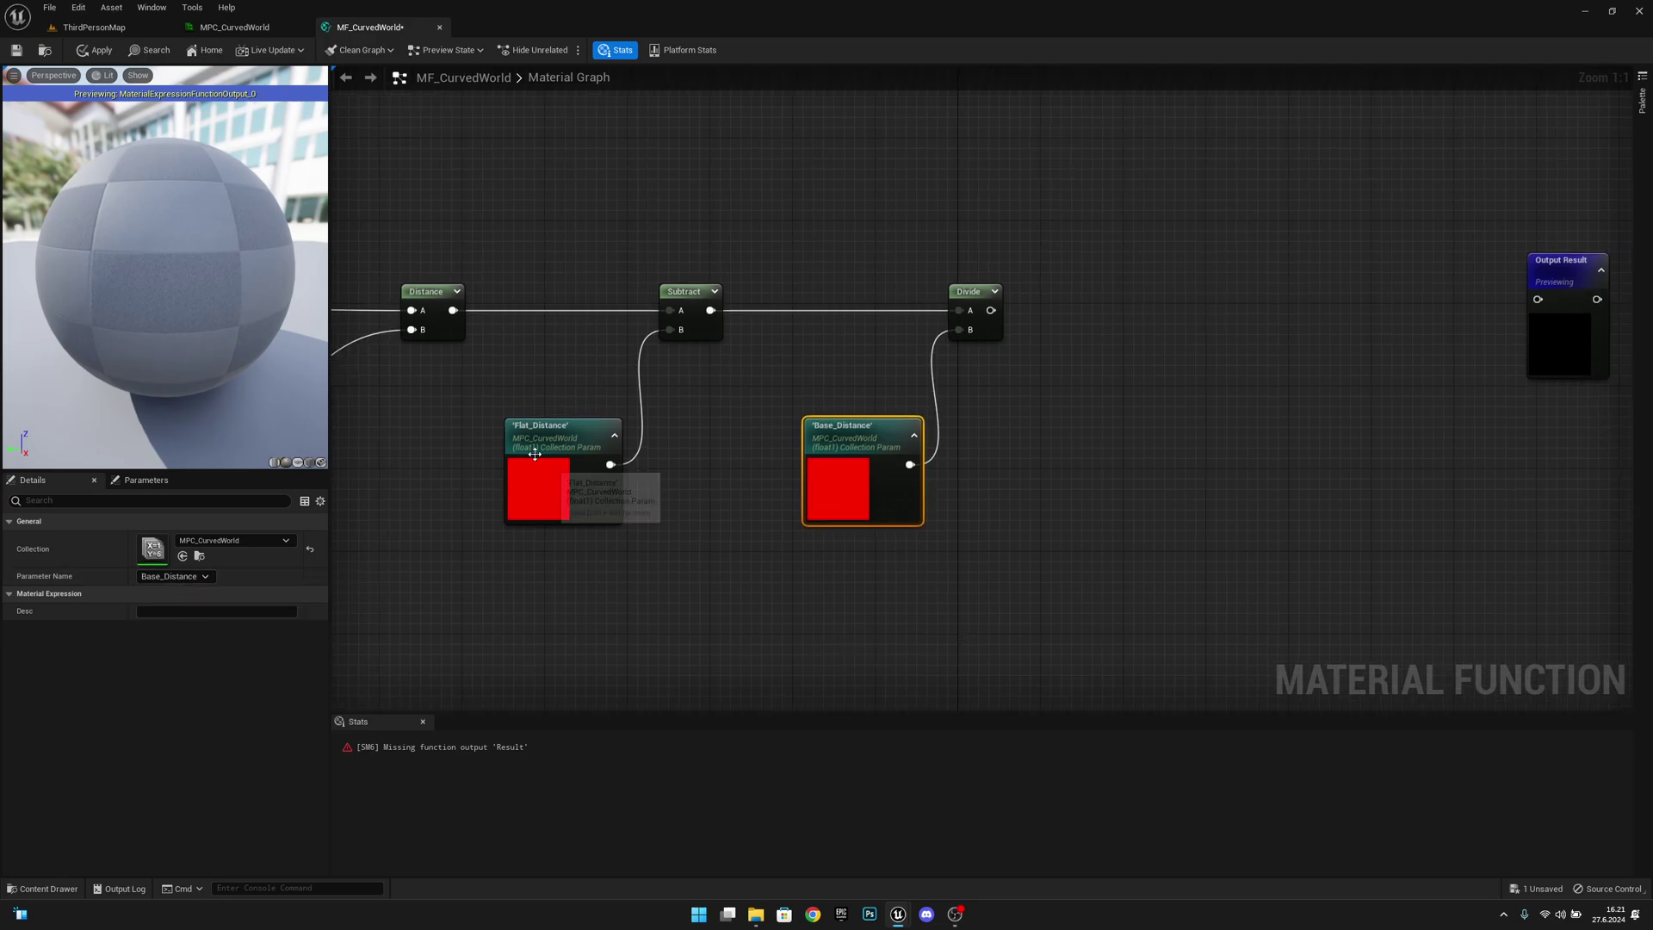
Add a Power node with its Base input fed by the Divide output and line it up with the Divide node
right_drag(867, 479, 701, 479)
right_drag(819, 443, 689, 442)
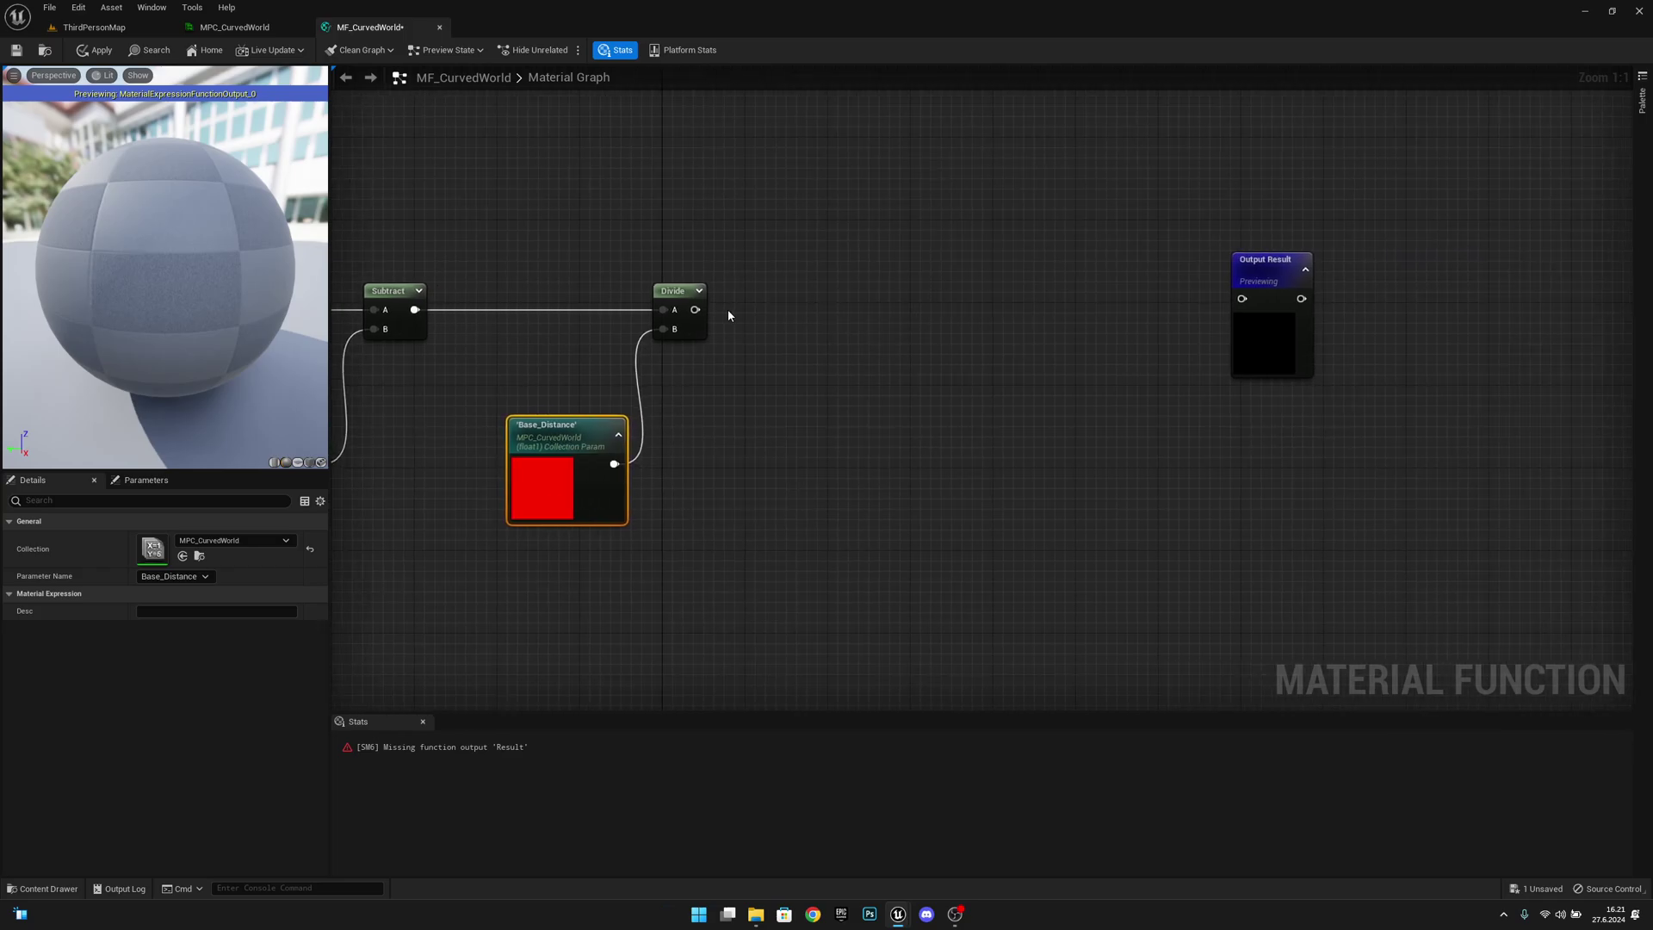
right_drag(728, 315, 685, 332)
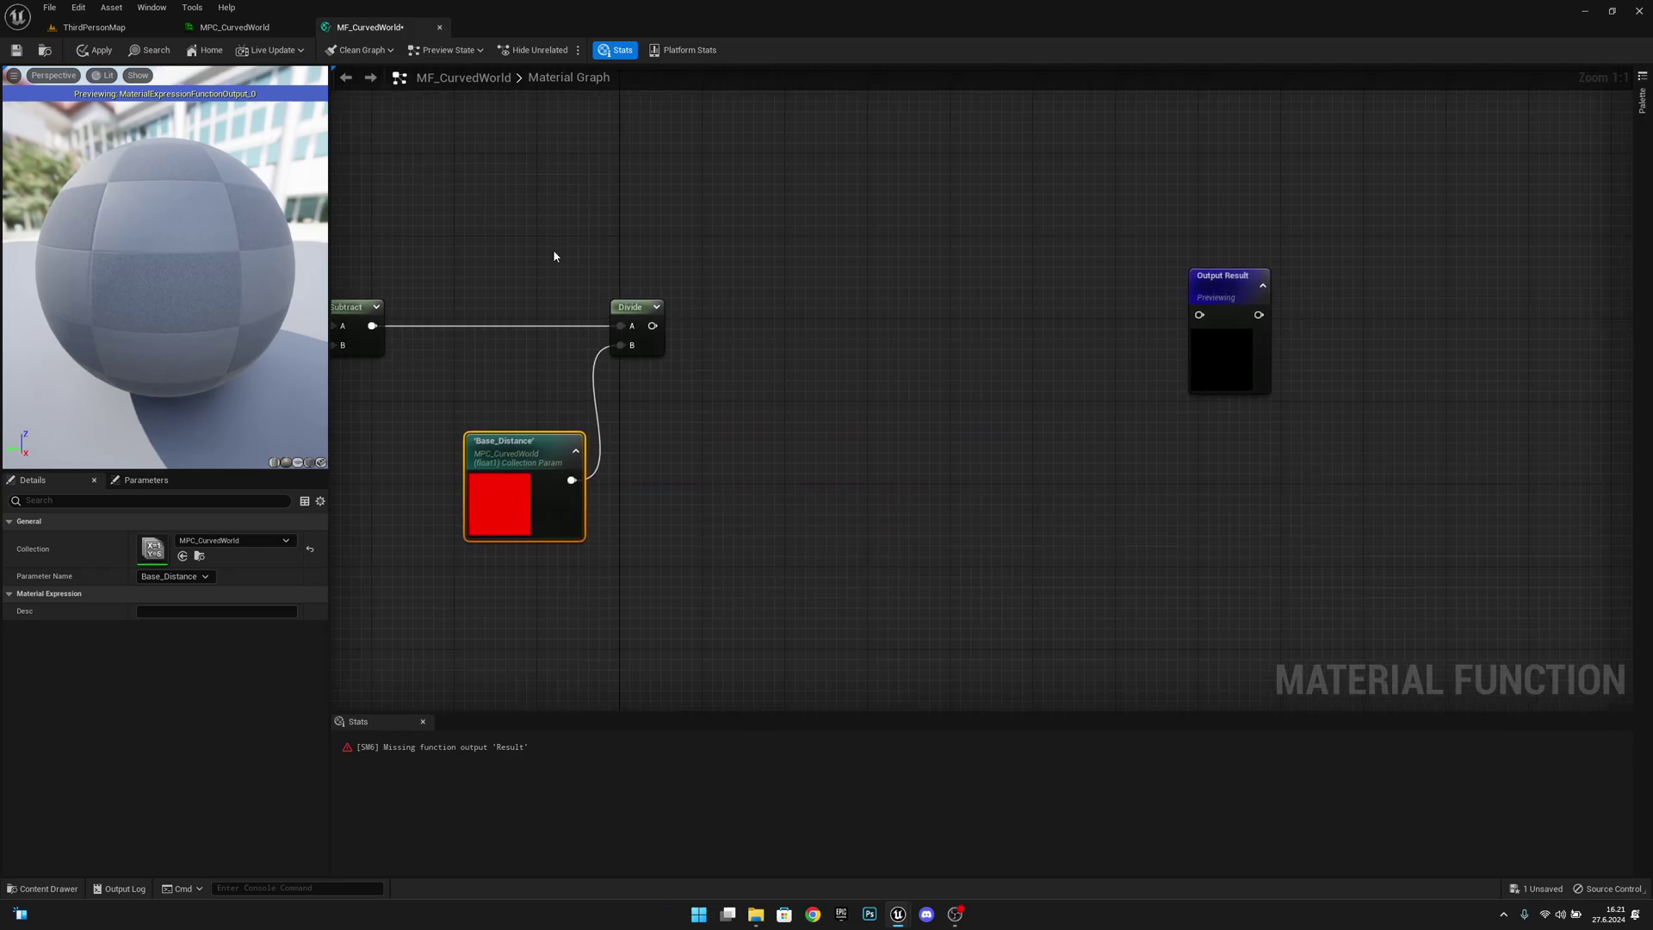
drag(651, 325, 879, 337)
text(power)
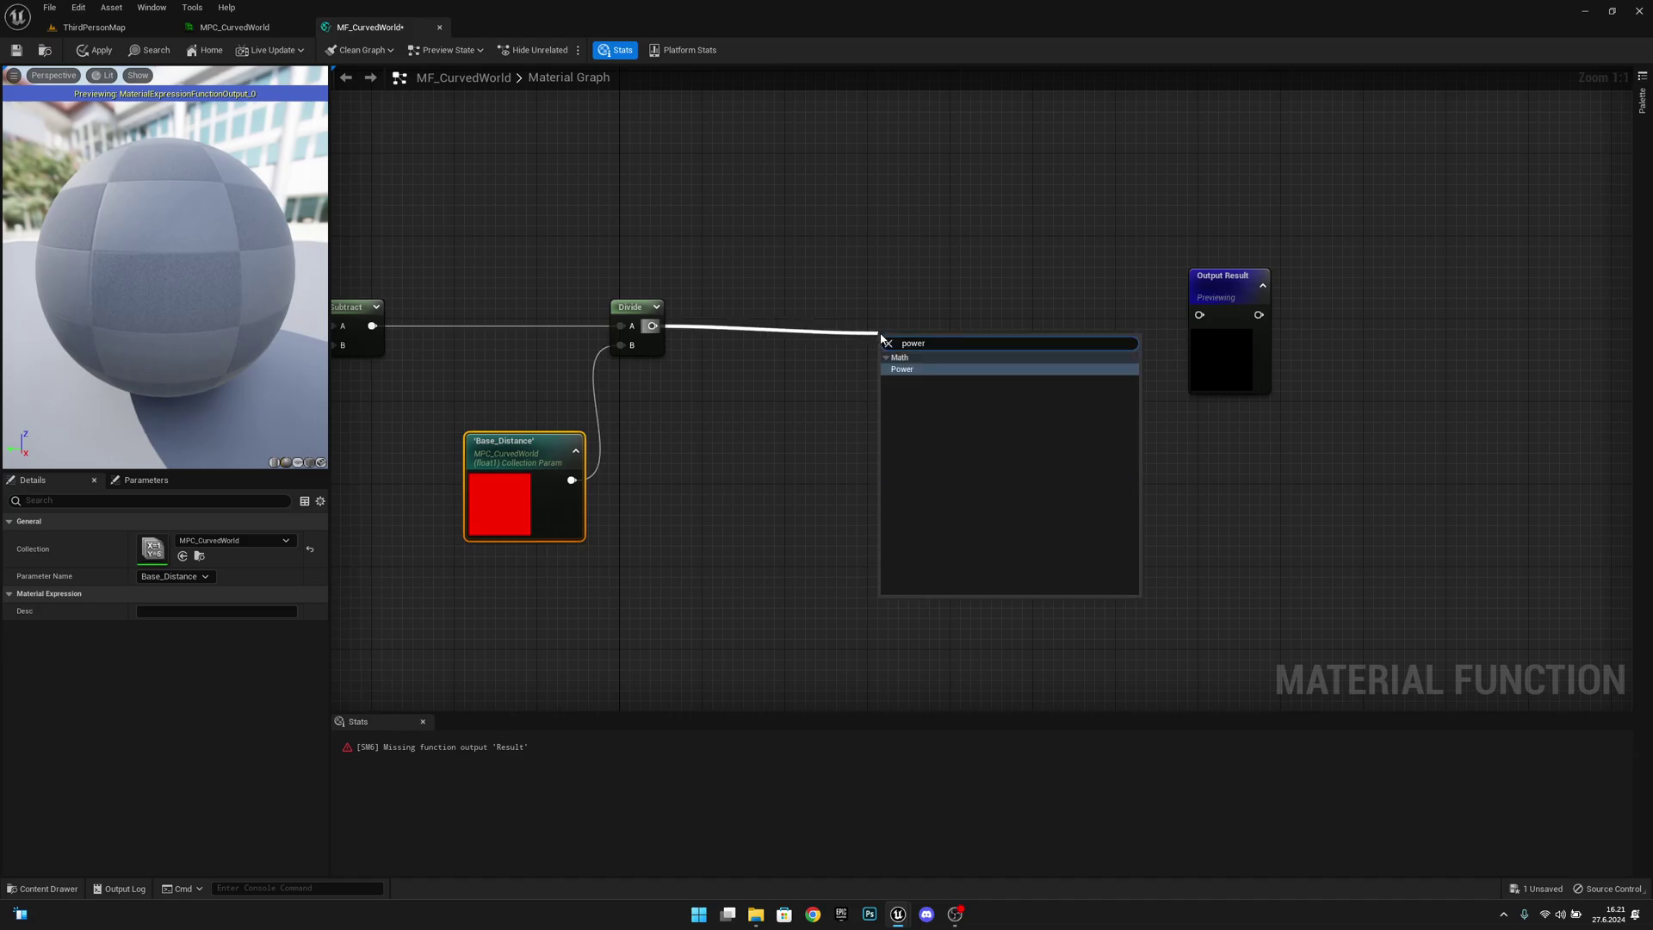
key(Return)
Add a CollectionParameter node feeding the Power node's Exp input, place it beside Base_Distance, and set it to Curve_Exp from MPC_CurvedWorld
drag(914, 354, 876, 488)
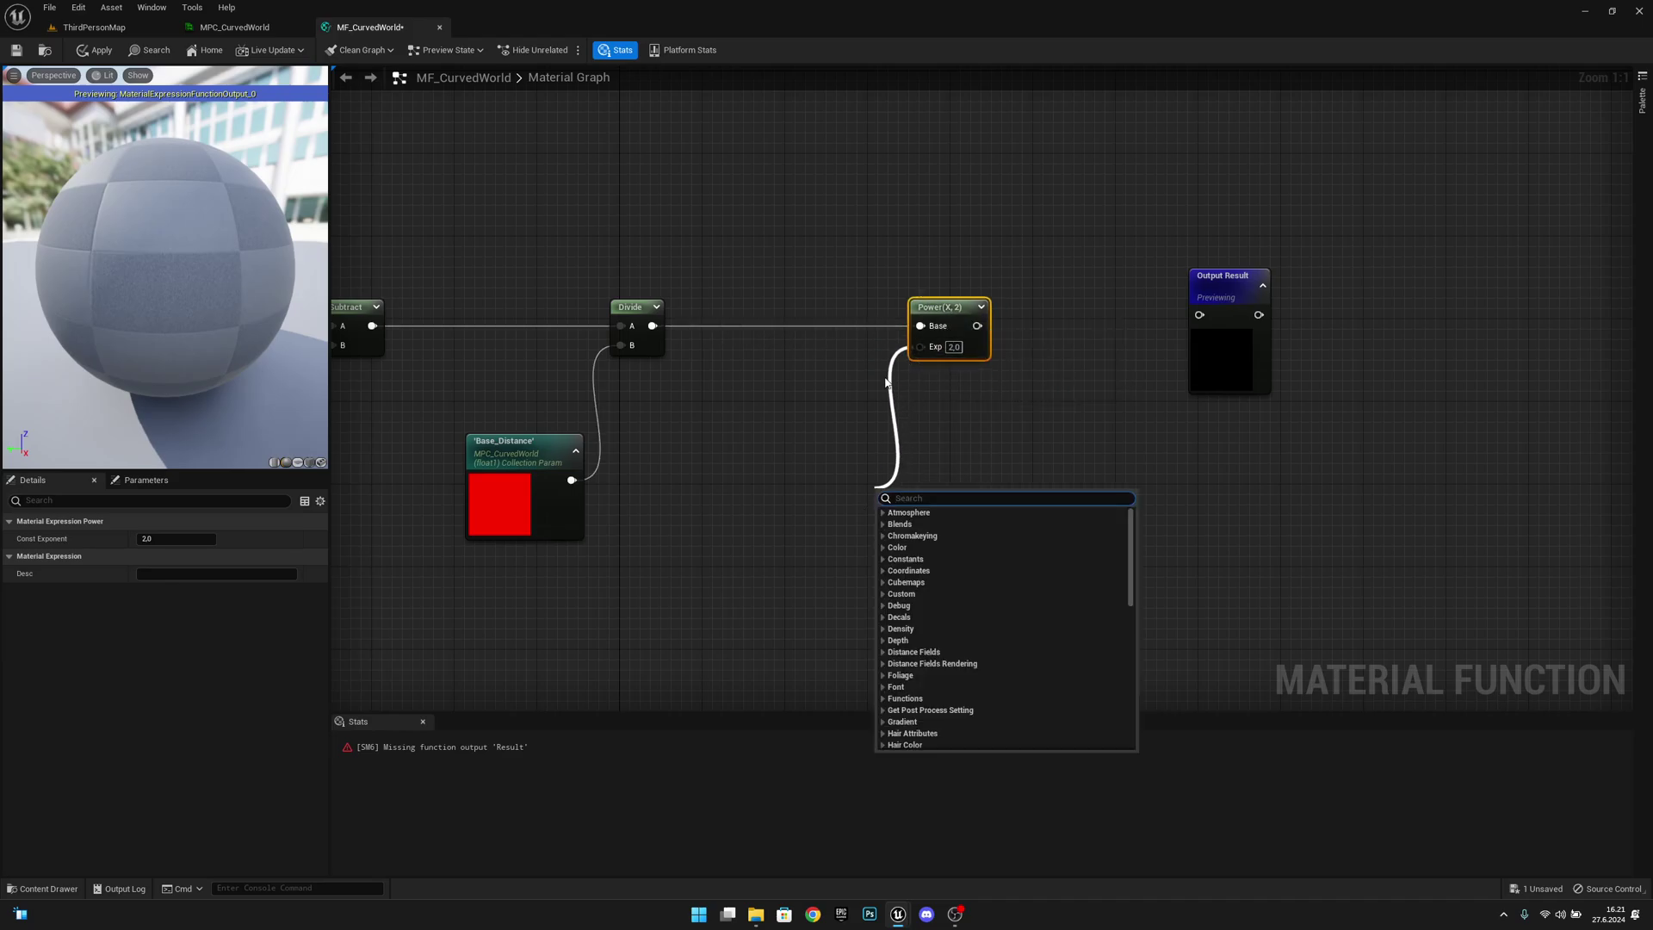
text(collectio)
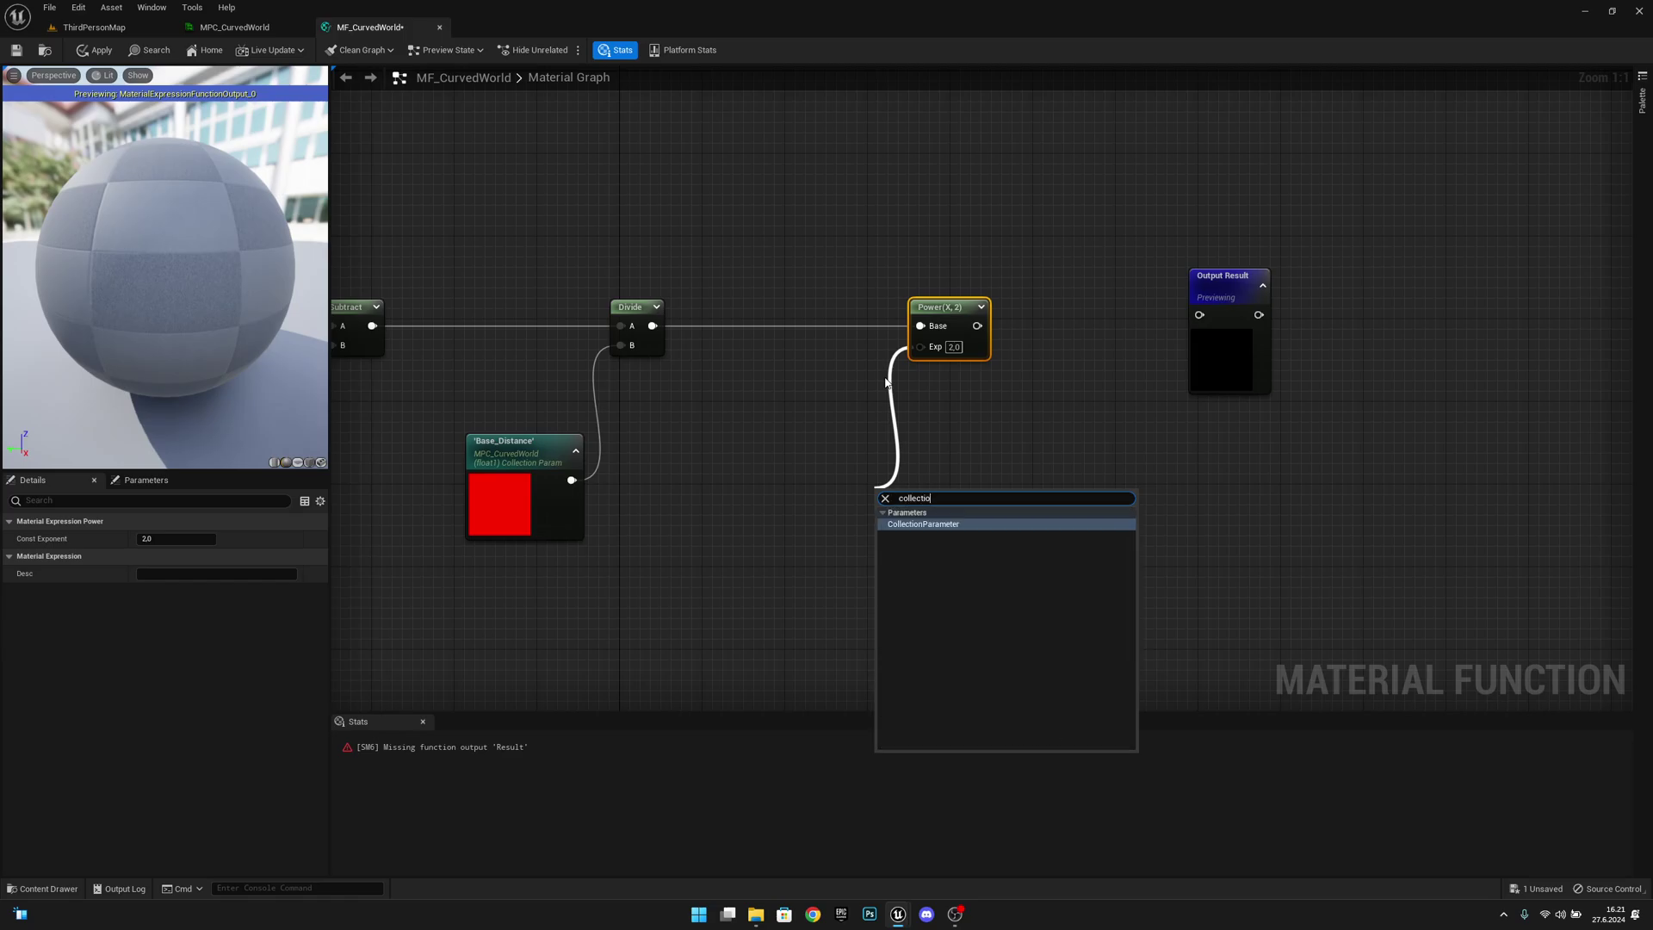
key(Return)
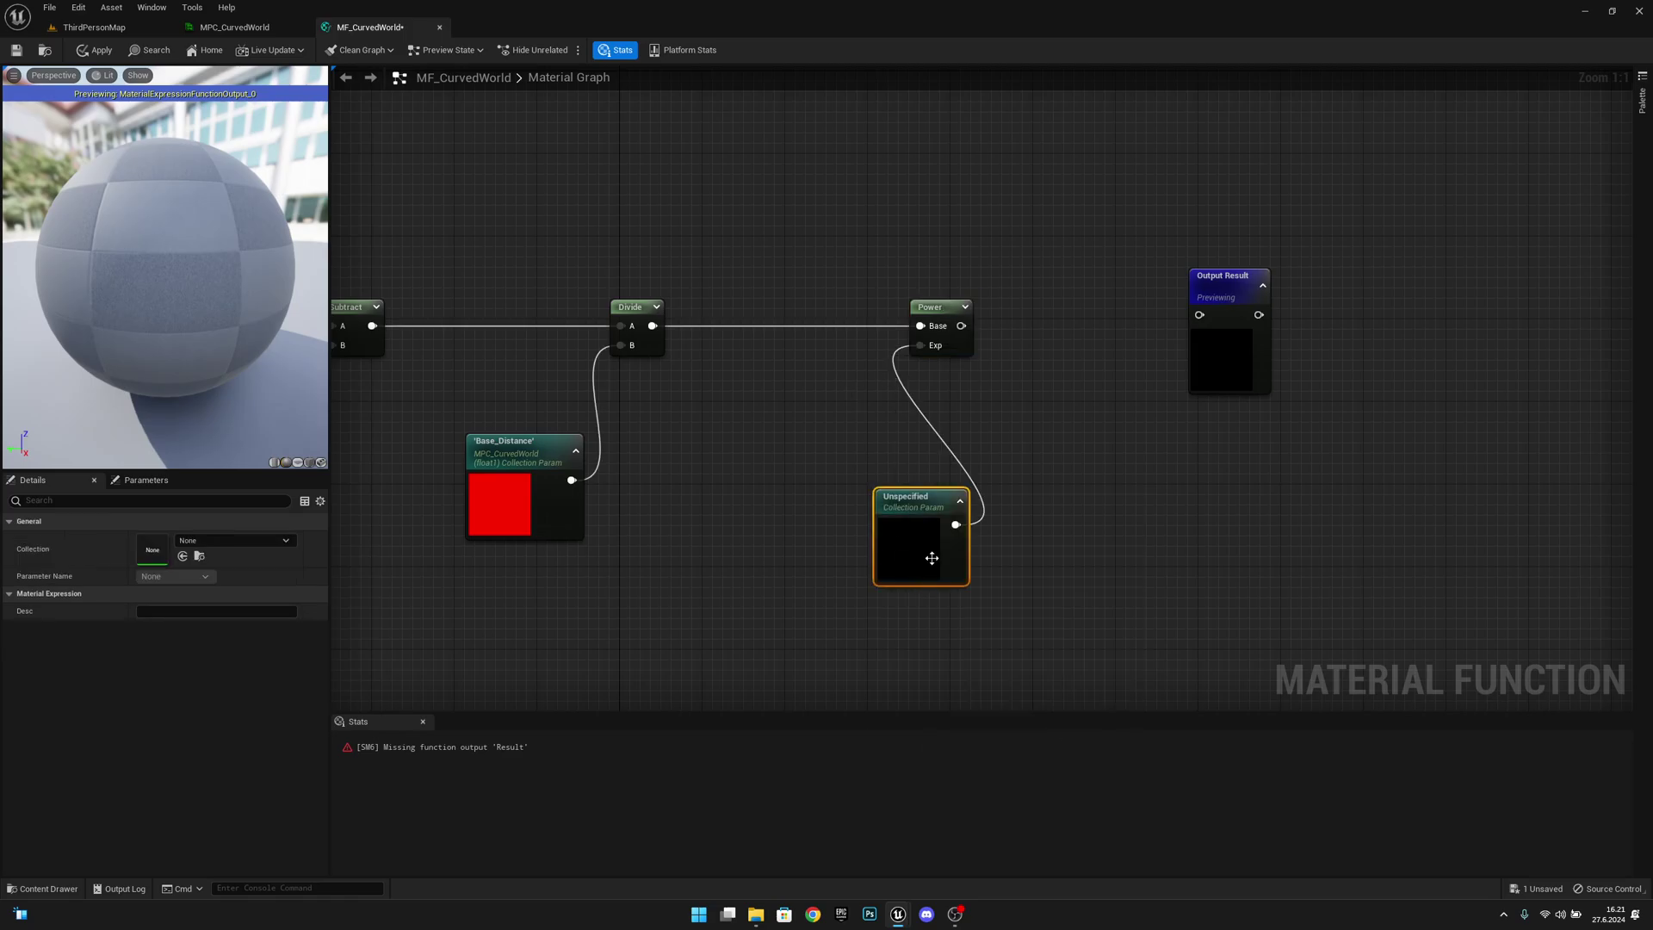
drag(906, 508, 814, 455)
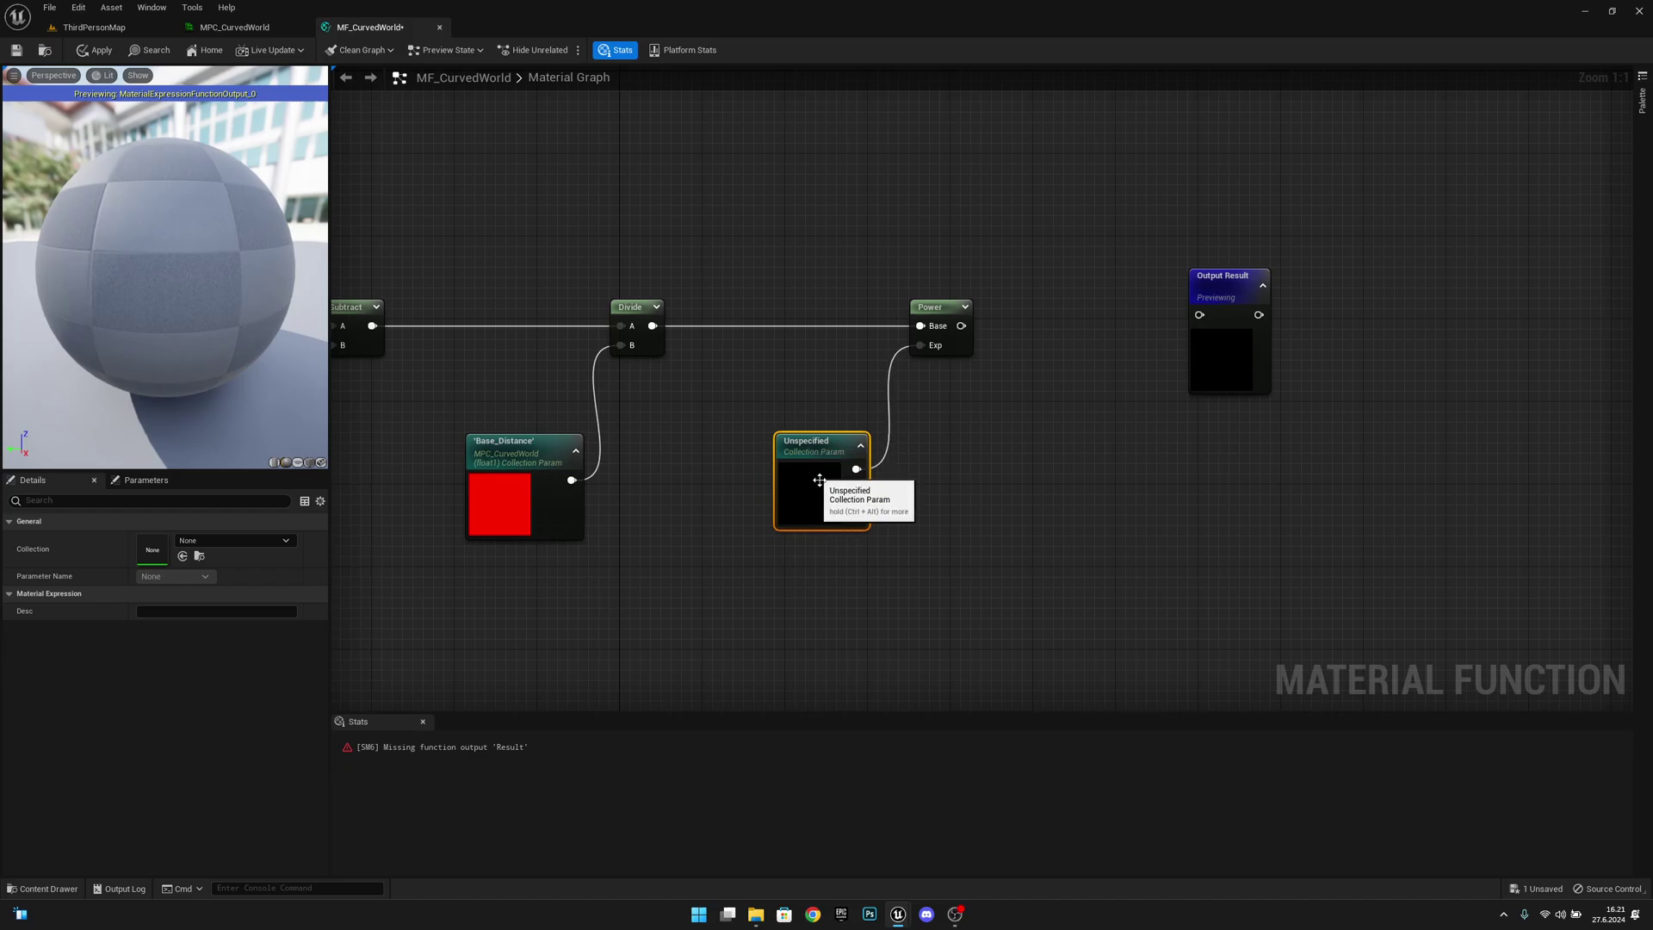
click(258, 540)
click(250, 691)
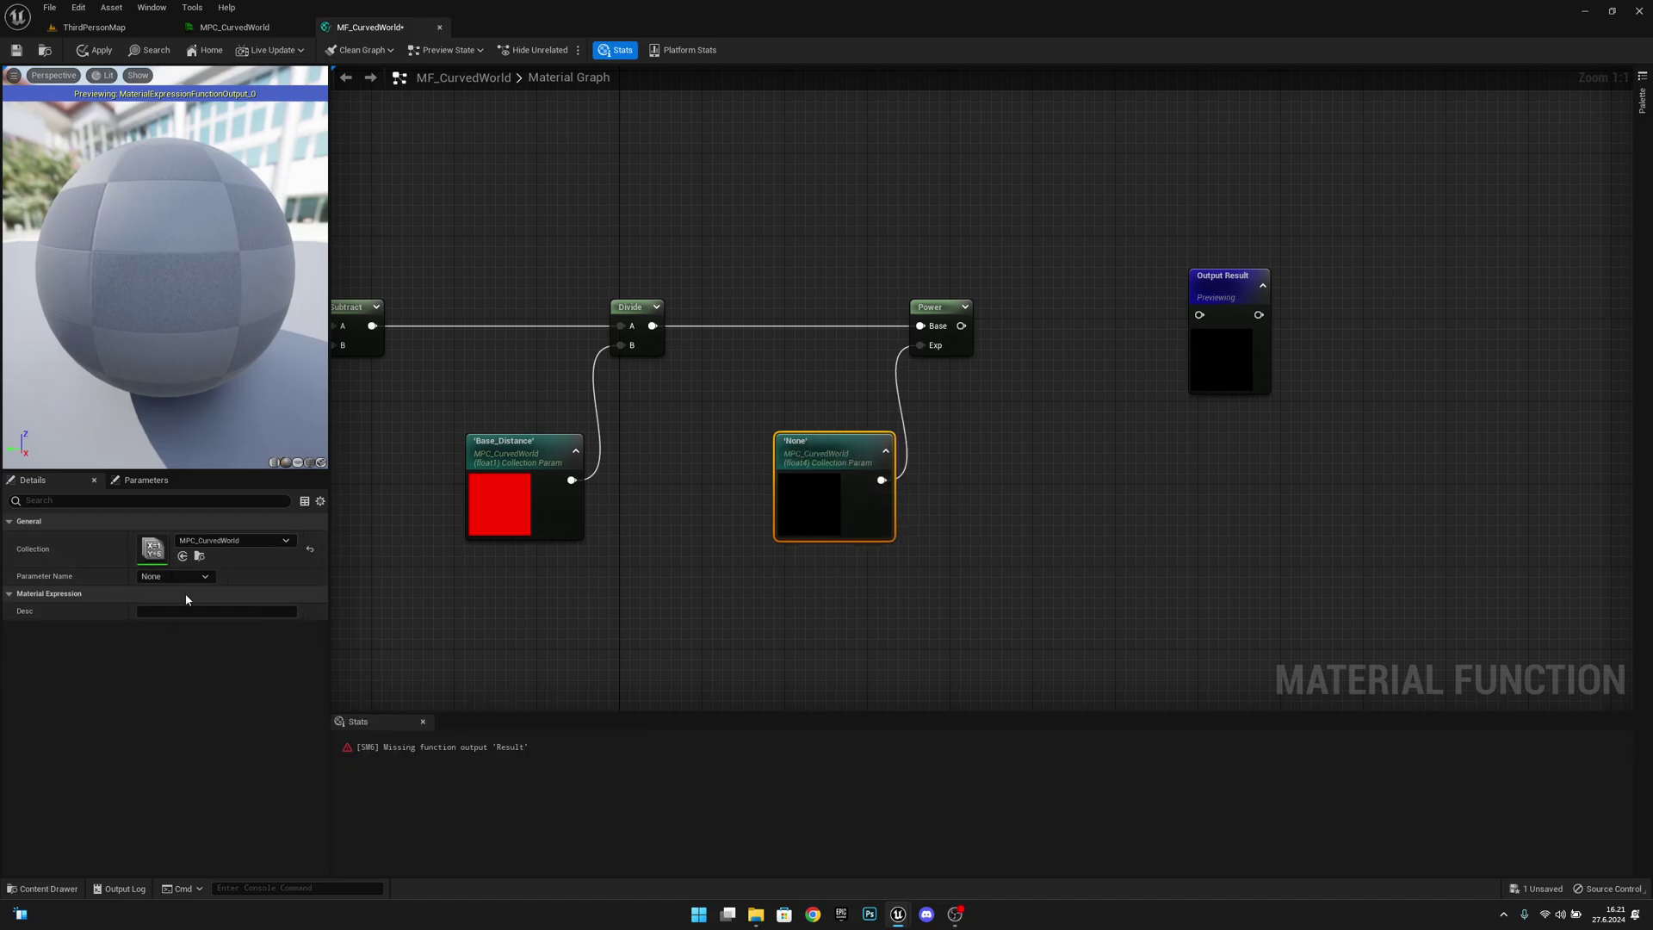
click(180, 578)
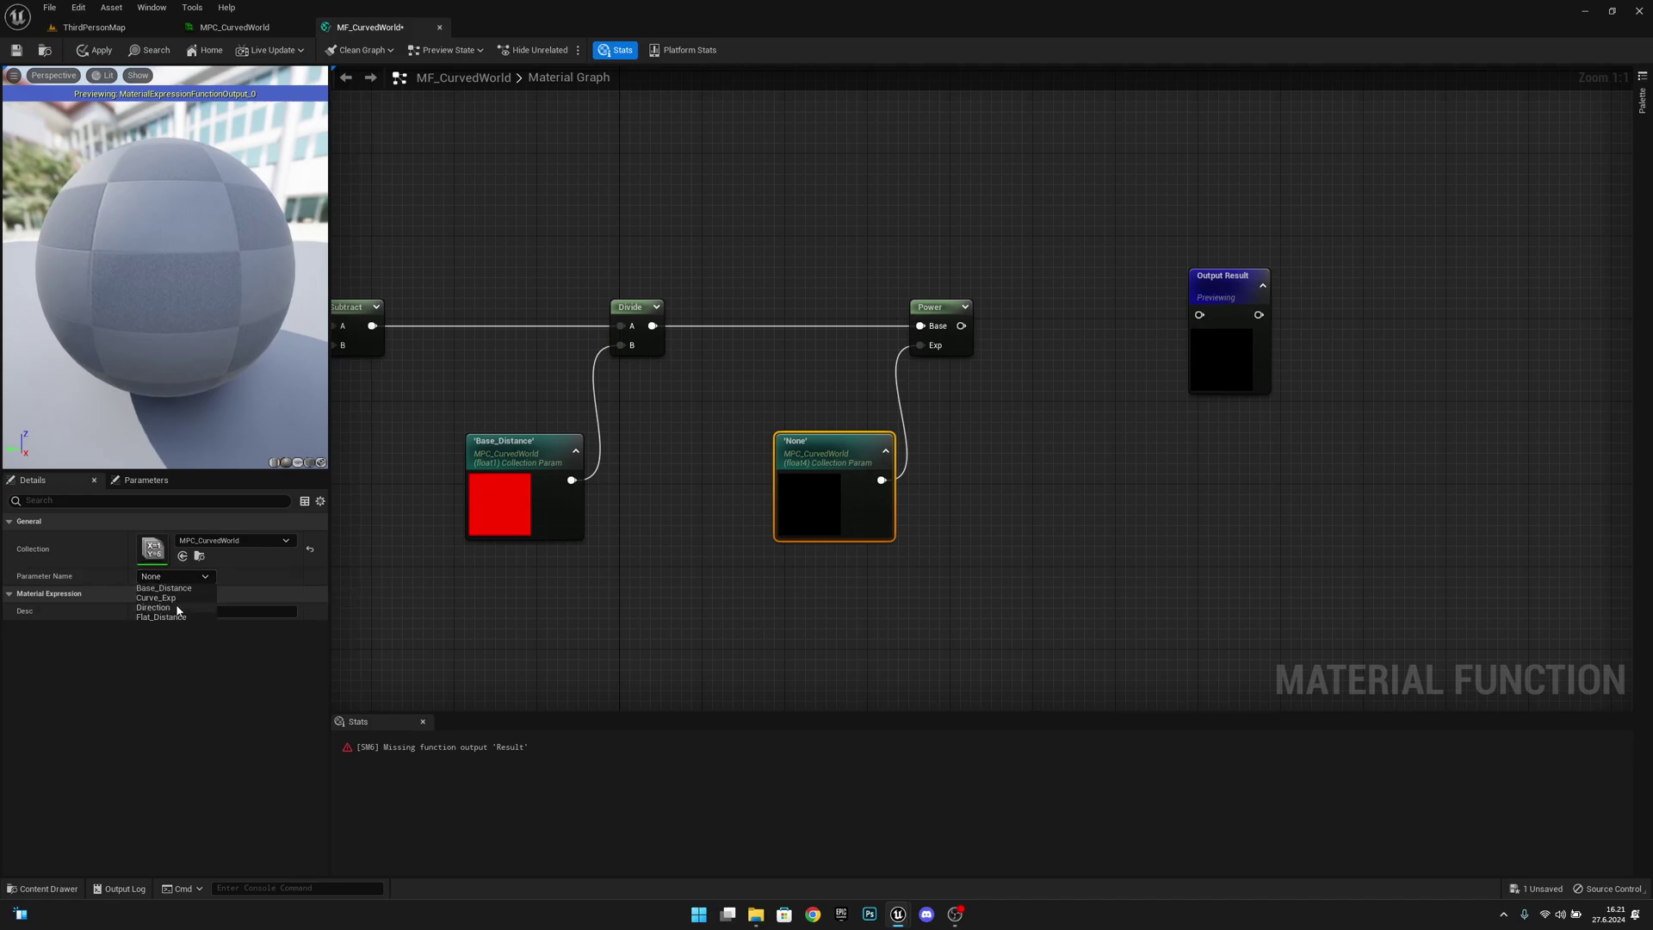
click(159, 597)
Move the Output Result node farther from Power and add a Multiply node with its A input fed by the Power output
right_drag(742, 565, 864, 543)
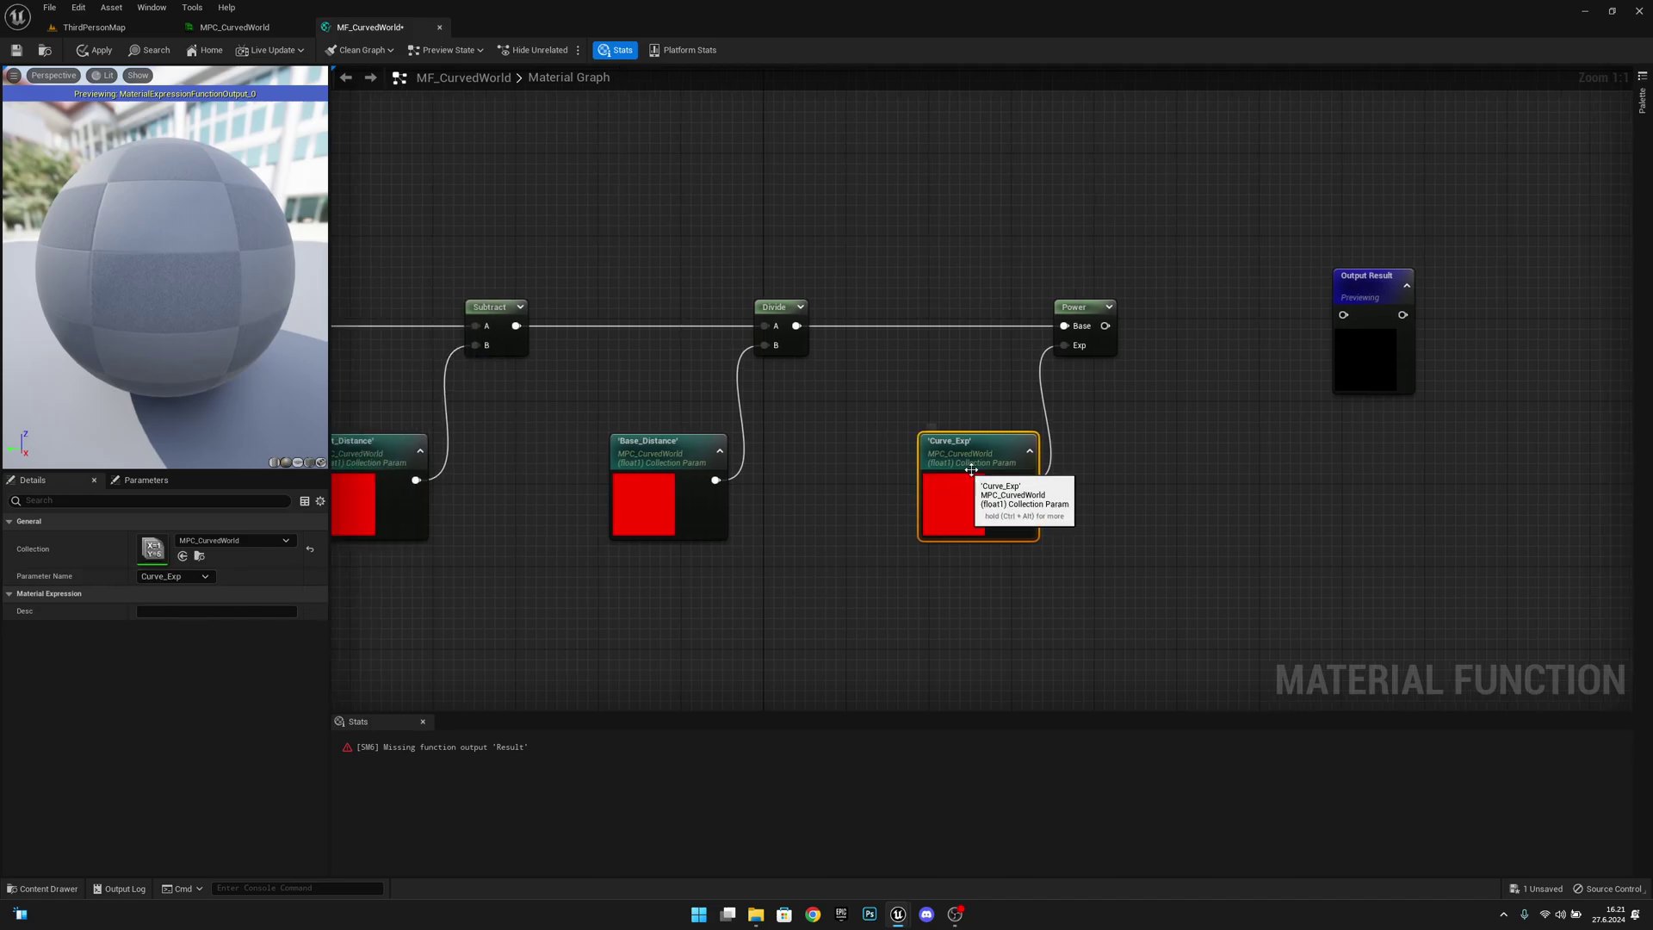
right_drag(1120, 491, 803, 449)
drag(1061, 254, 1412, 254)
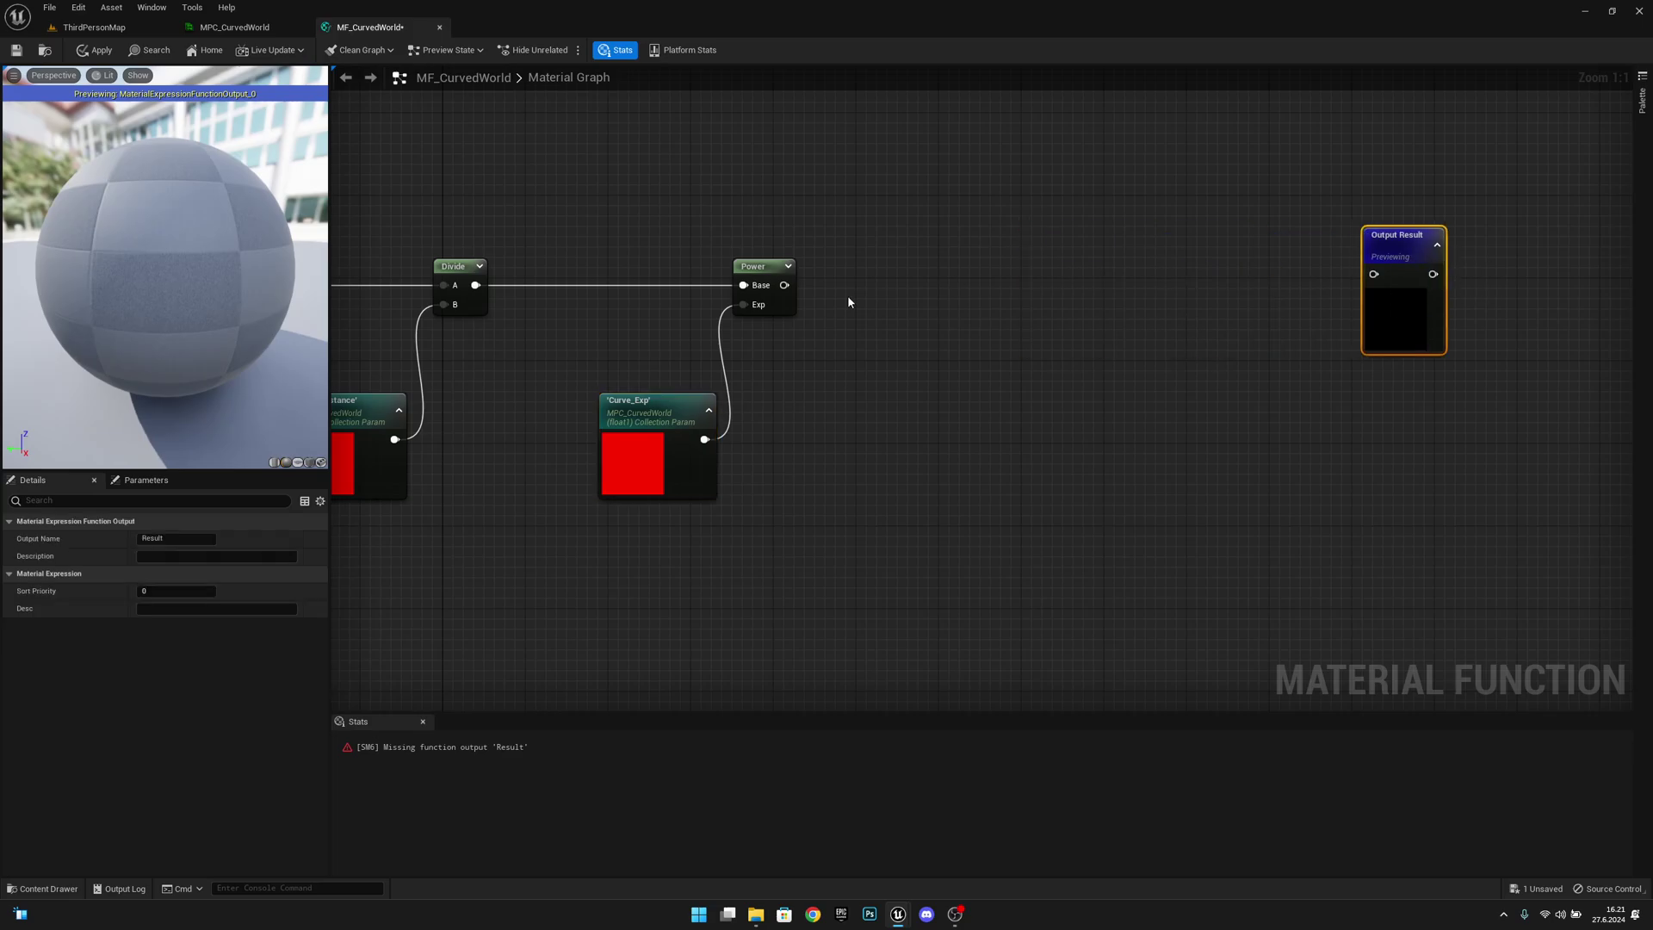
drag(784, 285, 996, 284)
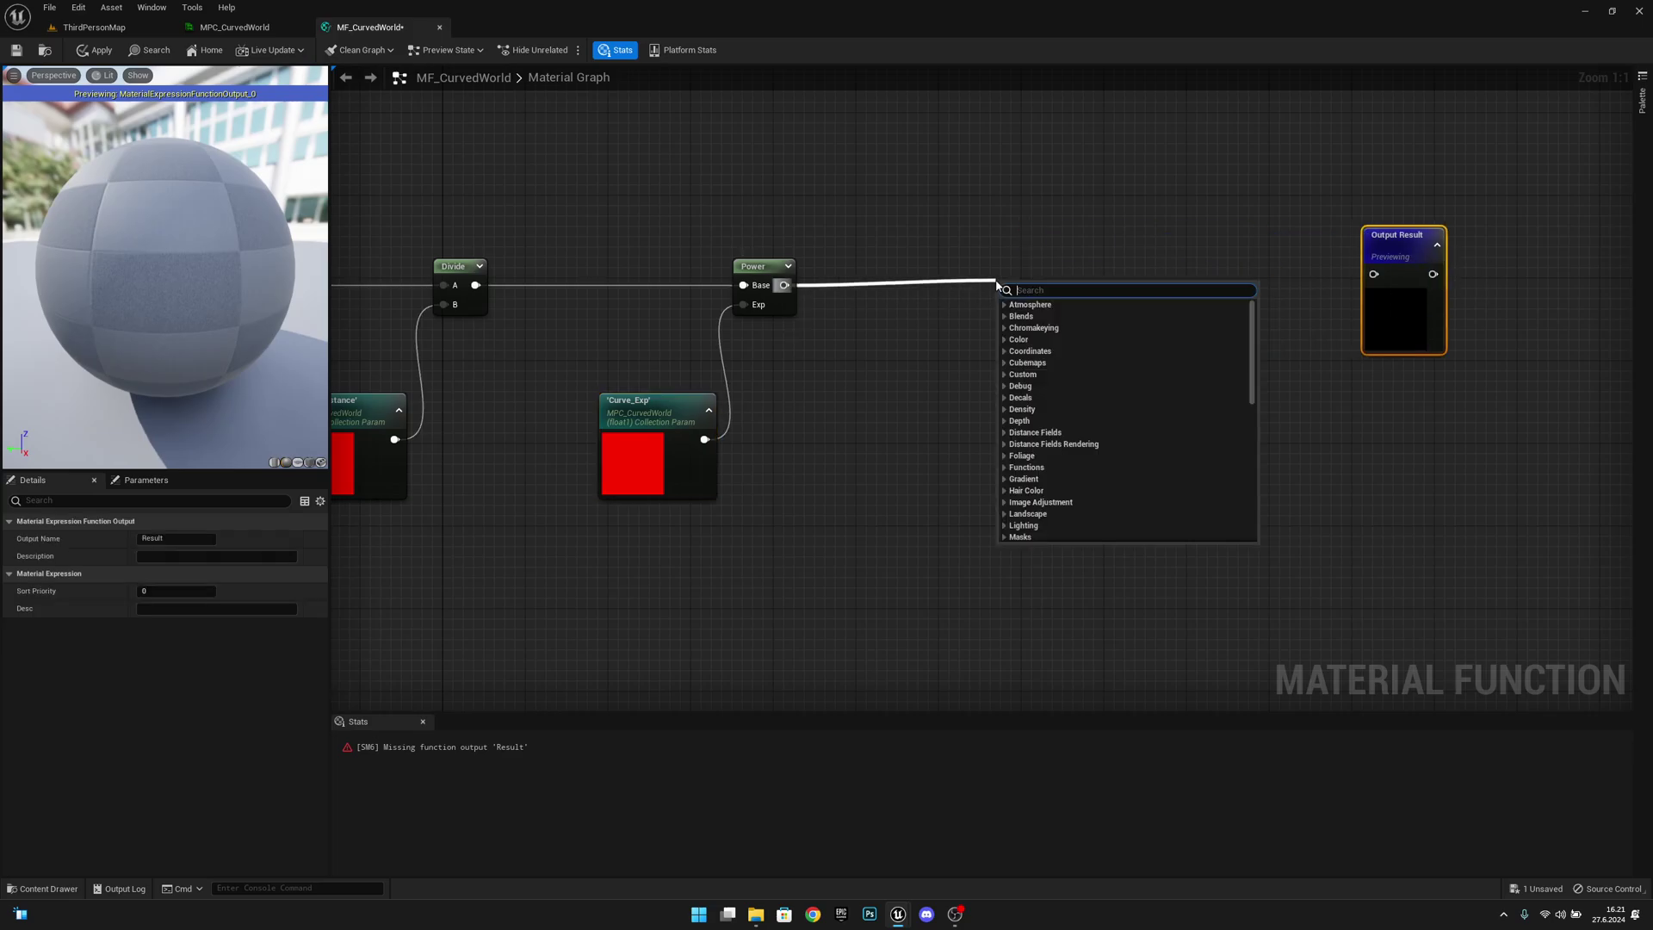
text(multiply)
key(Return)
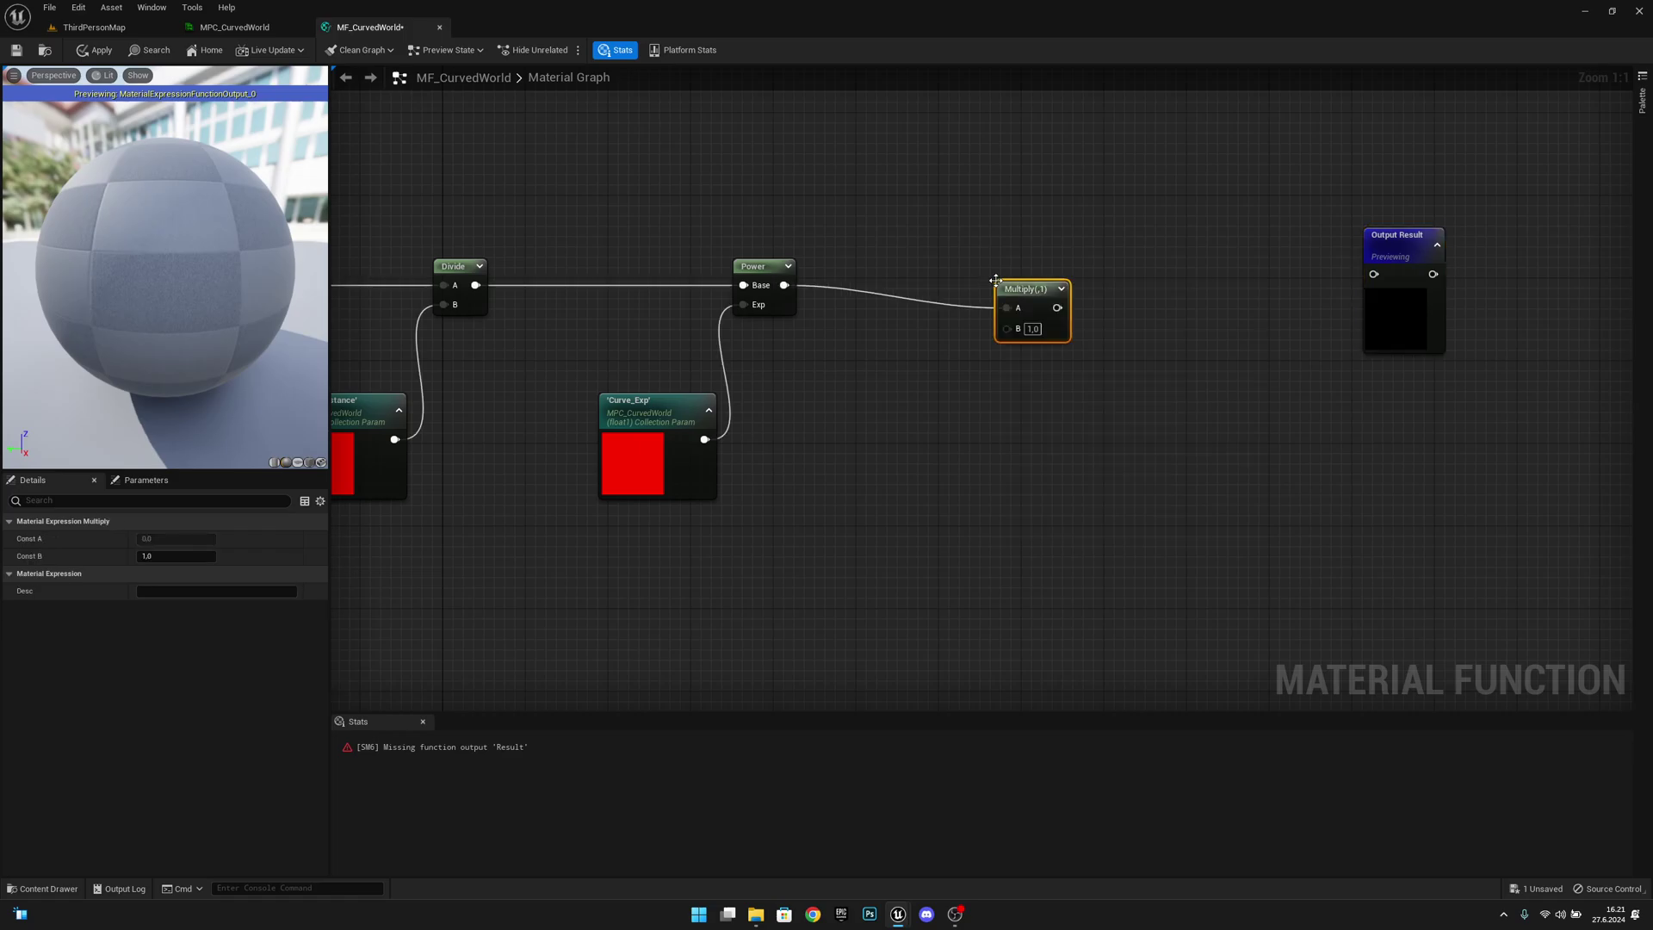
Add a CollectionParameter node feeding the Multiply node's B input and set it to Direction from MPC_CurvedWorld
drag(1043, 319, 972, 401)
text(collection)
key(Return)
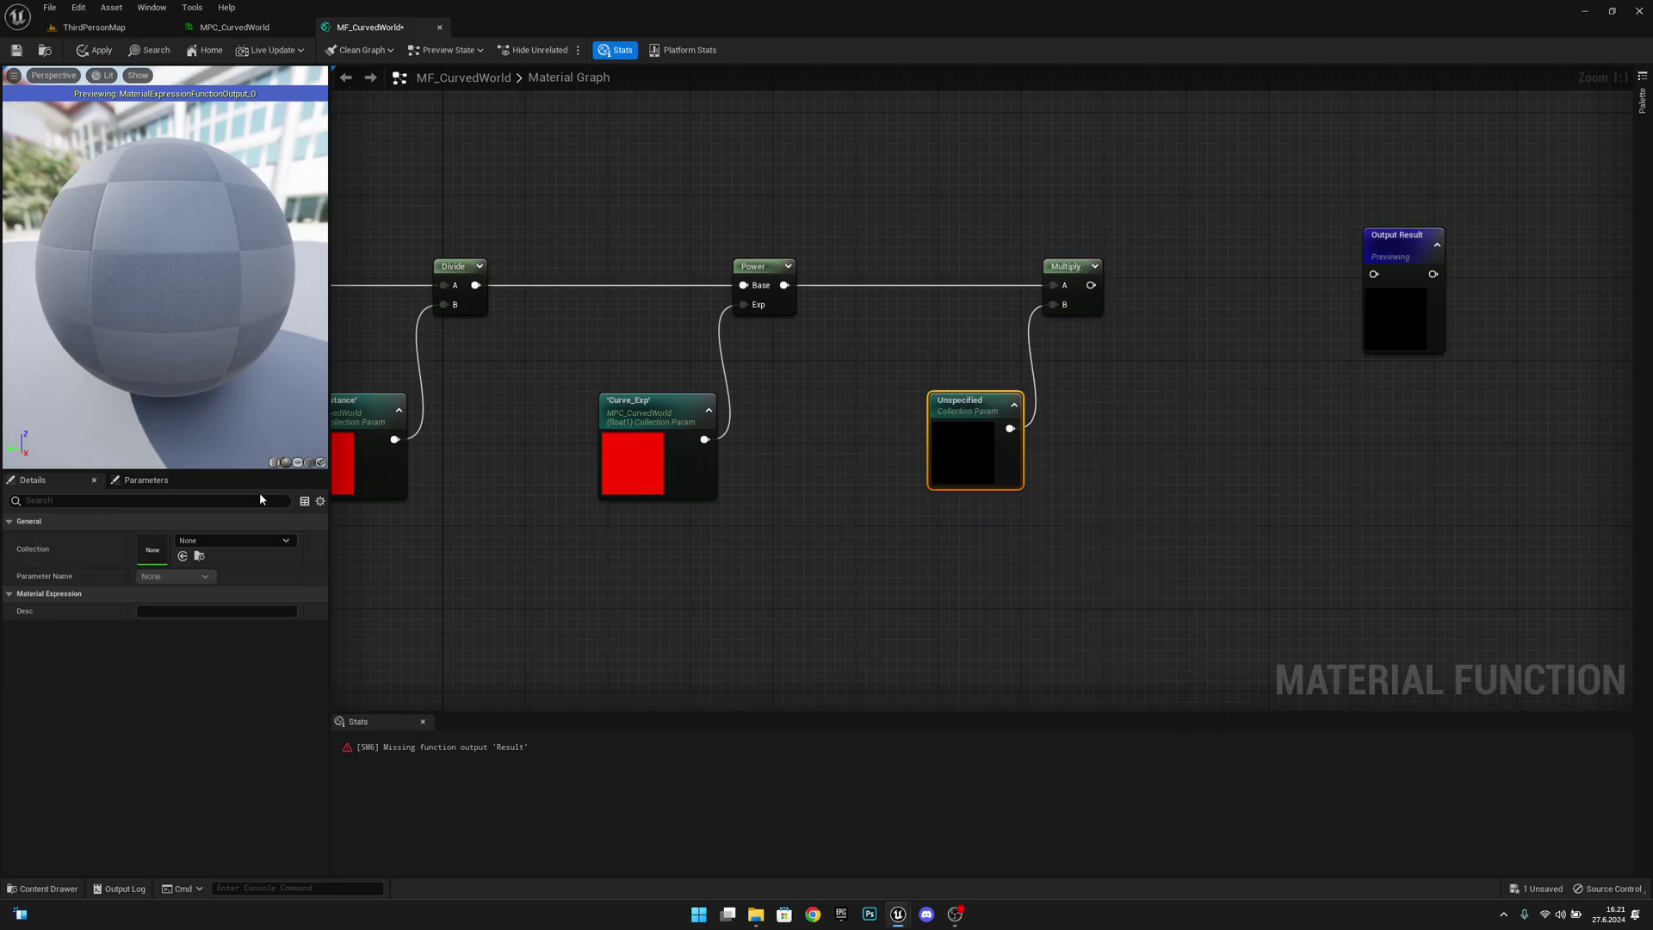
click(268, 543)
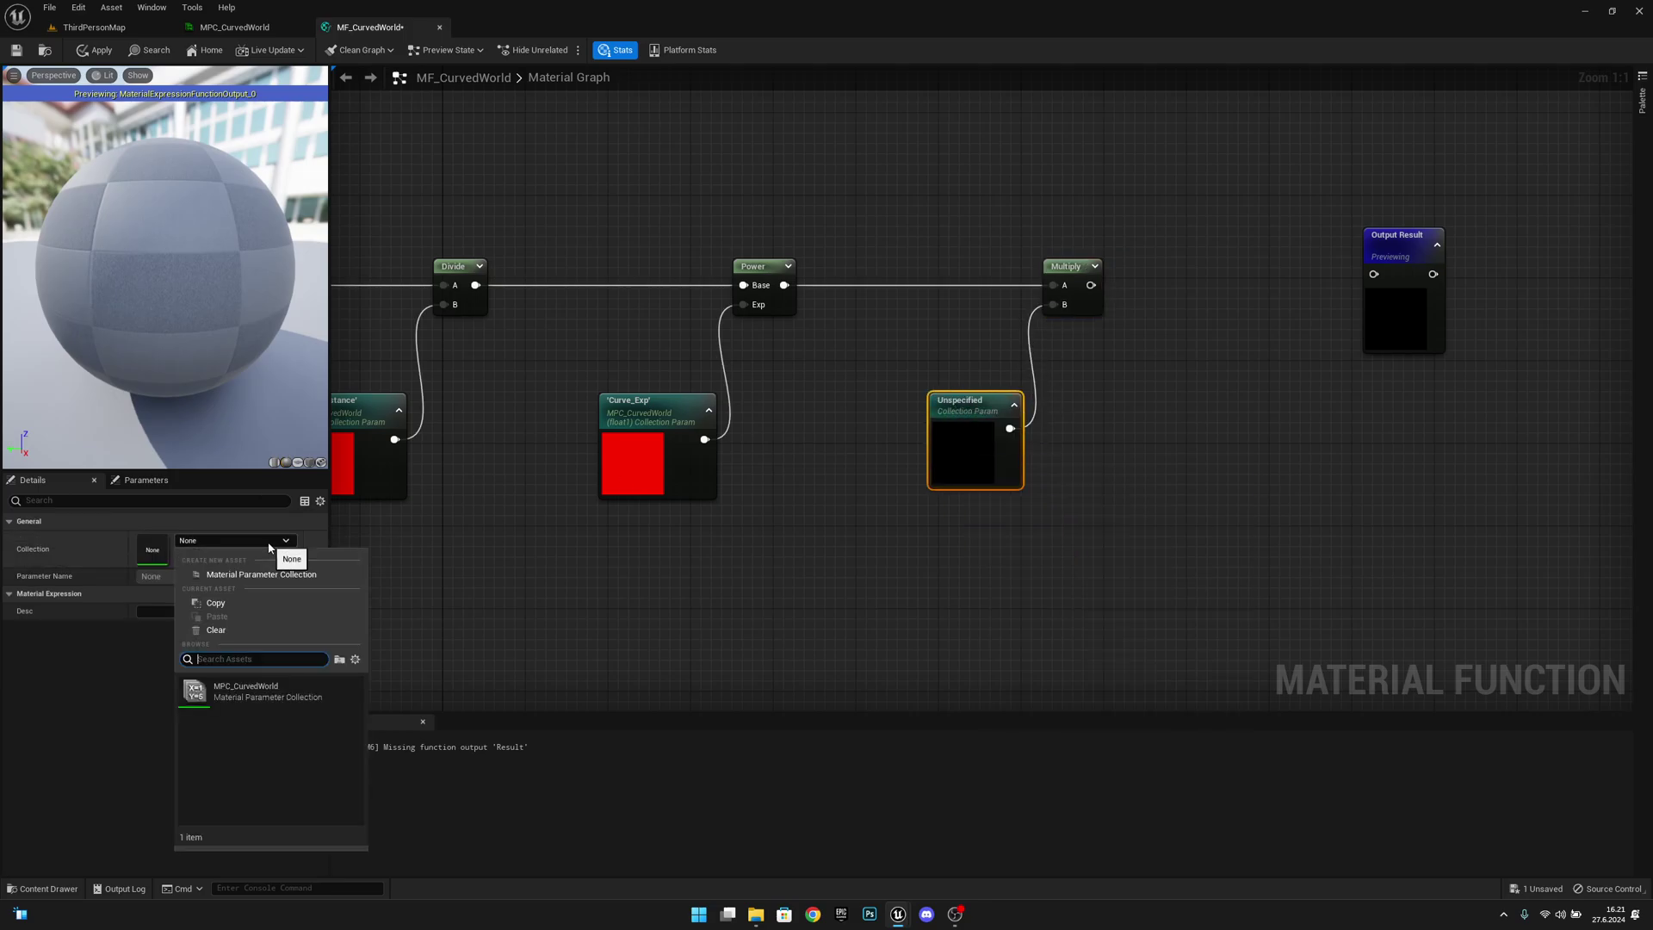
click(253, 699)
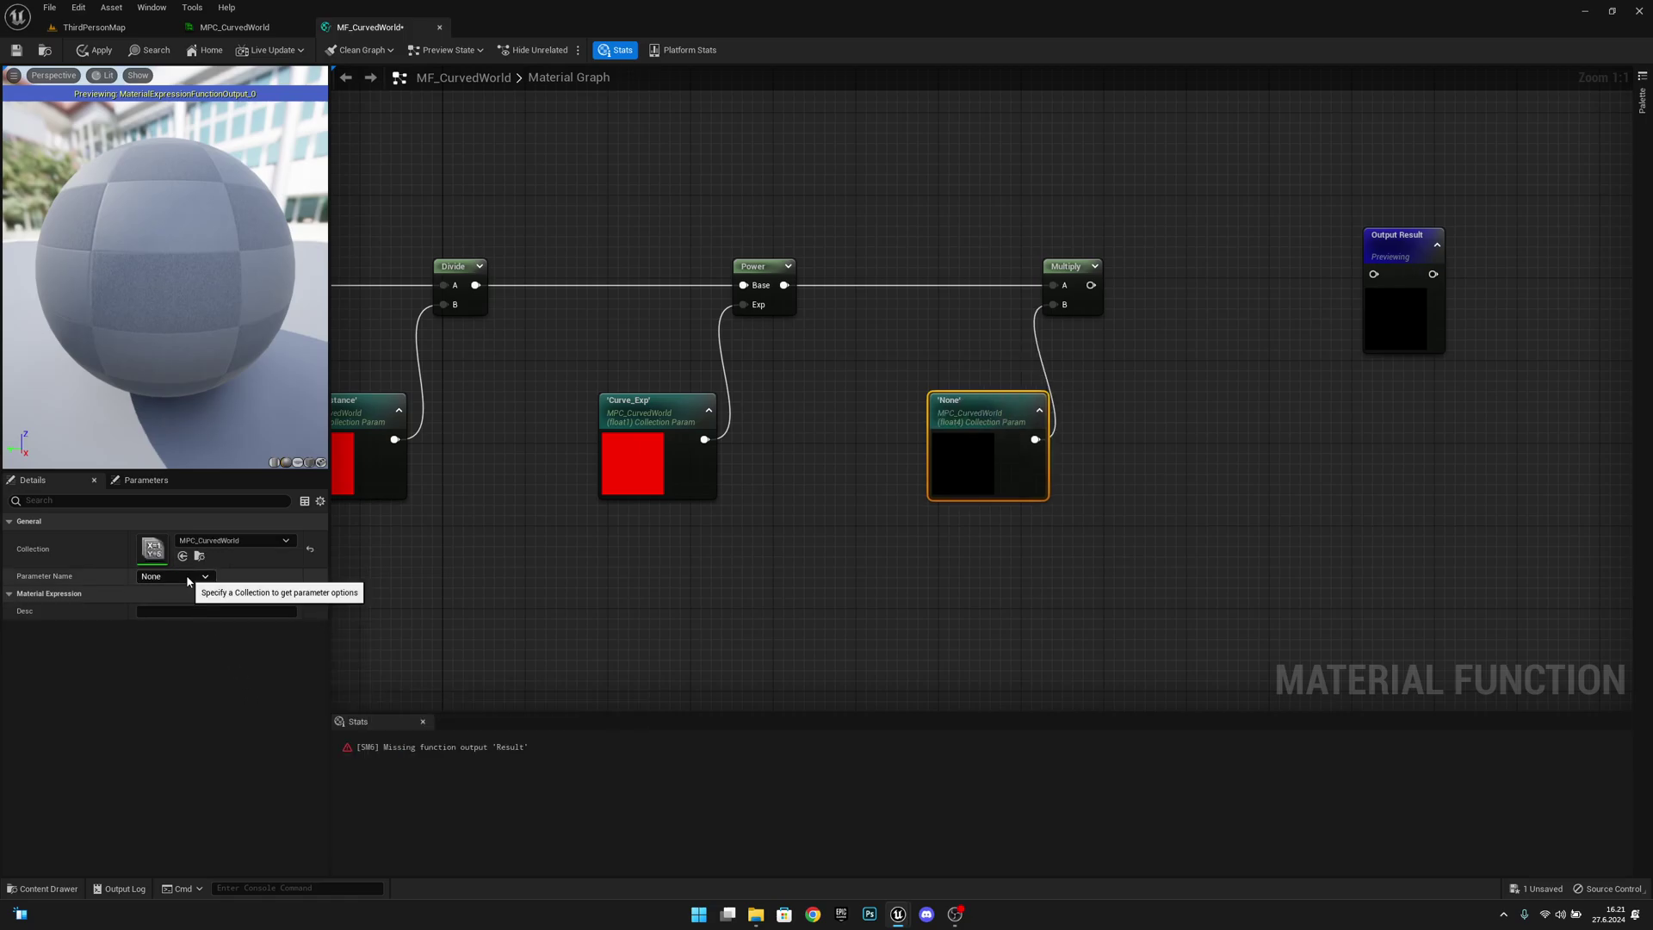
click(188, 578)
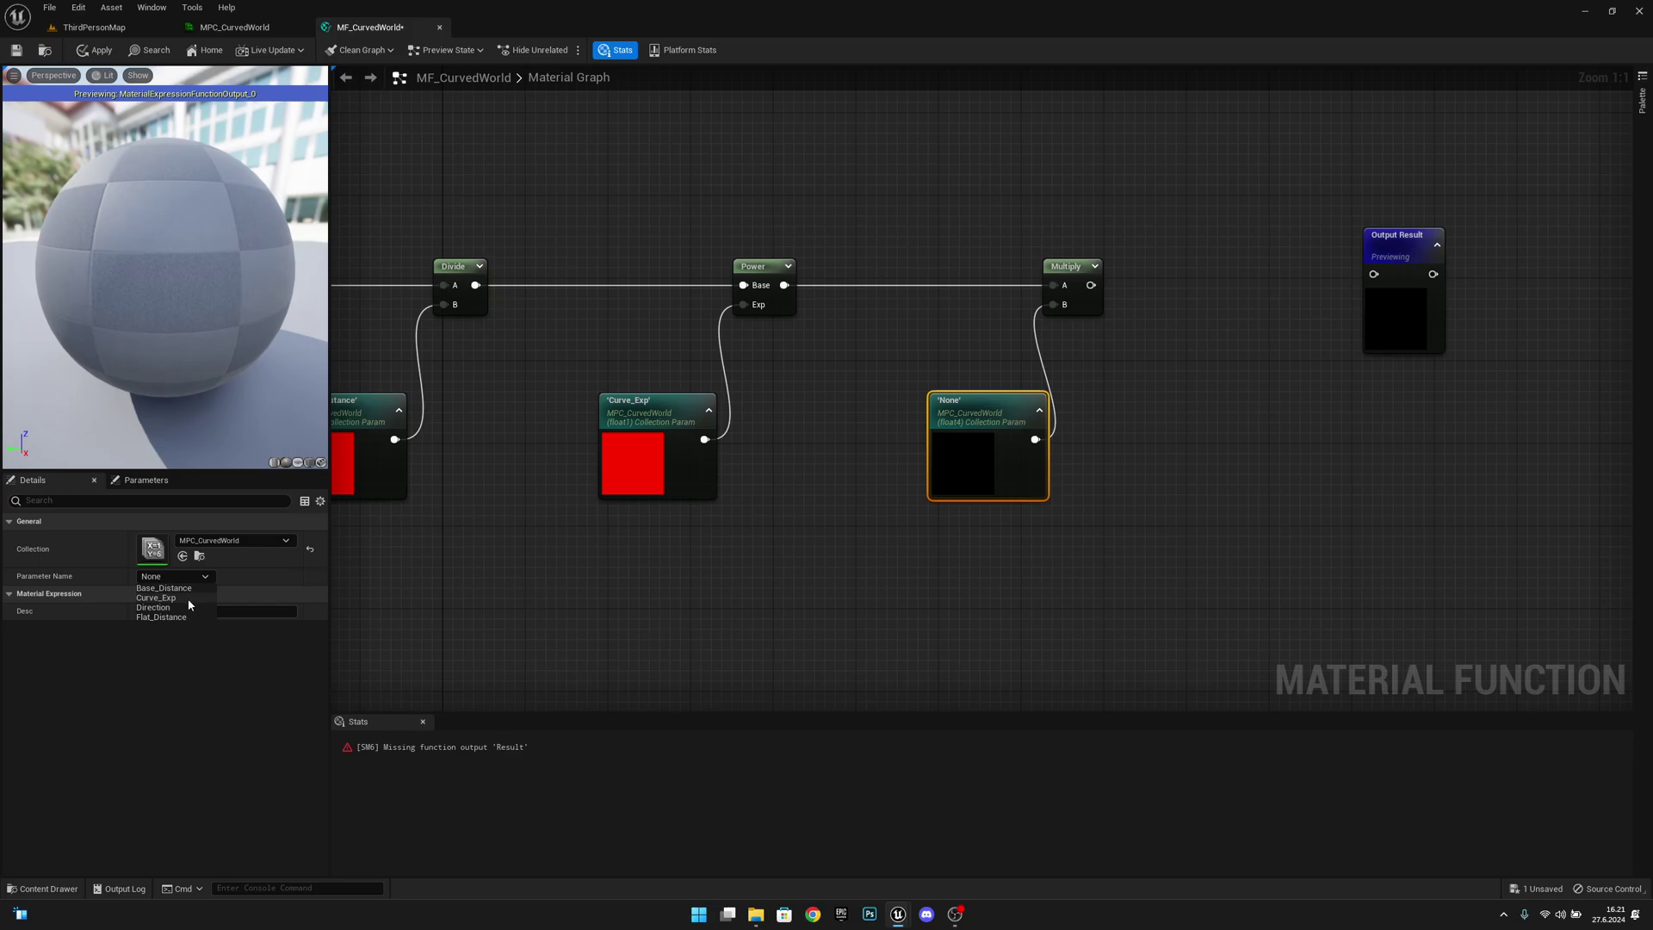
click(186, 607)
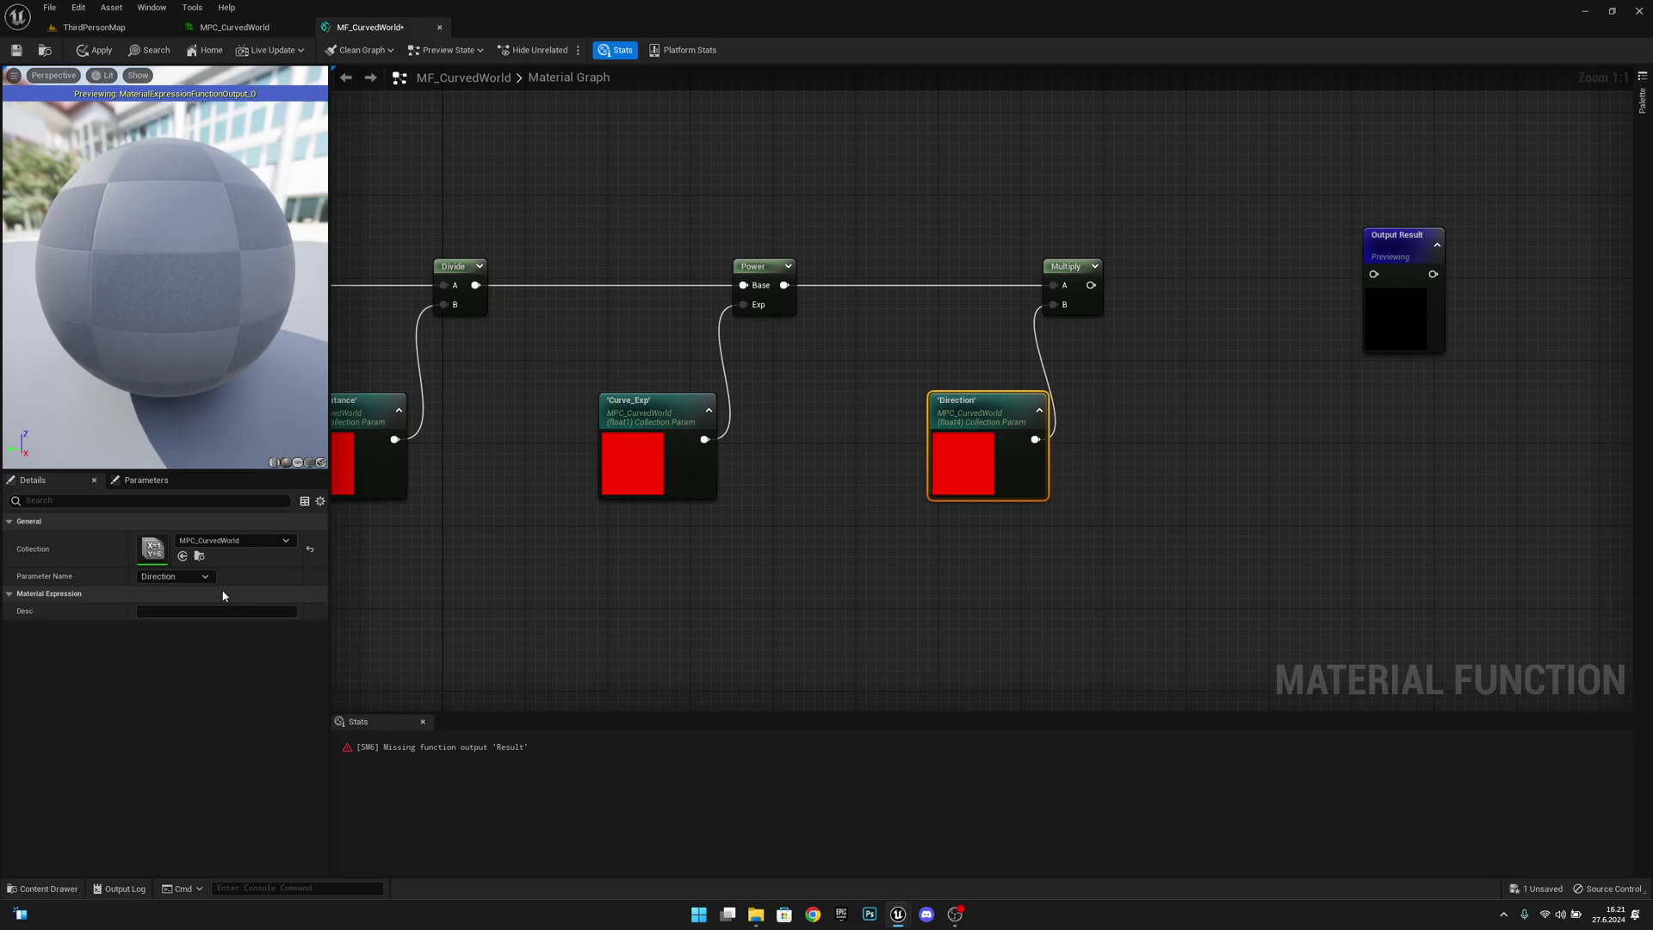
Connect the Multiply node's output to the Output Result node
right_drag(944, 535, 678, 520)
drag(825, 271, 1110, 263)
Review the full node chain from Absolute World Position and Camera Position through to Output Result, including its collection parameters
right_drag(790, 500, 1022, 456)
right_drag(898, 367, 1063, 591)
scroll(728, 473, down, 4)
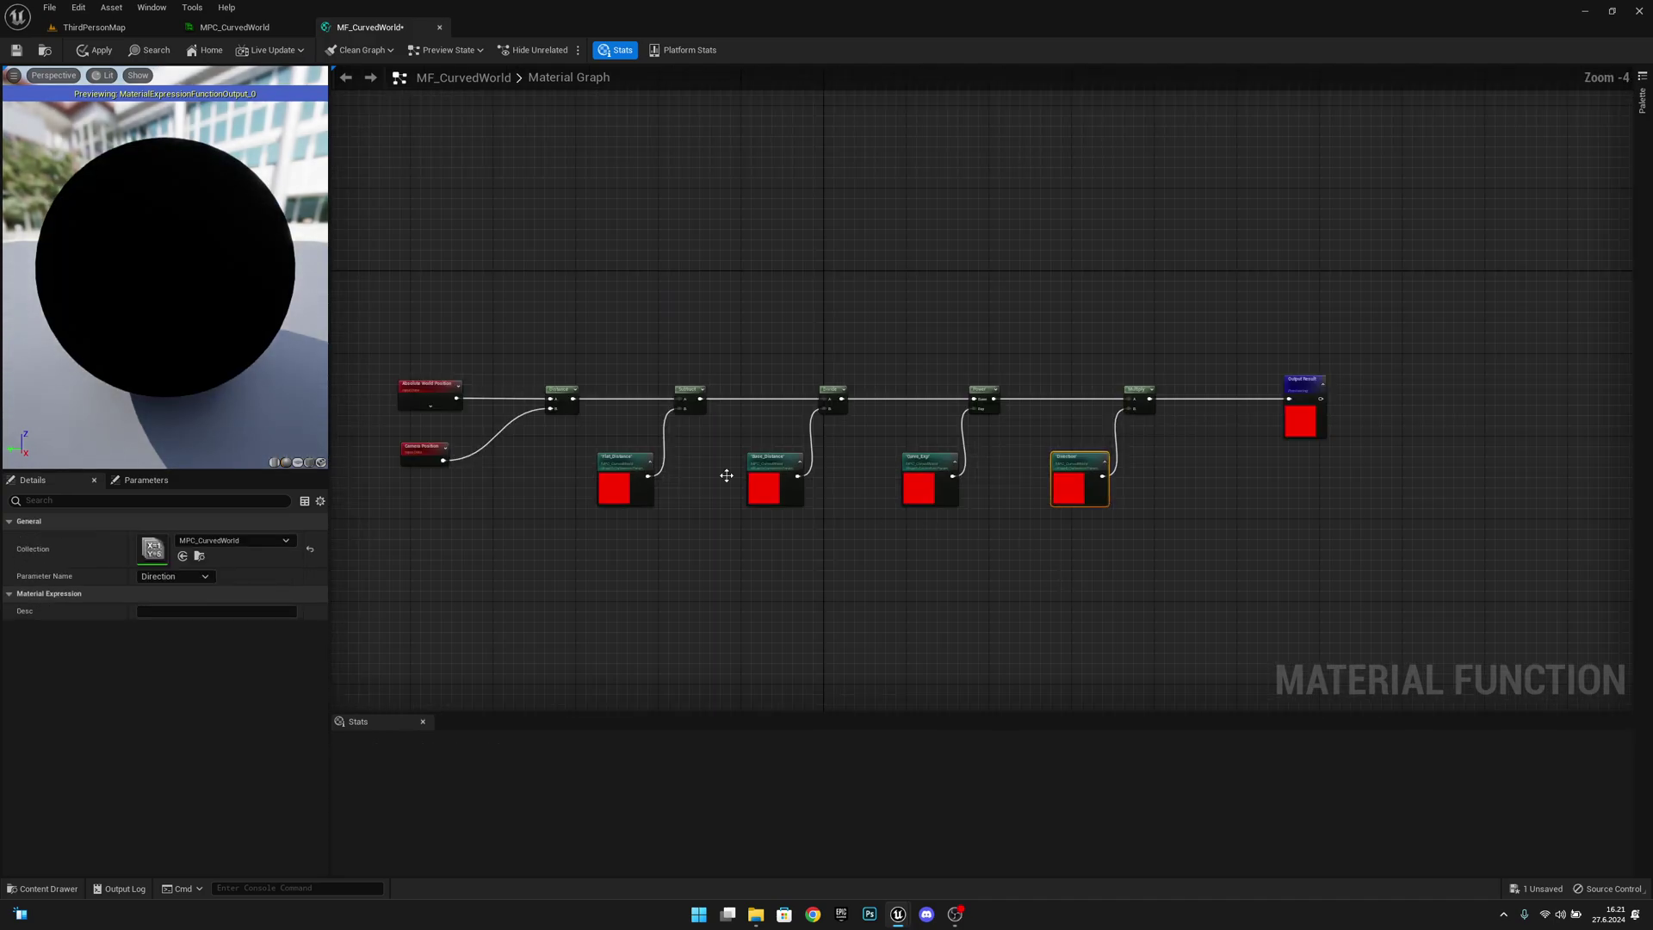
scroll(775, 475, up, 3)
right_drag(851, 477, 827, 437)
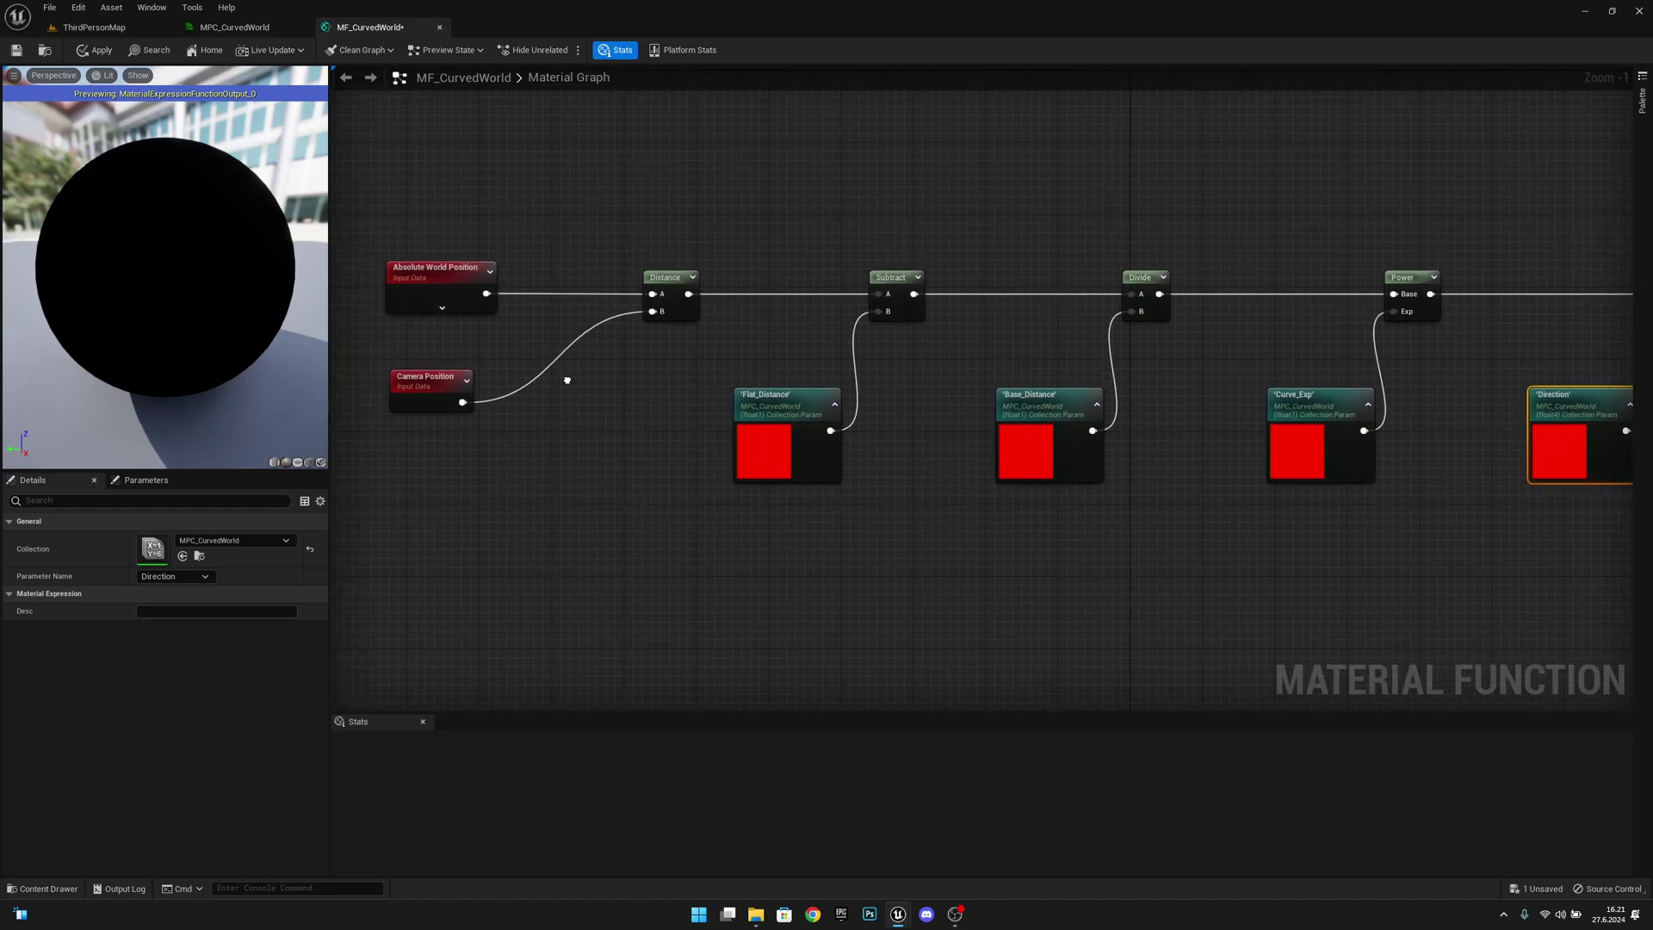
right_drag(1368, 540, 1333, 548)
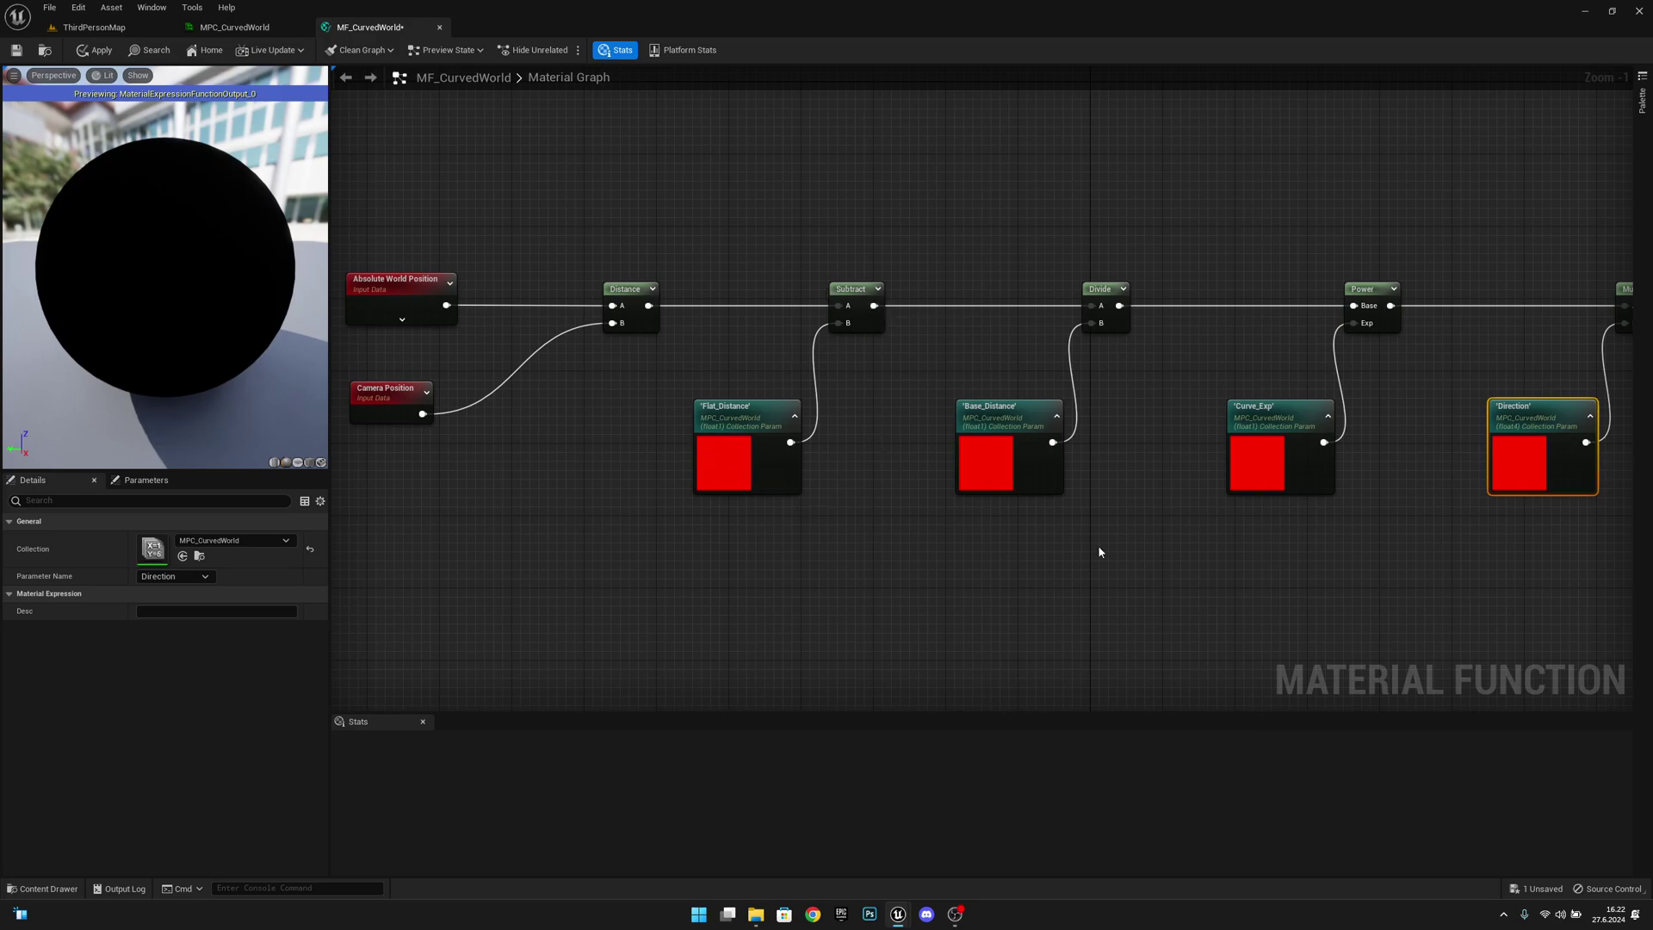
right_drag(1100, 549, 927, 524)
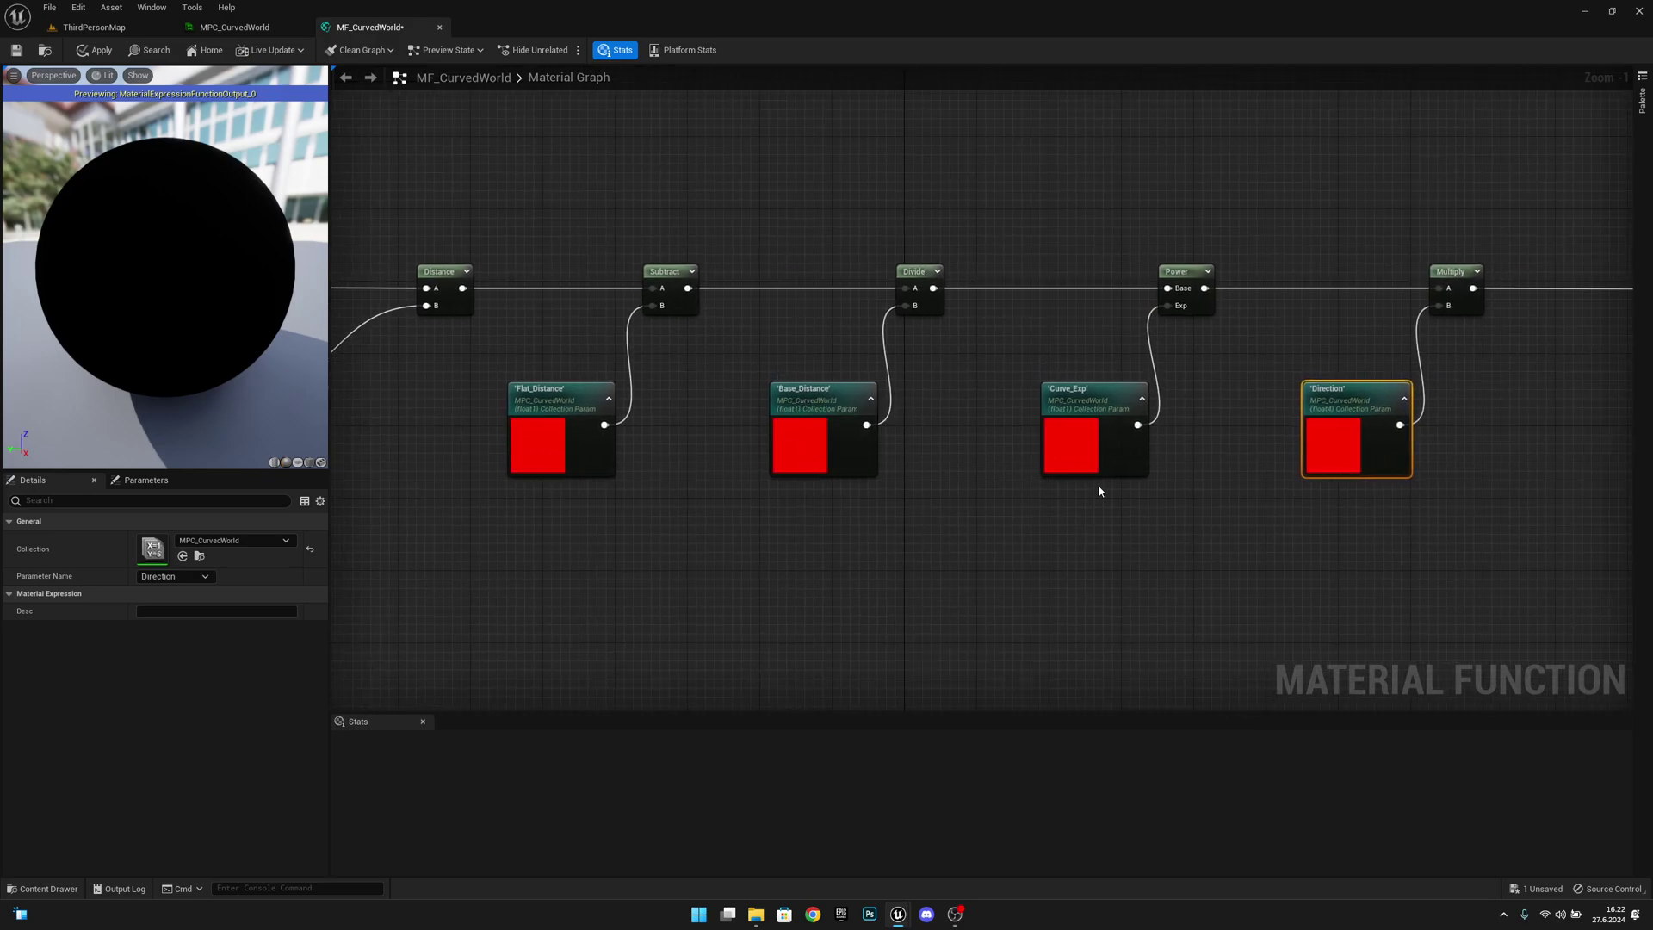
right_drag(1099, 487, 979, 493)
right_drag(916, 556, 820, 558)
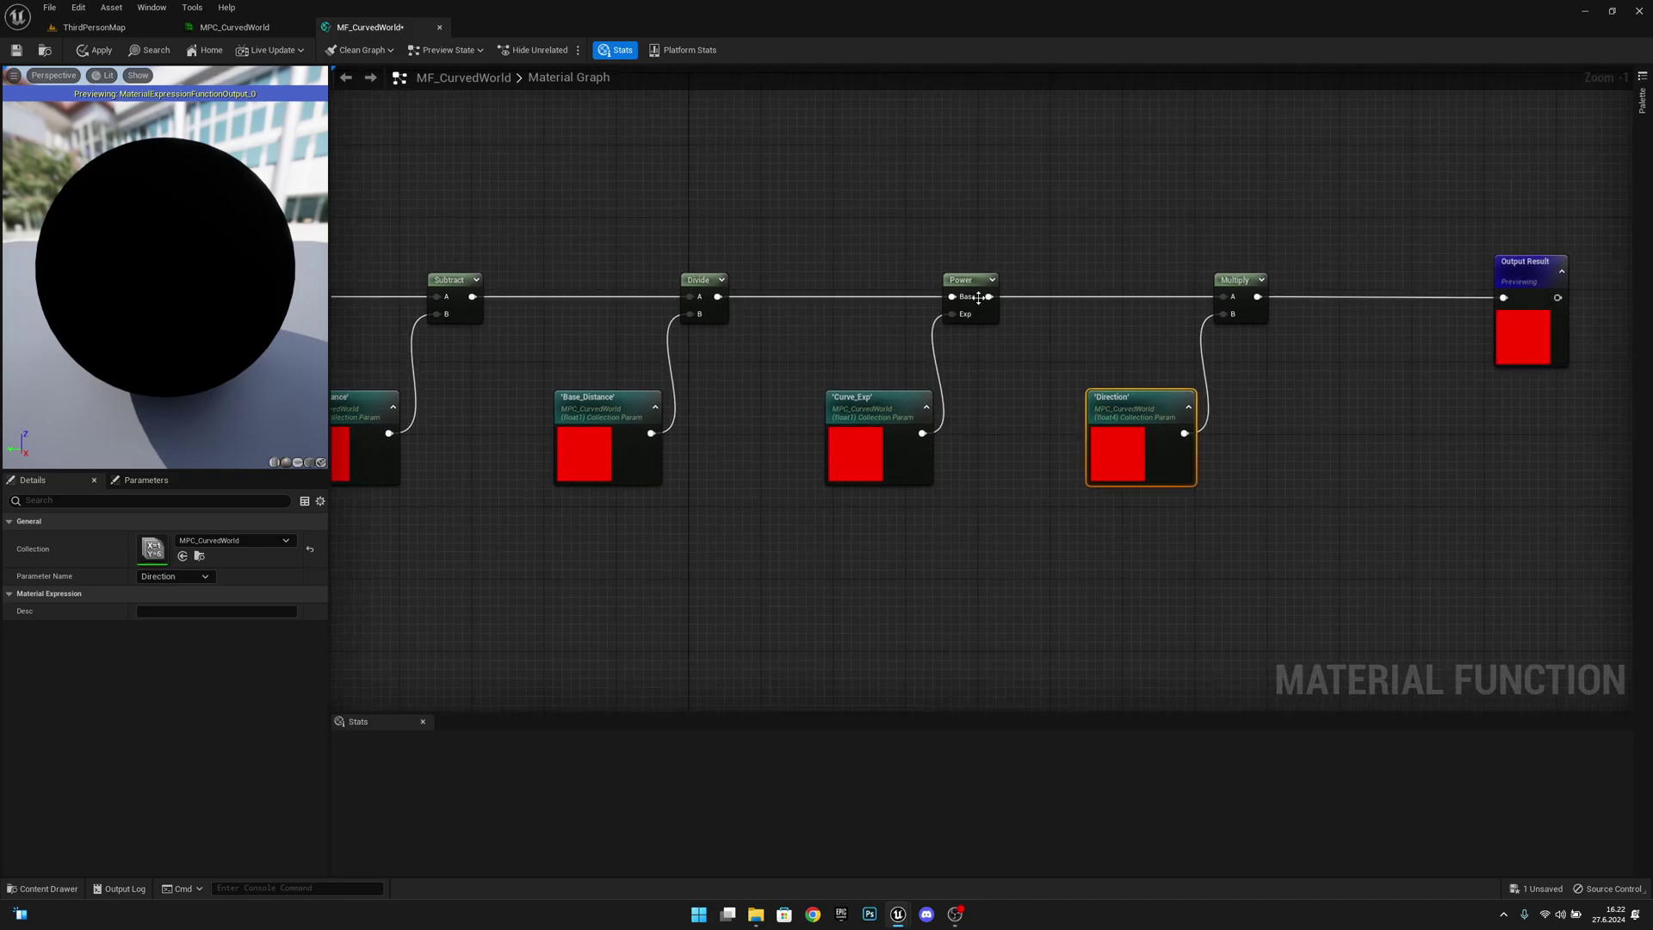
click(826, 407)
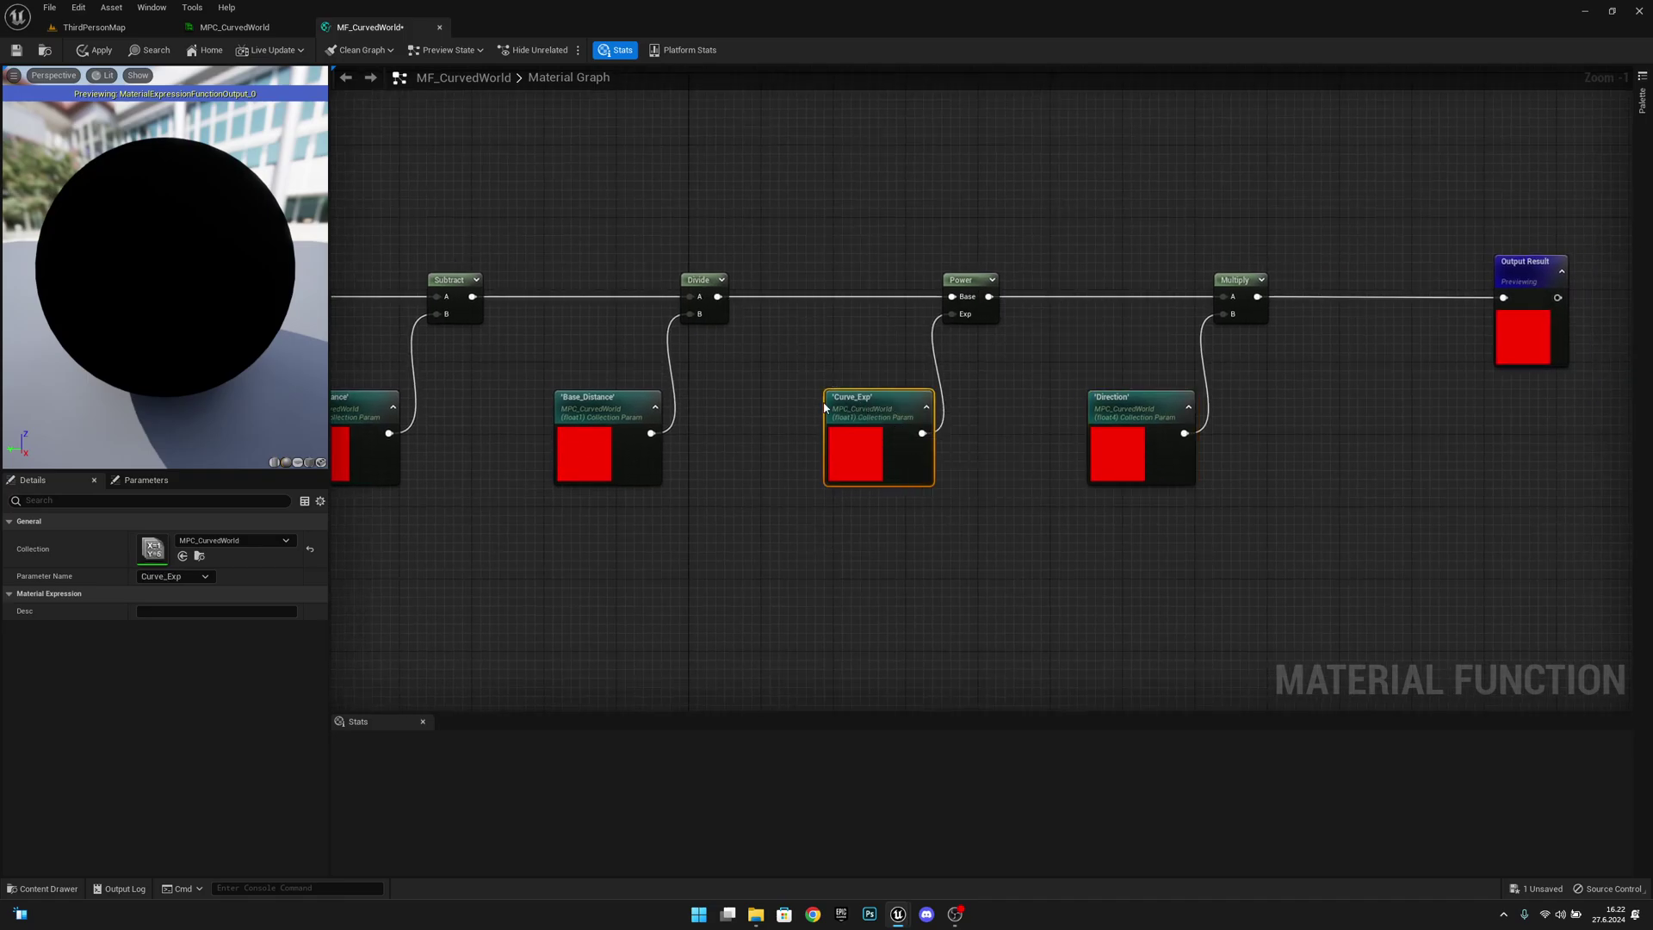
right_drag(1207, 394, 718, 421)
right_drag(989, 380, 1162, 414)
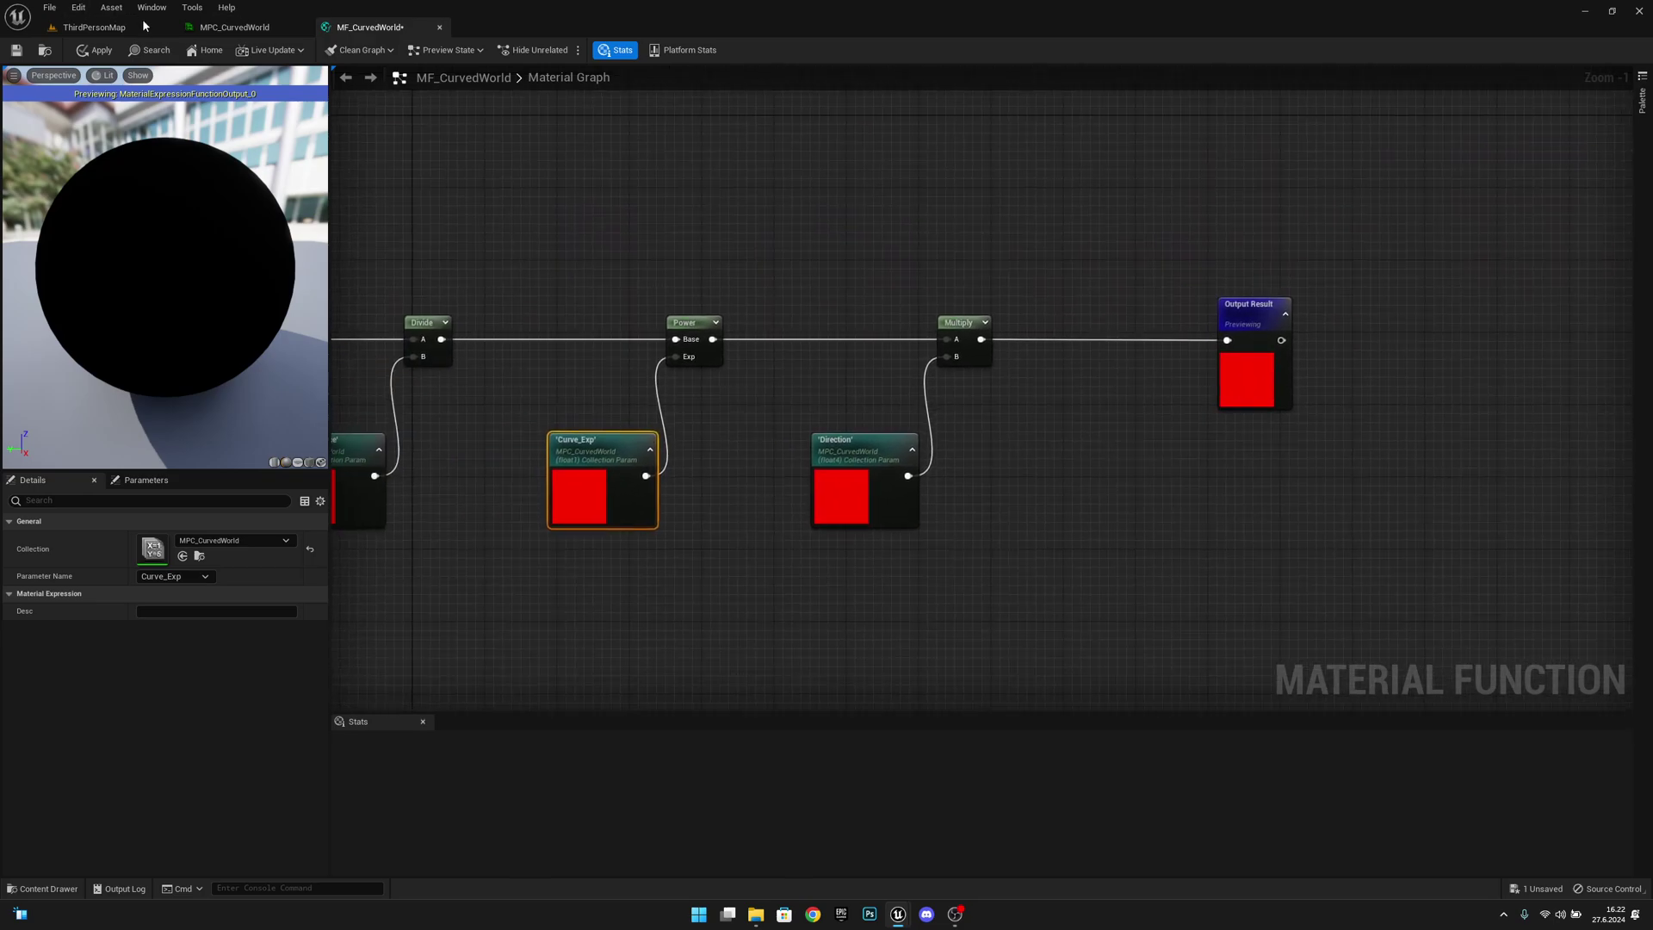
Apply and save the MF_CurvedWorld material function and close its editor
click(89, 52)
click(440, 28)
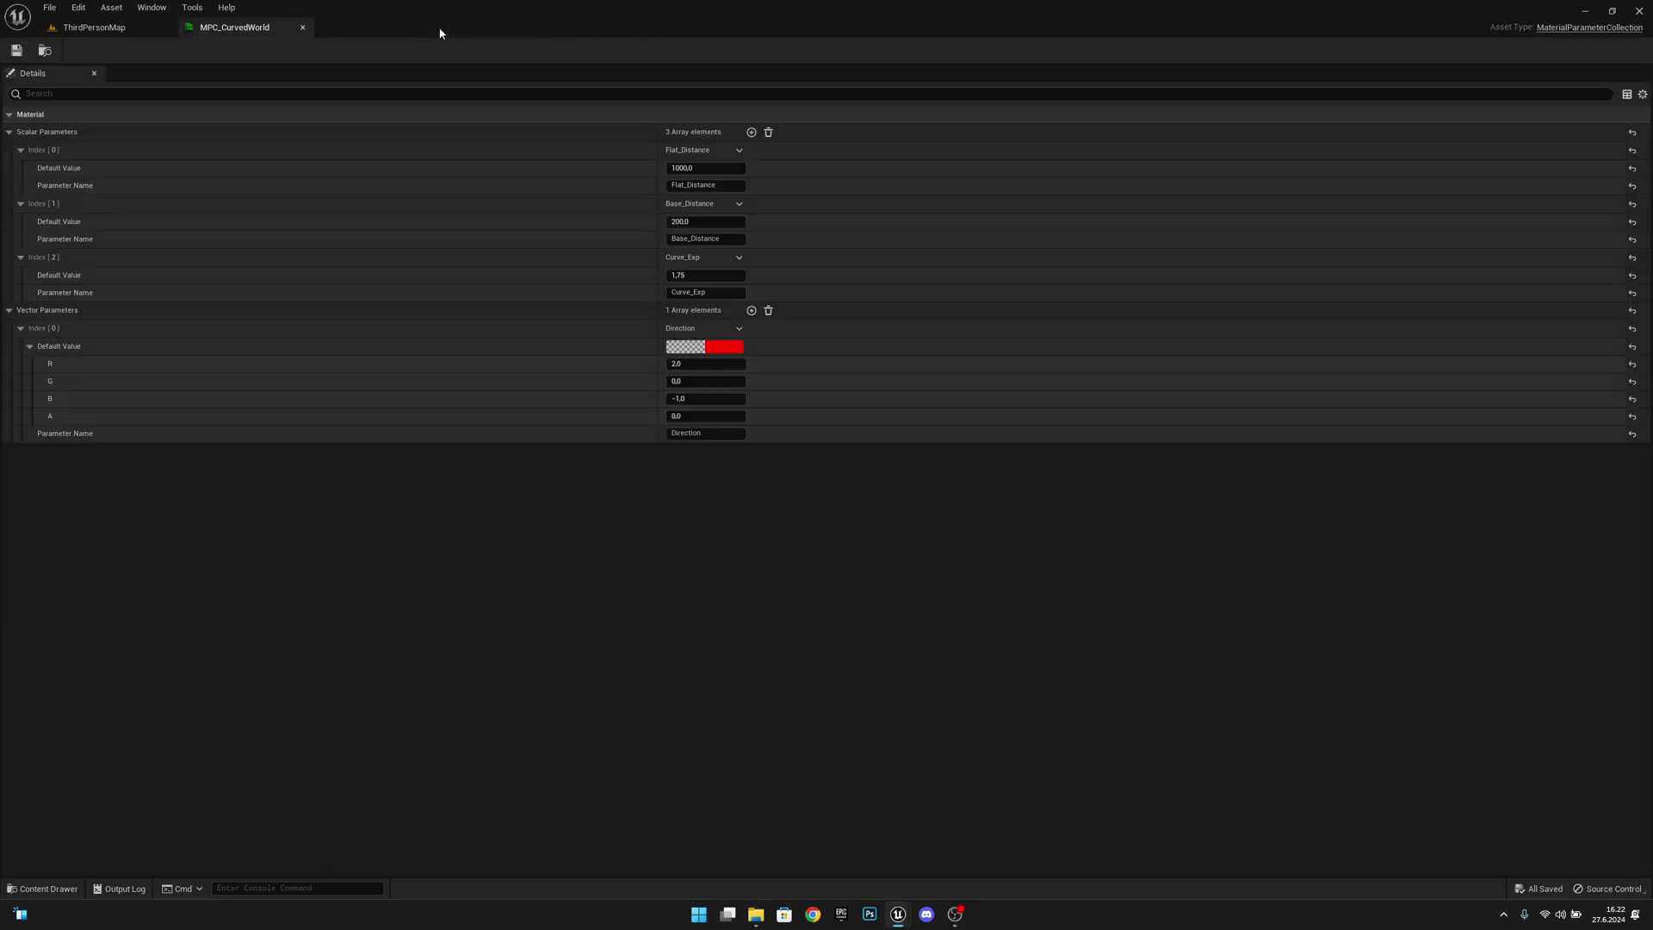
Return to ThirdPersonMap, open BP_Basetile from the Blueprints folder, and show its road components in the 3D preview
click(109, 33)
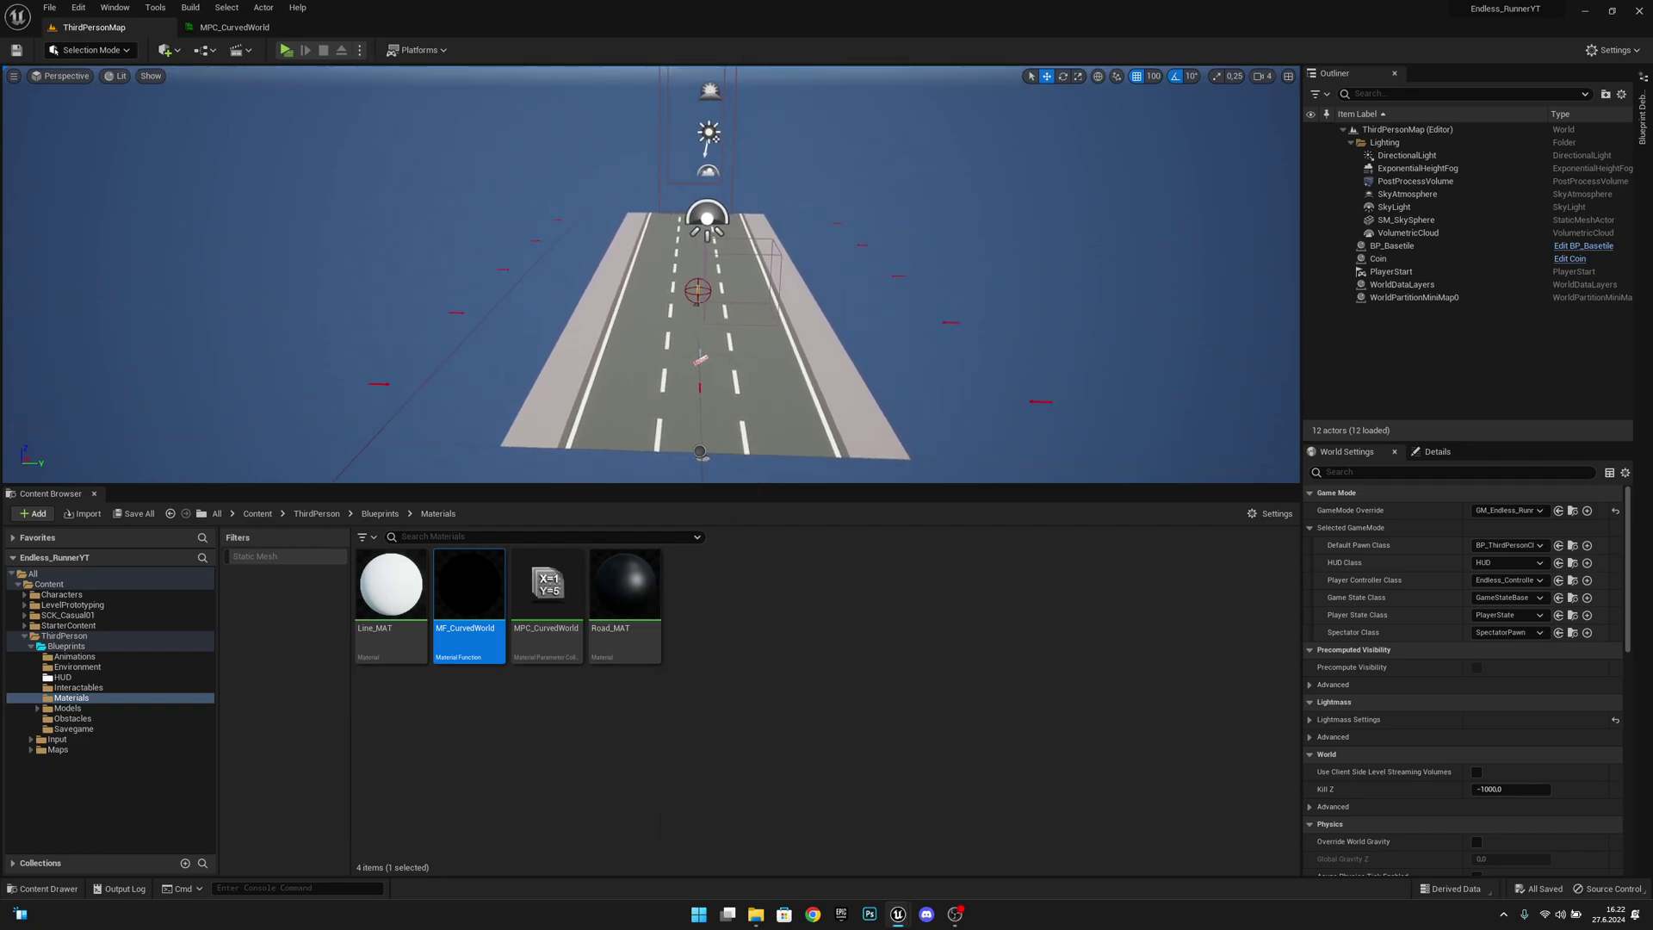
click(379, 513)
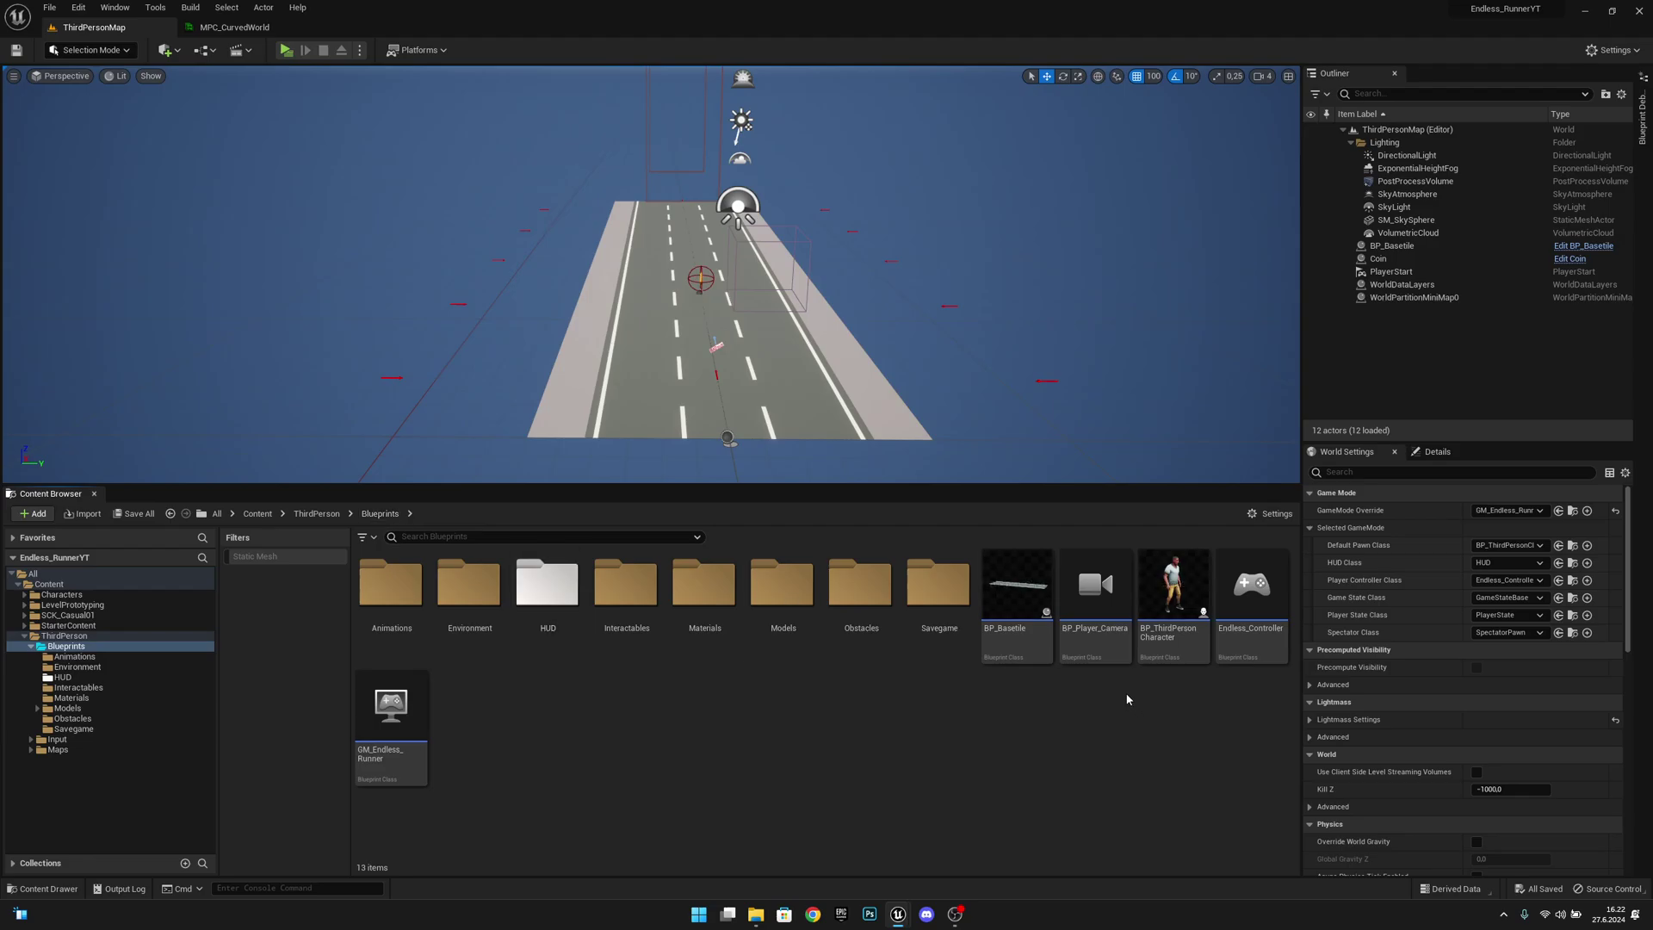
click(1026, 587)
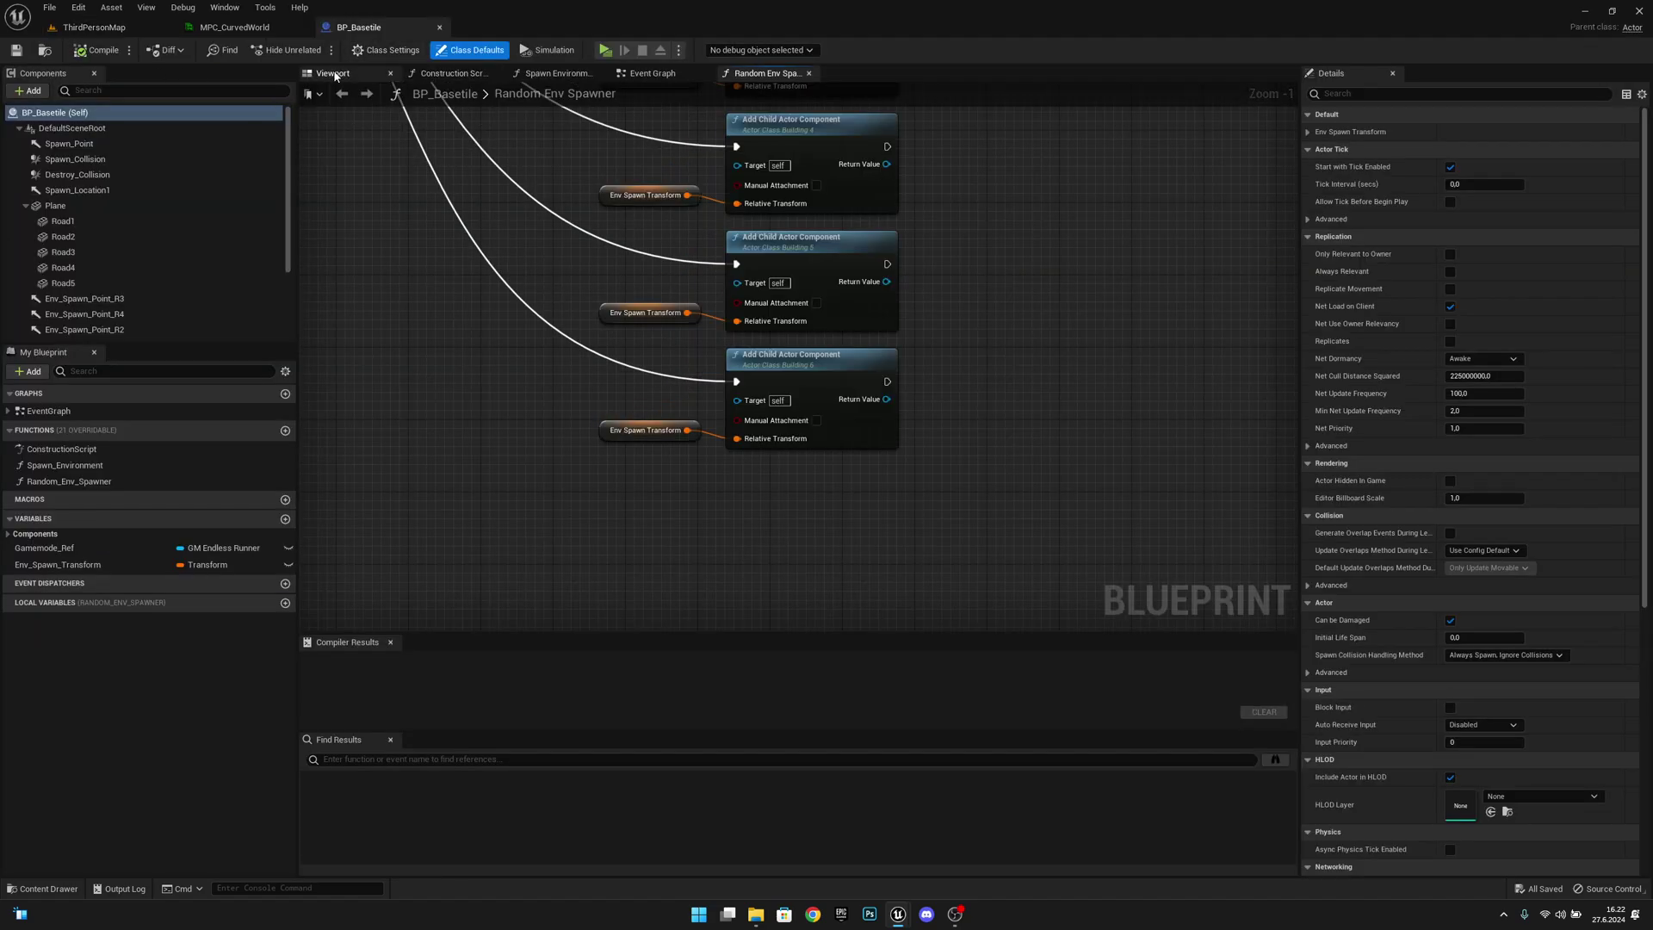
click(333, 73)
right_drag(602, 345, 720, 330)
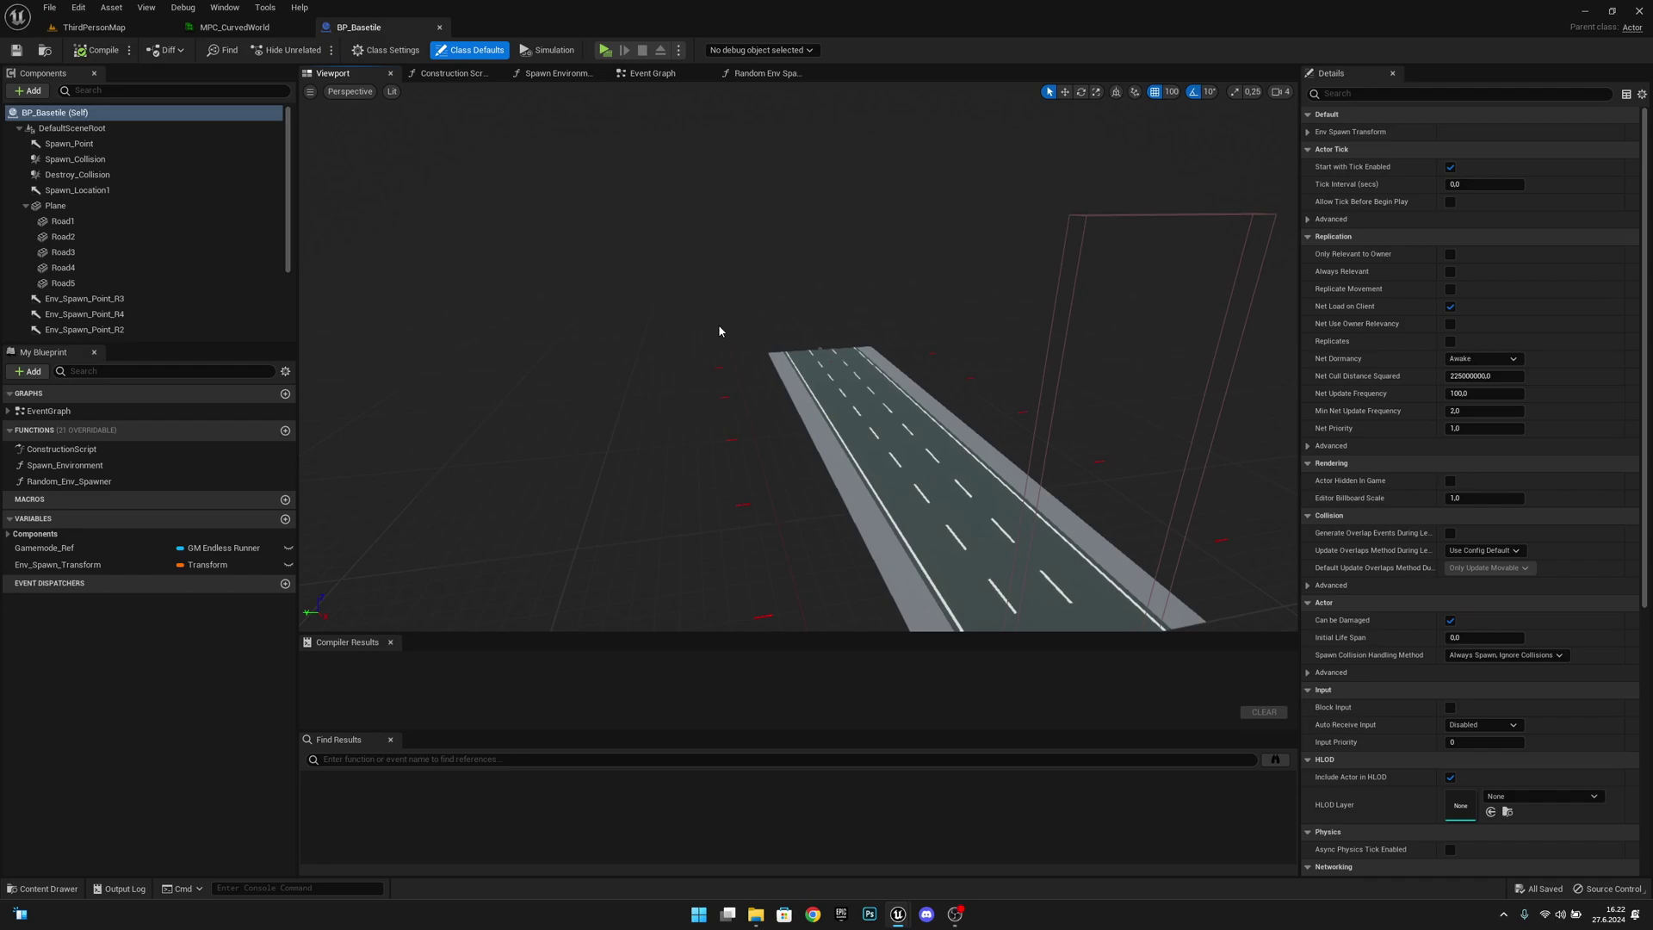
Close BP_Basetile and open the Mat material from the Models folder
click(439, 26)
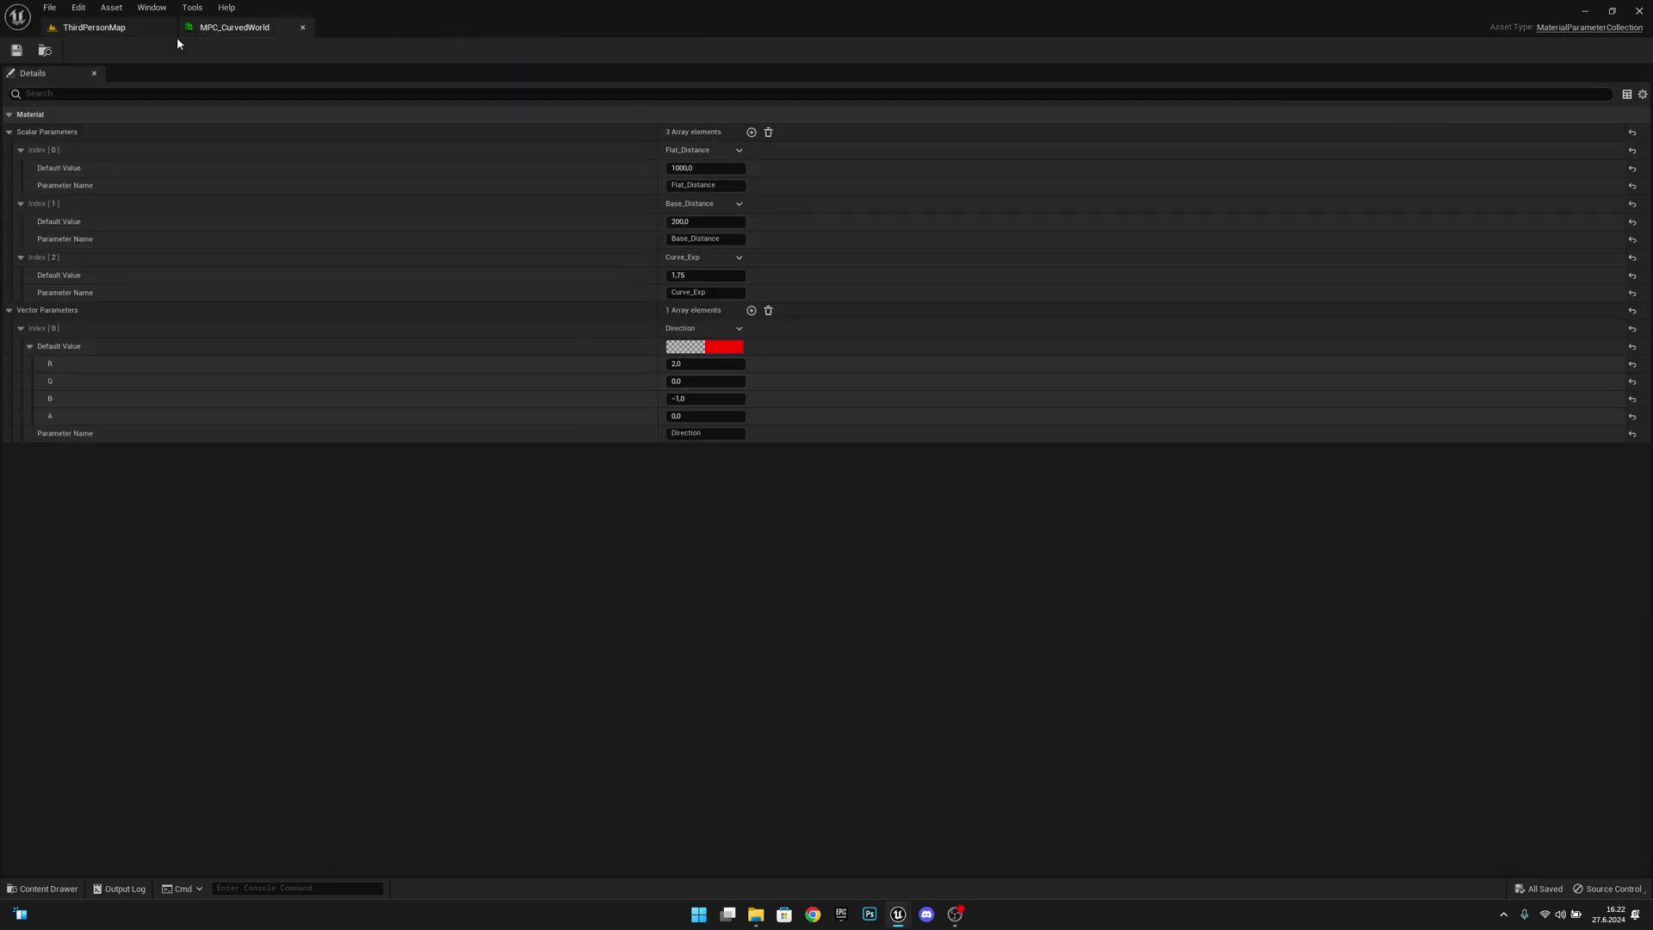
click(129, 27)
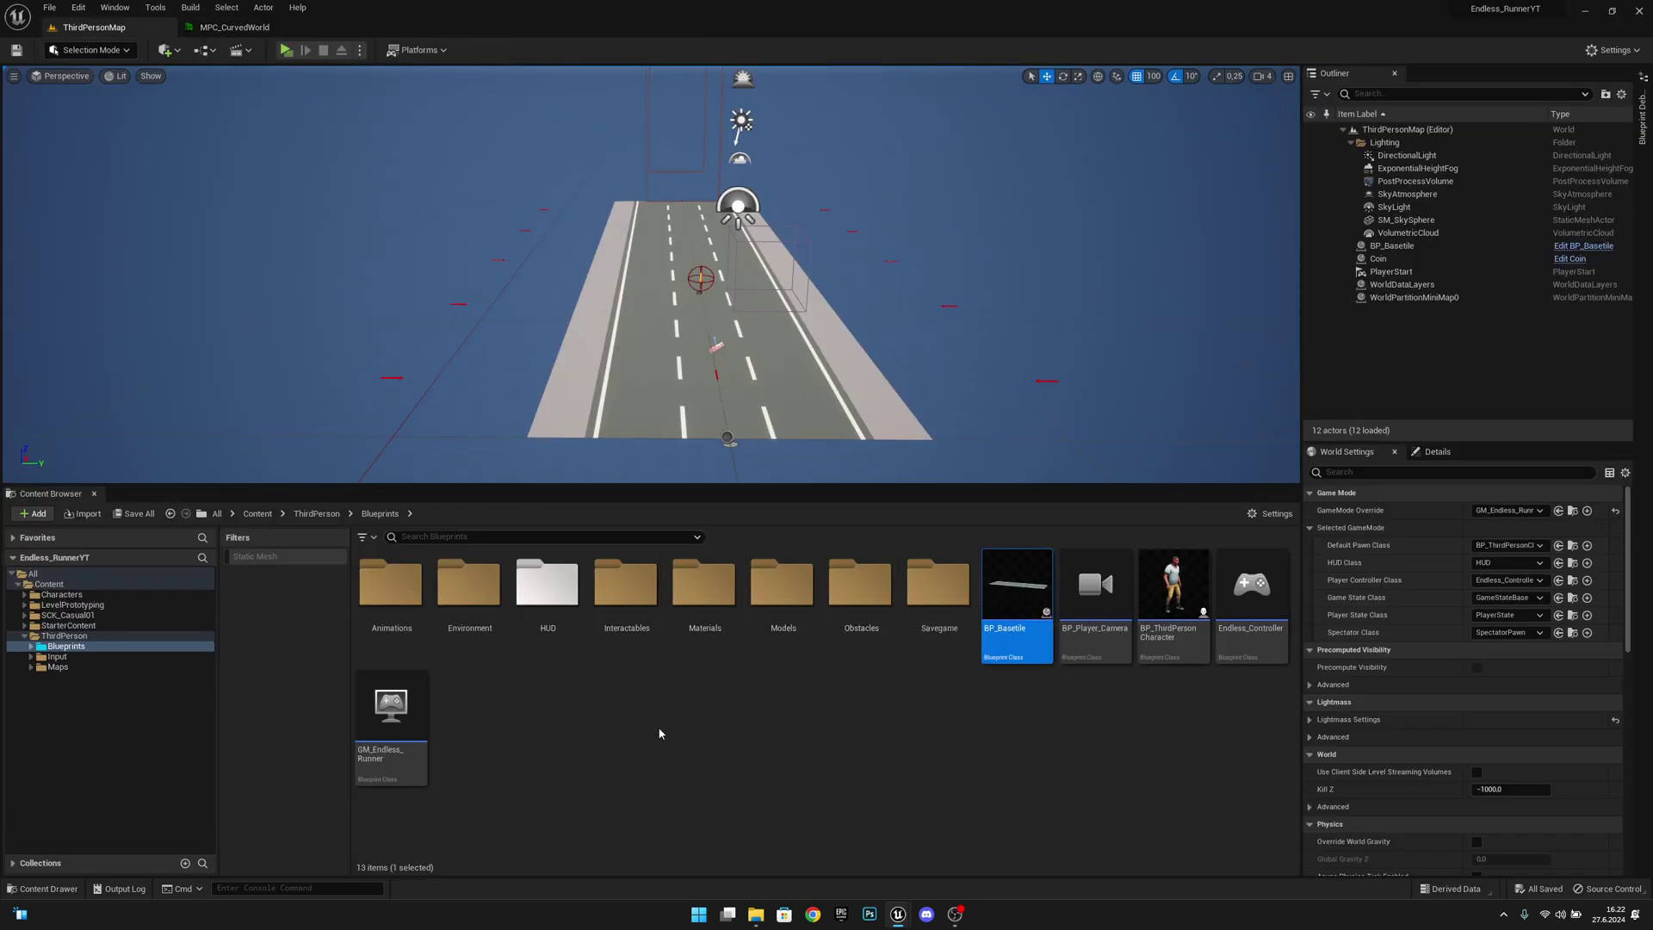
double_click(811, 595)
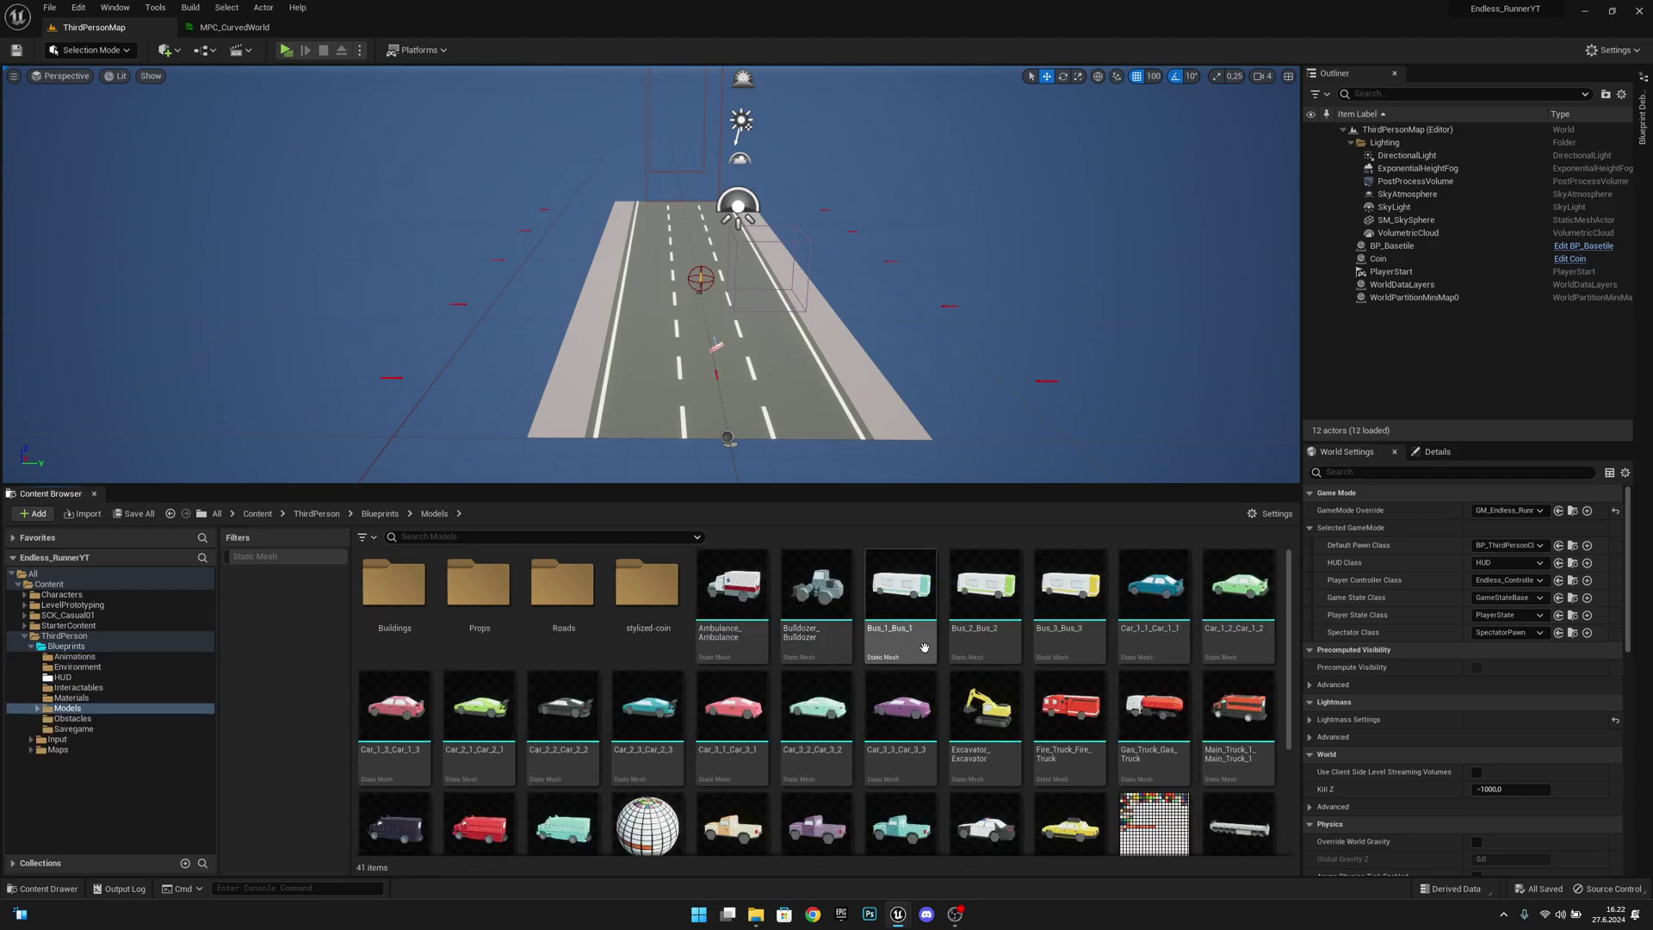
scroll(927, 706, down, 1)
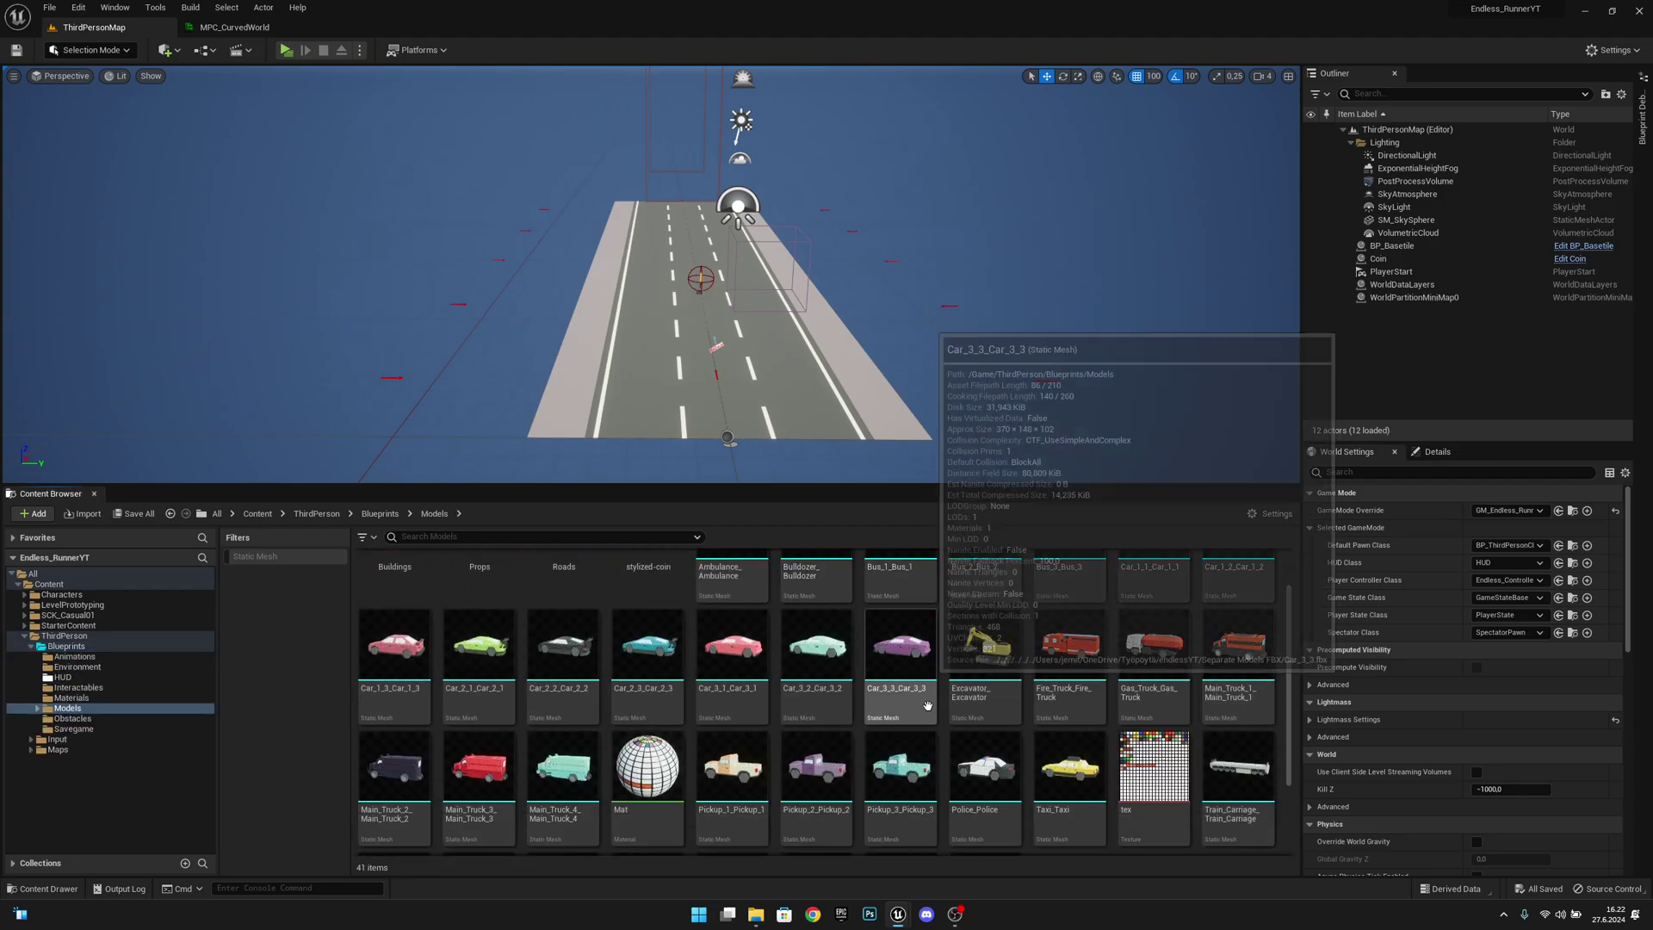
double_click(657, 784)
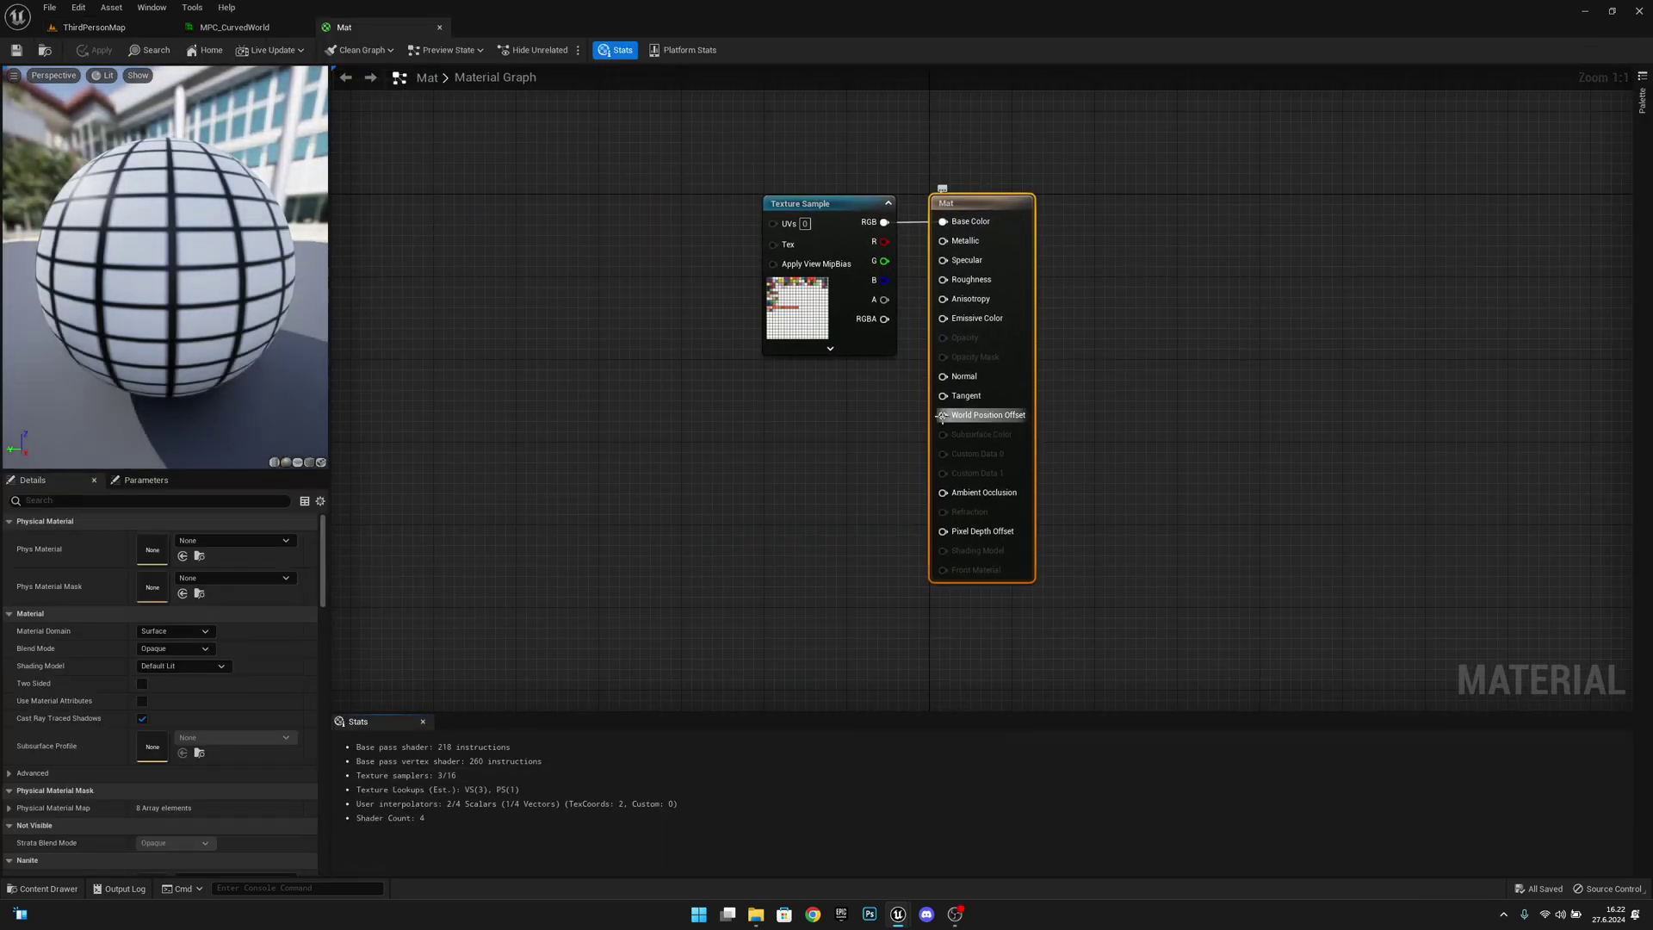
drag(942, 415, 859, 465)
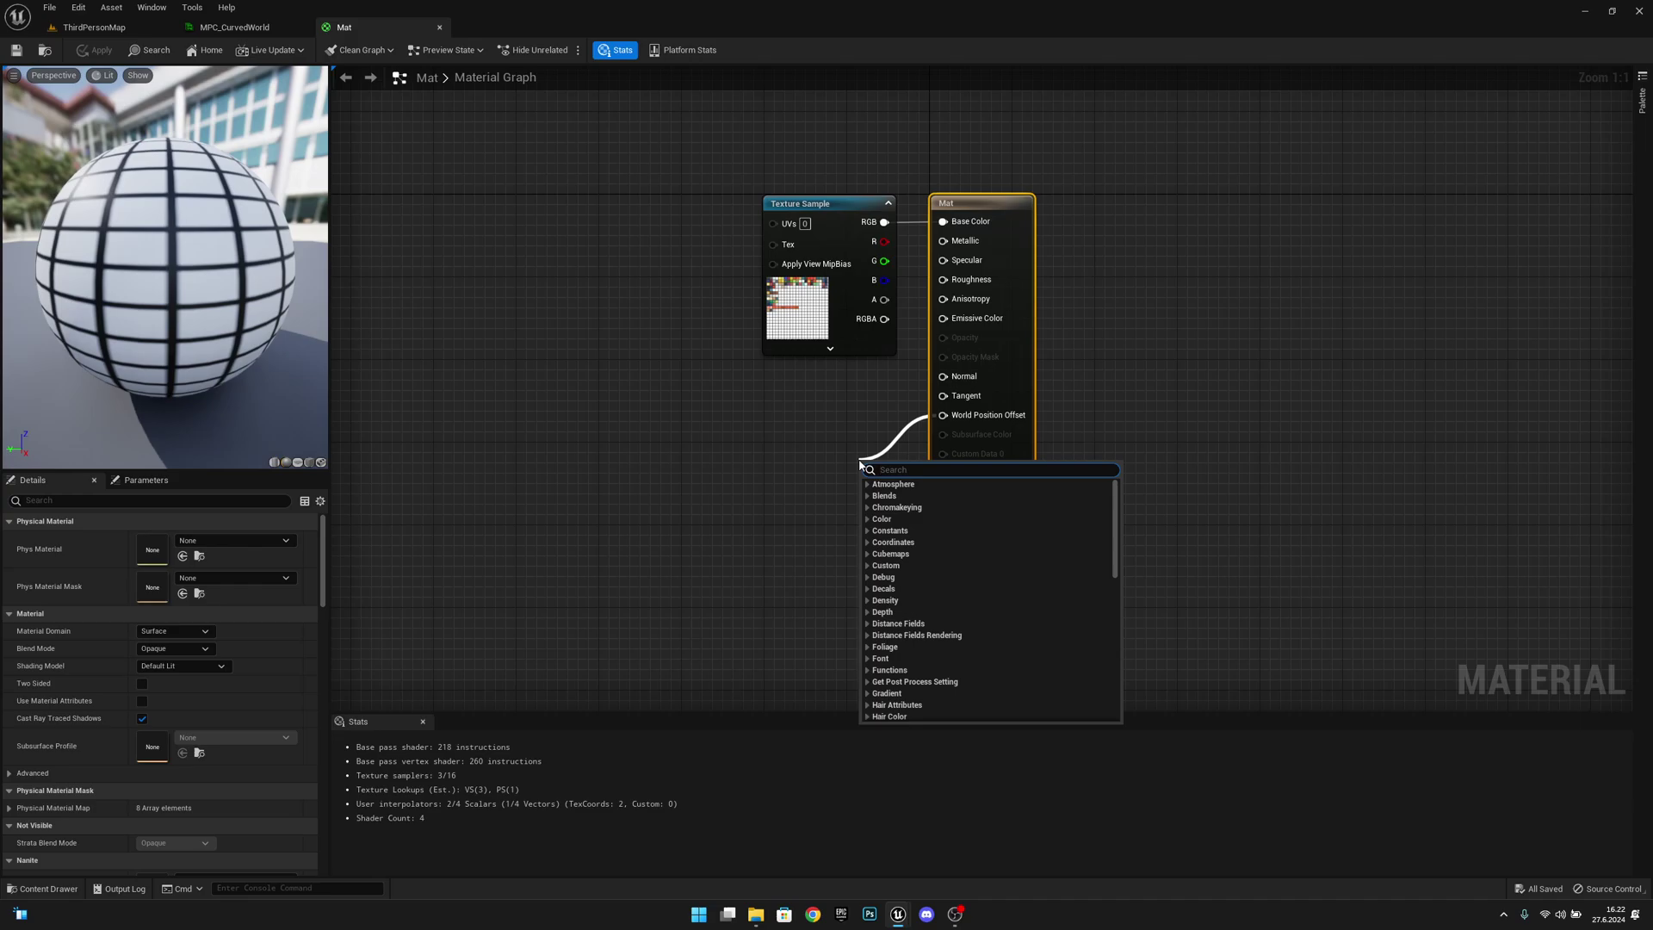
text(mnpc)
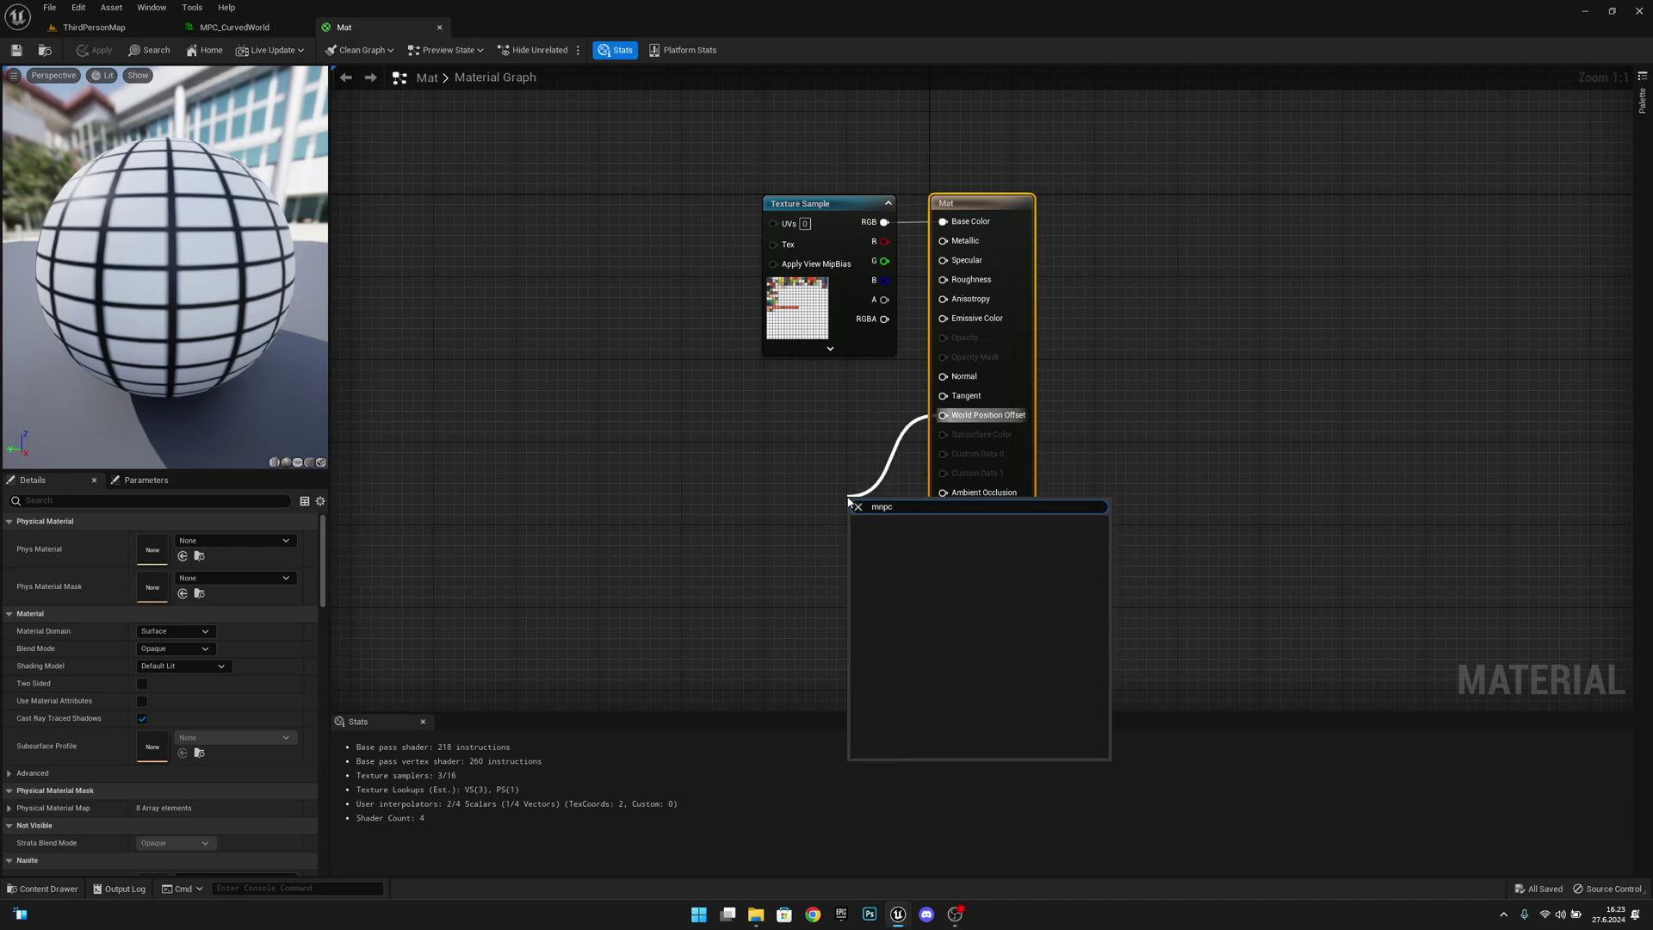
key(BackSpace)
key(BackSpace)
key(BackSpace)
key(BackSpace)
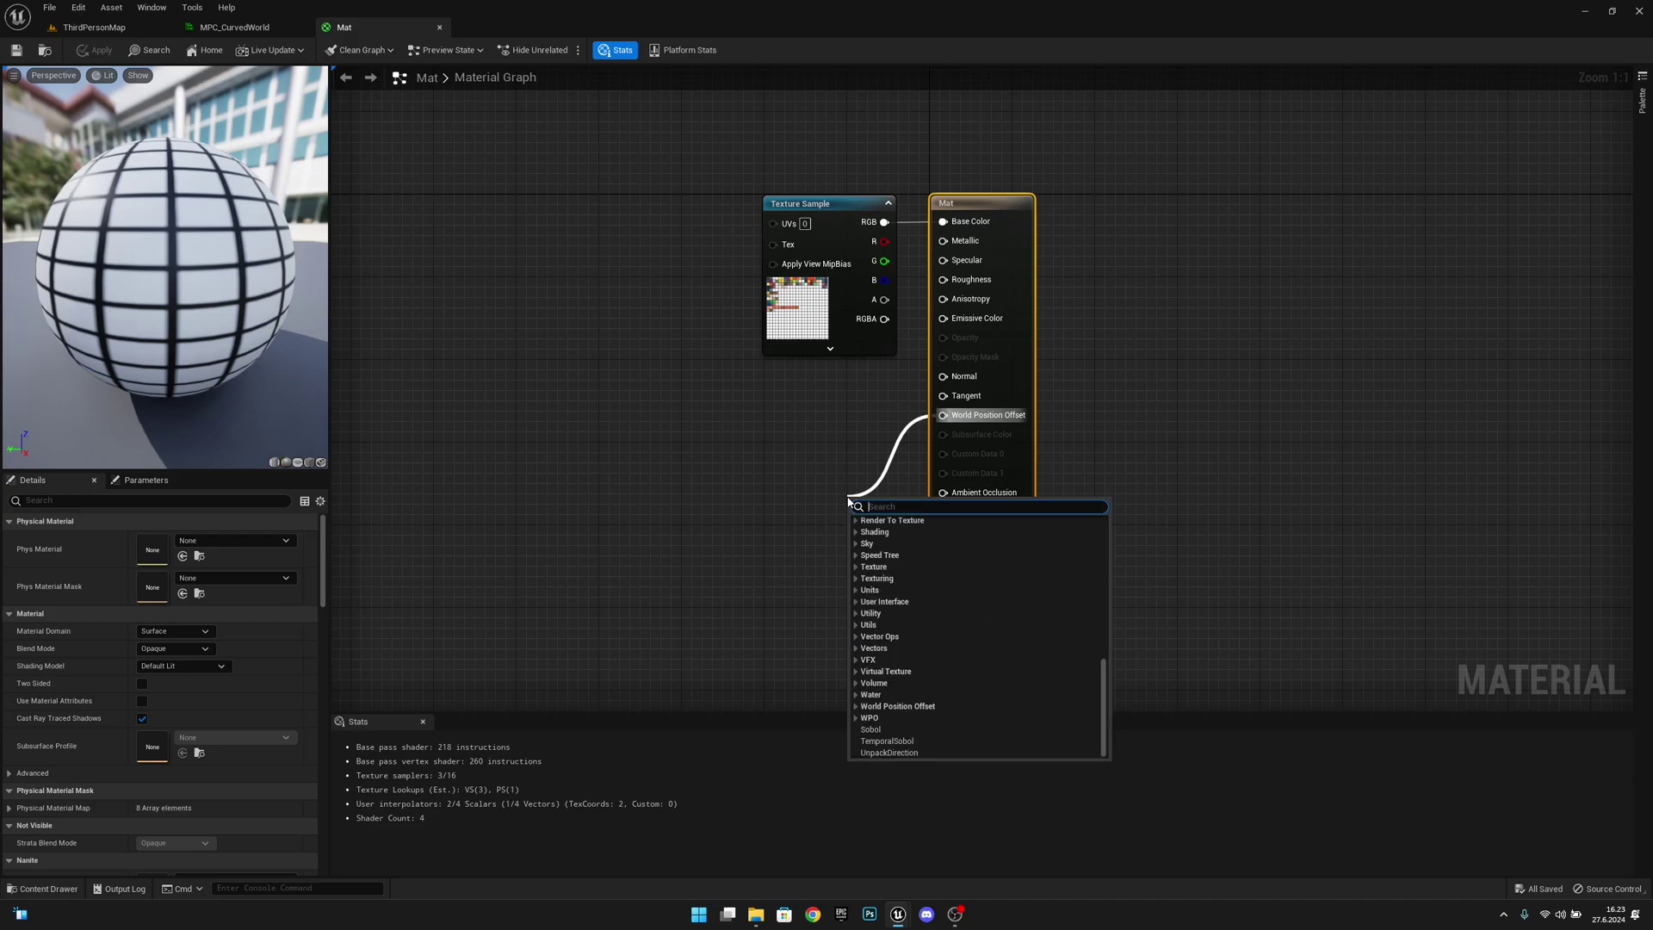
scroll(827, 465, down, 1)
text(materi)
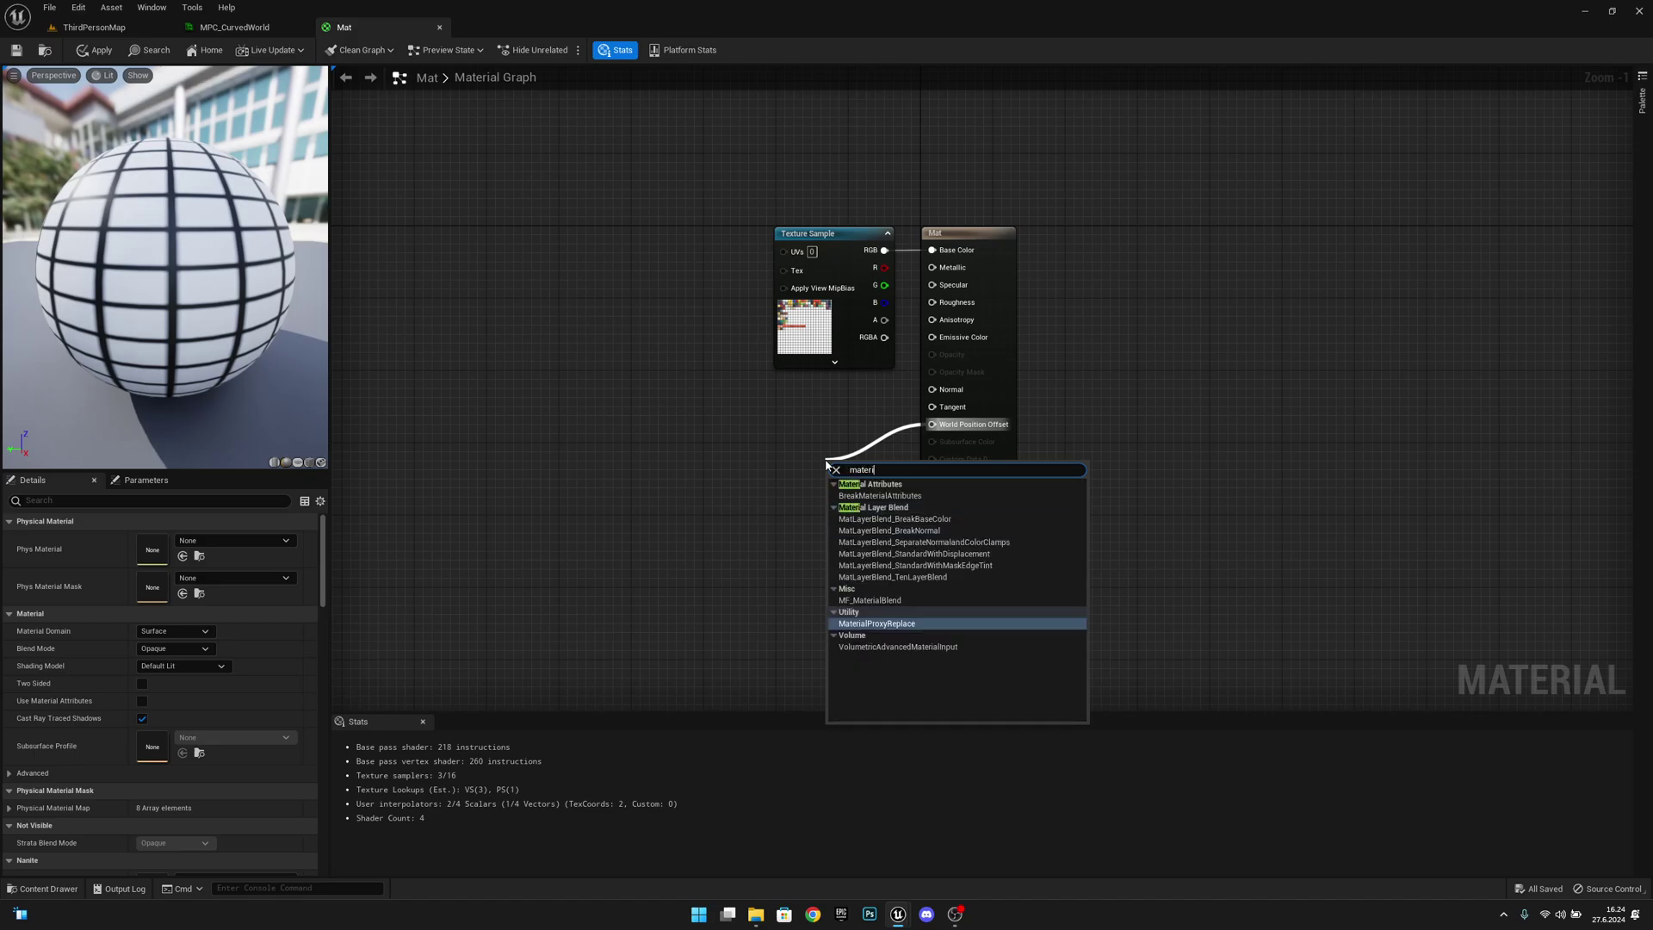
text(al func)
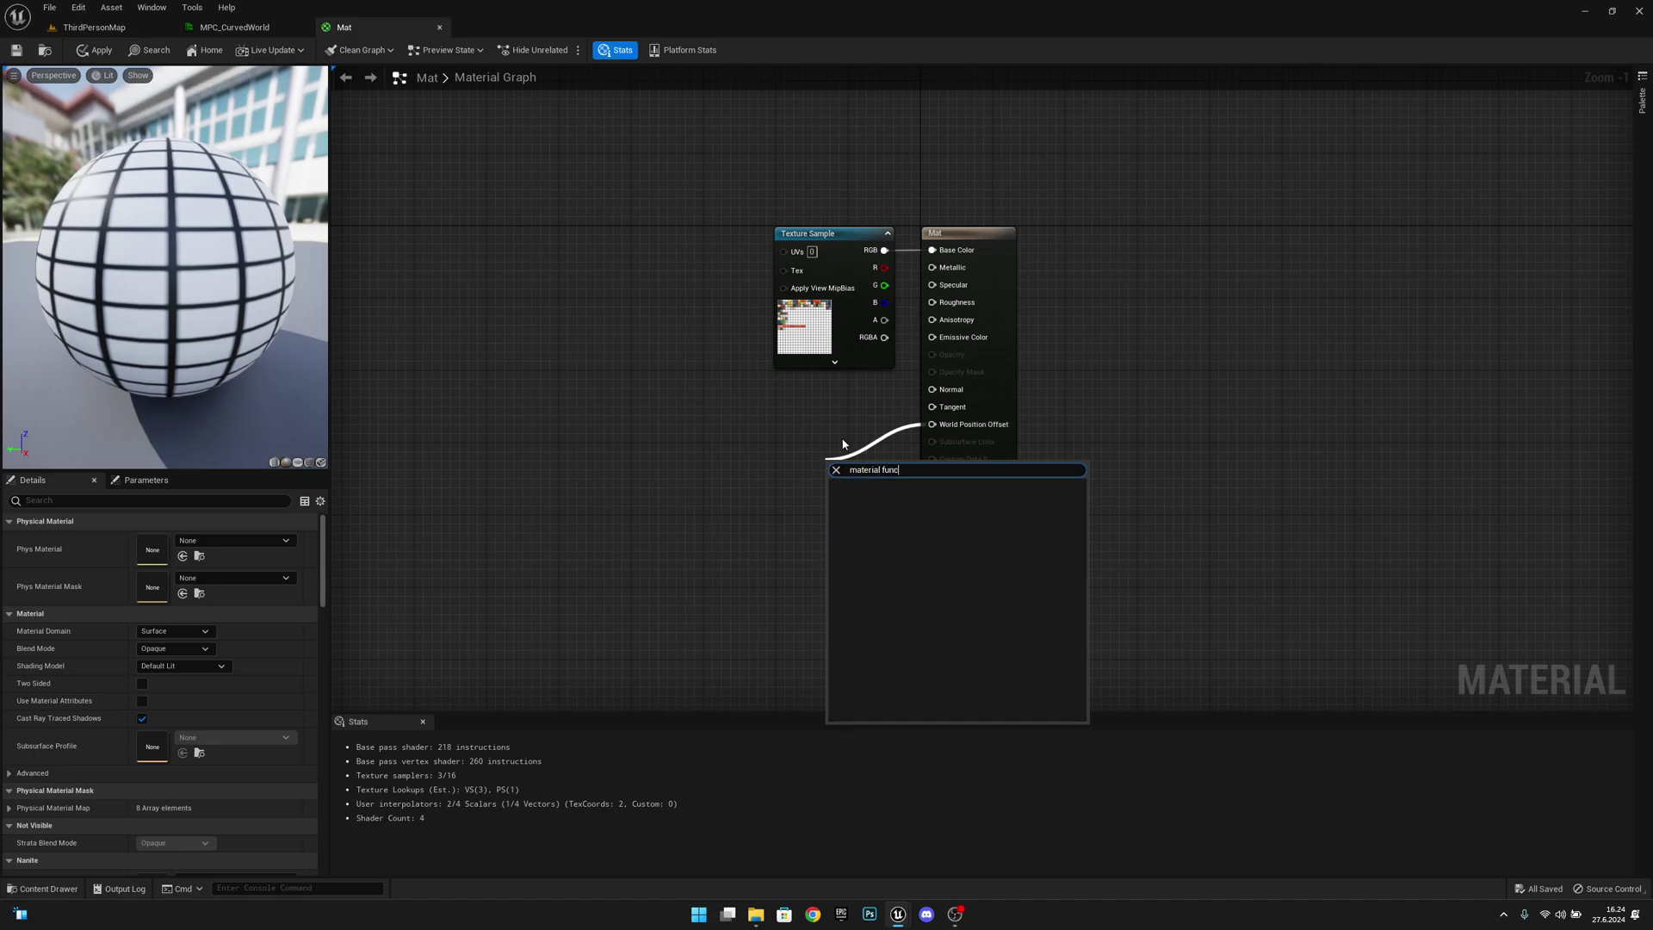
click(746, 462)
Add a Material Function Call node set to MF_CurvedWorld and connect its Result to World Position Offset
right_click(769, 460)
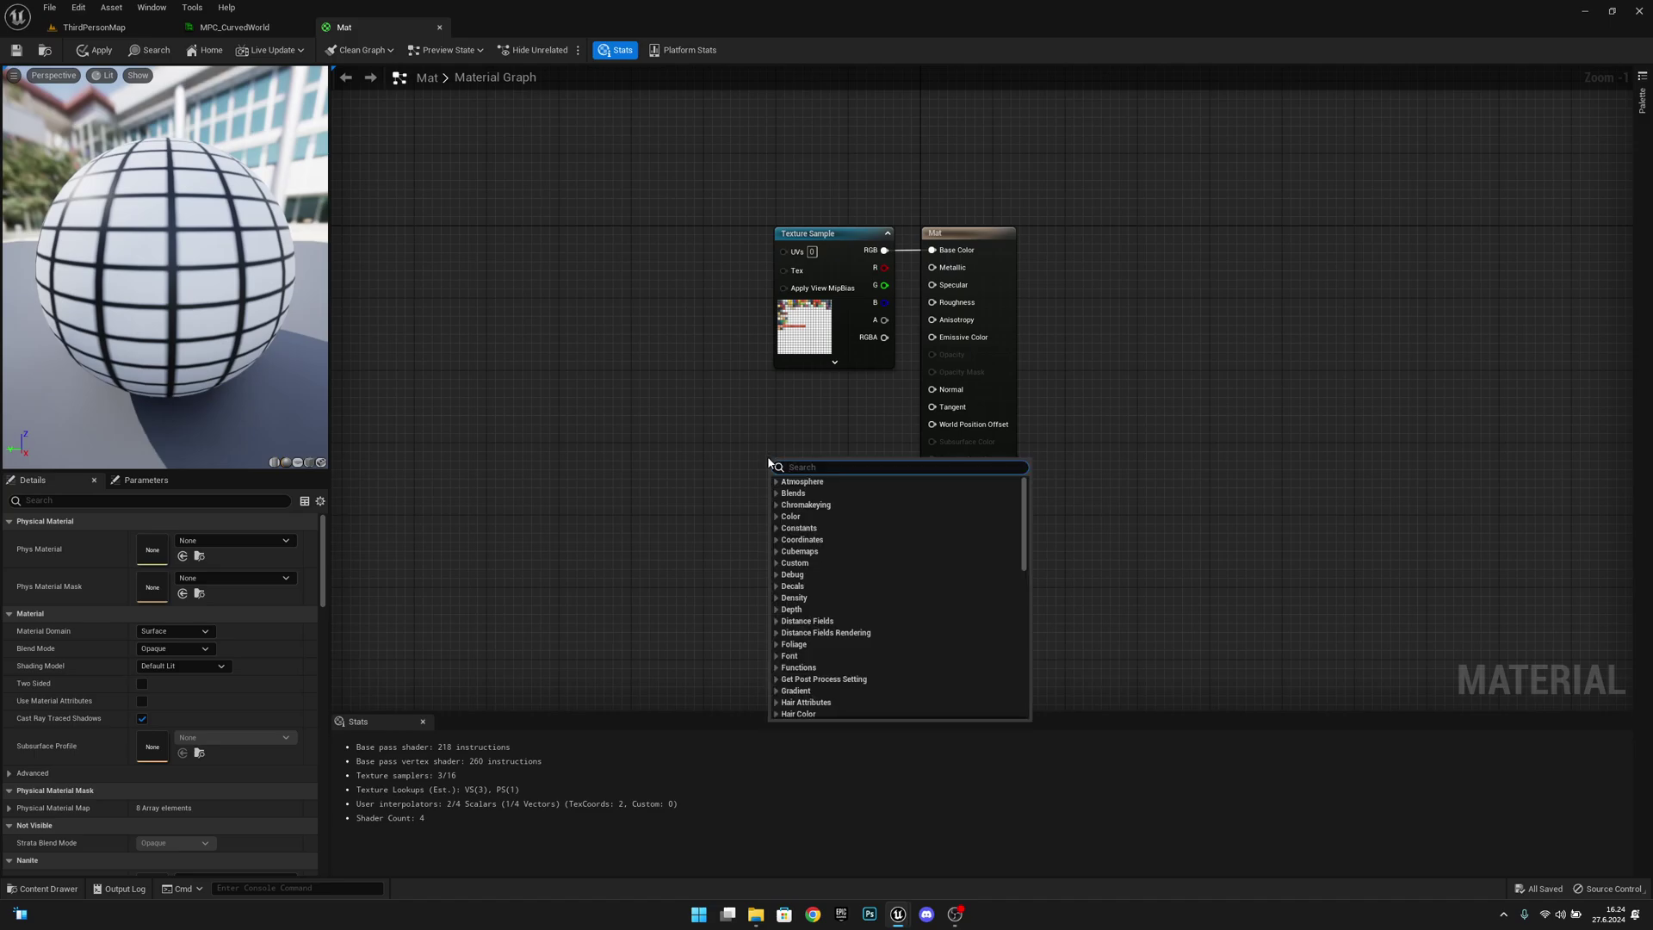
text(material)
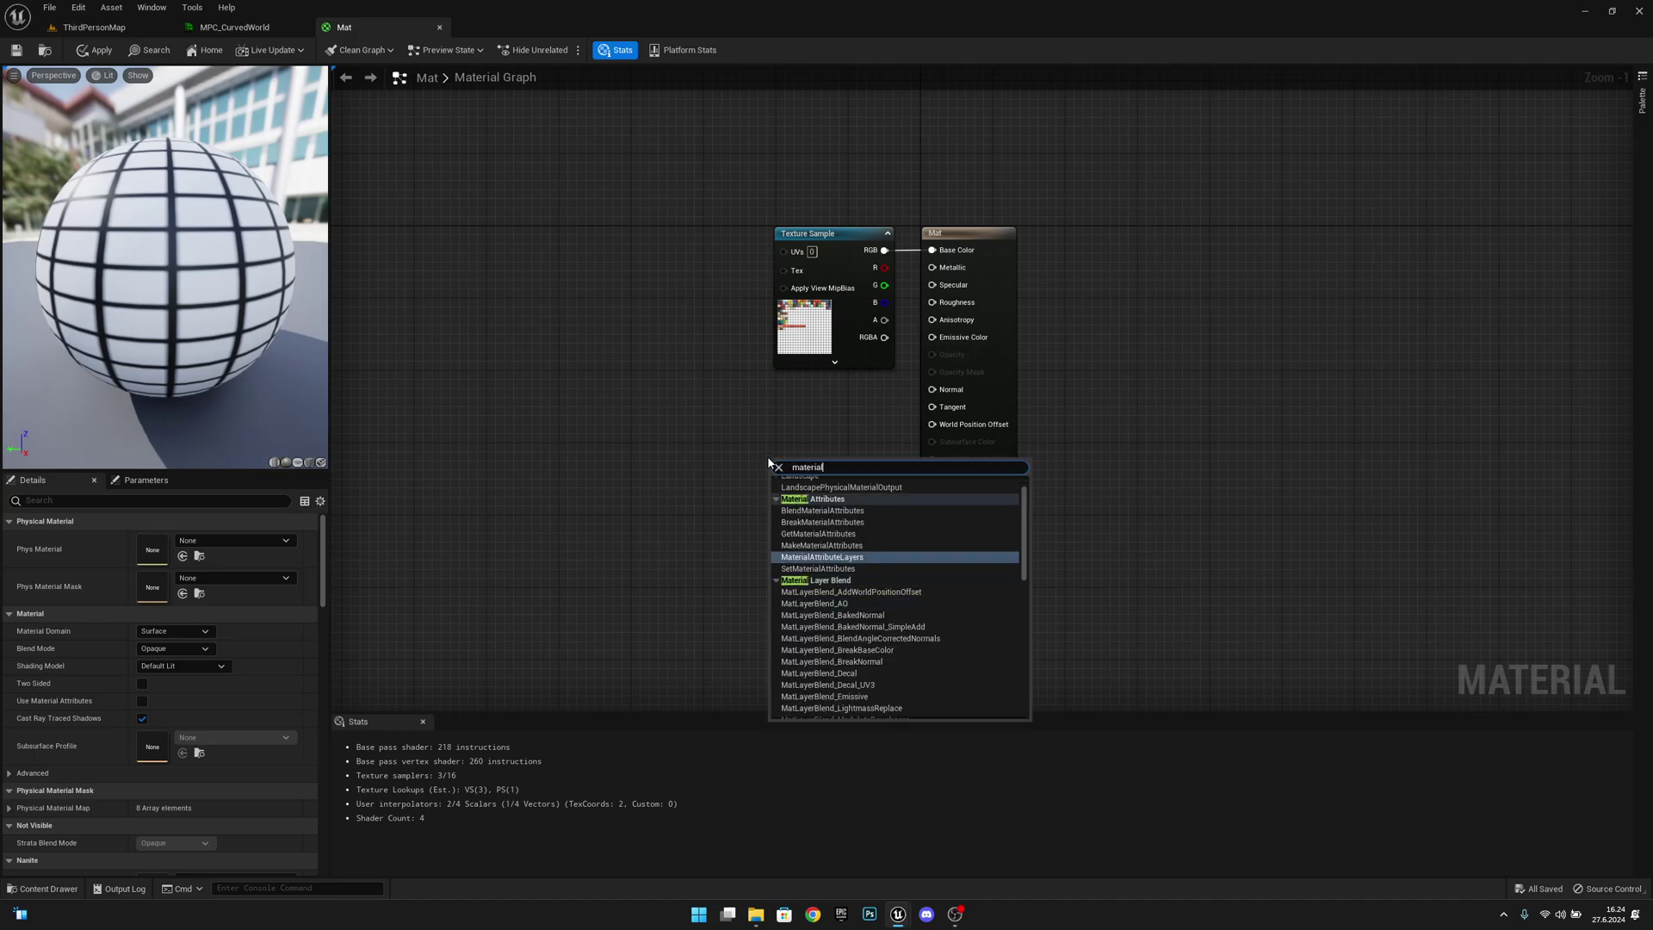
text( fun)
click(812, 492)
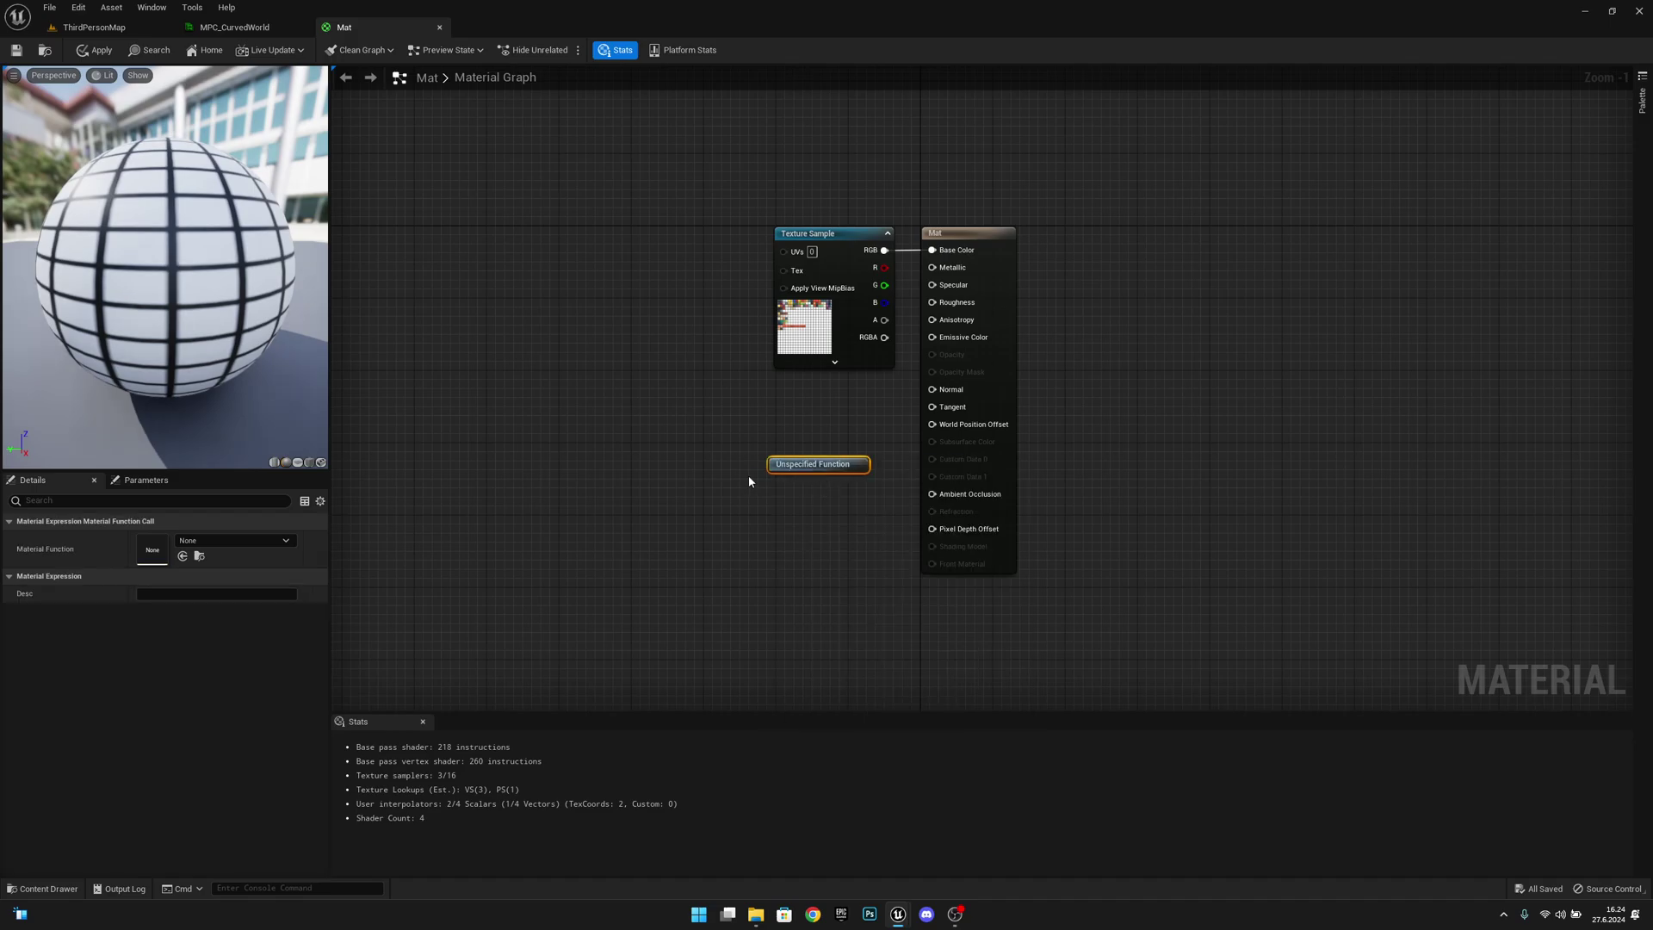
click(203, 545)
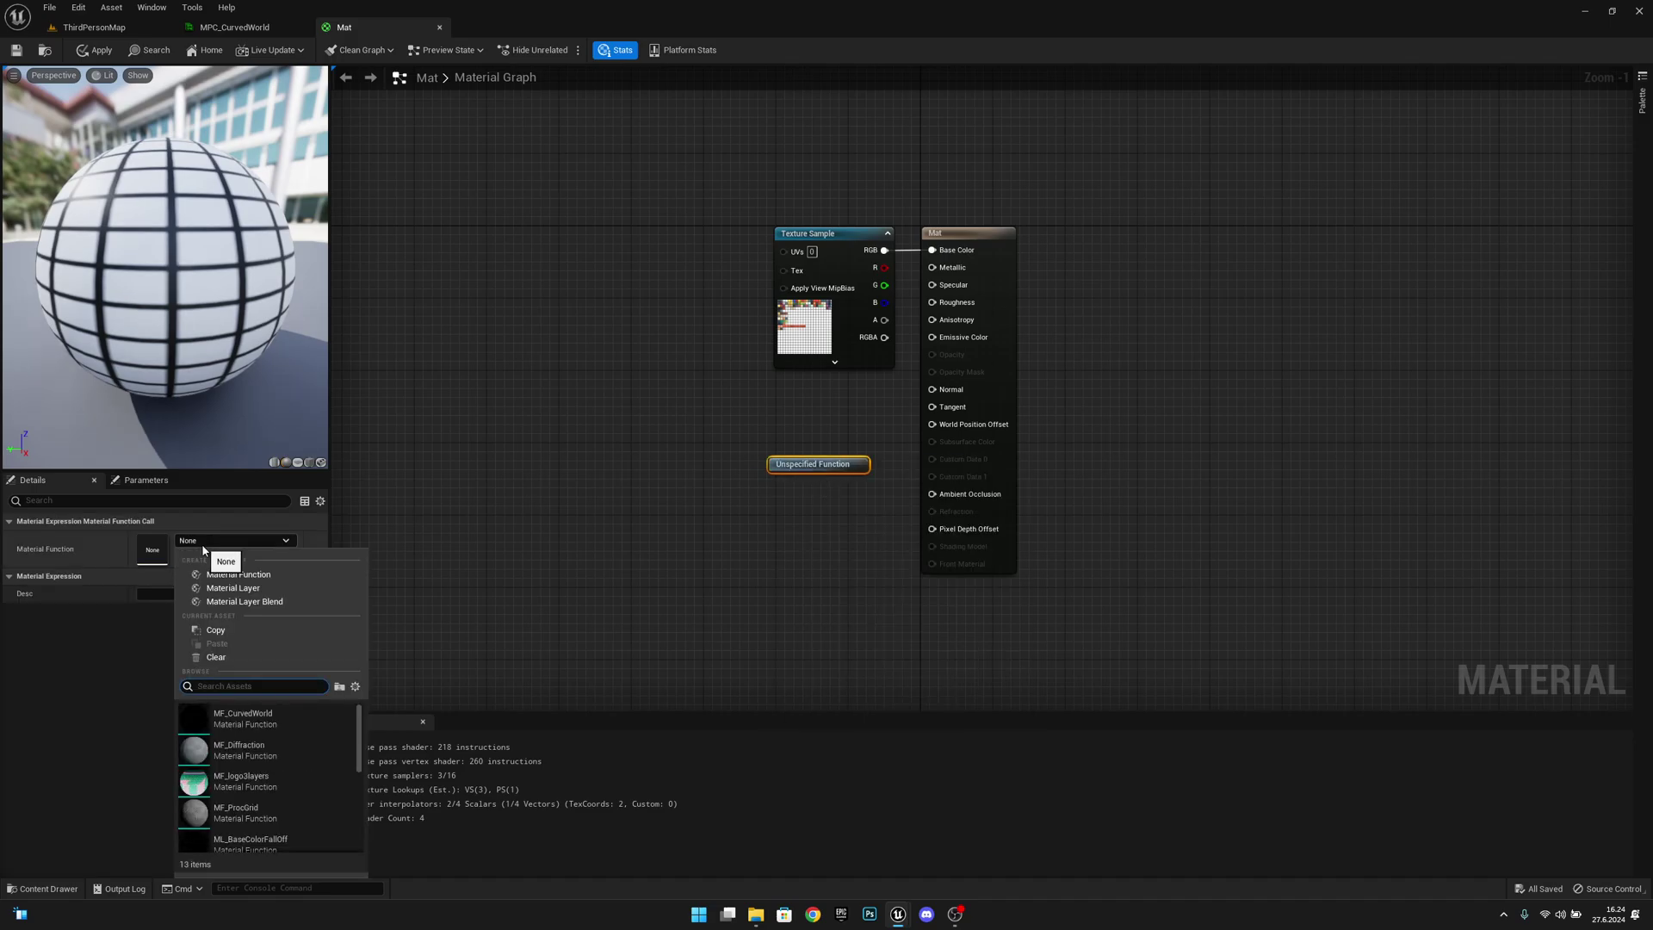
click(256, 729)
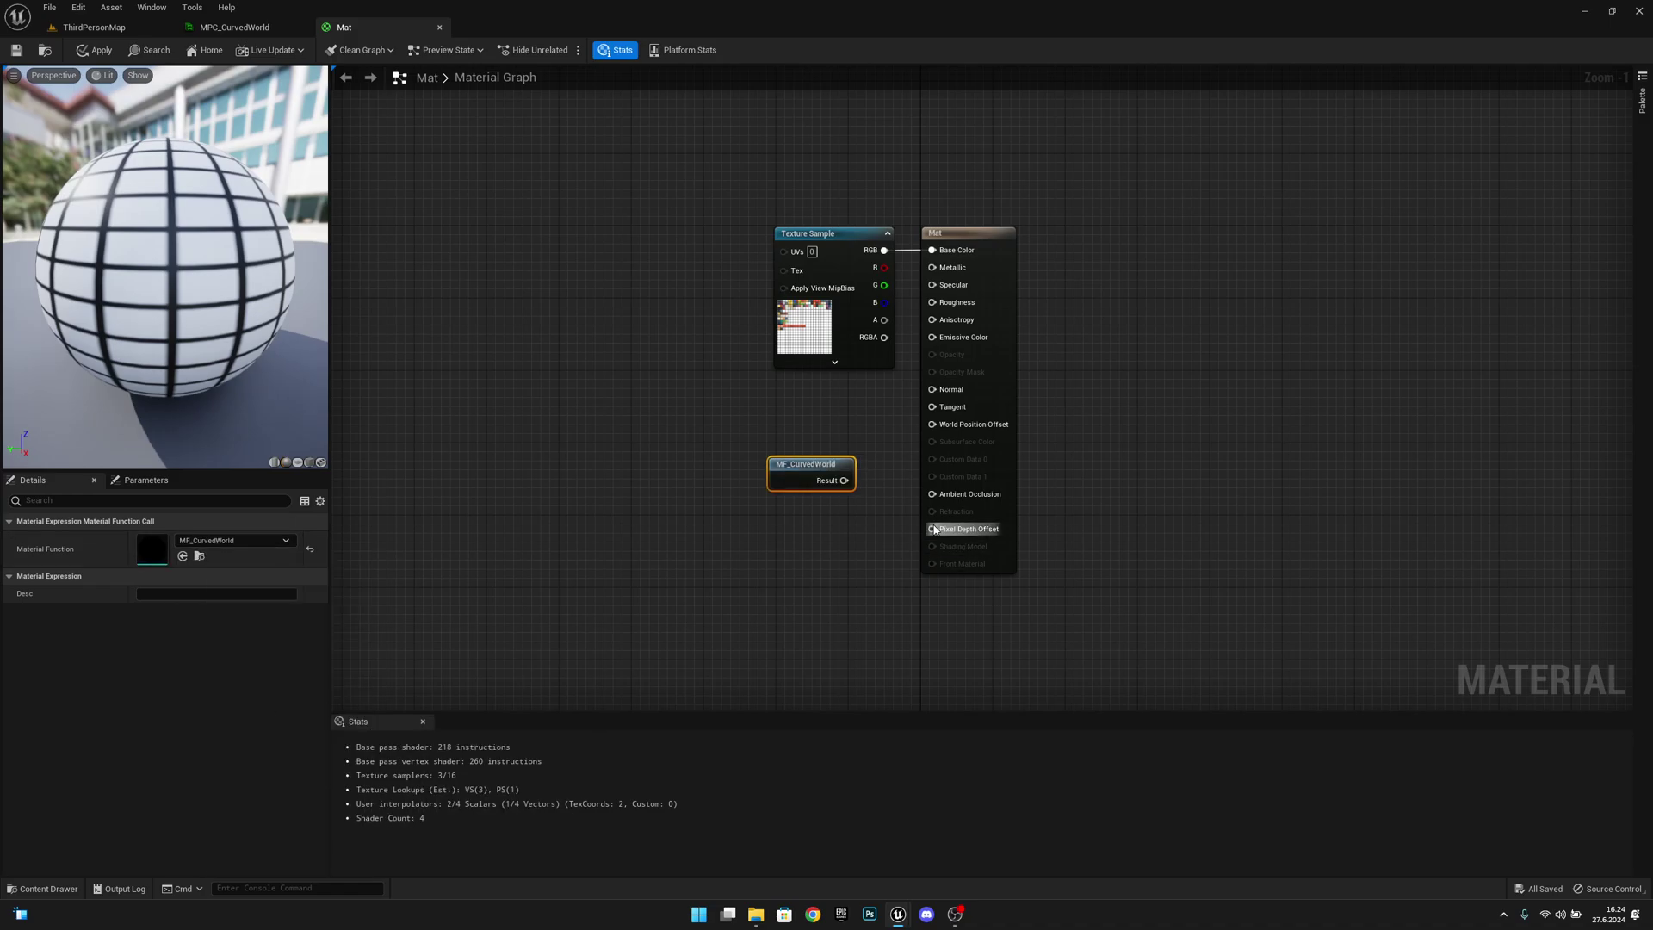
drag(843, 481, 952, 428)
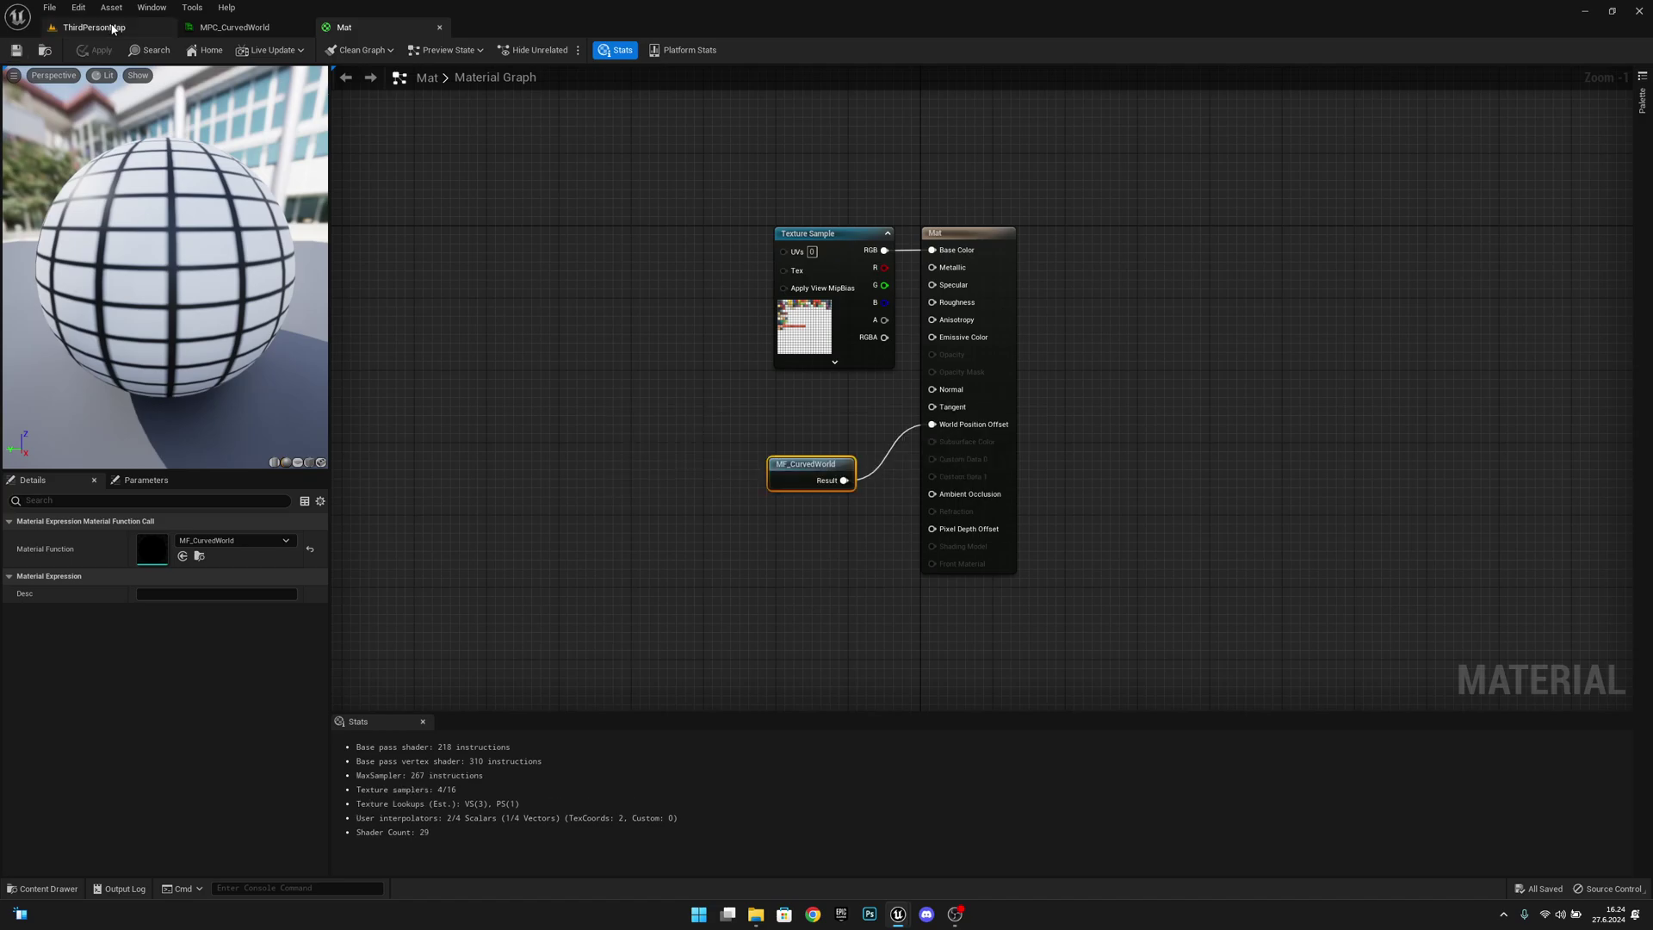
Paste the MF_CurvedWorld node into the Buildings folder's Mat material, connect it to World Position Offset, and apply the change
click(112, 29)
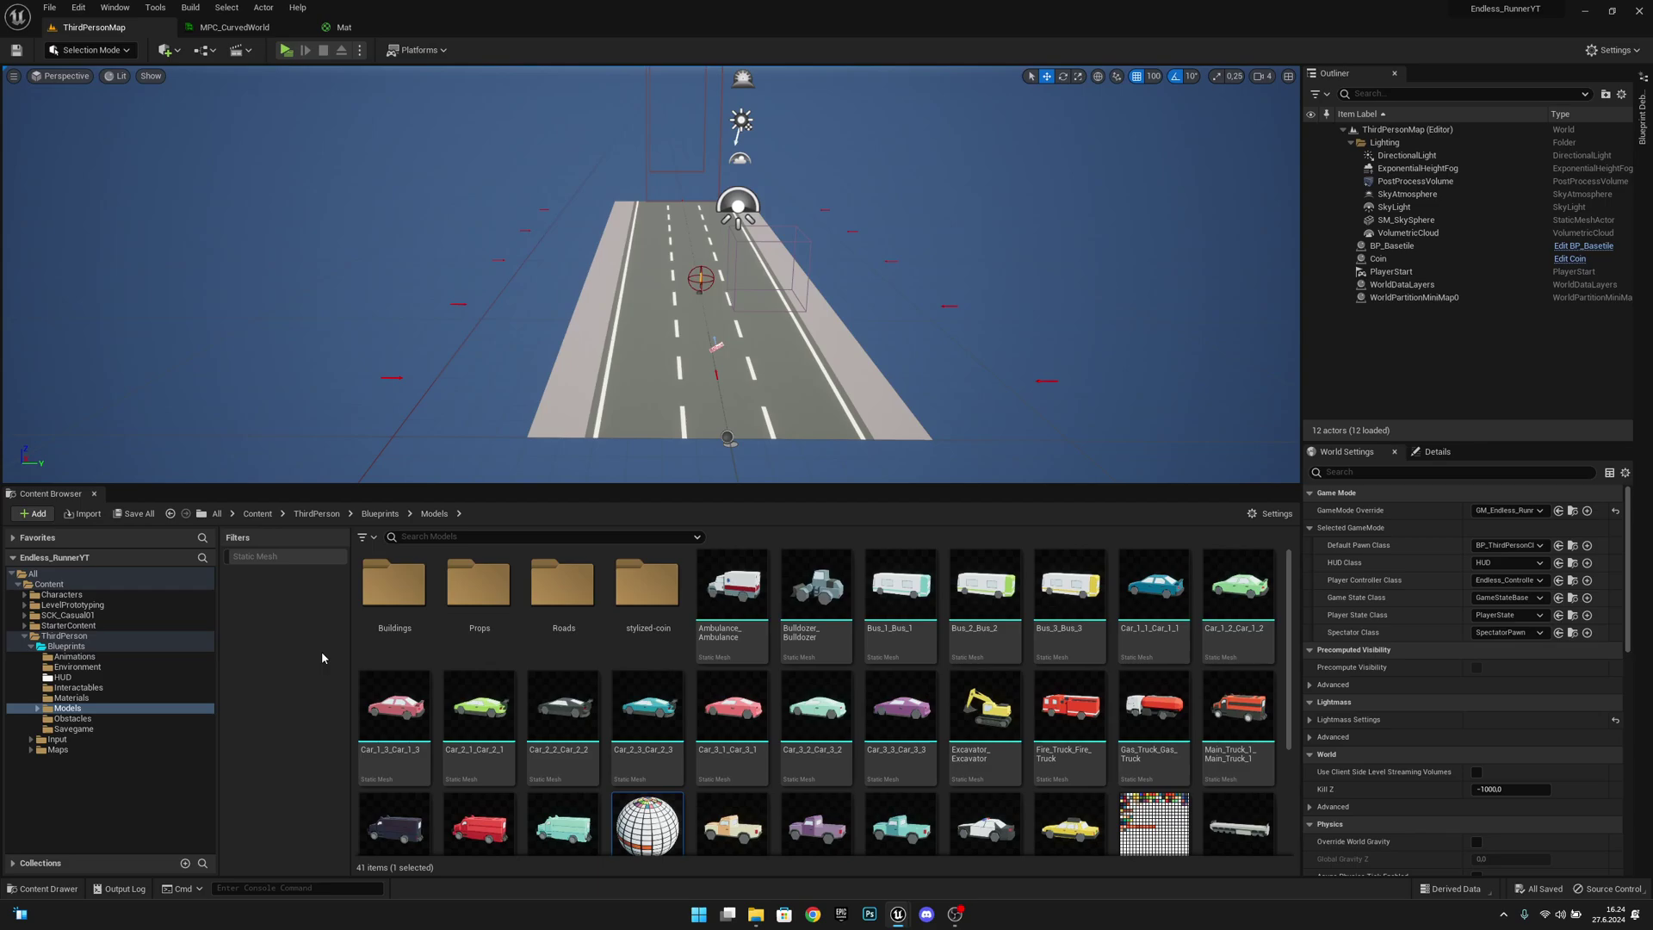
double_click(393, 589)
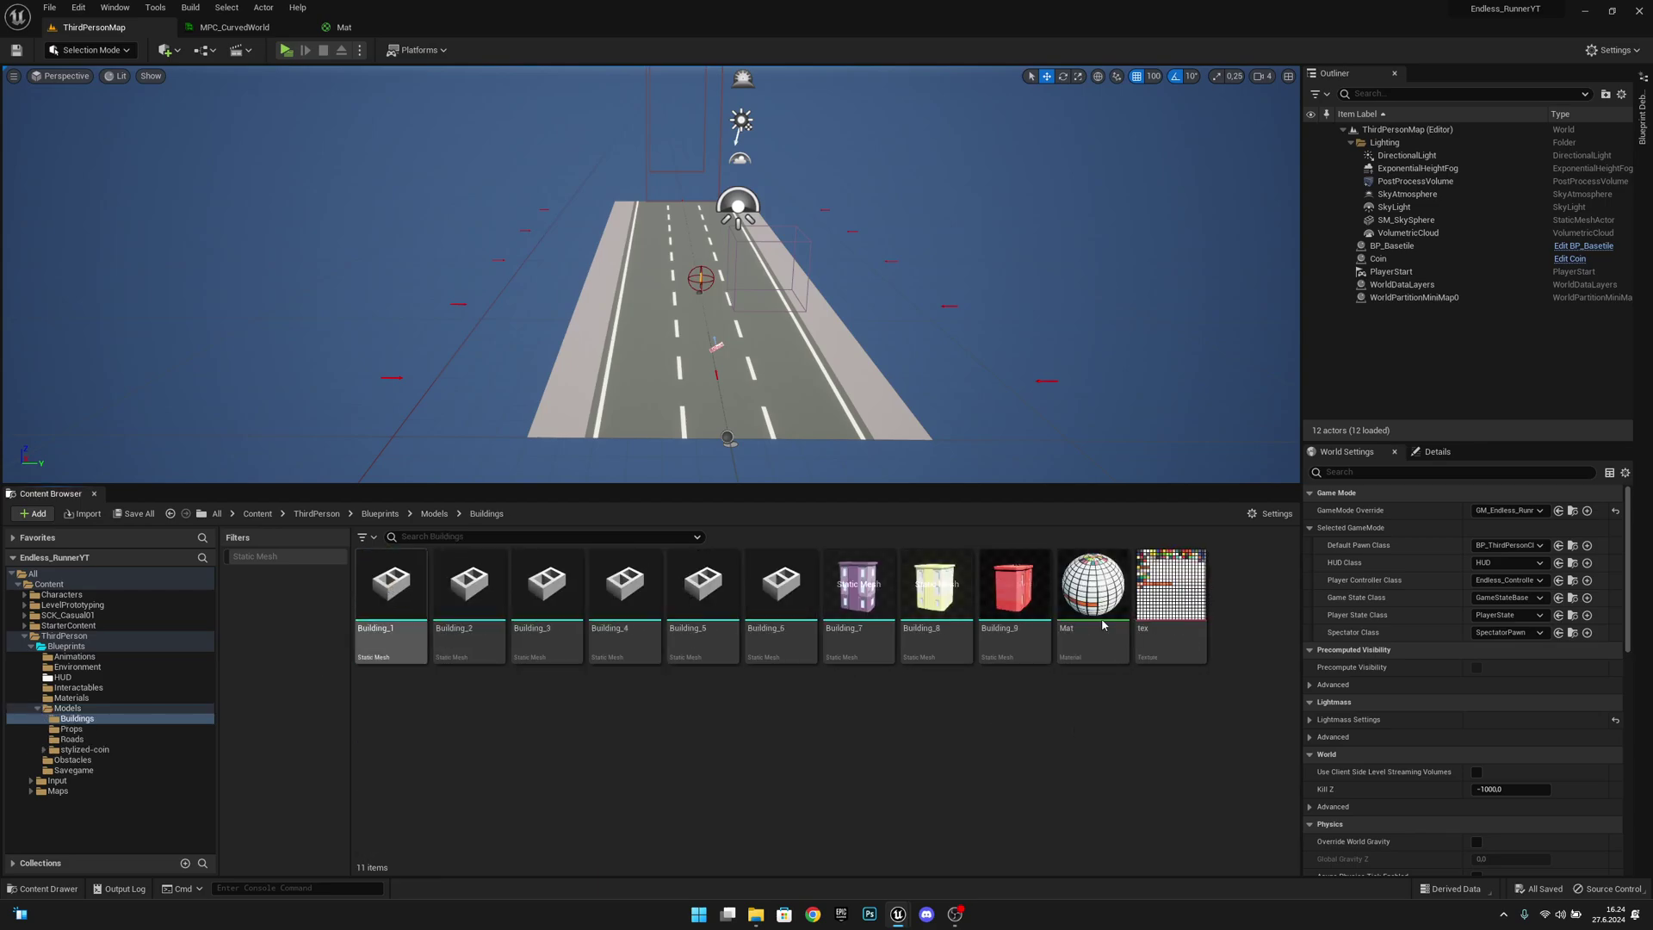
click(1104, 608)
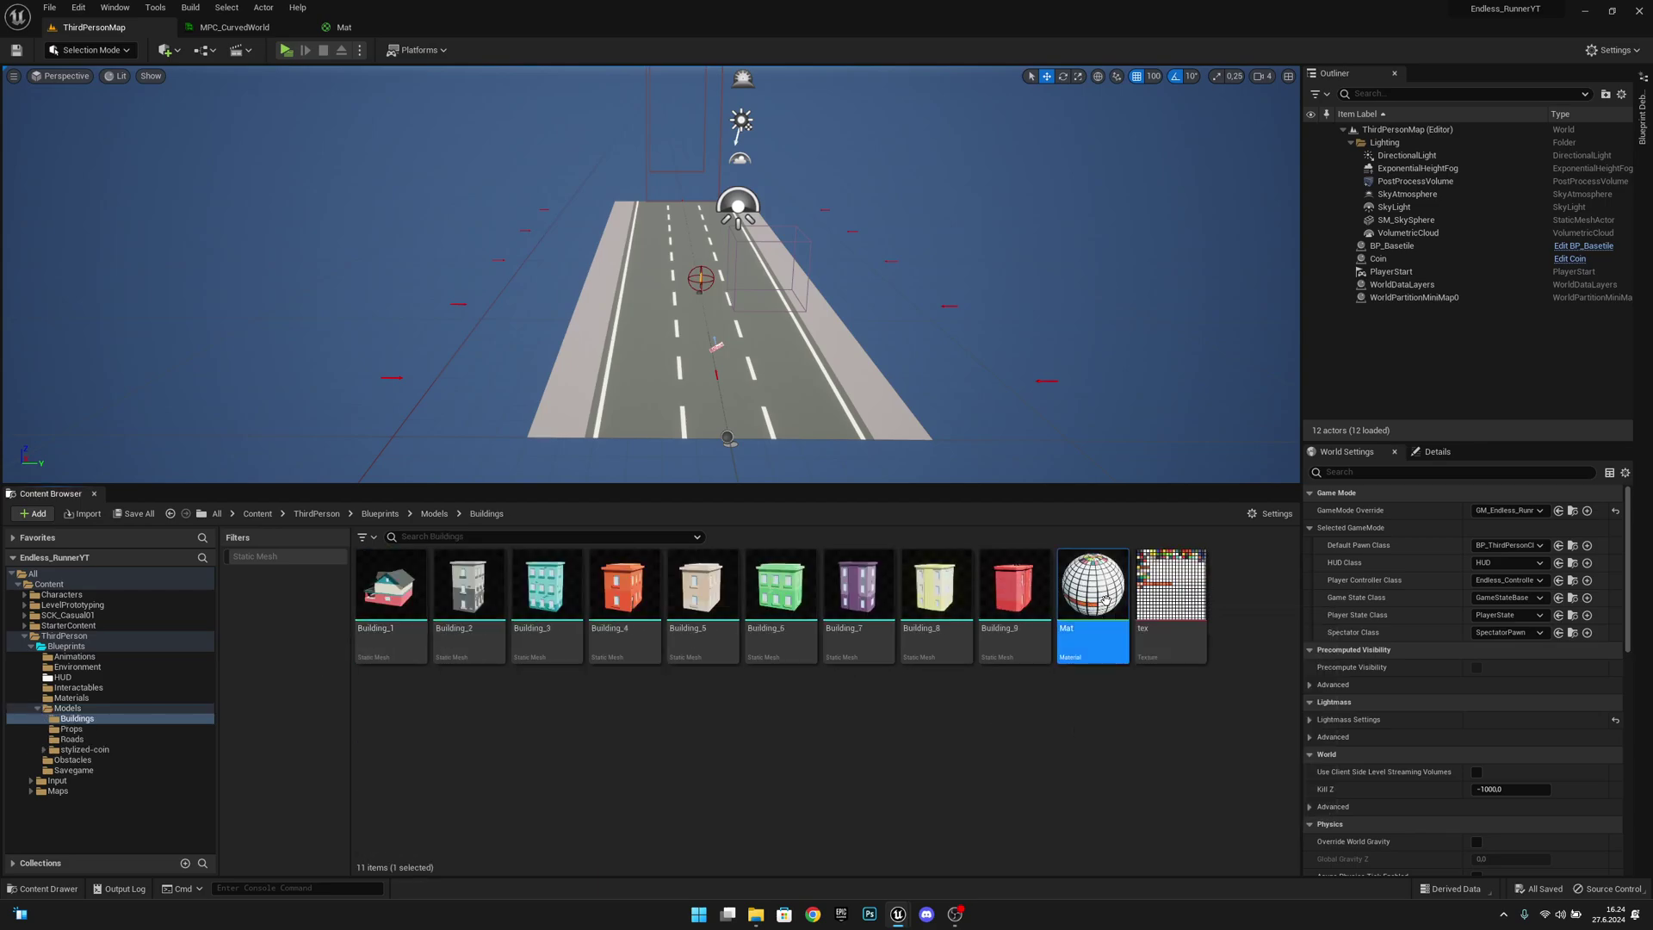
double_click(1105, 600)
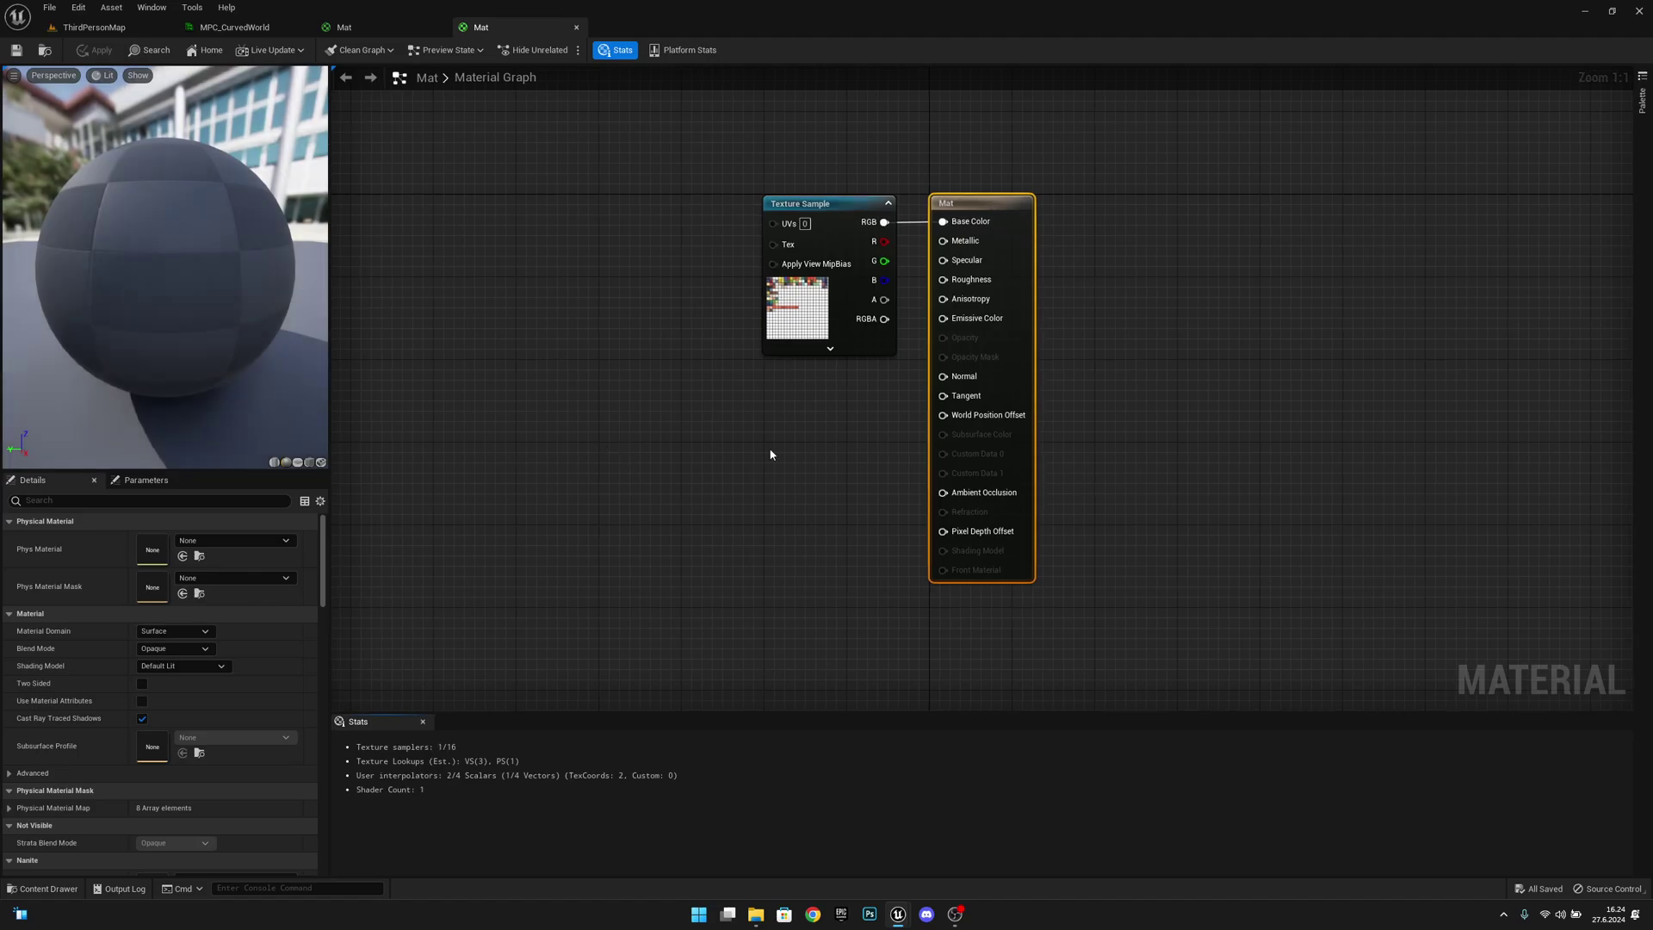
key(ctrl+v)
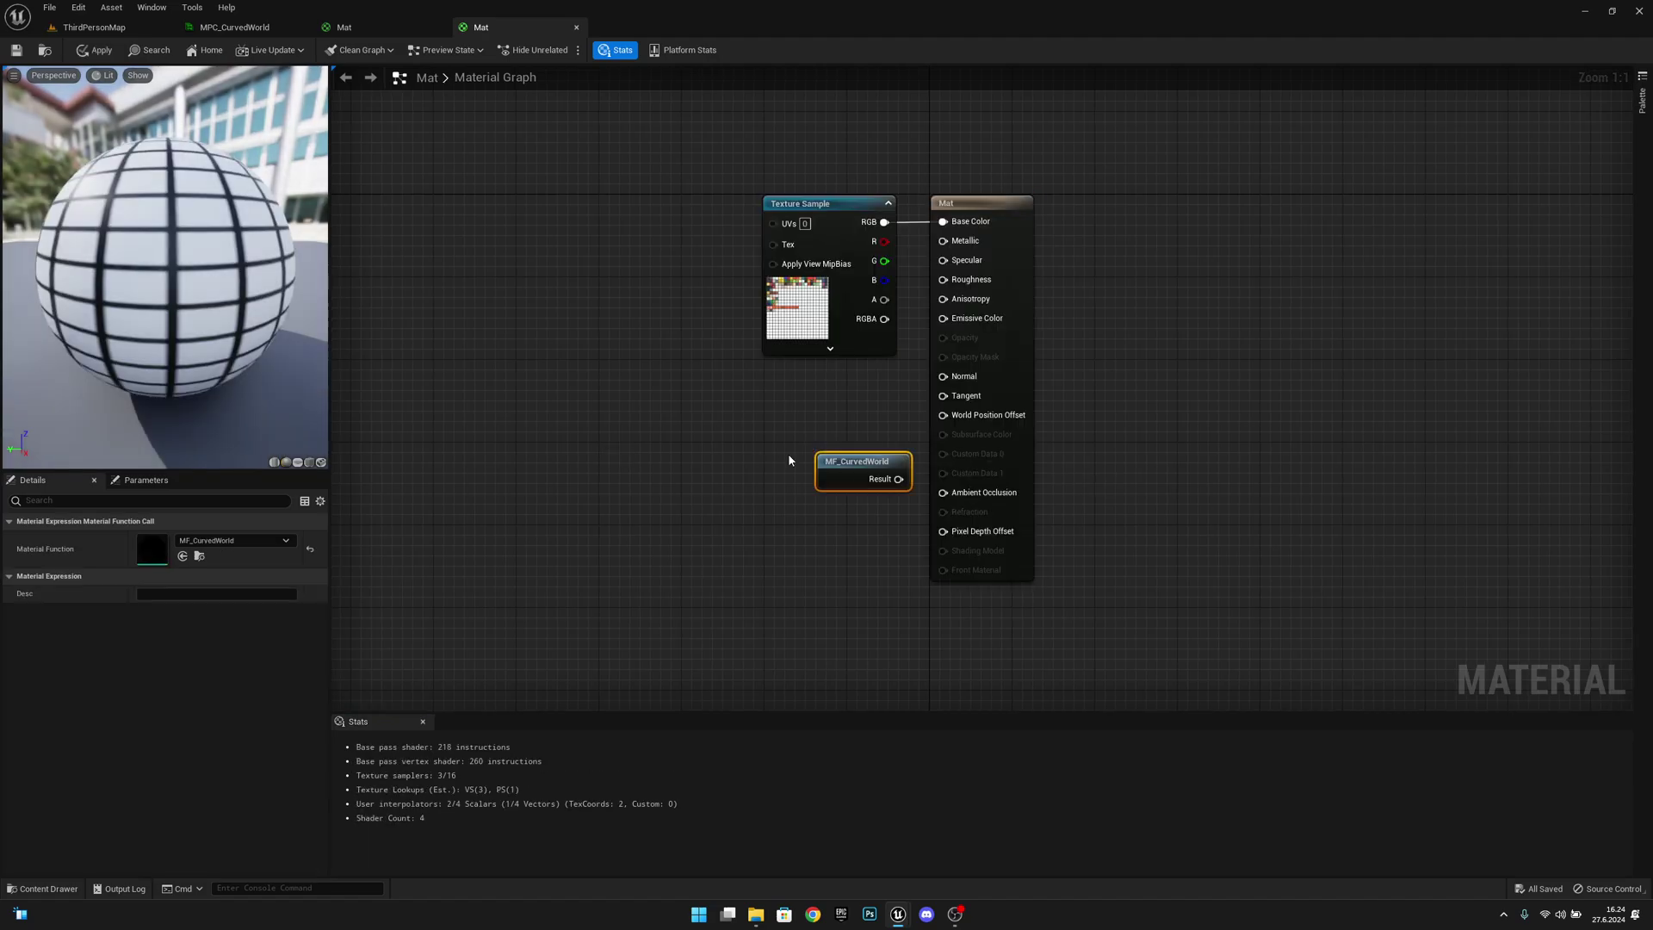
drag(826, 477, 942, 415)
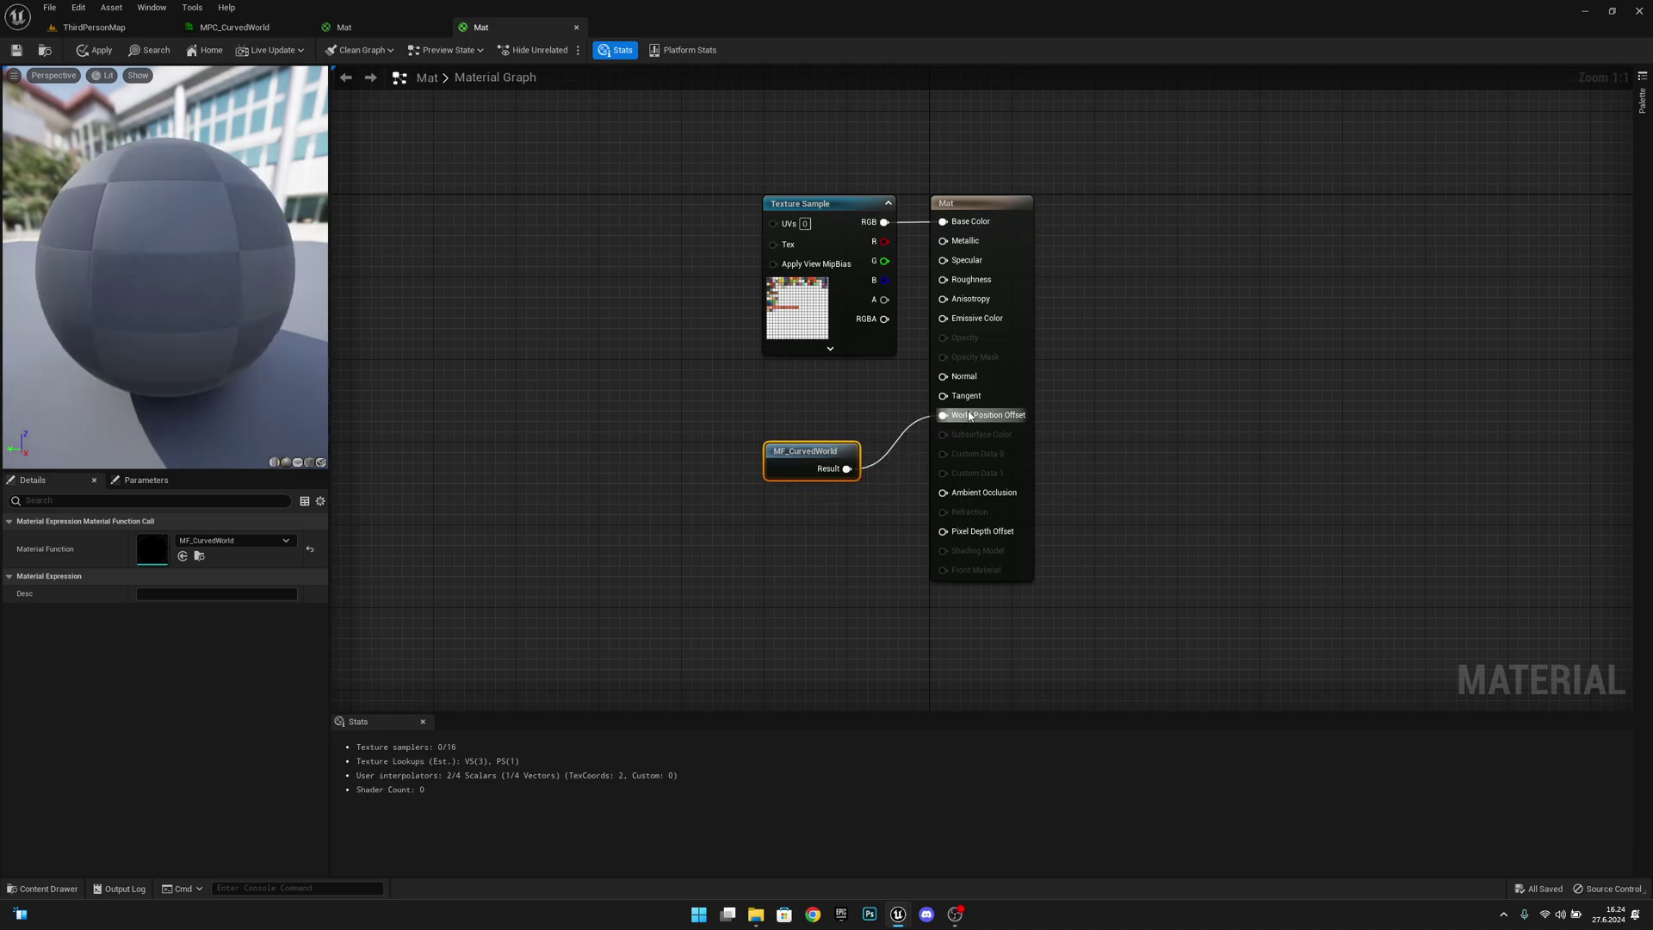
key(ctrl+s)
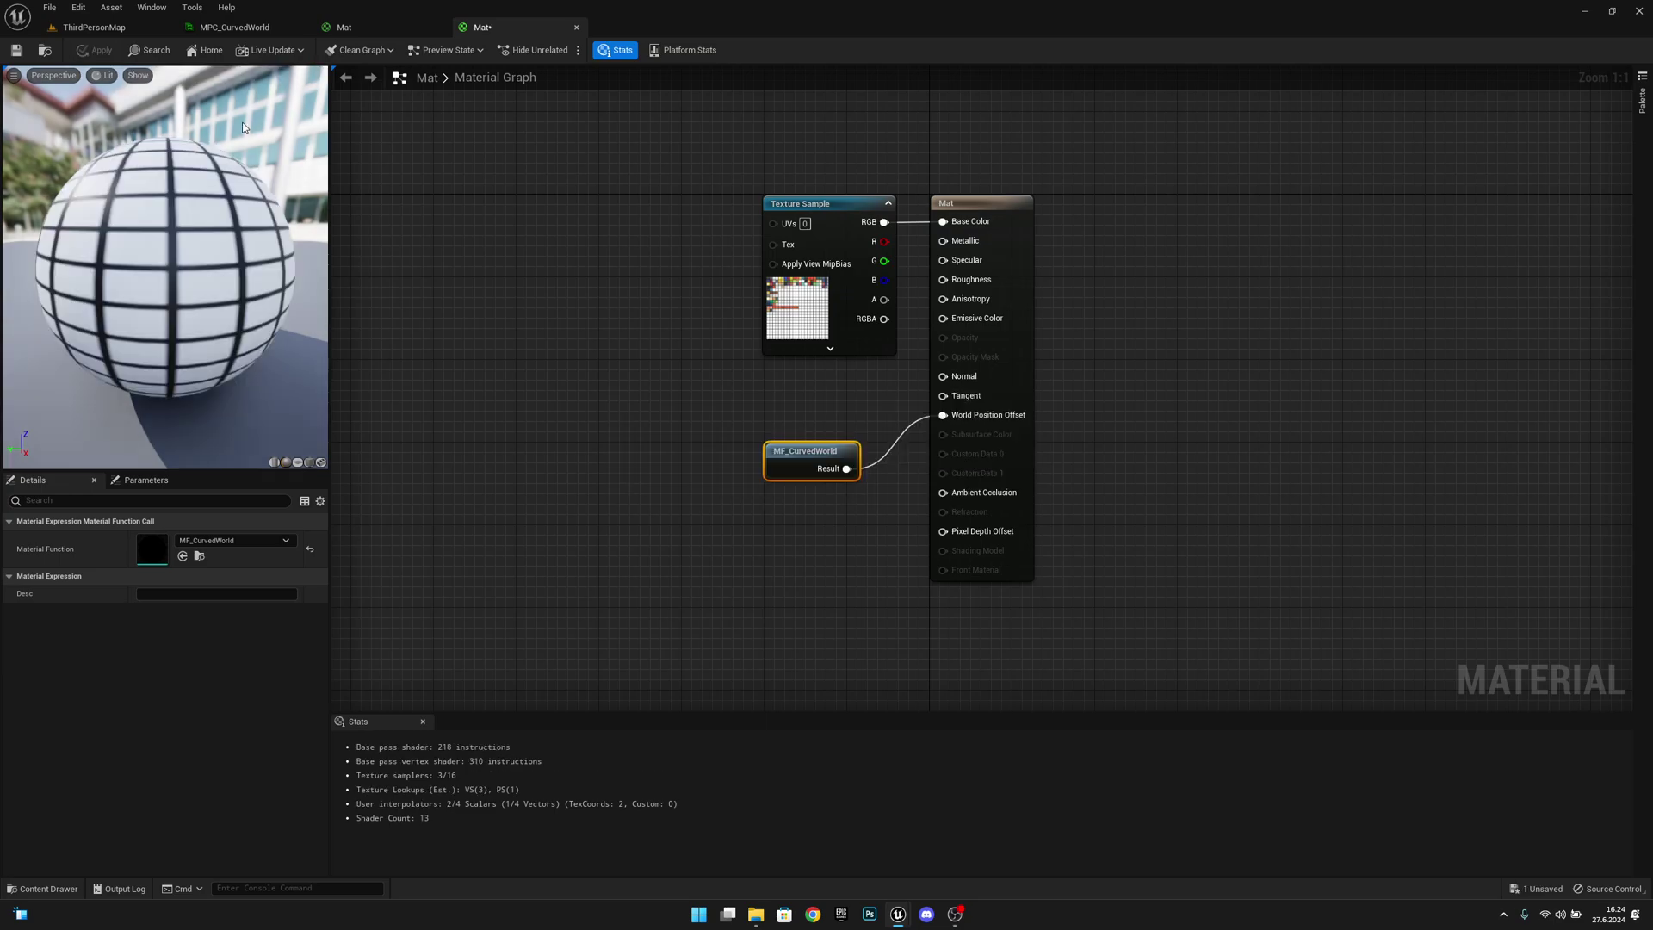
Paste the MF_CurvedWorld node into the Roads folder's Mat material, connect it to World Position Offset, and apply the change
click(93, 27)
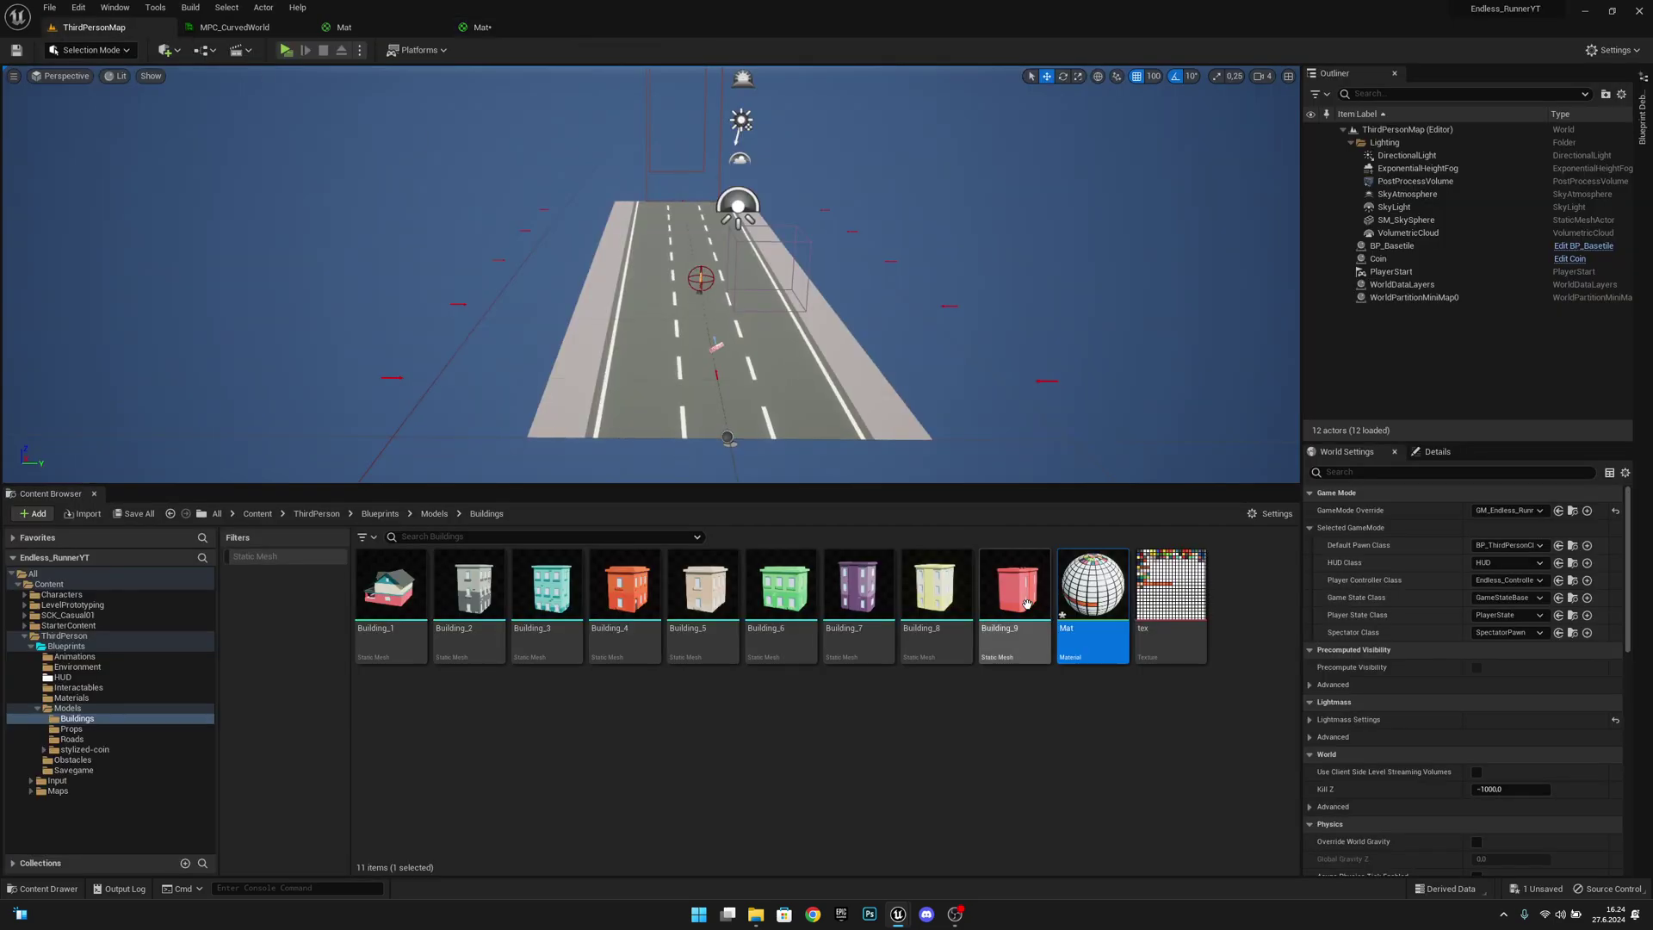
click(435, 513)
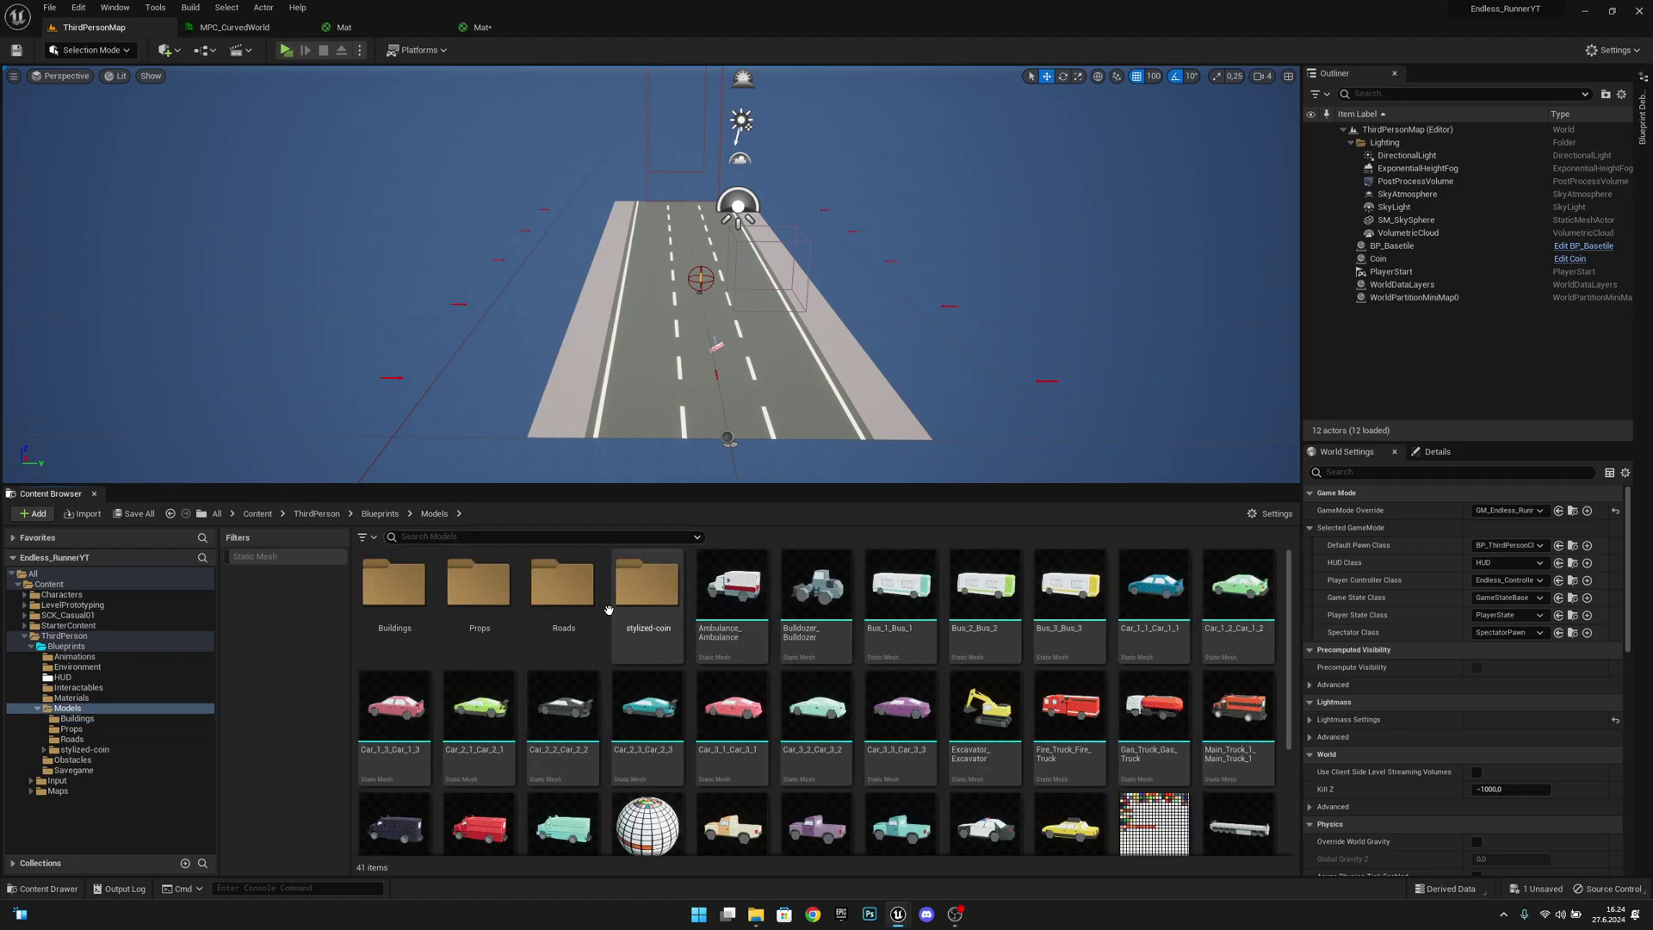
double_click(551, 595)
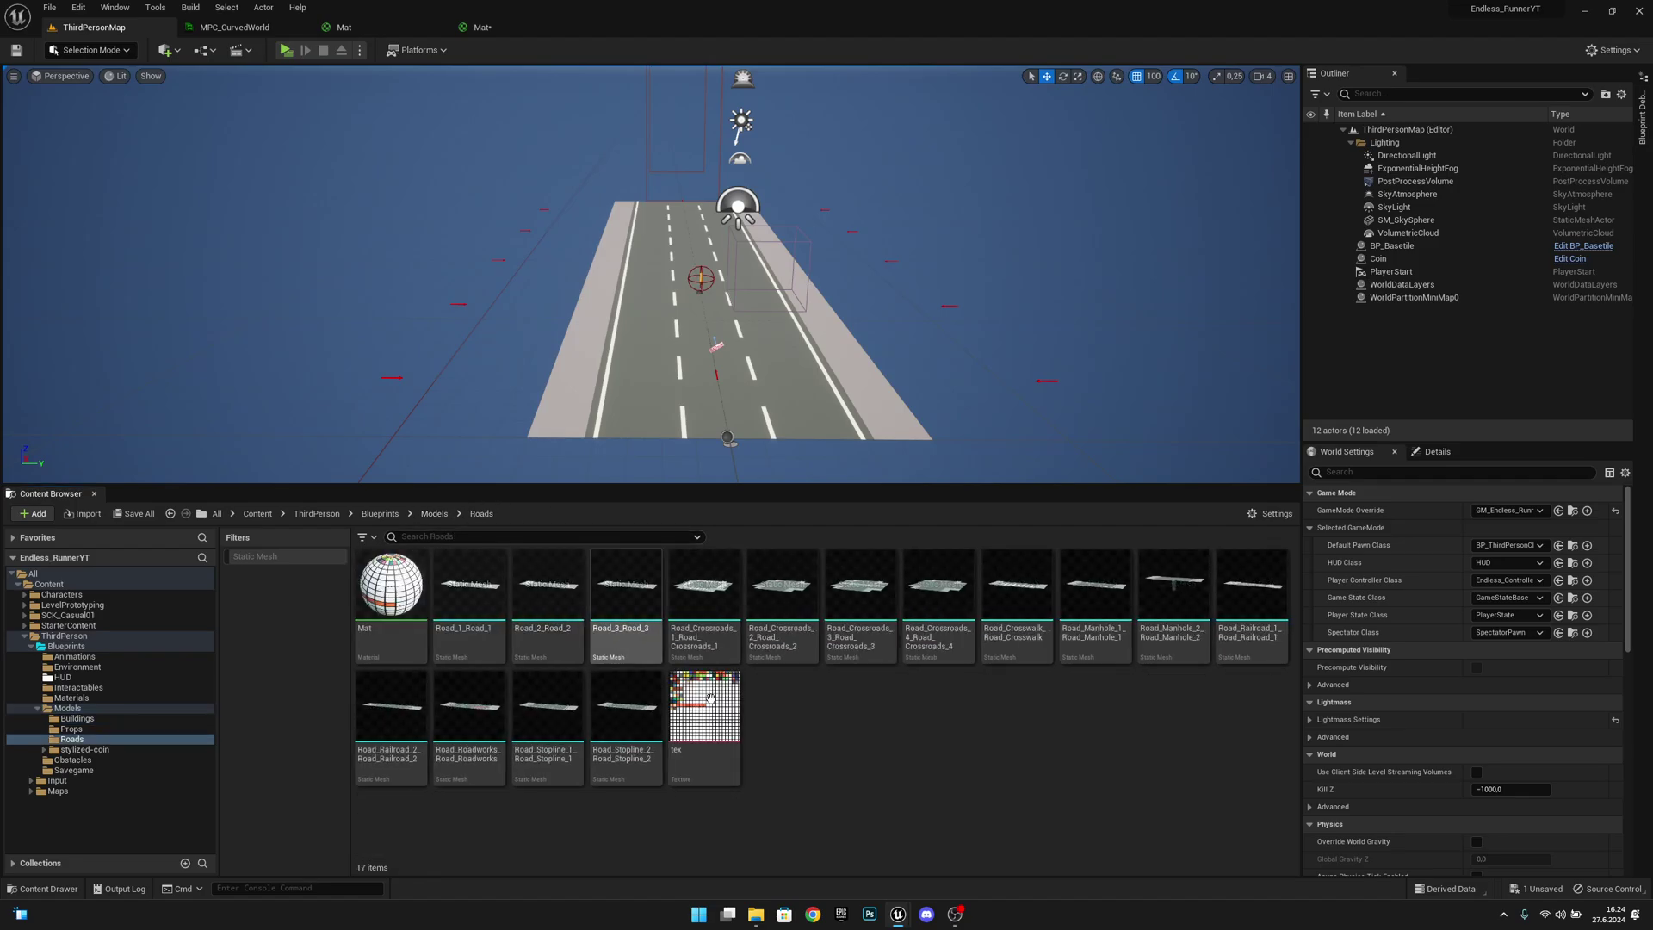
double_click(392, 594)
key(ctrl+v)
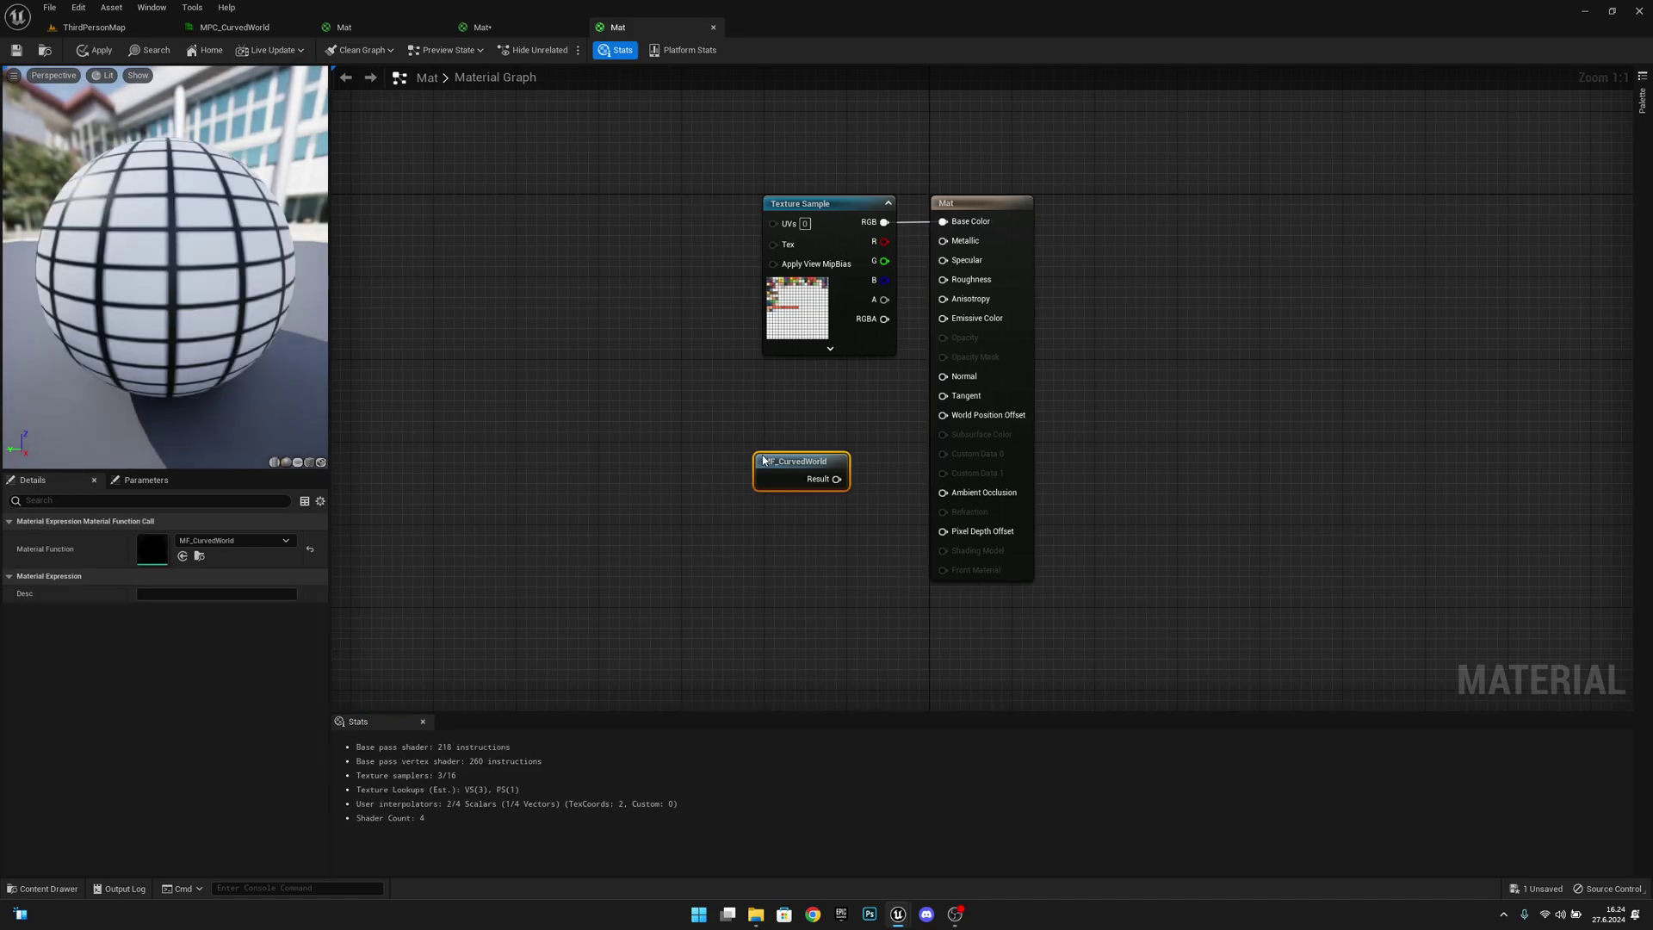
drag(837, 479, 943, 415)
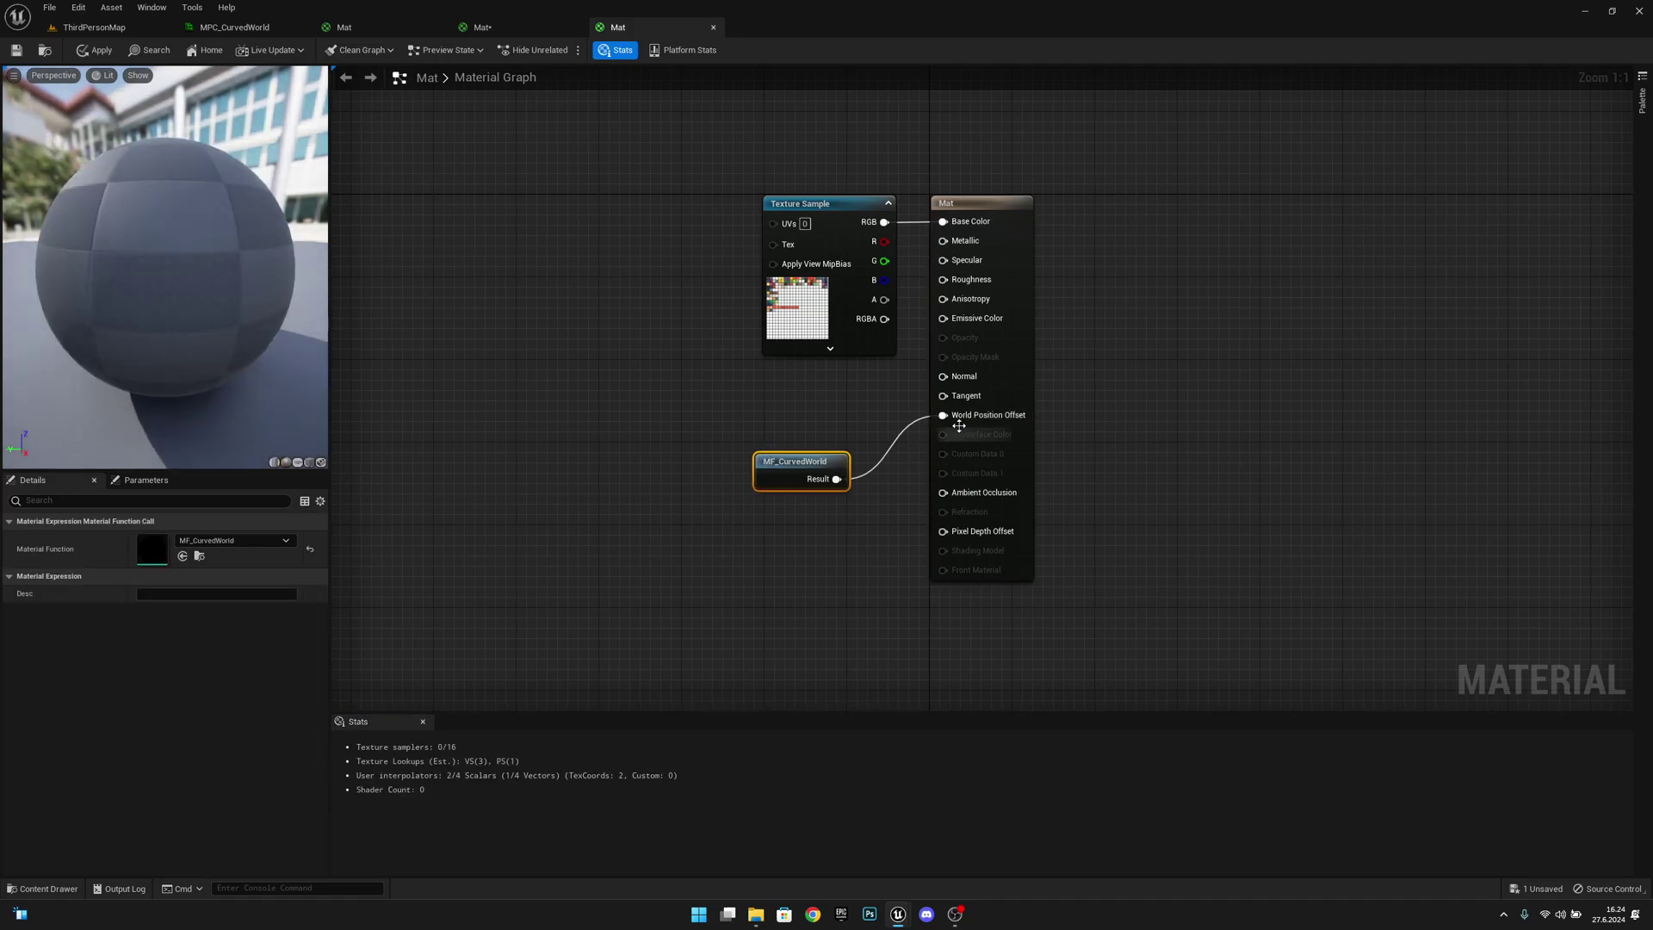
click(100, 51)
Open the coin's Material from the stylized-coin source folder and connect a pasted MF_CurvedWorld node to its World Position Offset
click(94, 28)
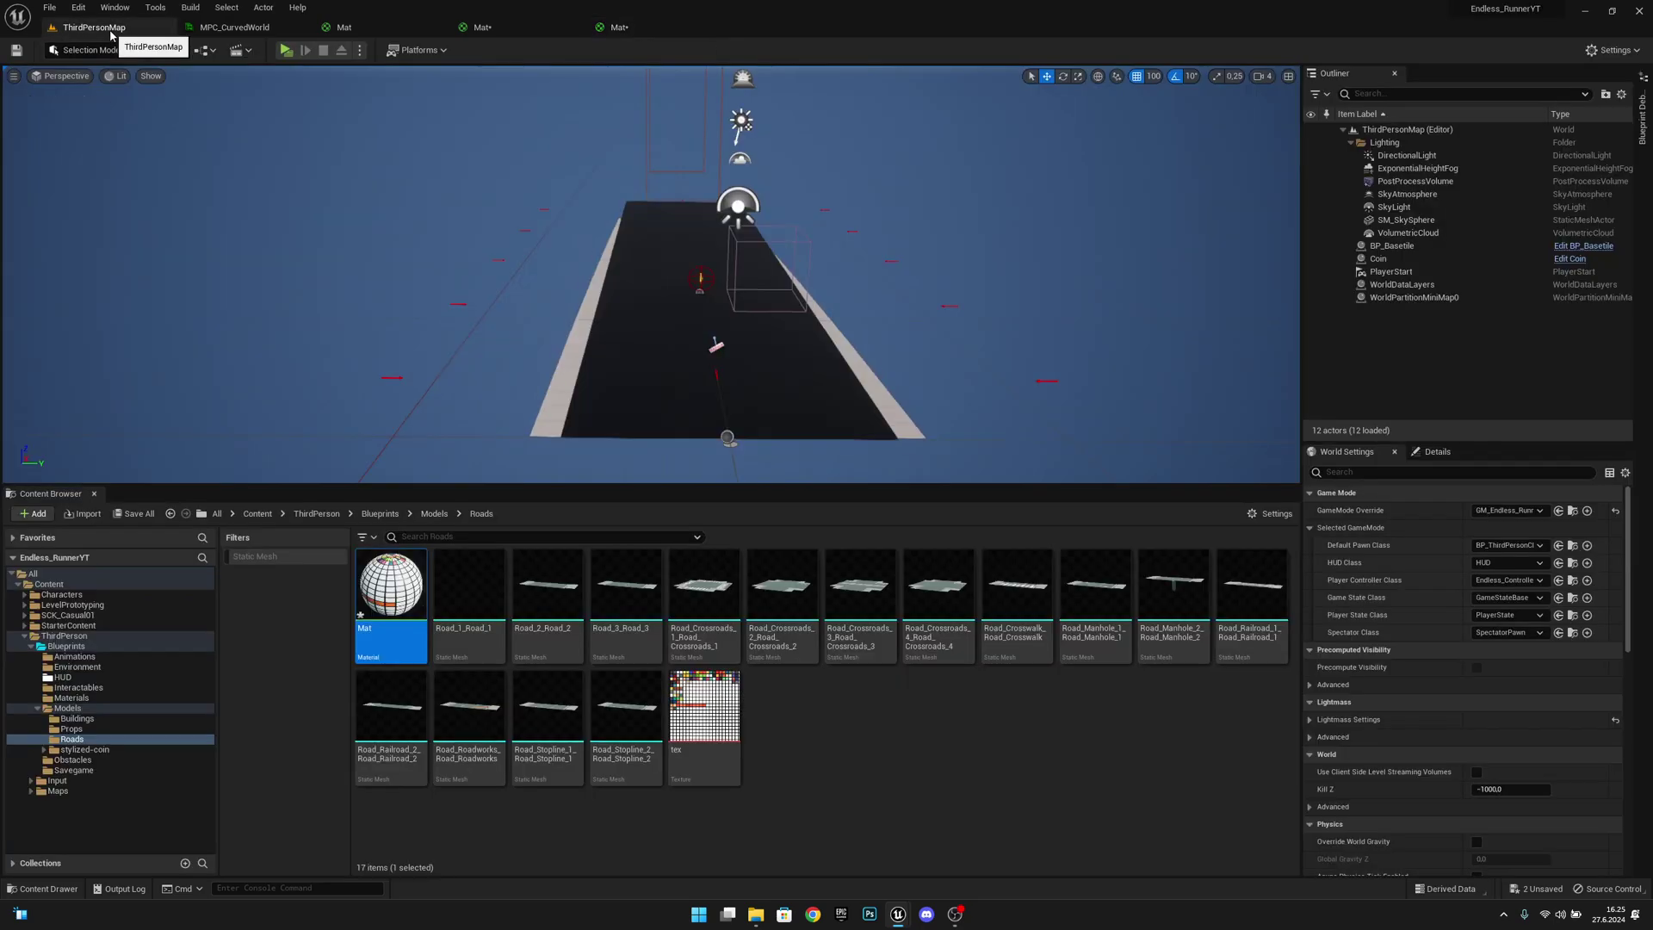
click(433, 514)
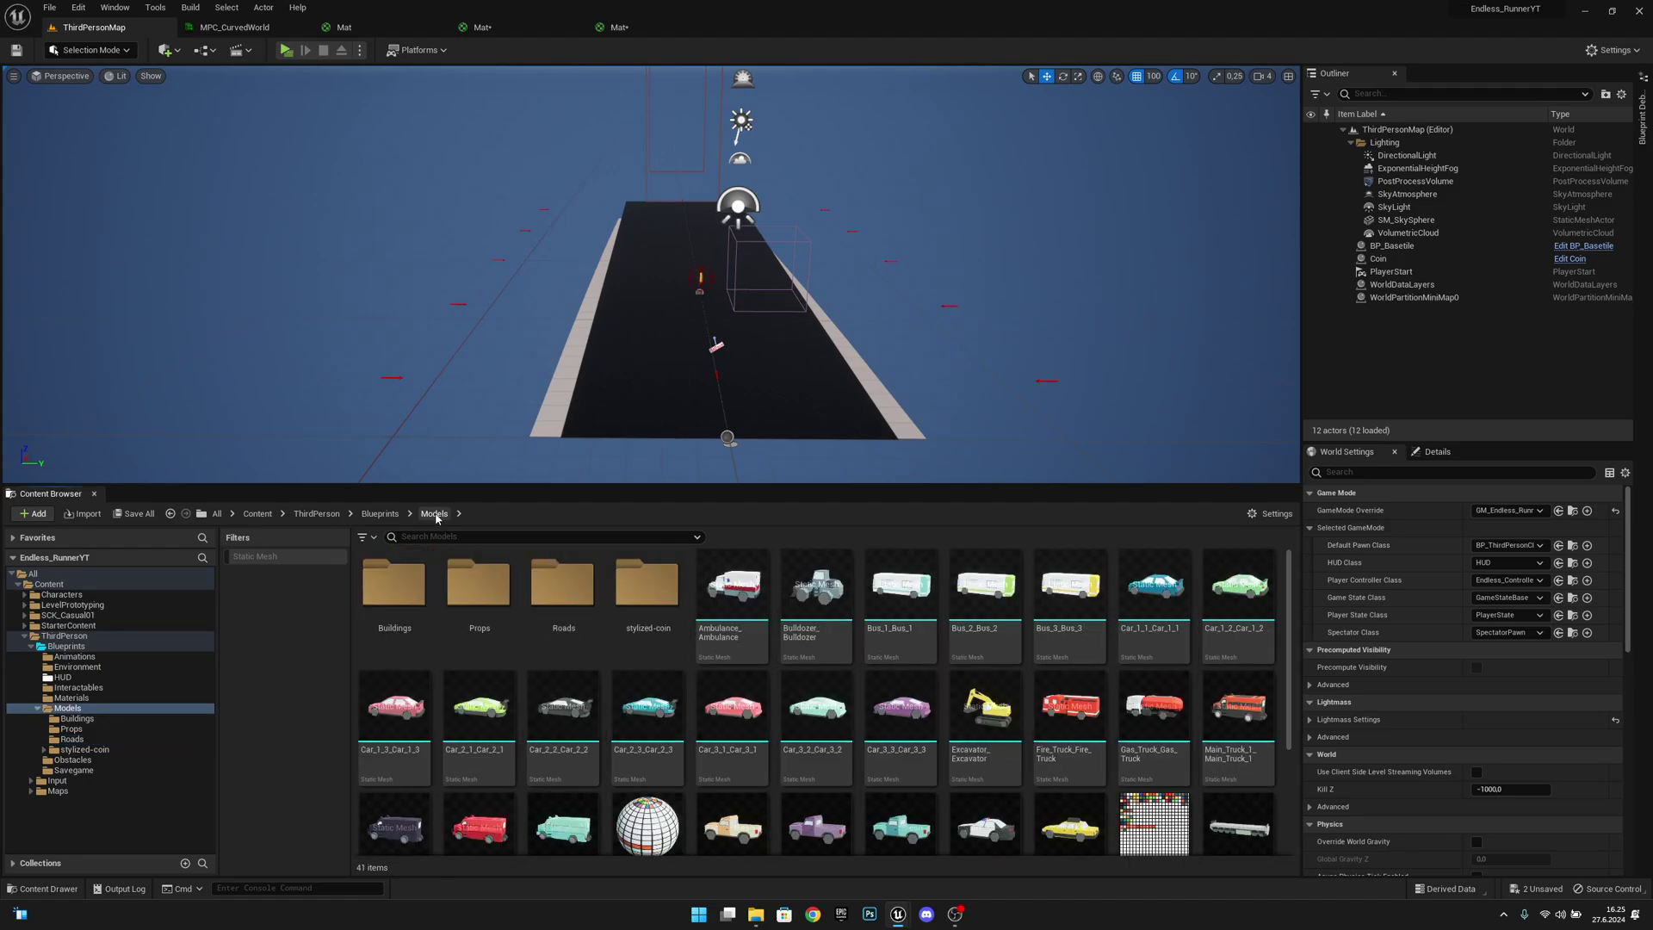
double_click(648, 590)
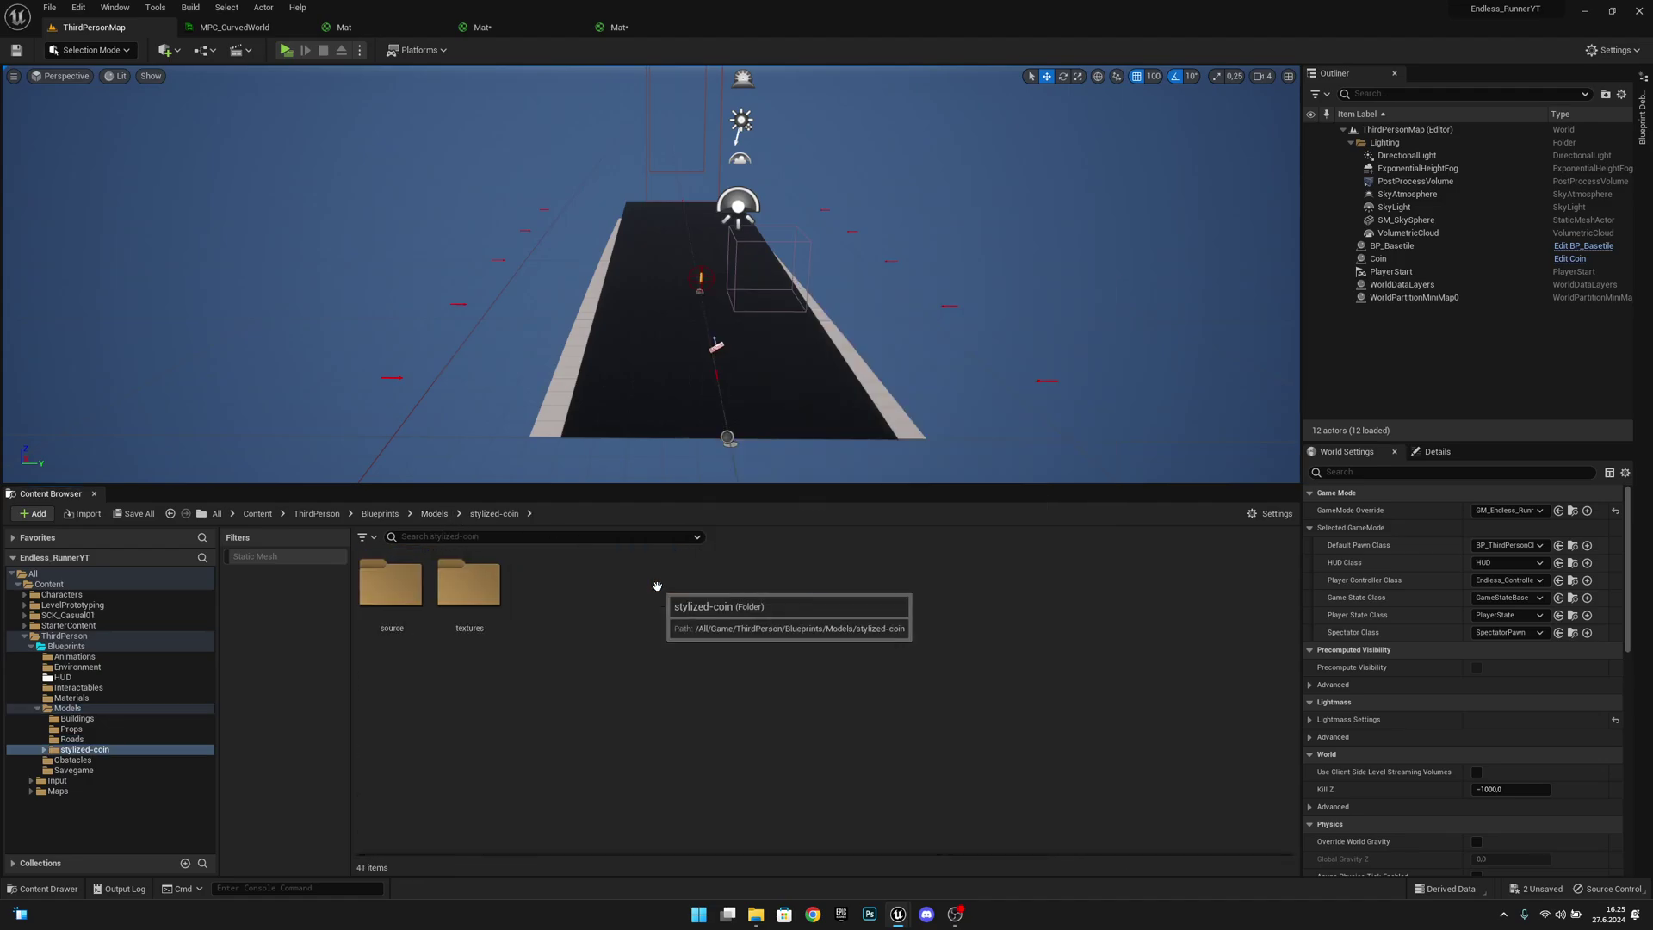
double_click(465, 633)
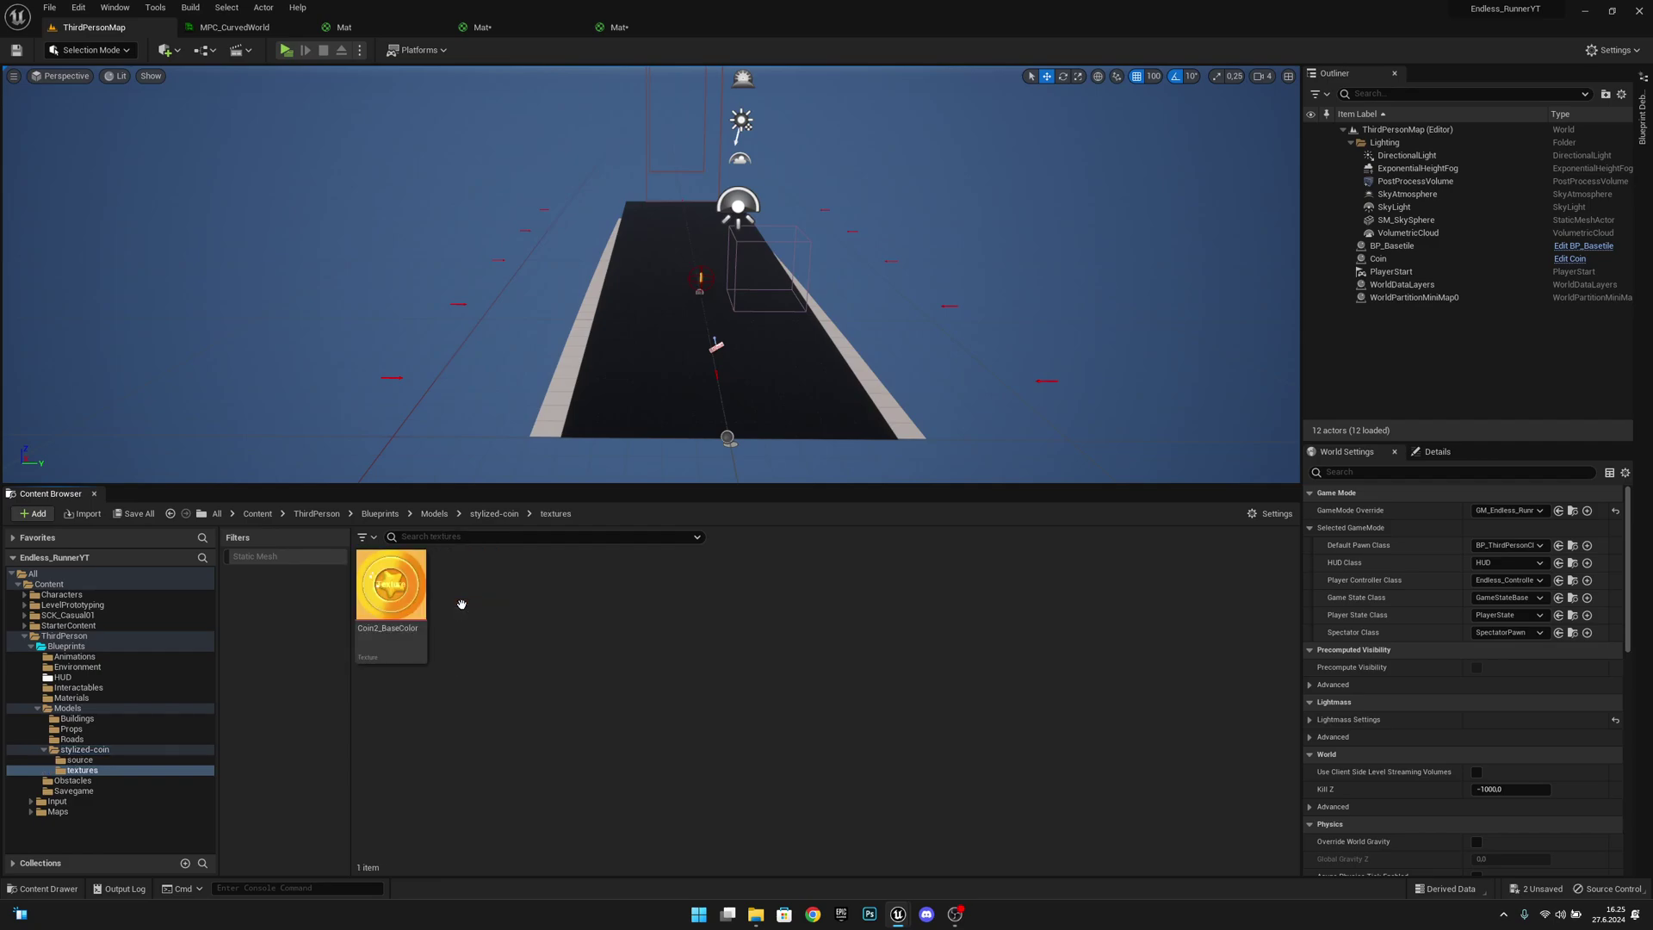
click(506, 514)
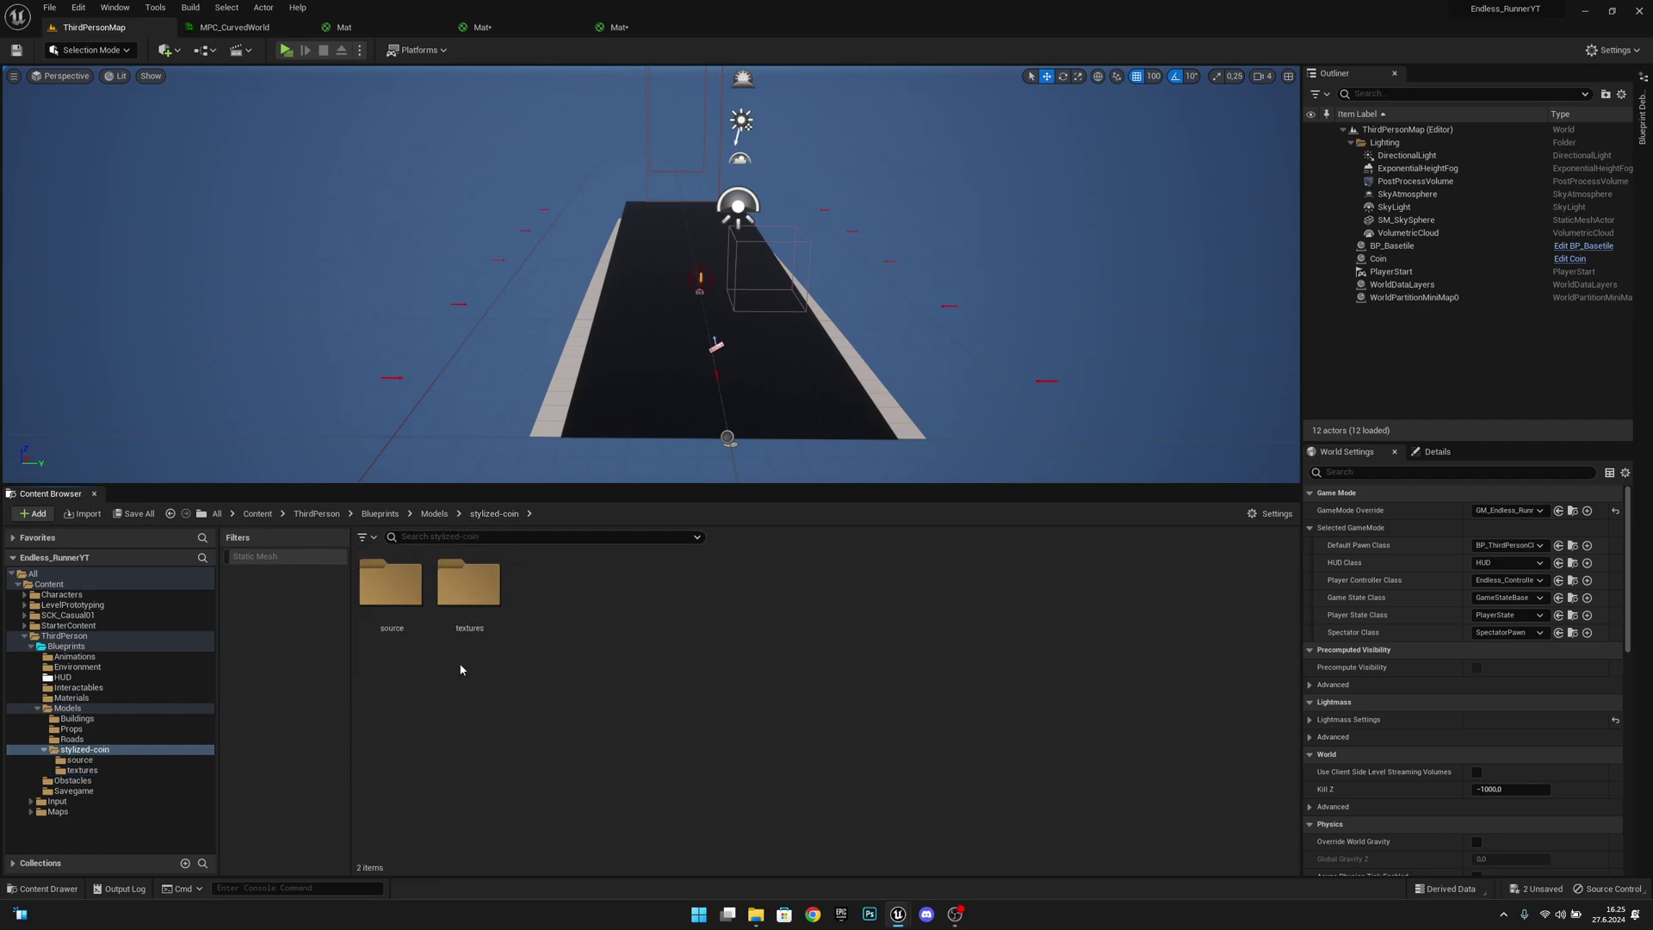
double_click(392, 603)
double_click(463, 583)
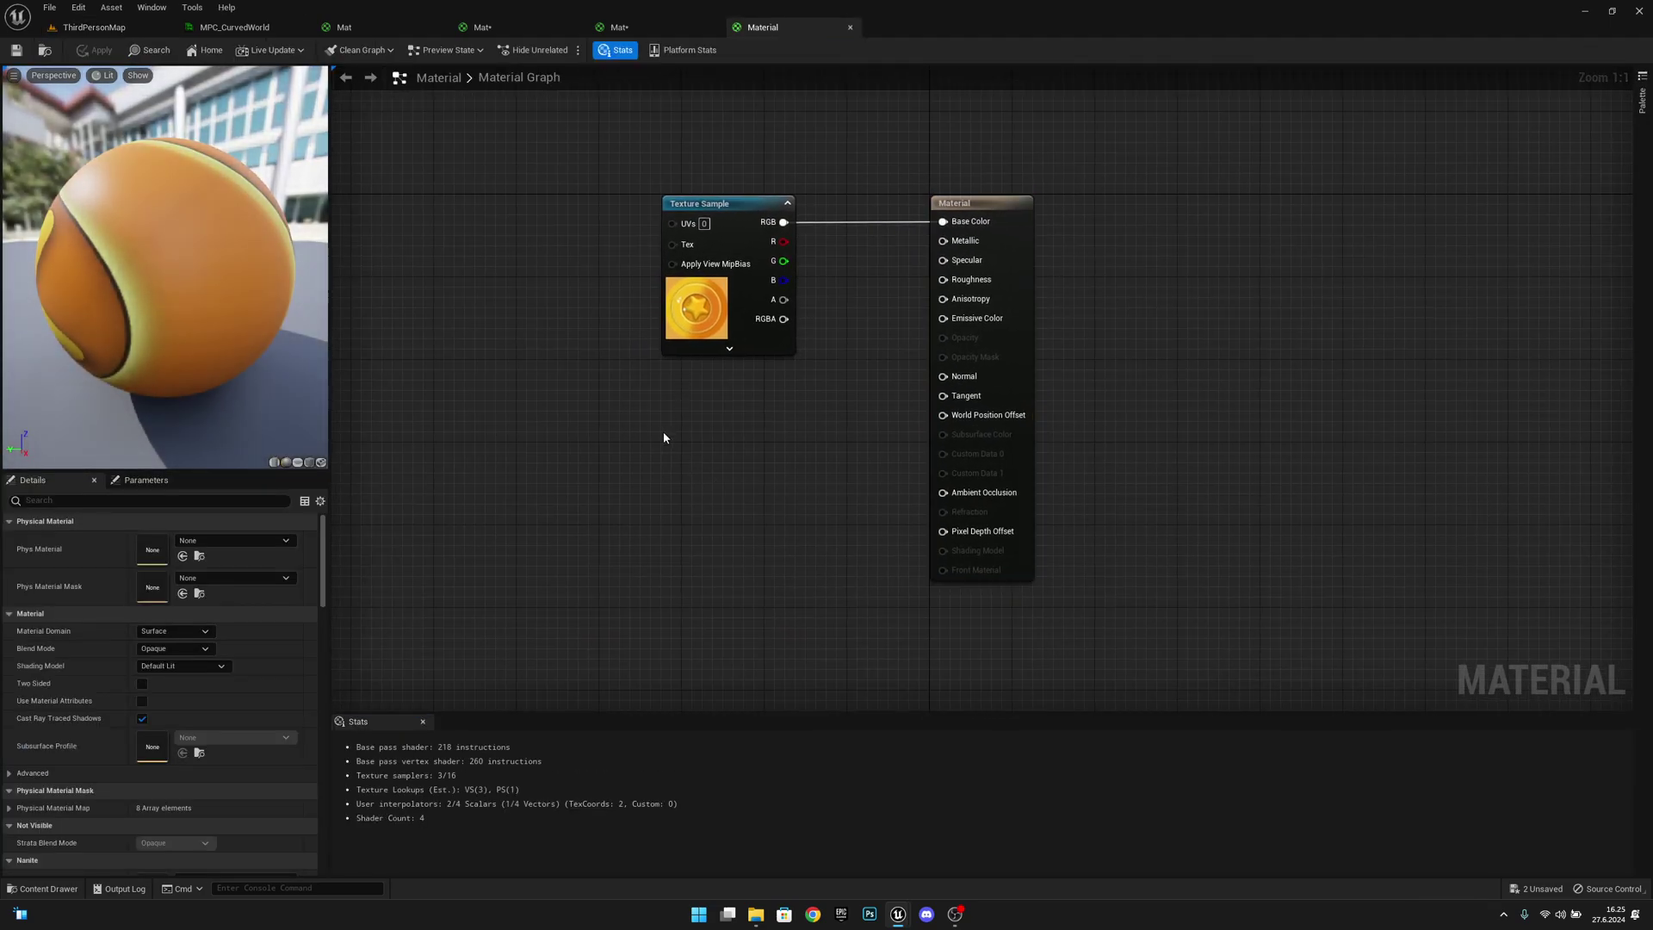
drag(663, 438, 973, 420)
mouse_move(711, 458)
mouse_down()
mouse_move(762, 448)
mouse_move(724, 458)
mouse_move(741, 458)
mouse_up()
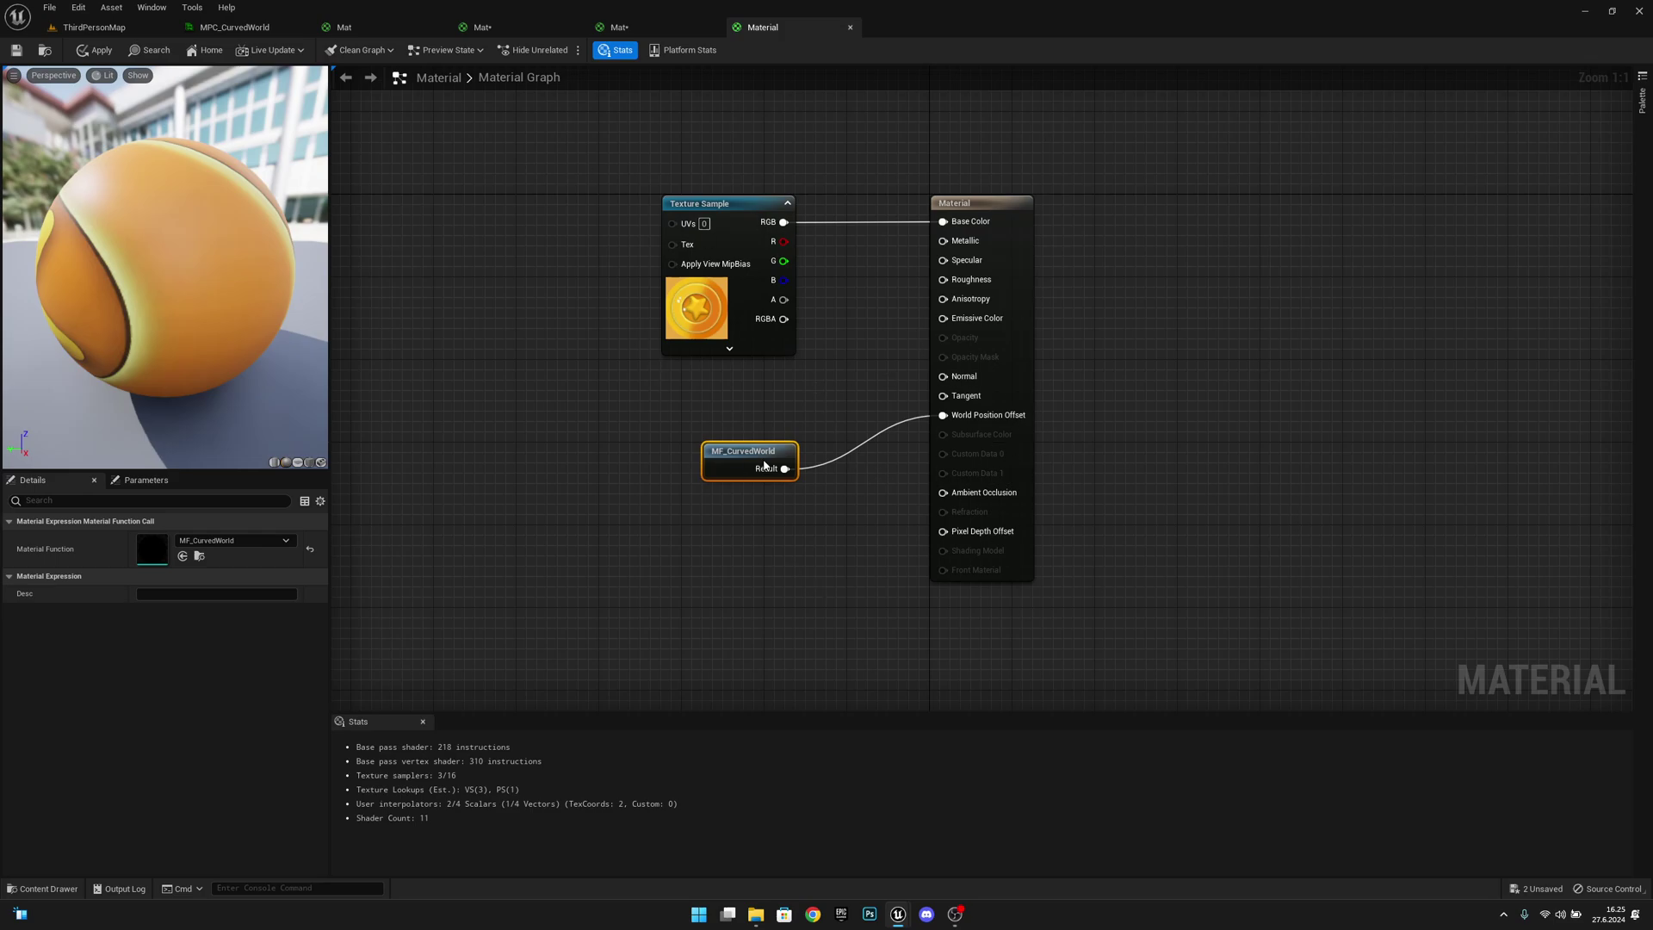
Save the coin material and play-test the level in a new window to check the curved-world effect
click(26, 53)
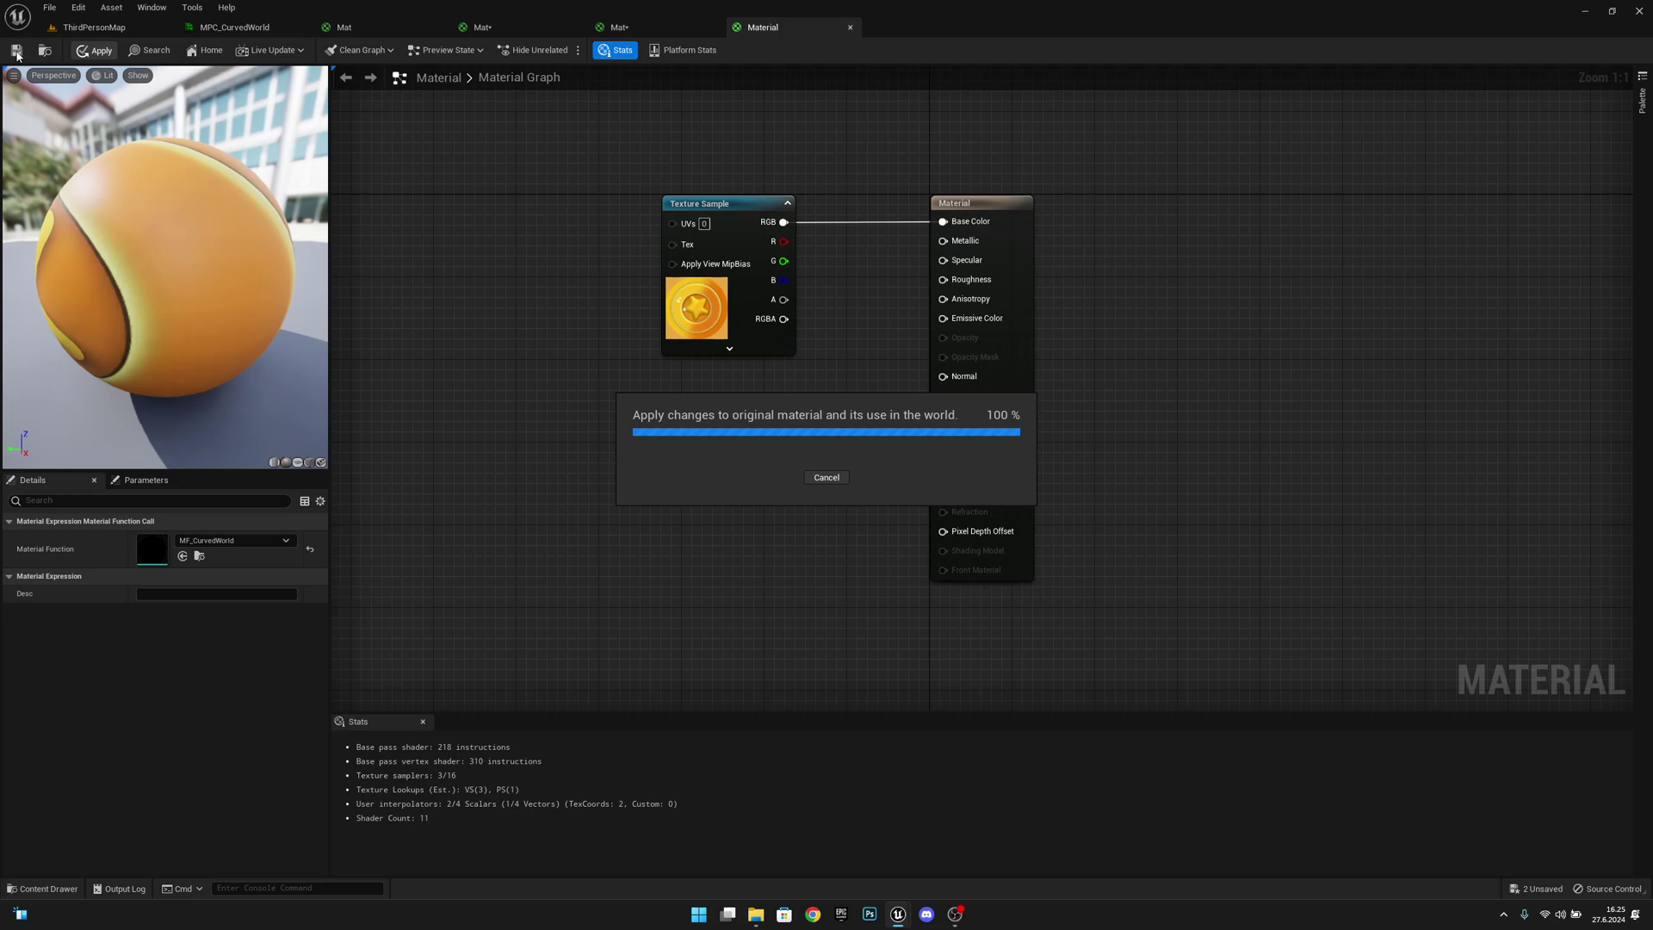
click(102, 27)
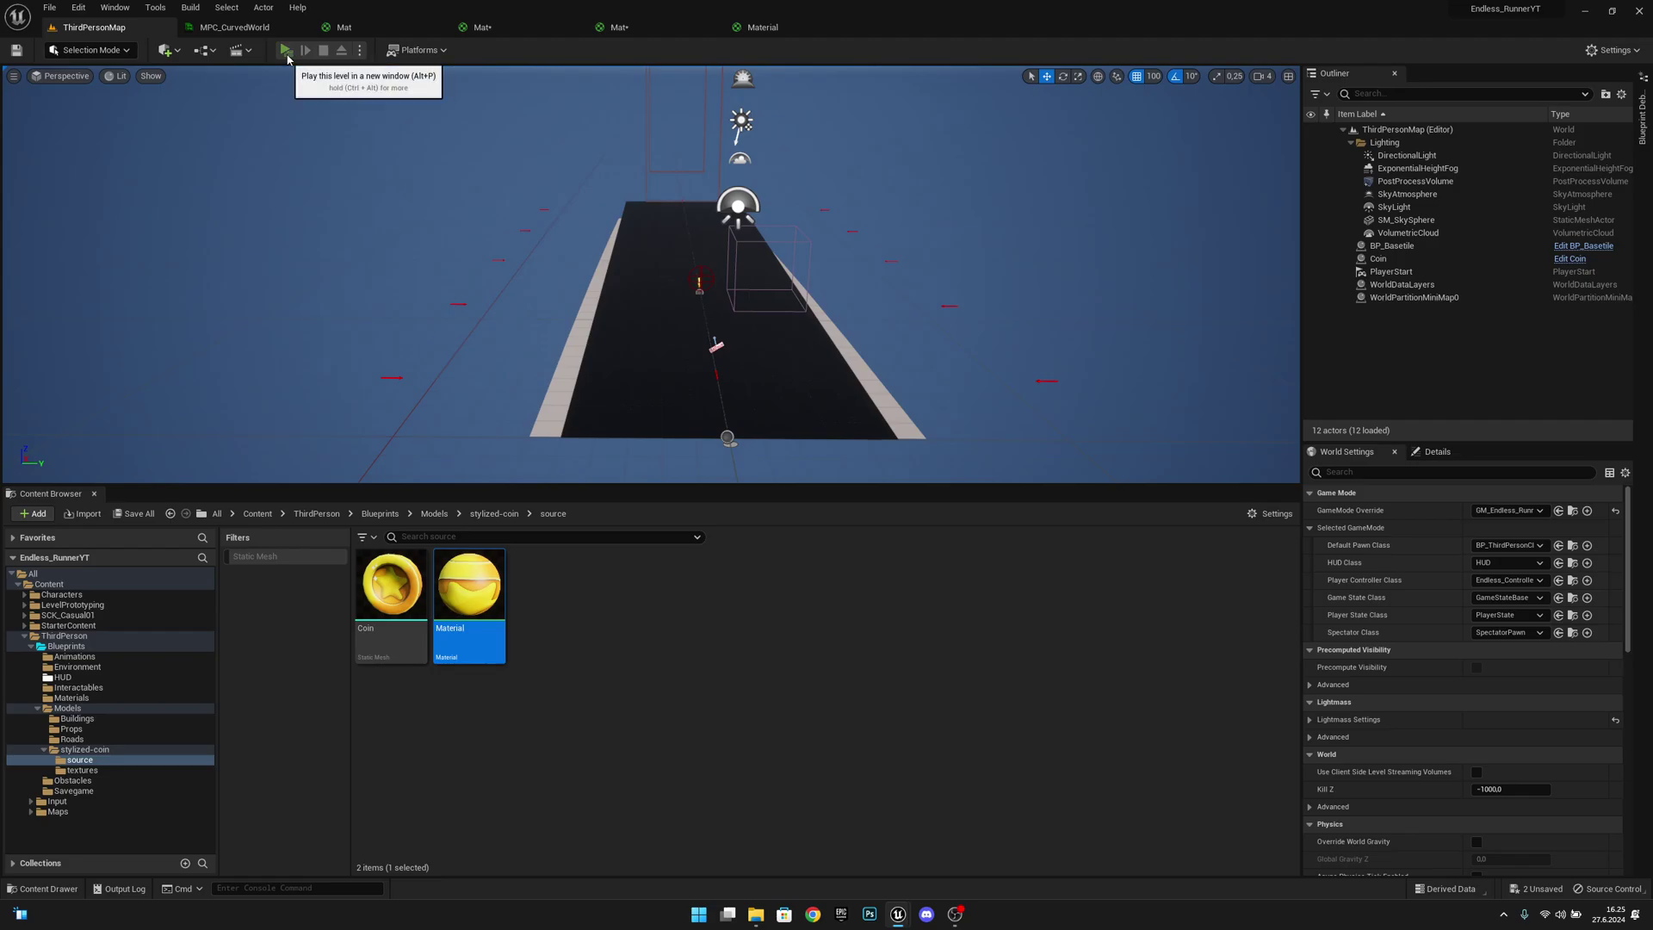
click(286, 51)
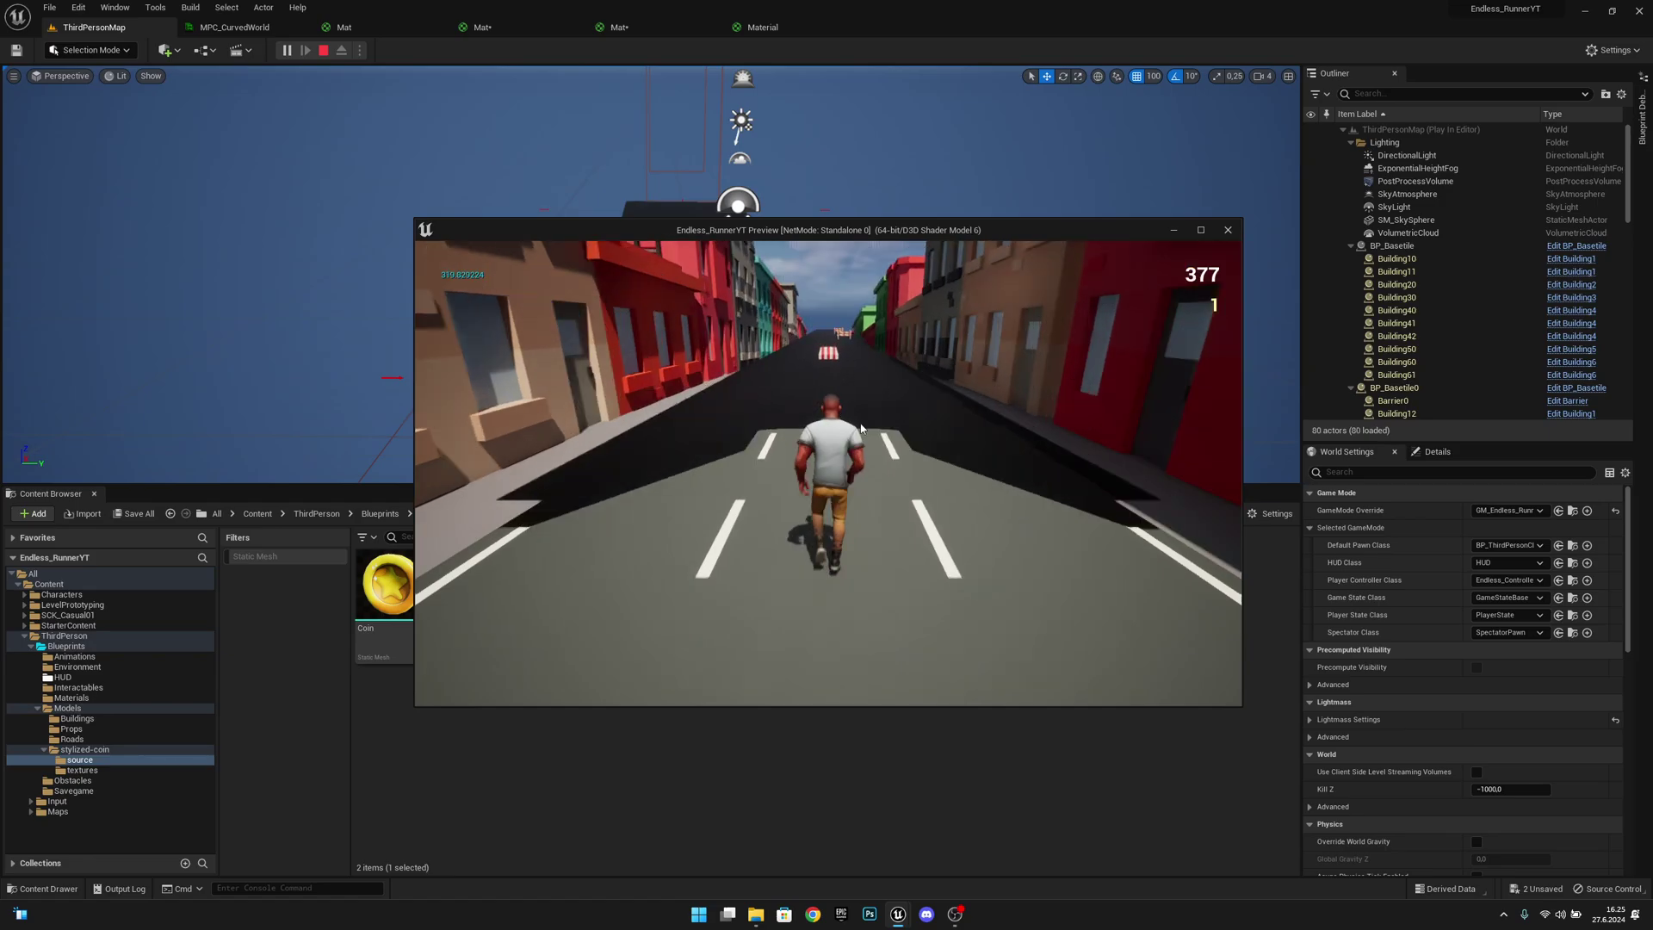
key(Escape)
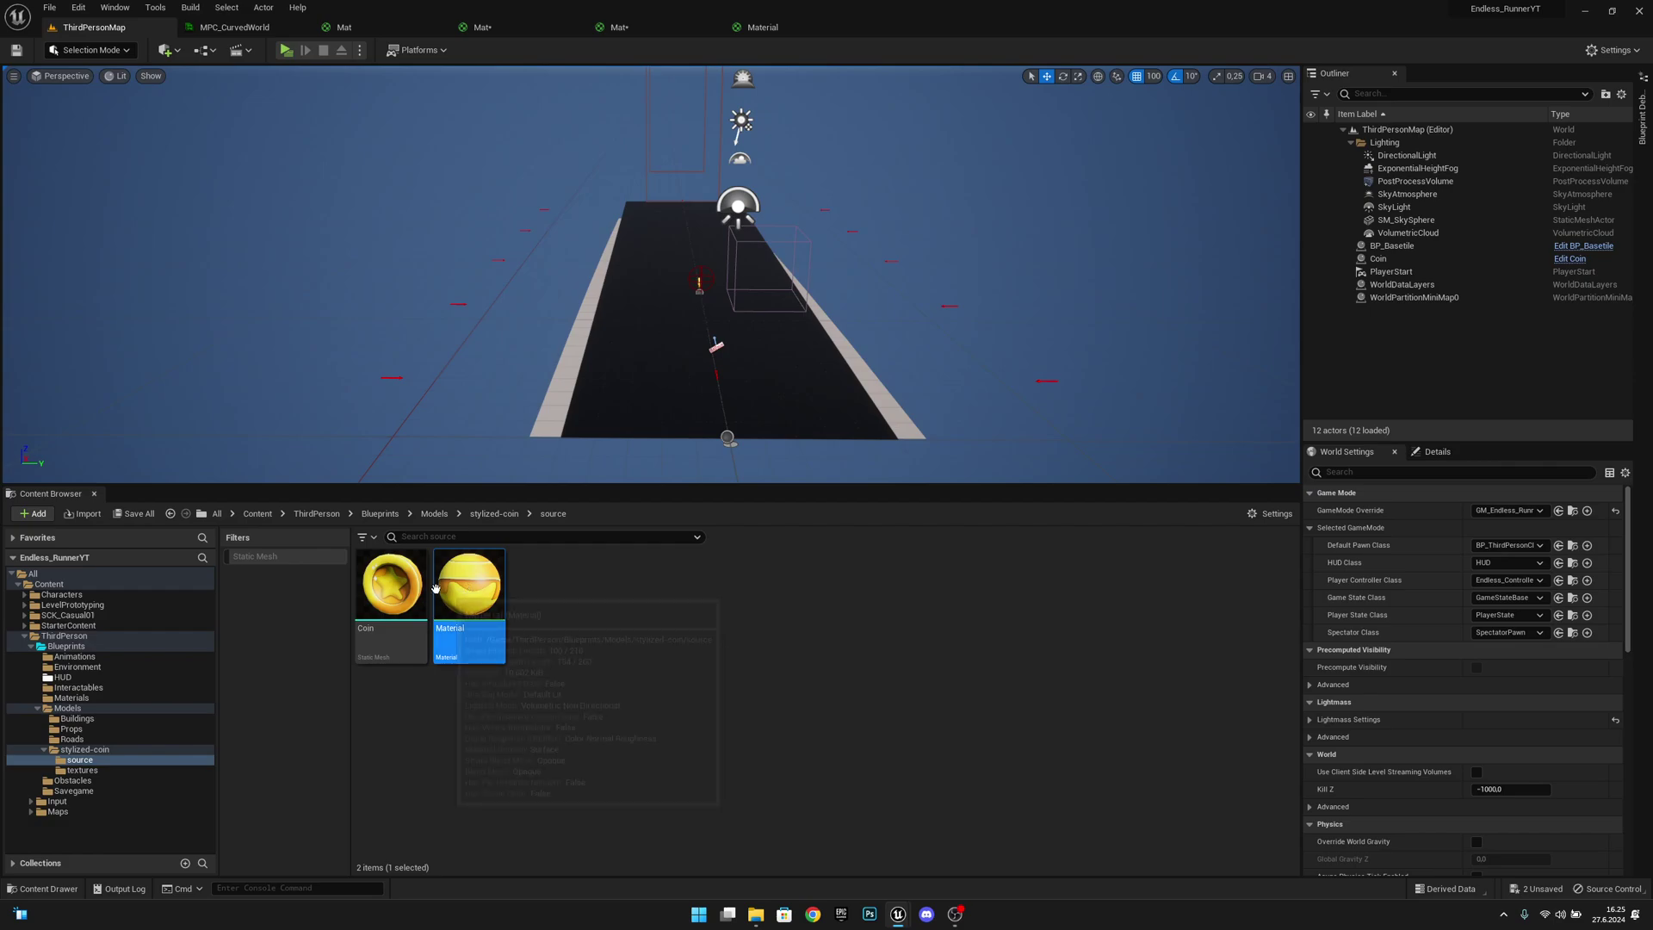
Open Road_MAT from the Blueprints Materials folder, connect a pasted MF_CurvedWorld node to World Position Offset, and apply the change
click(380, 515)
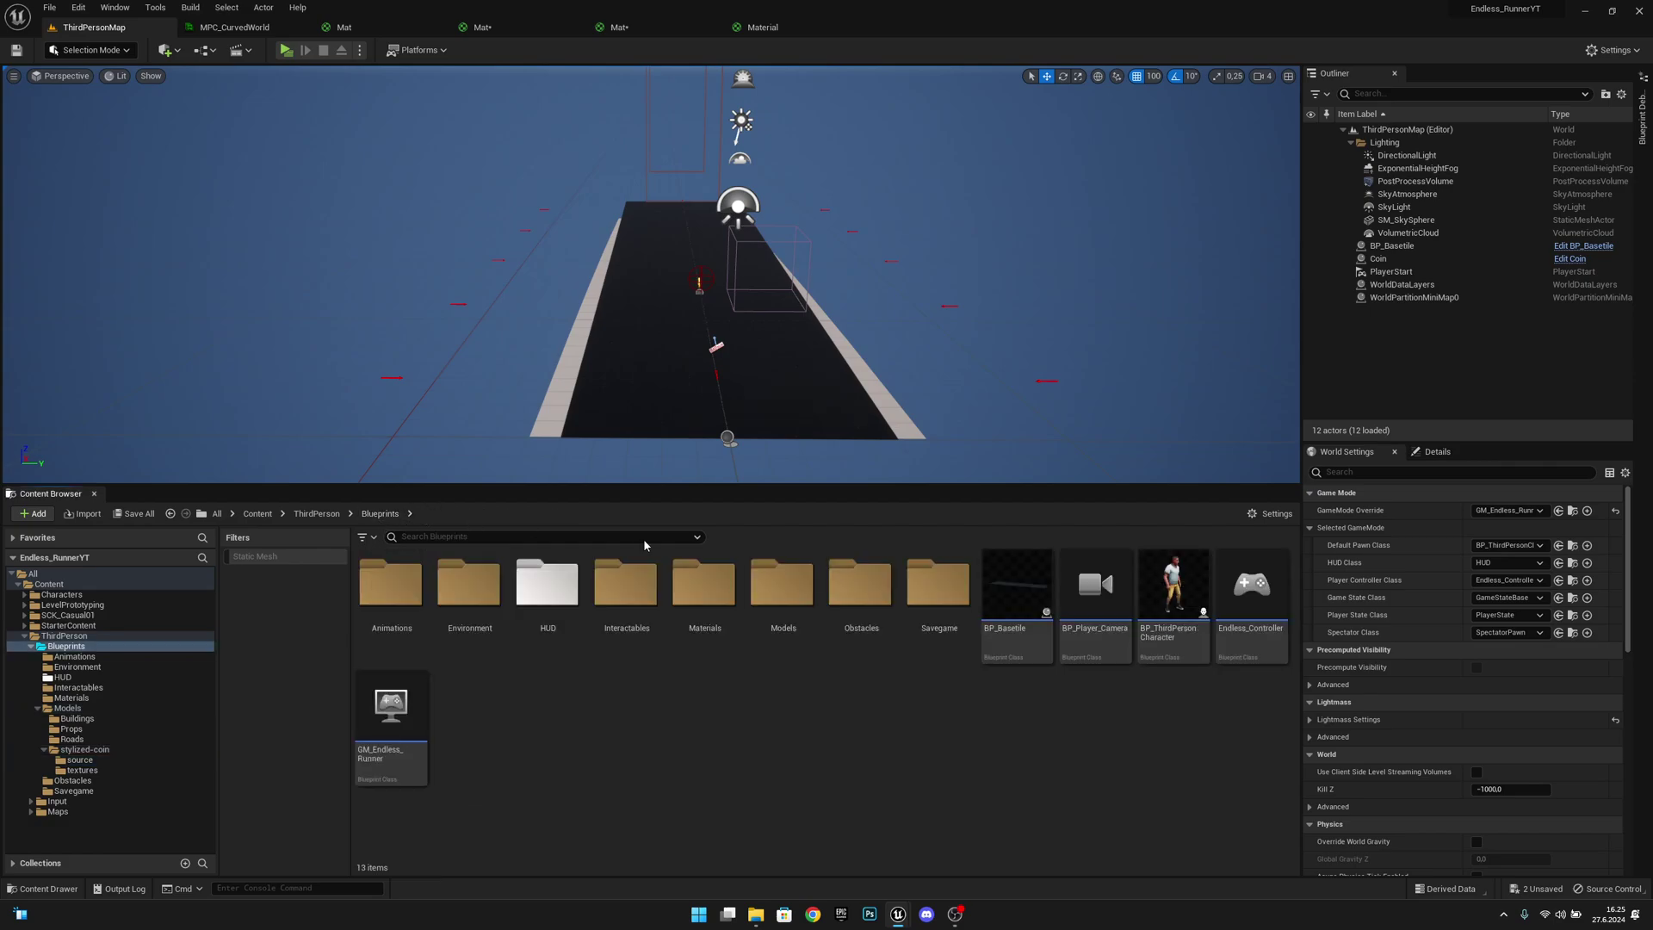
double_click(708, 603)
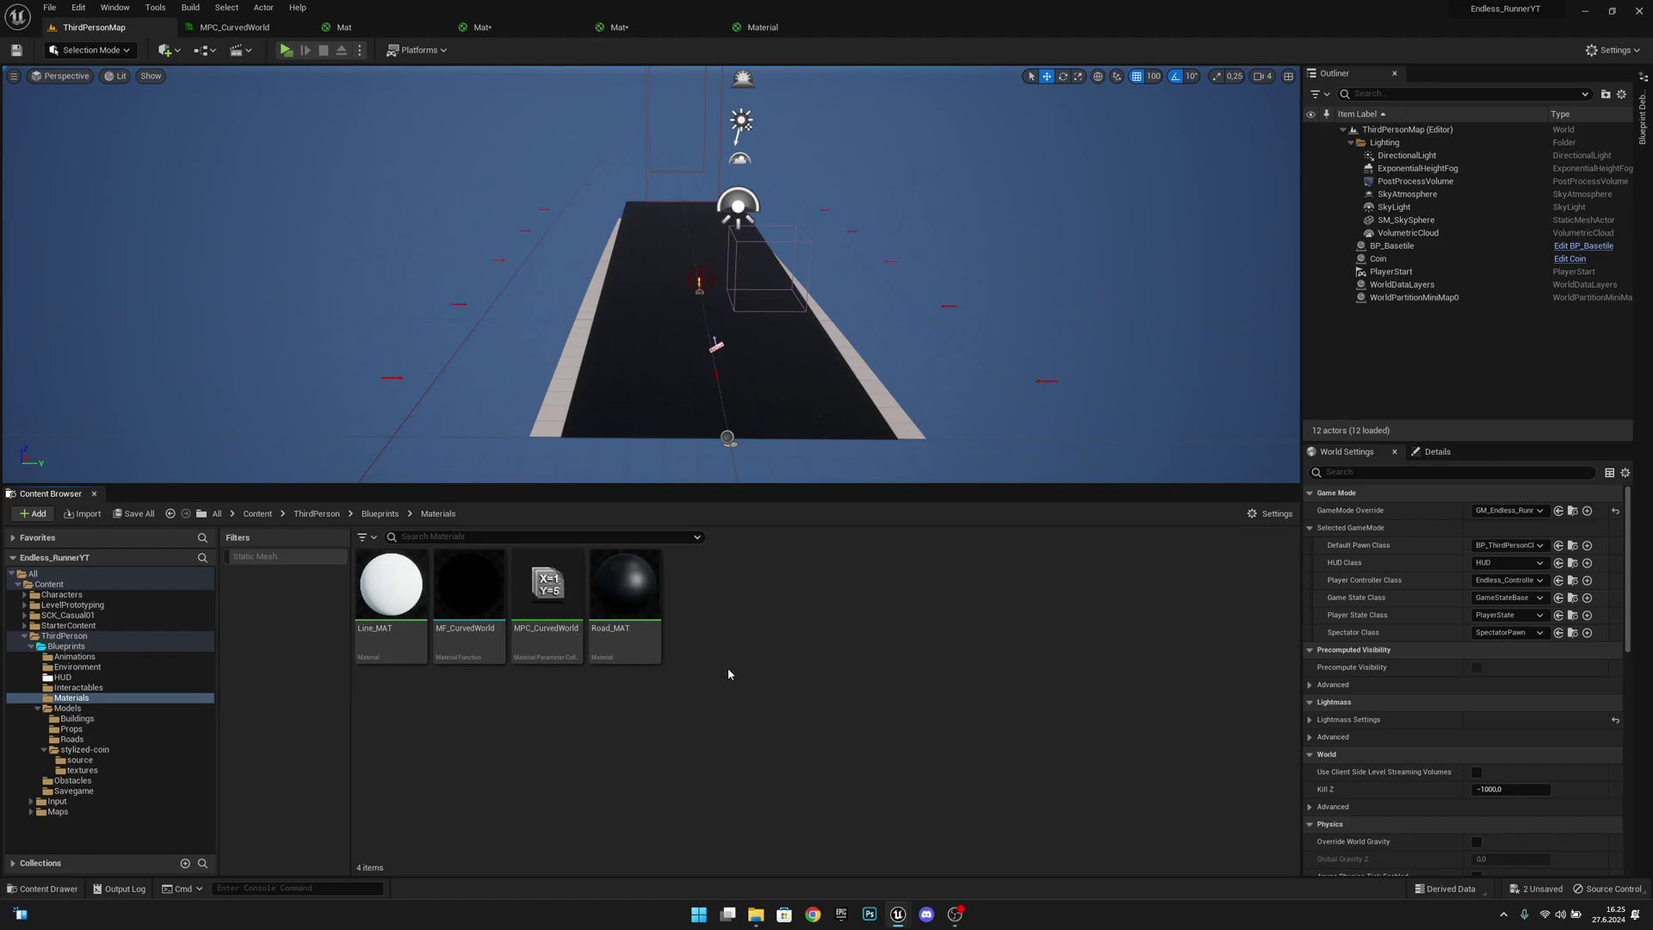
double_click(644, 593)
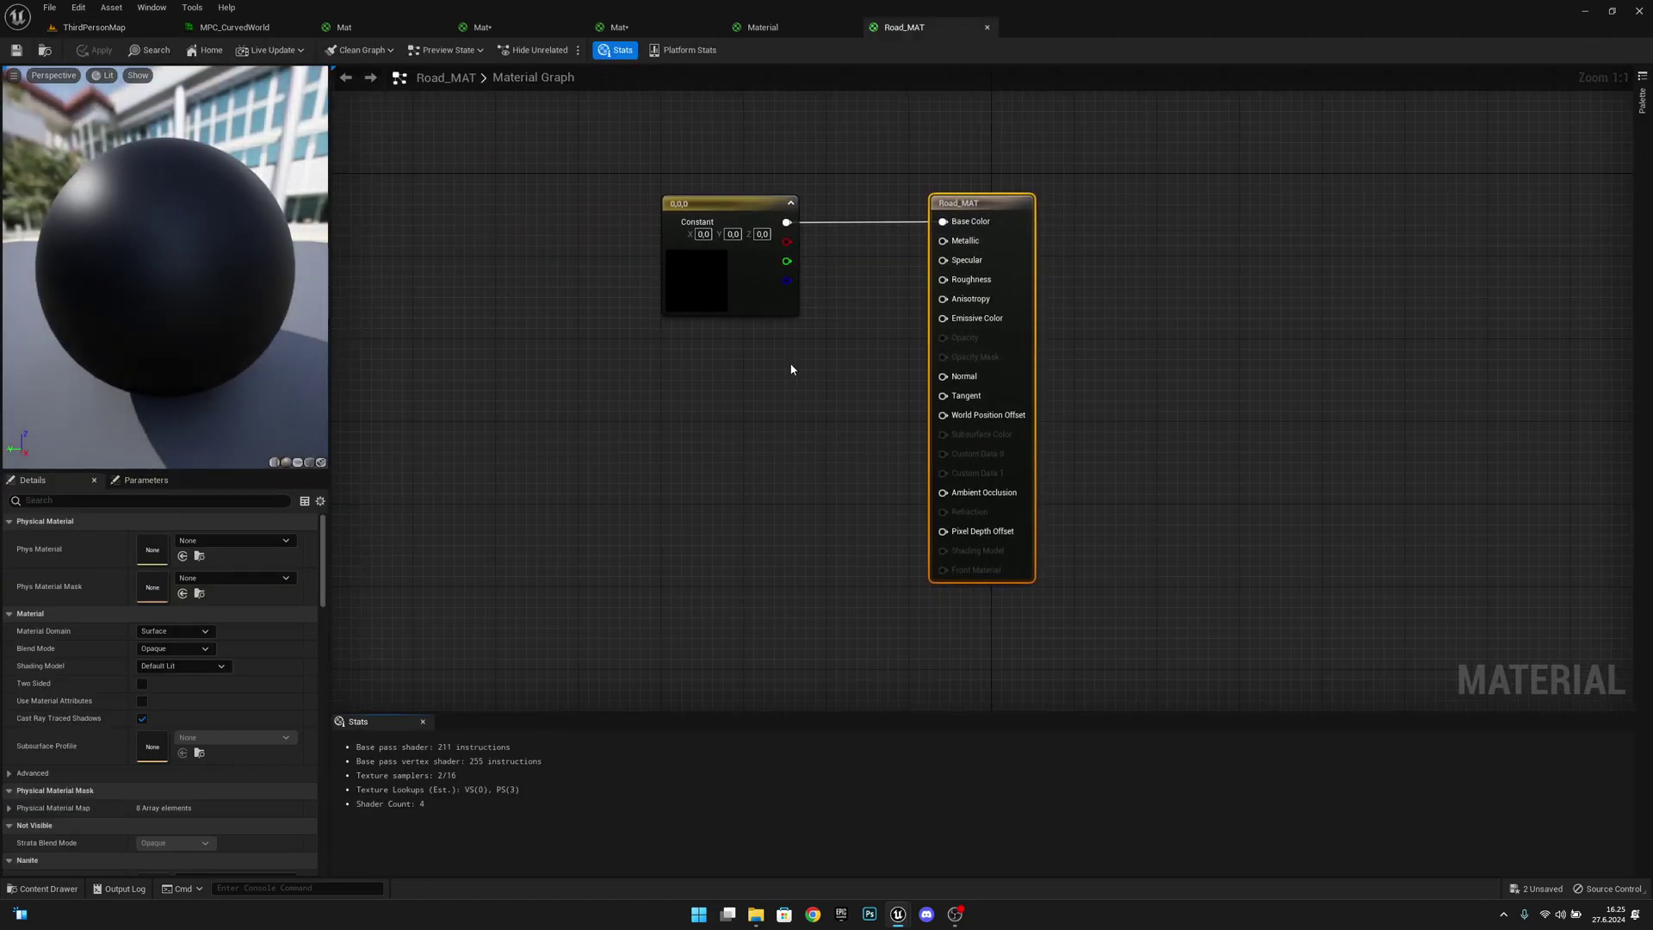
click(693, 428)
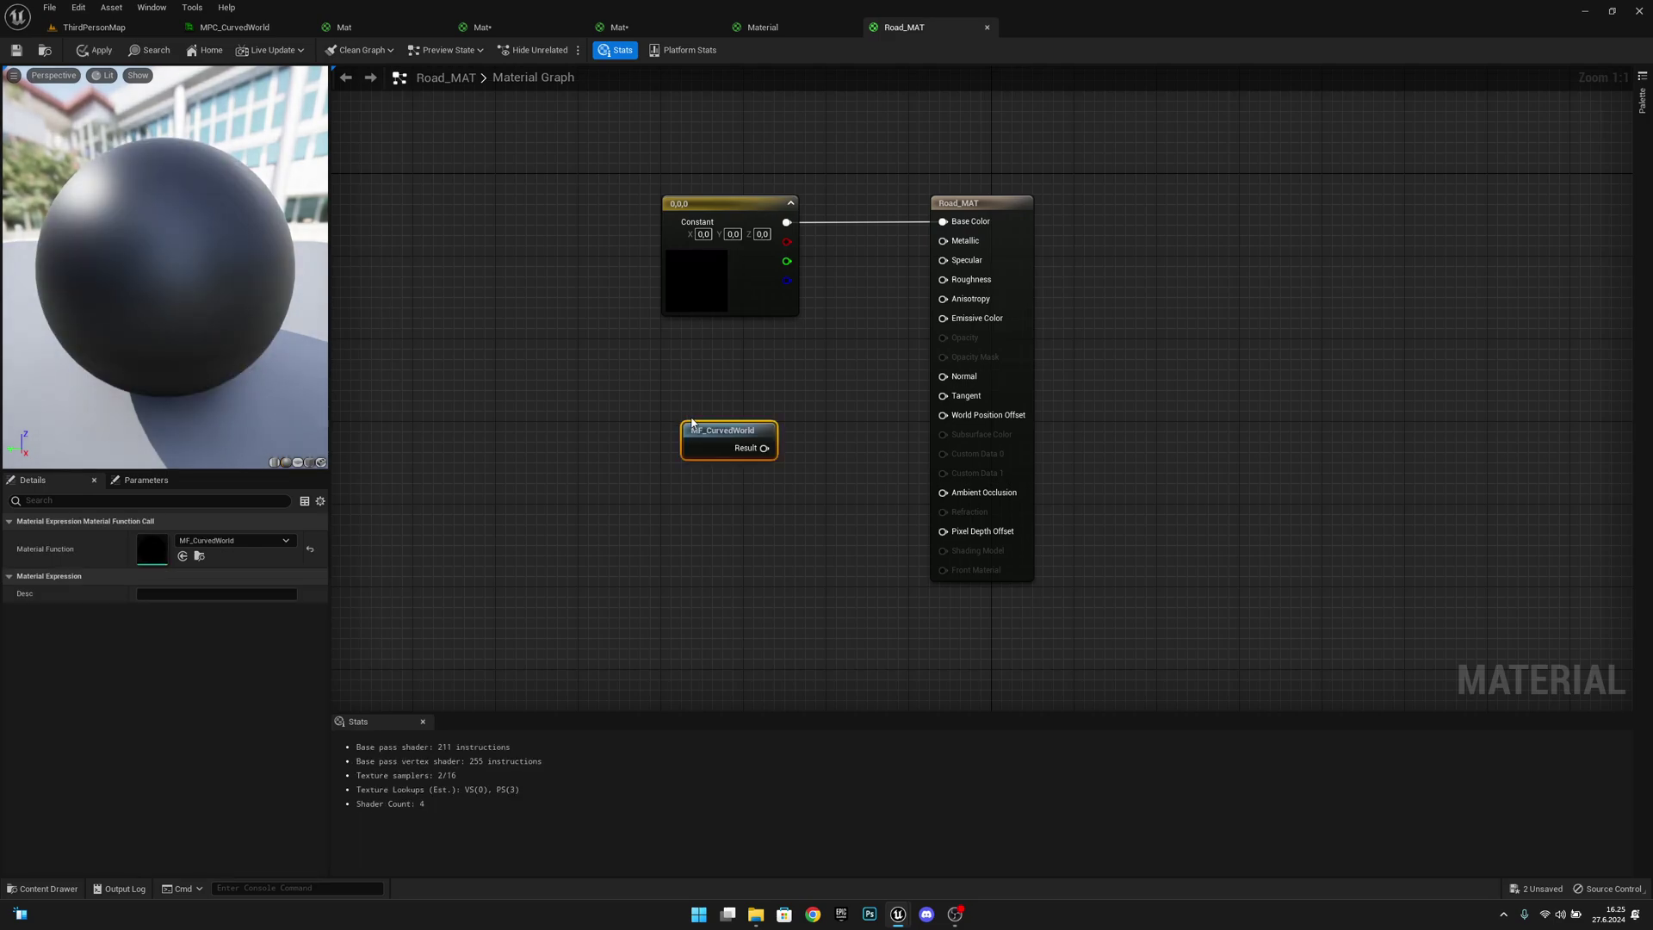
drag(765, 447, 951, 418)
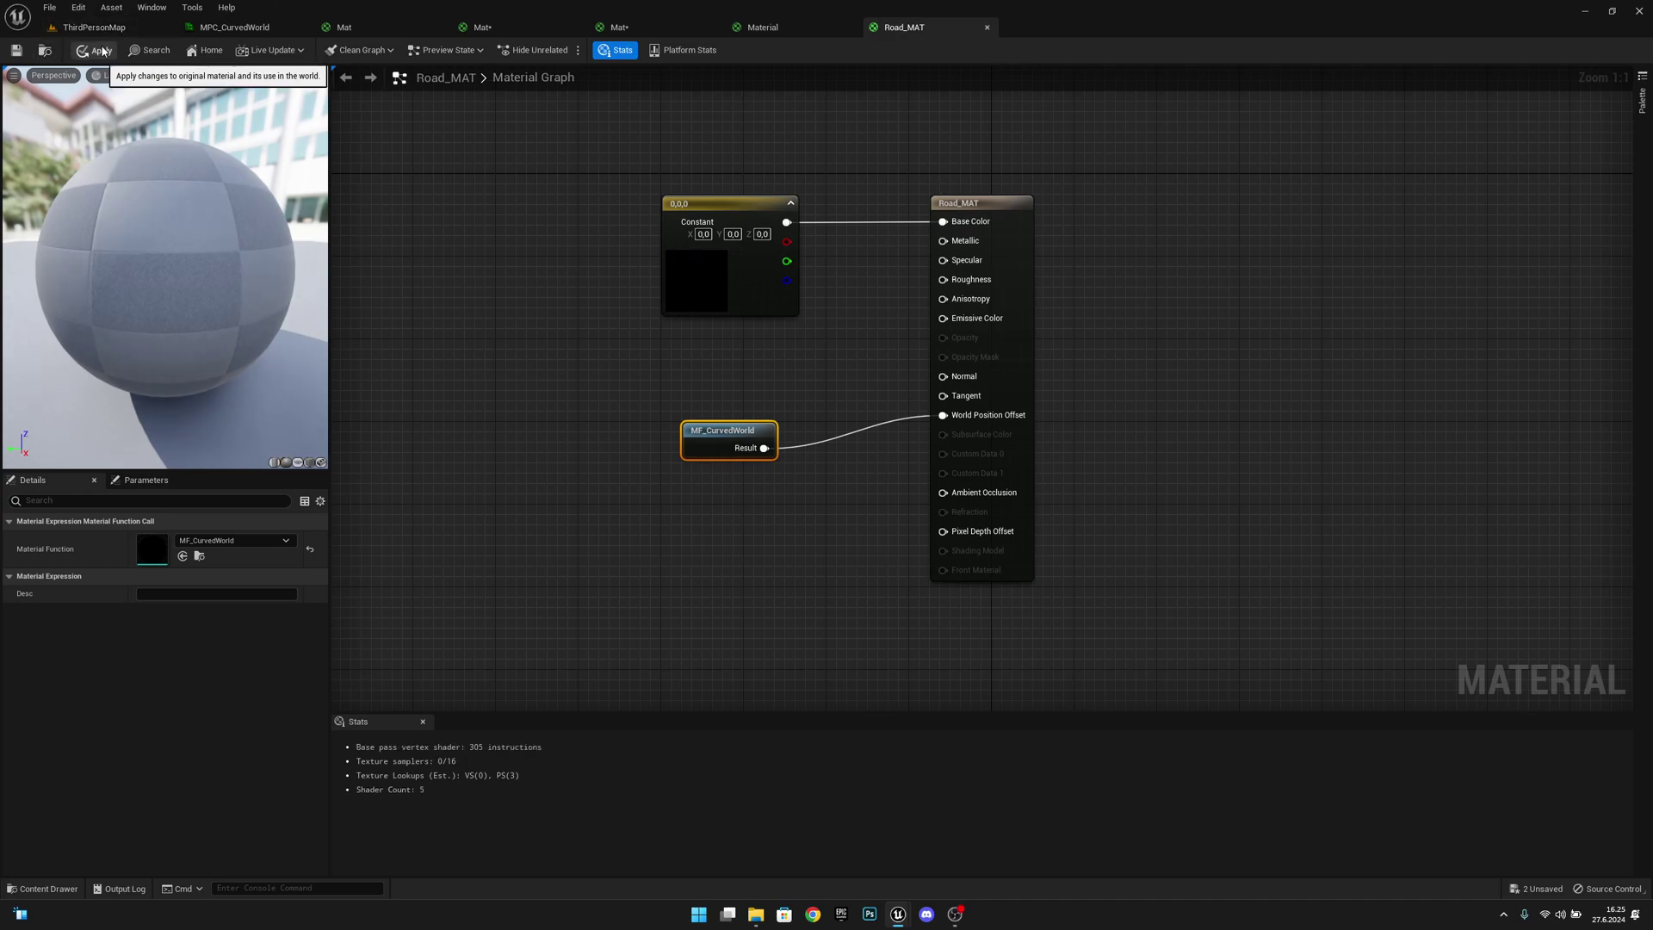
click(136, 45)
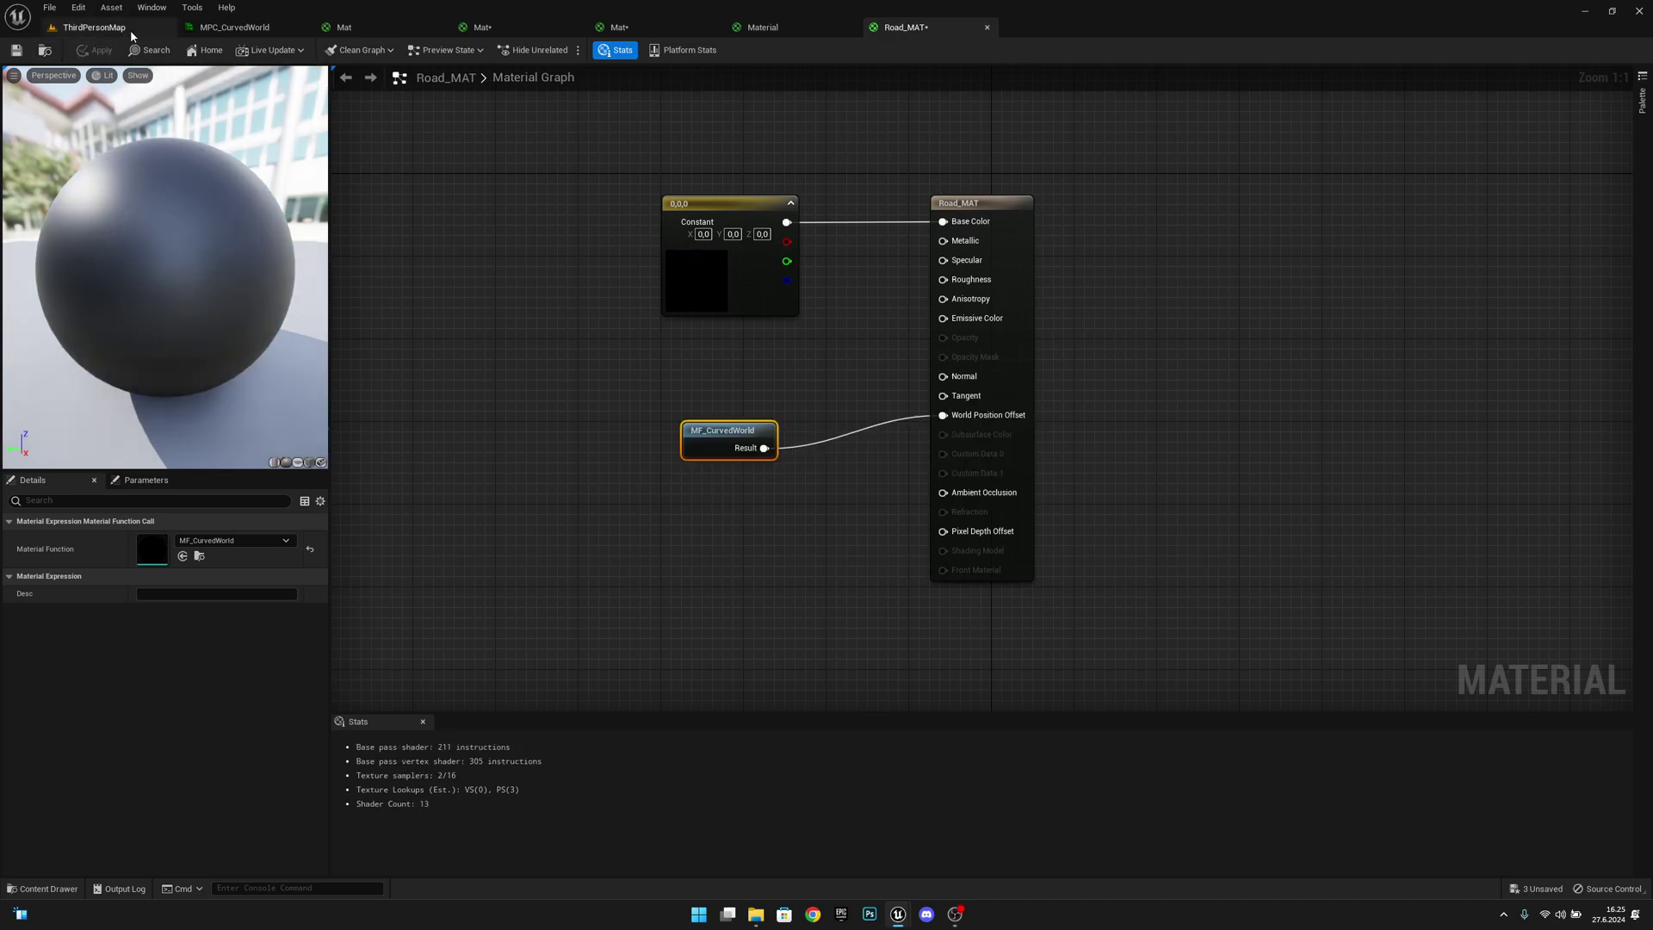
Play-test ThirdPersonMap in a new window to check how the road bends with the updated Road_MAT
click(130, 29)
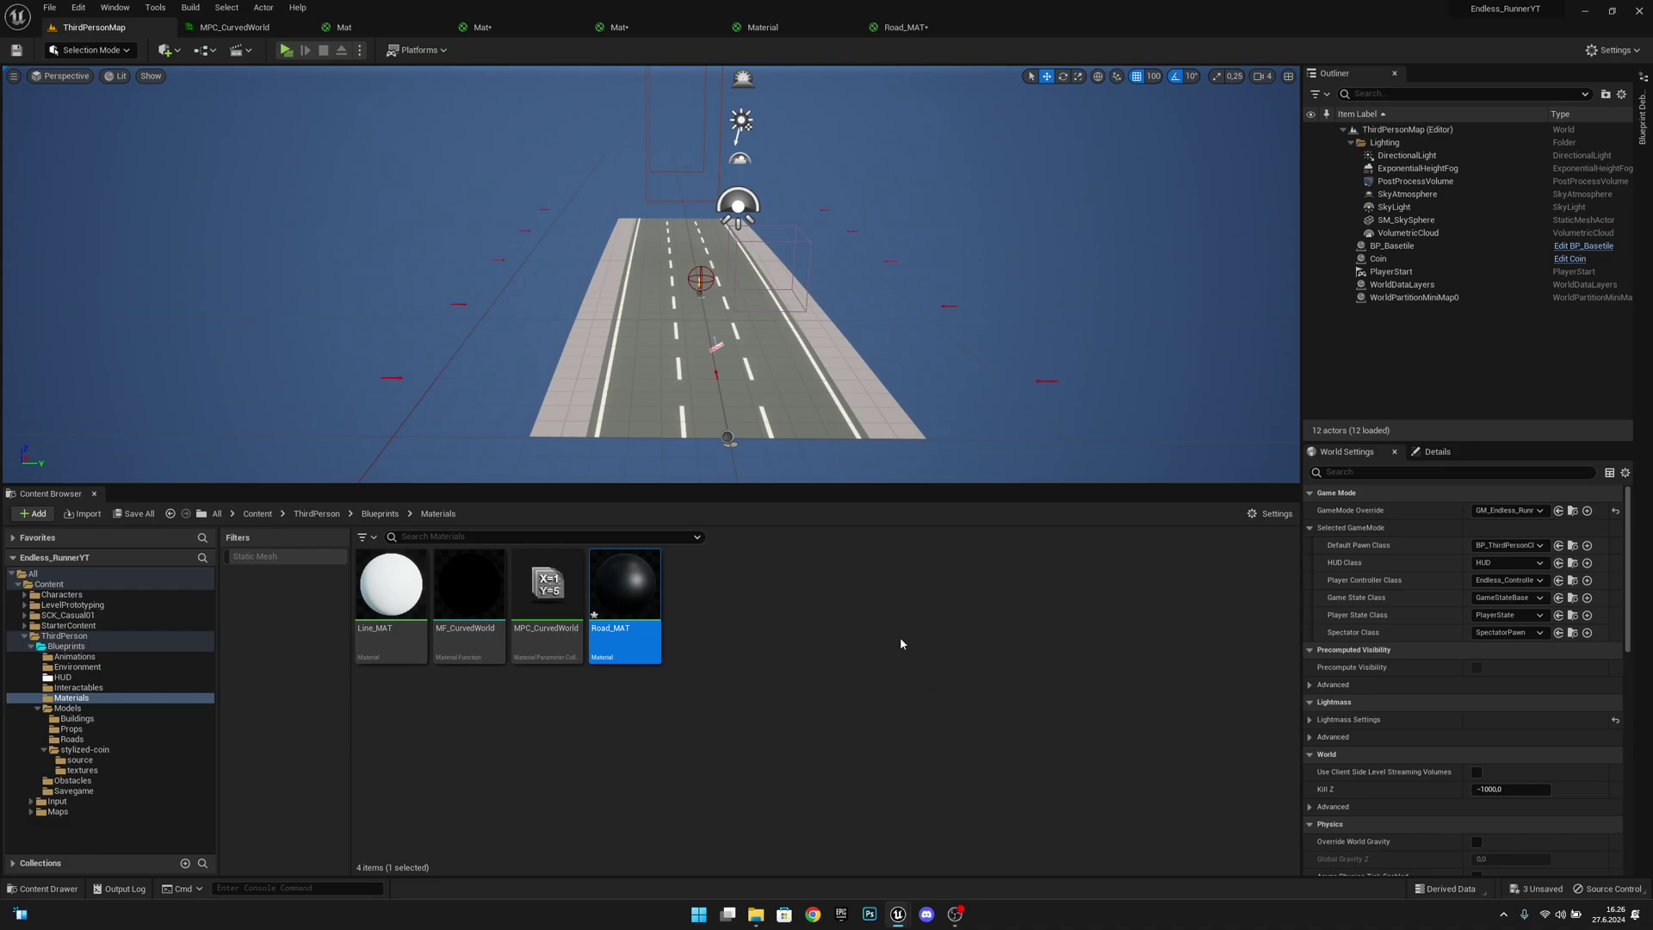
click(286, 52)
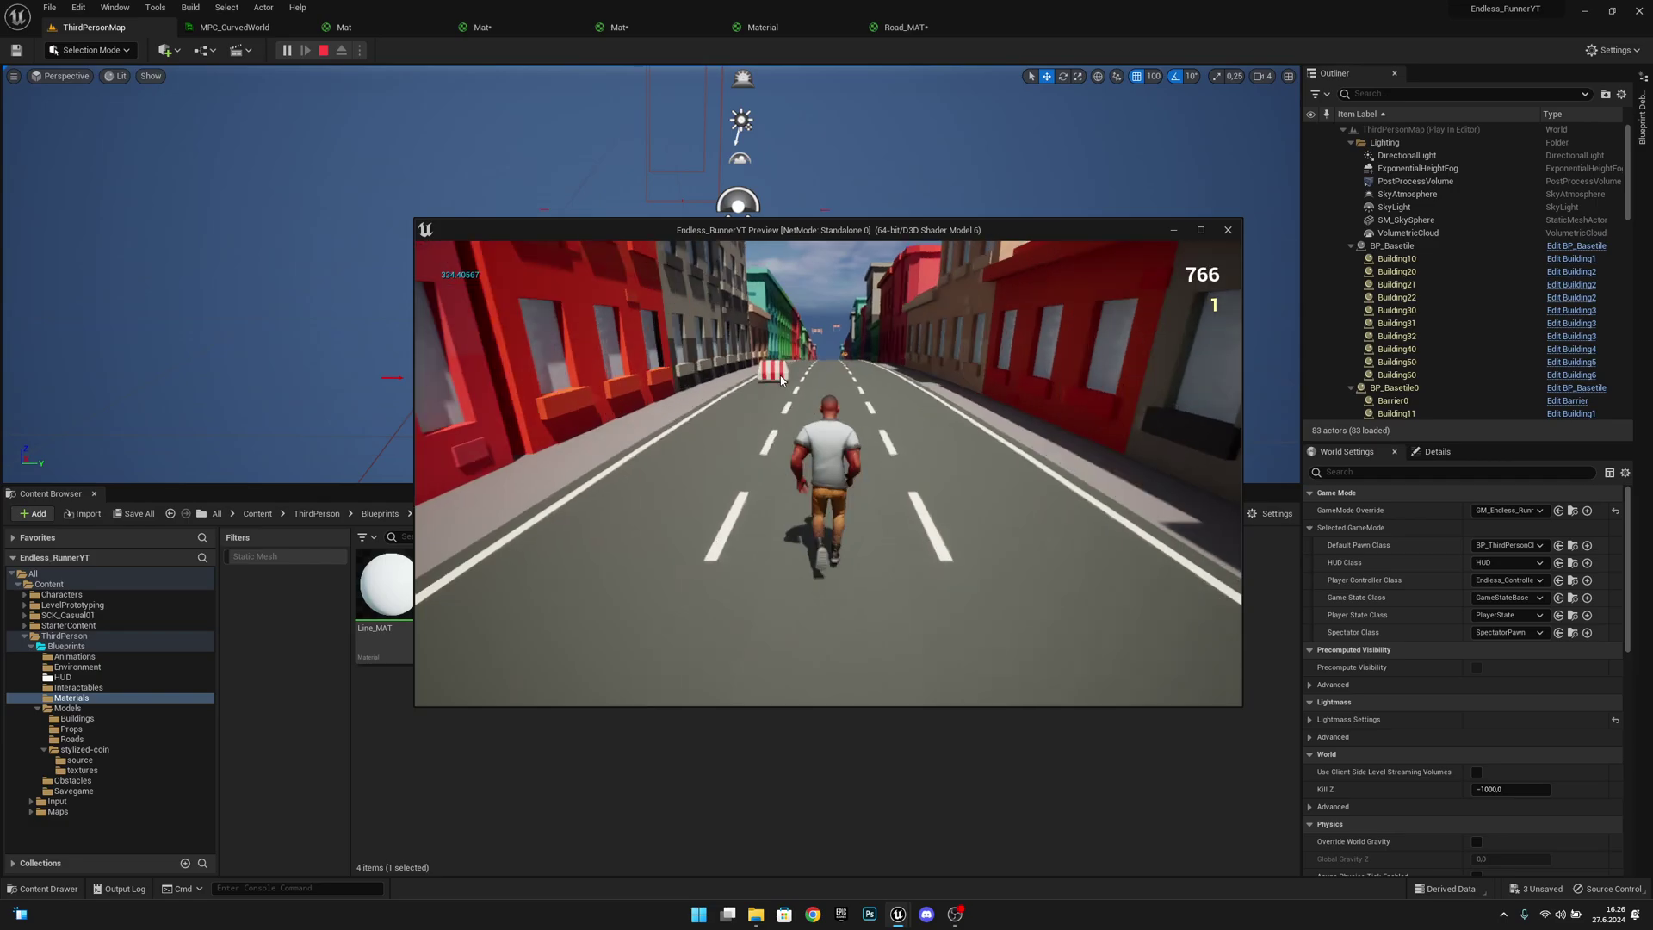
key(Escape)
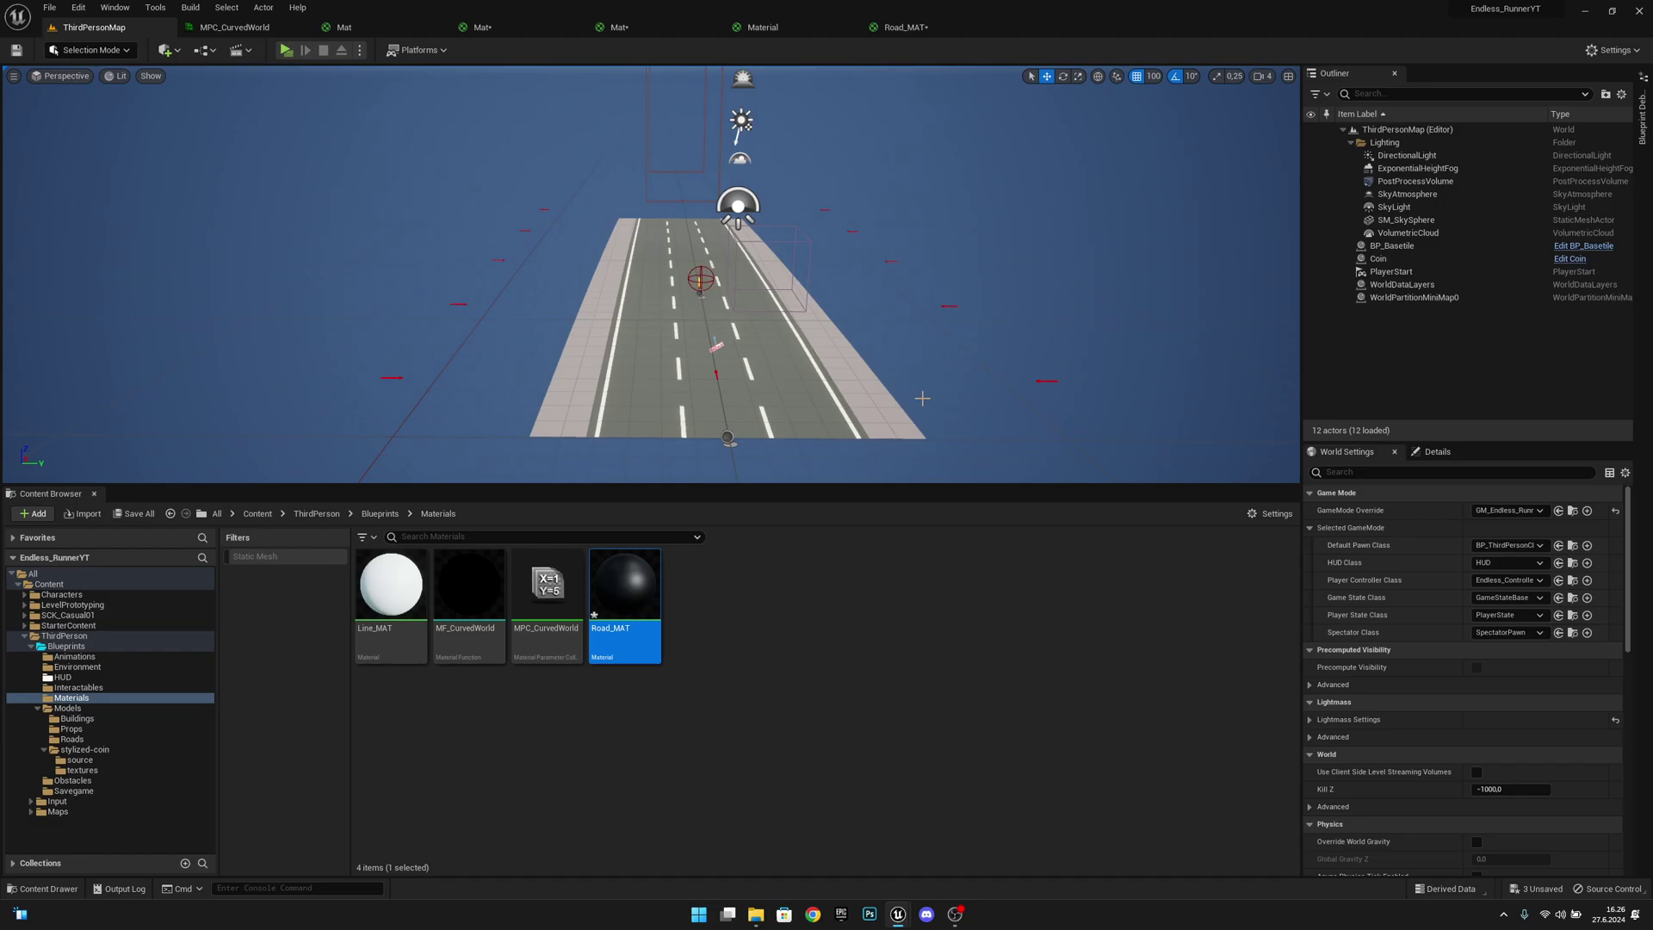
Open the Mat material in the Props folder under Models
click(374, 515)
double_click(814, 585)
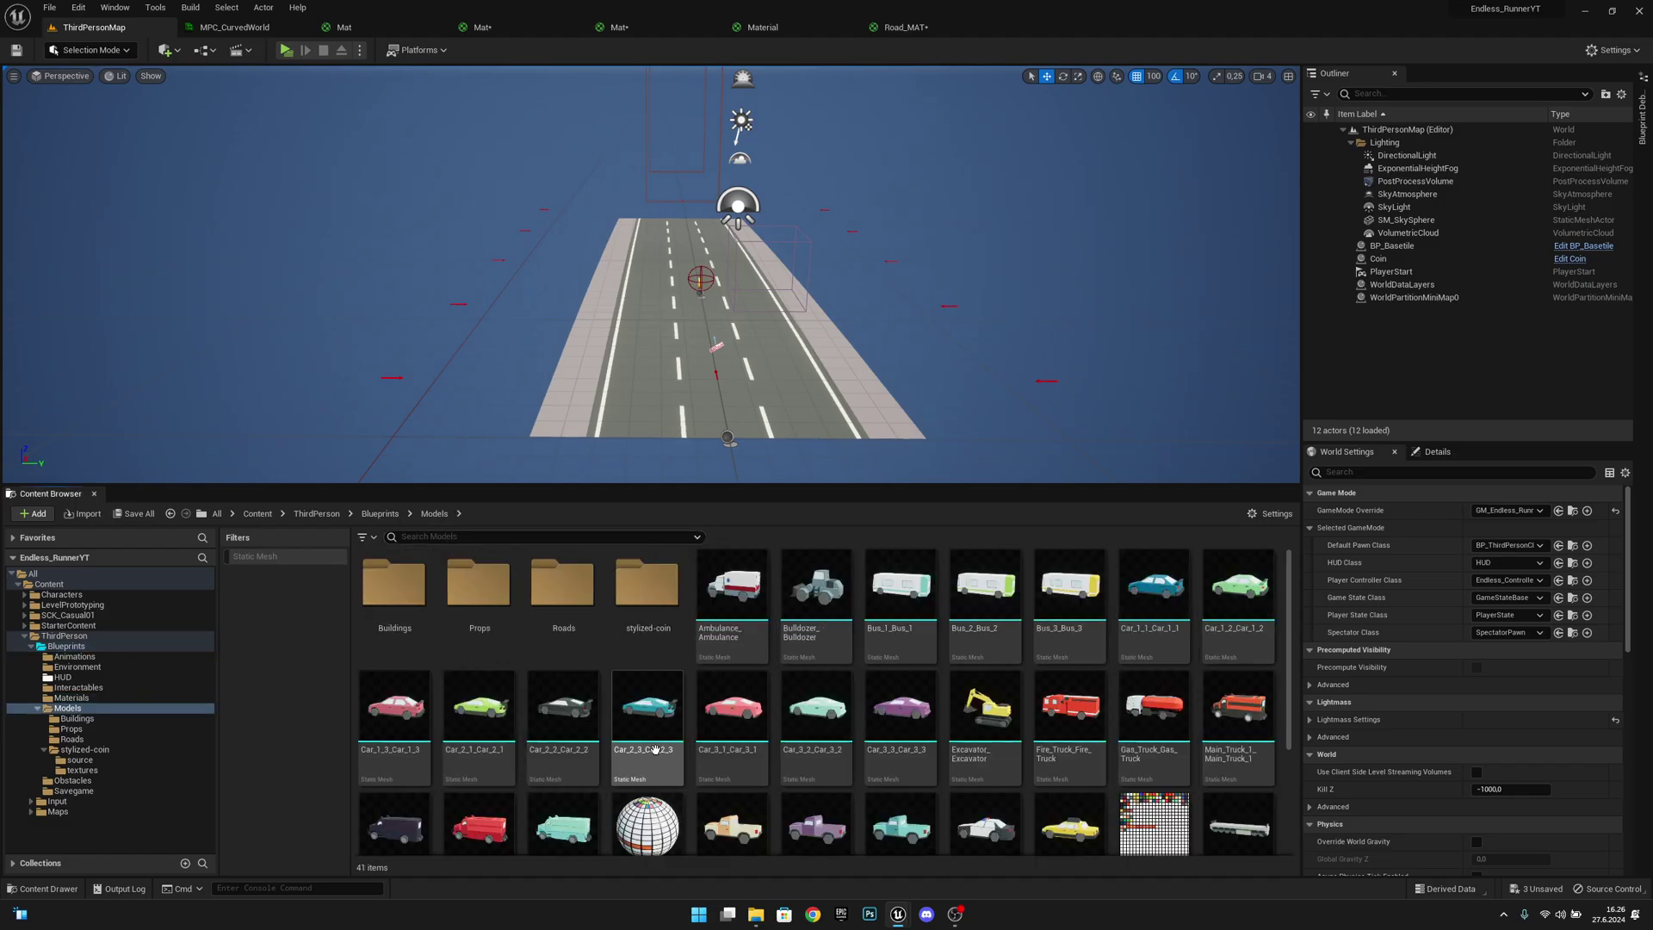
double_click(479, 585)
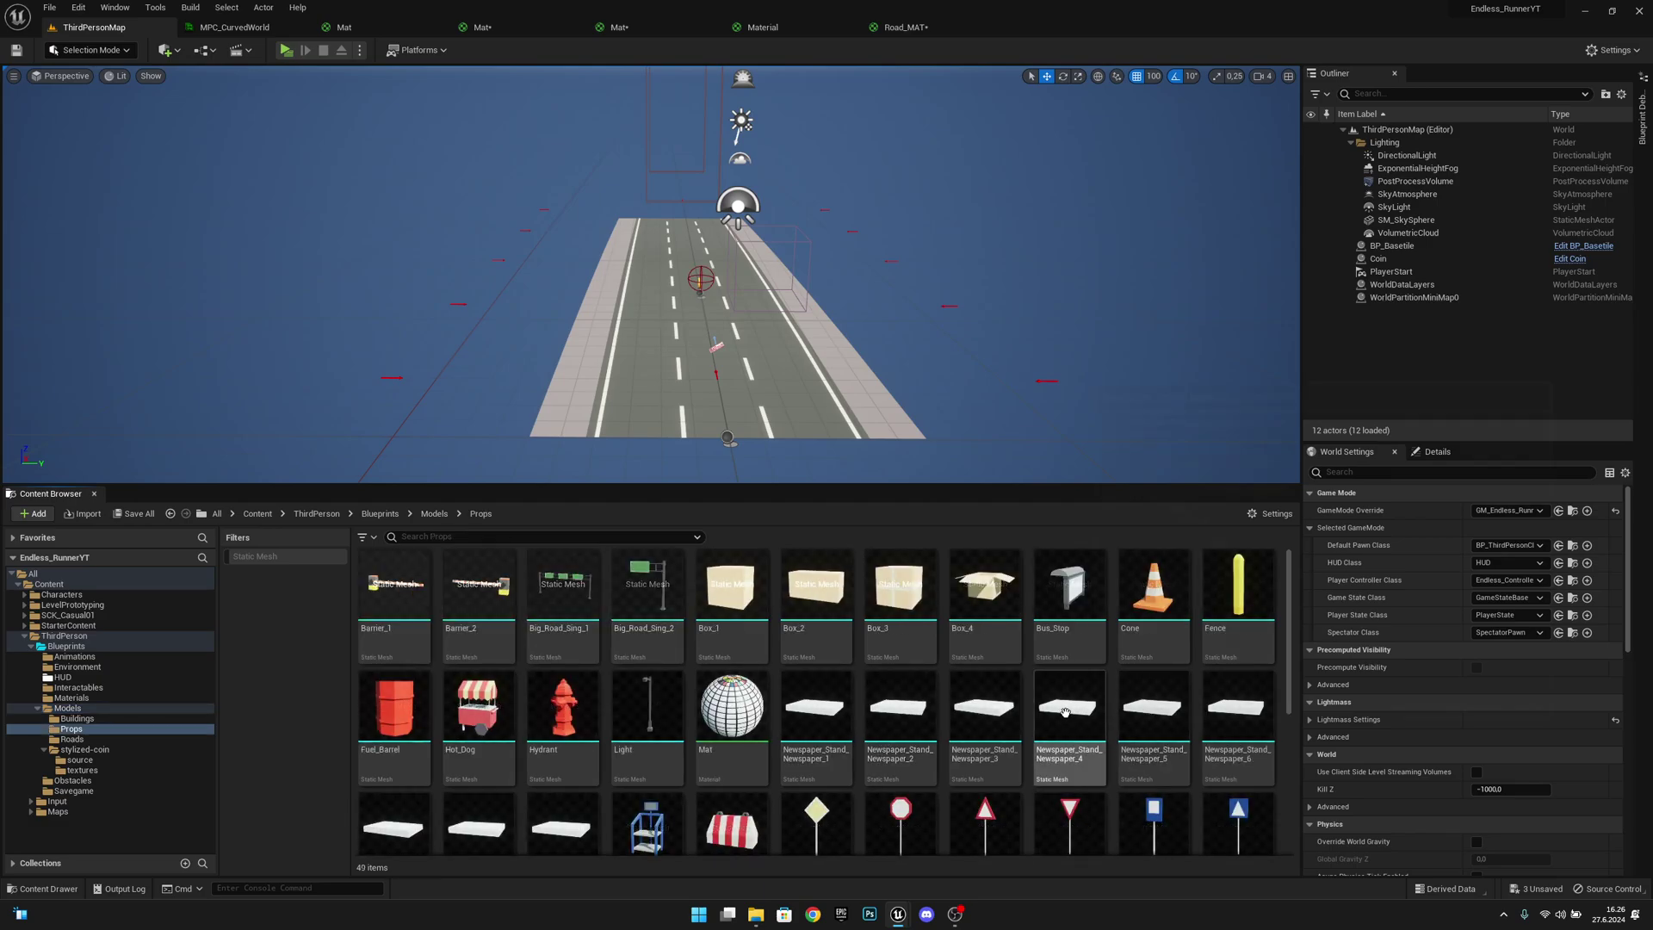
scroll(1059, 714, down, 2)
scroll(1067, 723, down, 2)
scroll(1080, 740, up, 2)
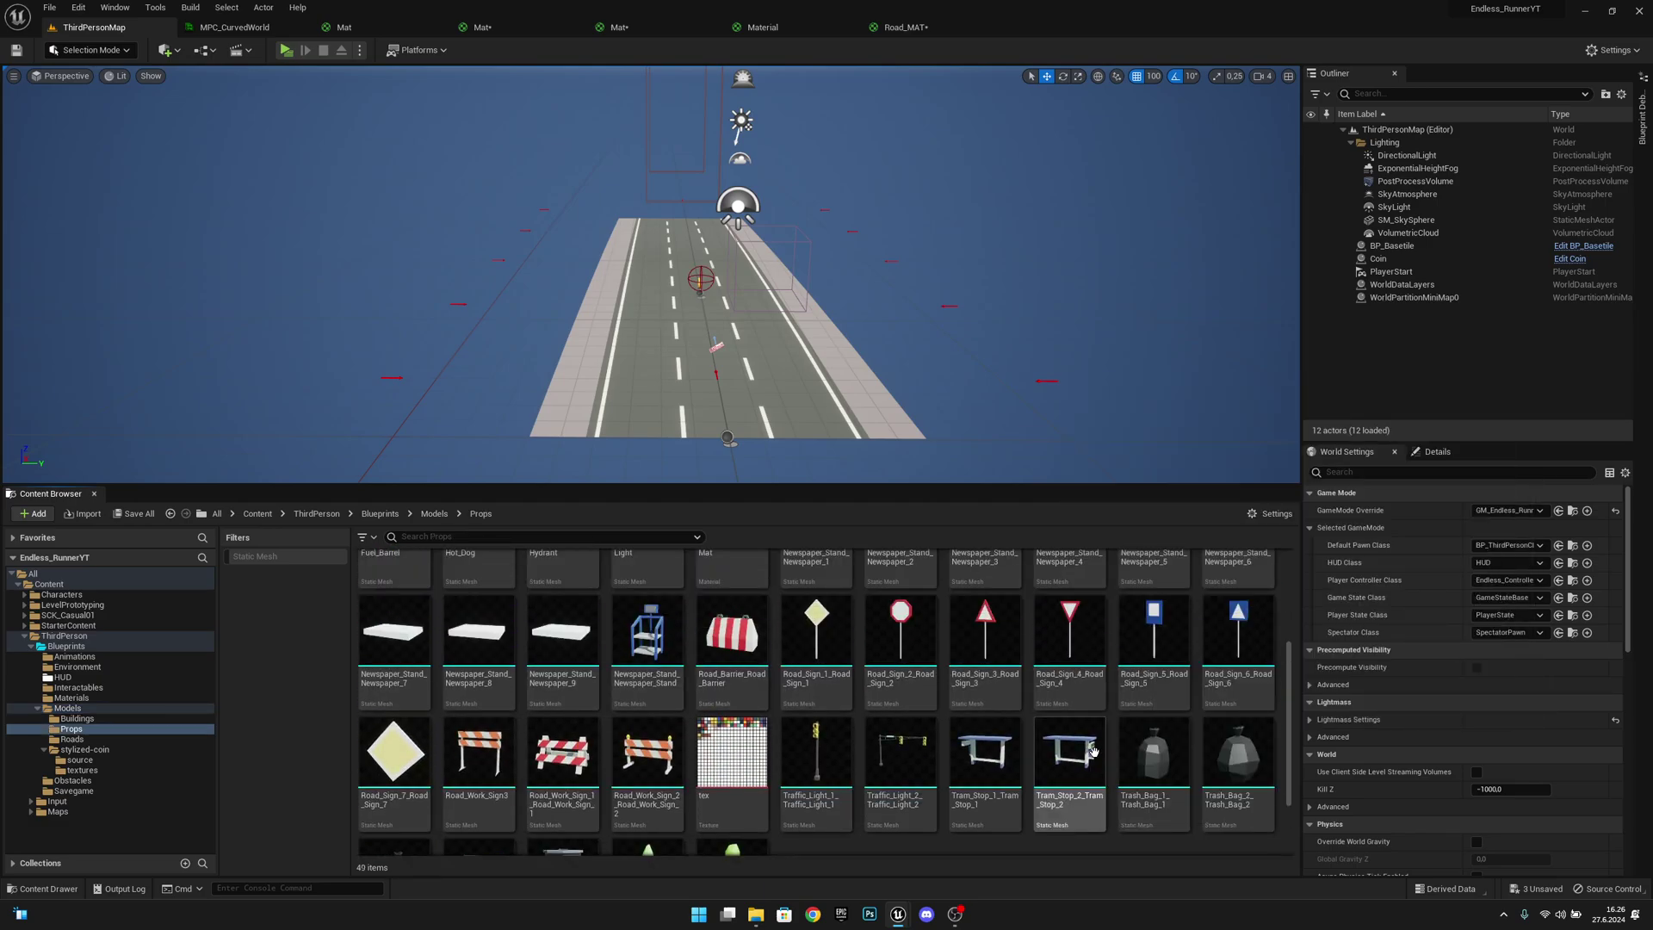
scroll(1096, 759, down, 1)
scroll(1096, 760, up, 2)
click(746, 684)
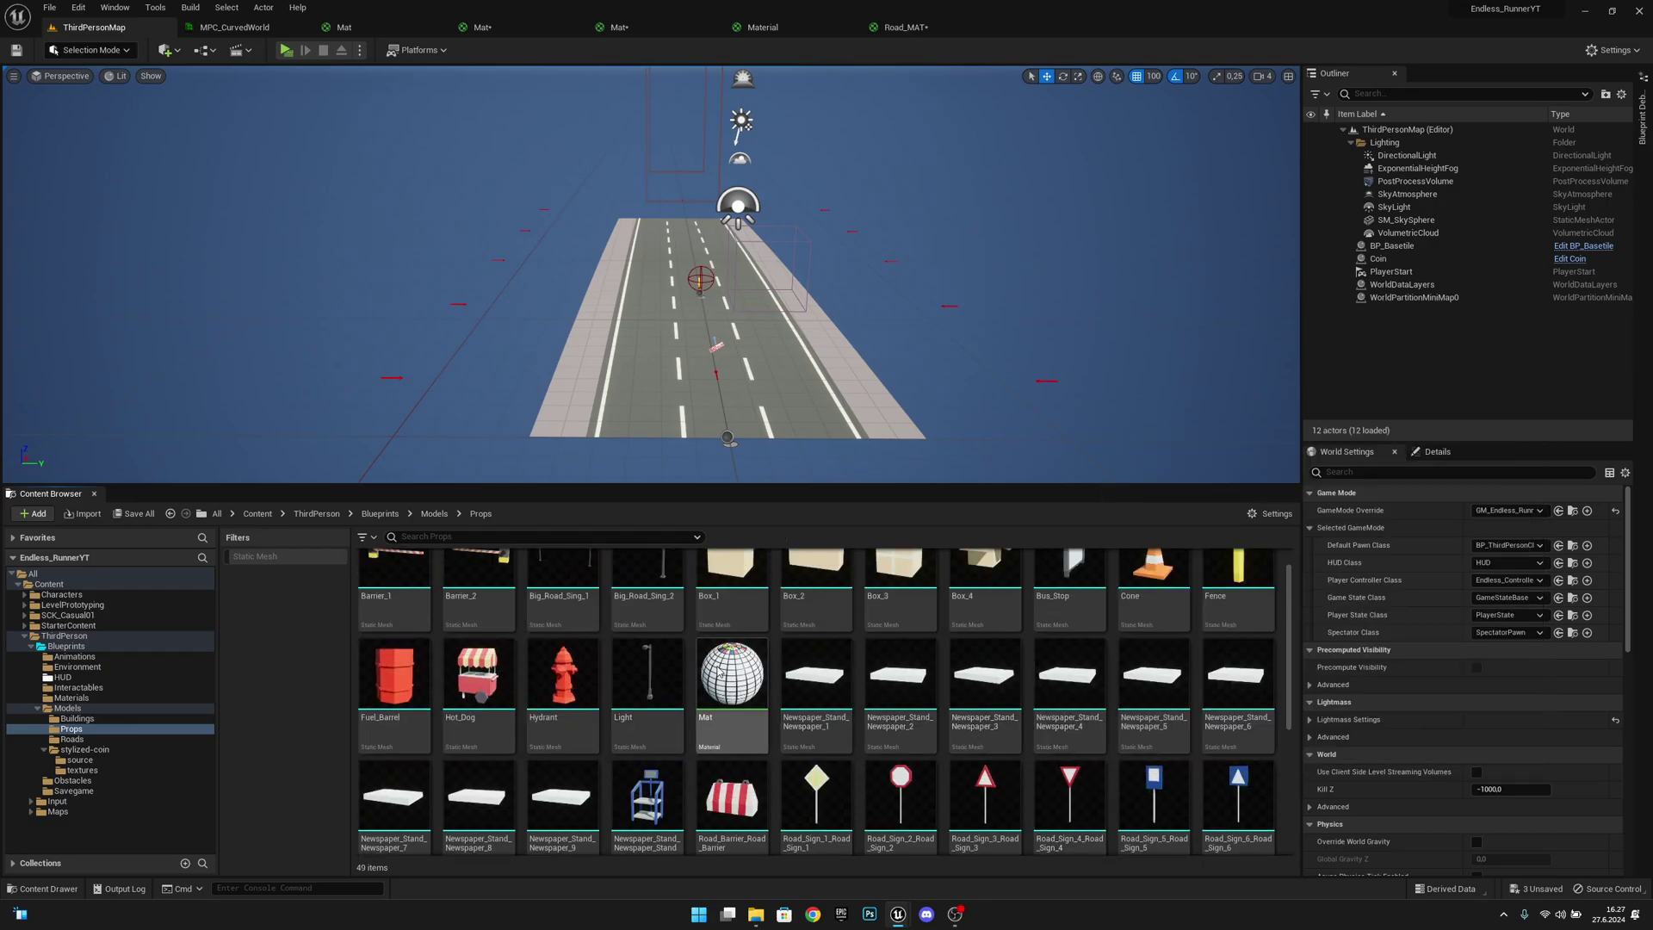
double_click(749, 682)
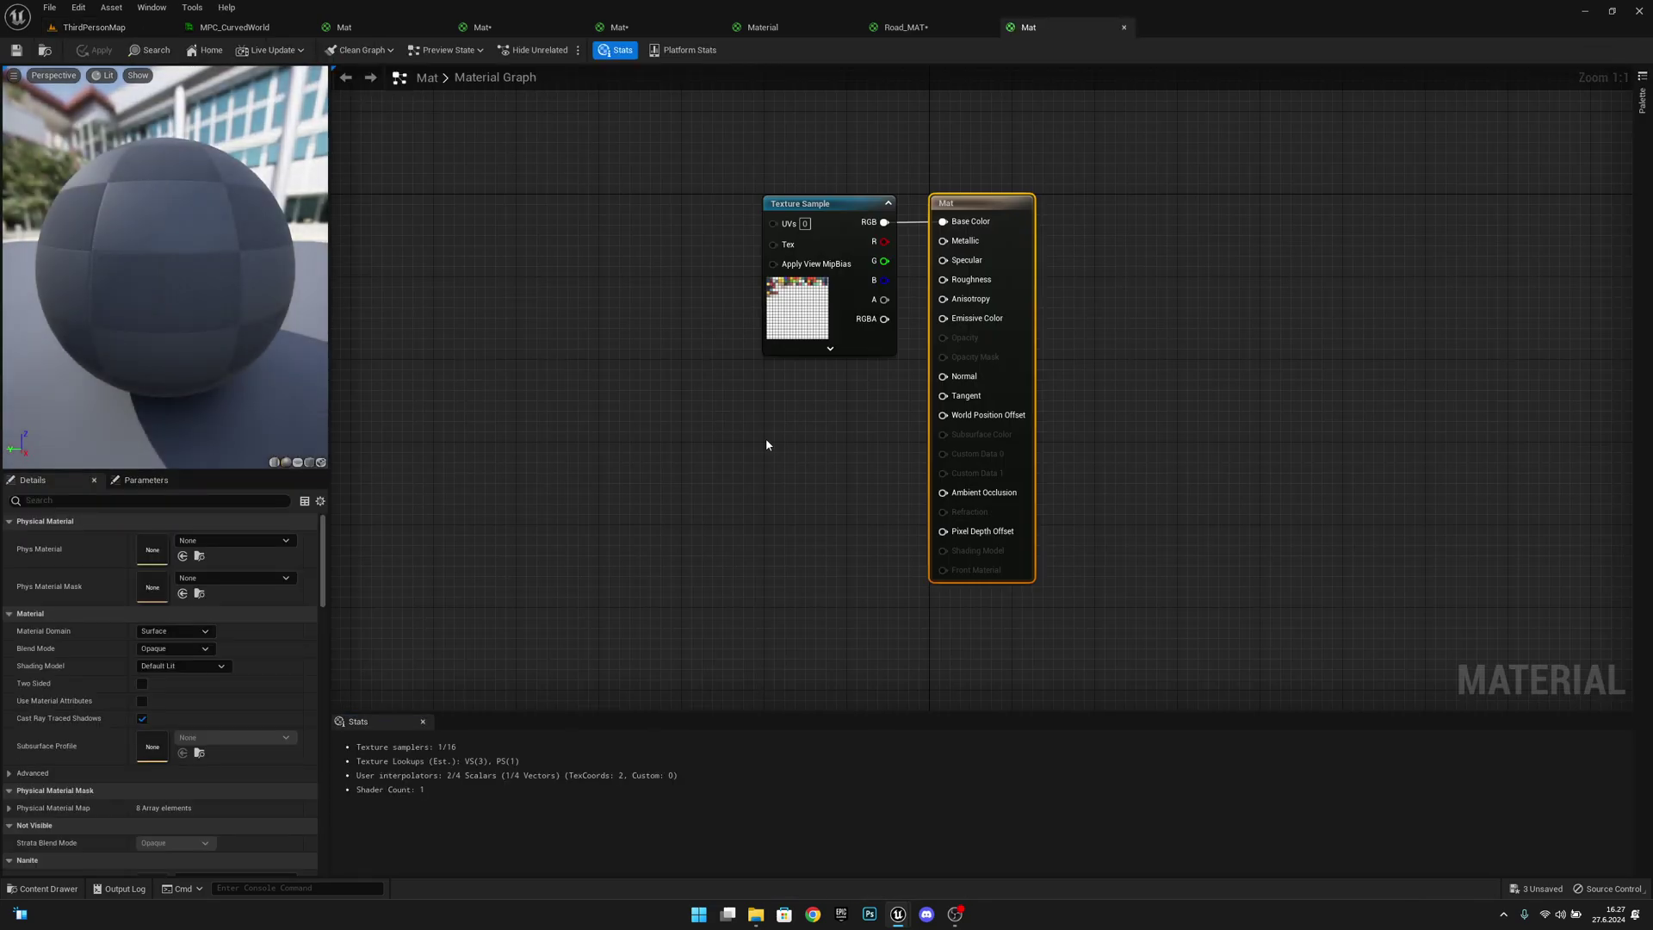
Paste the MF_CurvedWorld node into the Props Mat material, connect its Result to World Position Offset, and save the material
key(ctrl+v)
drag(847, 447, 943, 416)
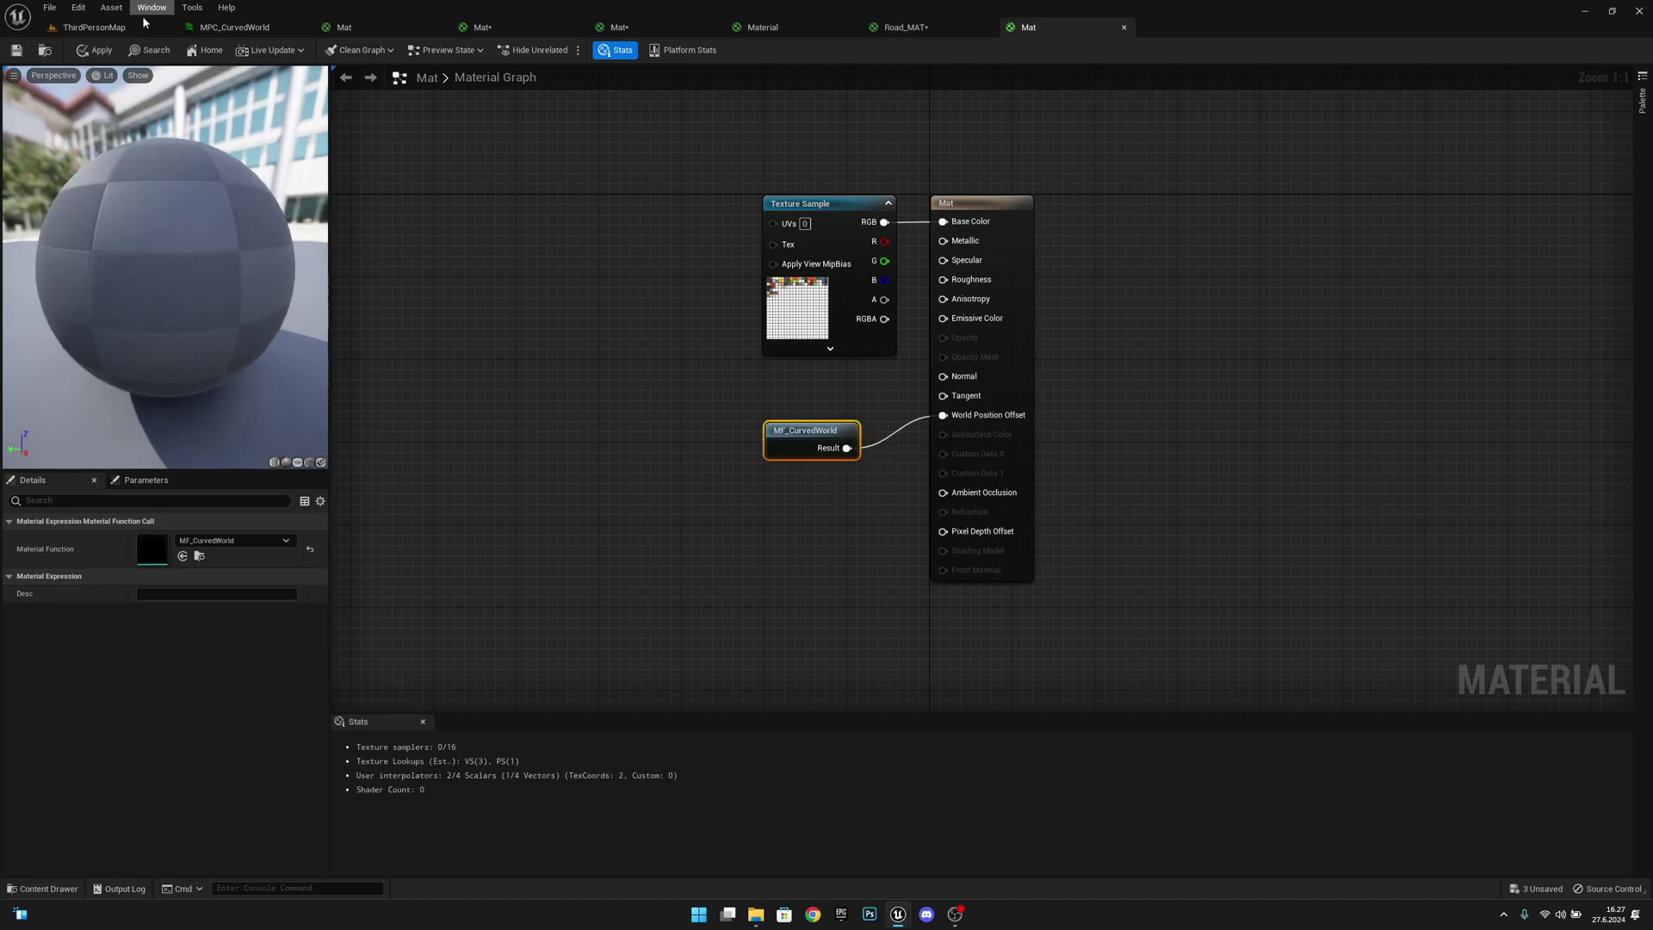
click(17, 53)
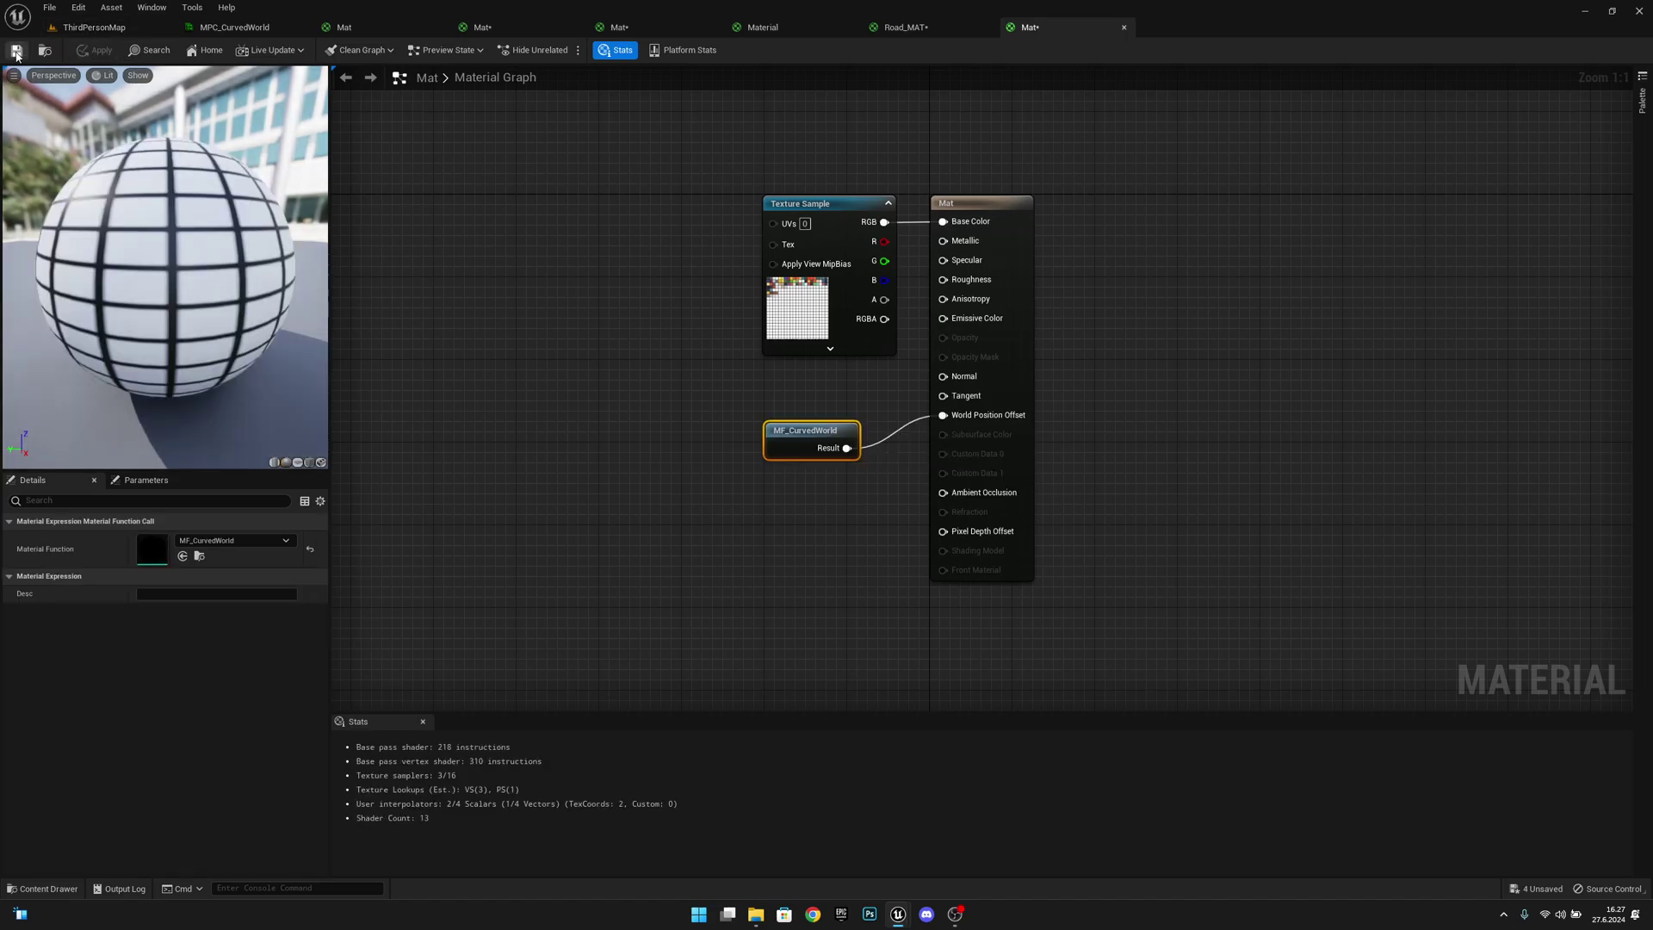
Play-test the level in a new window to check the curved-world effect on the barriers and other props
click(110, 29)
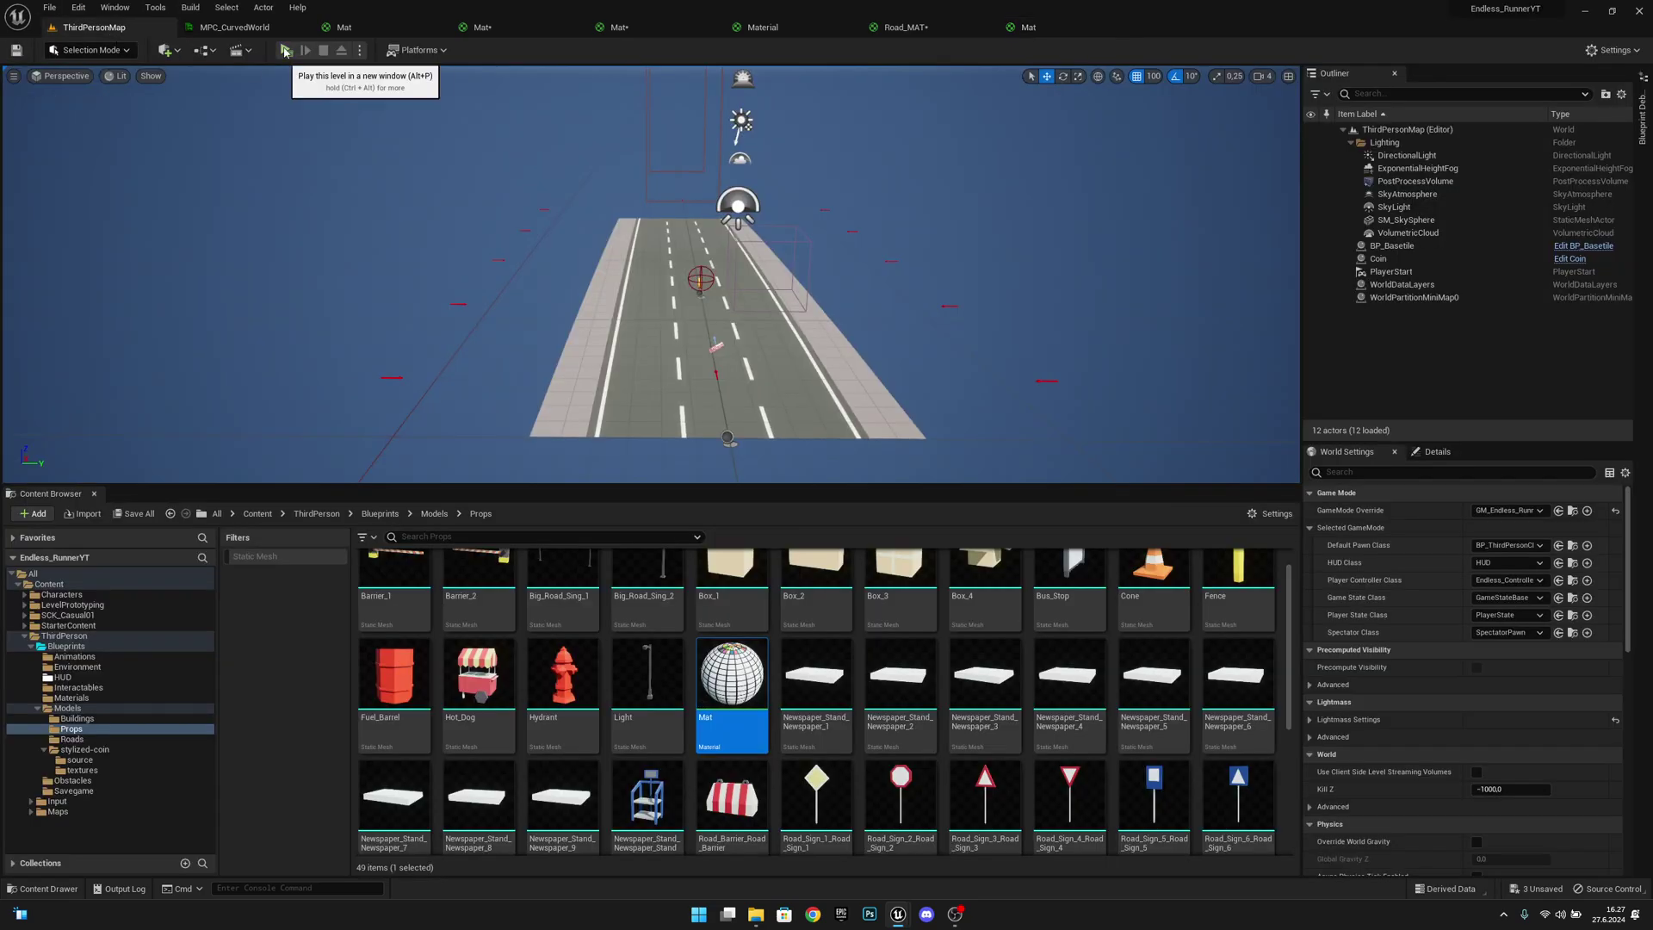
click(285, 51)
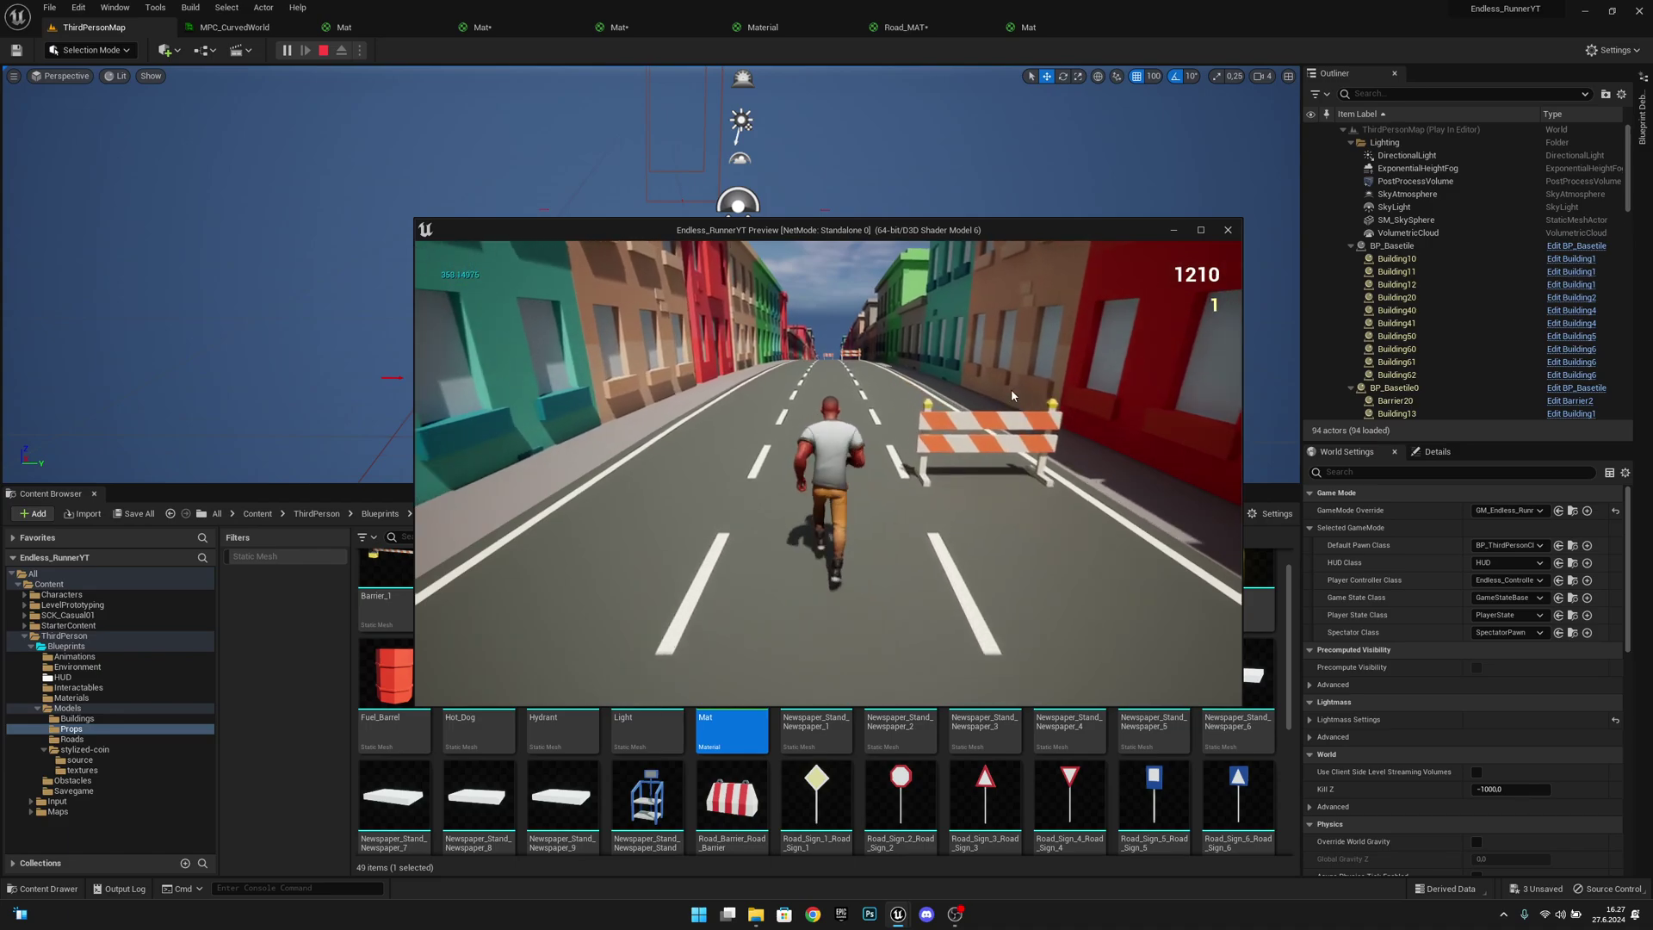
key(Escape)
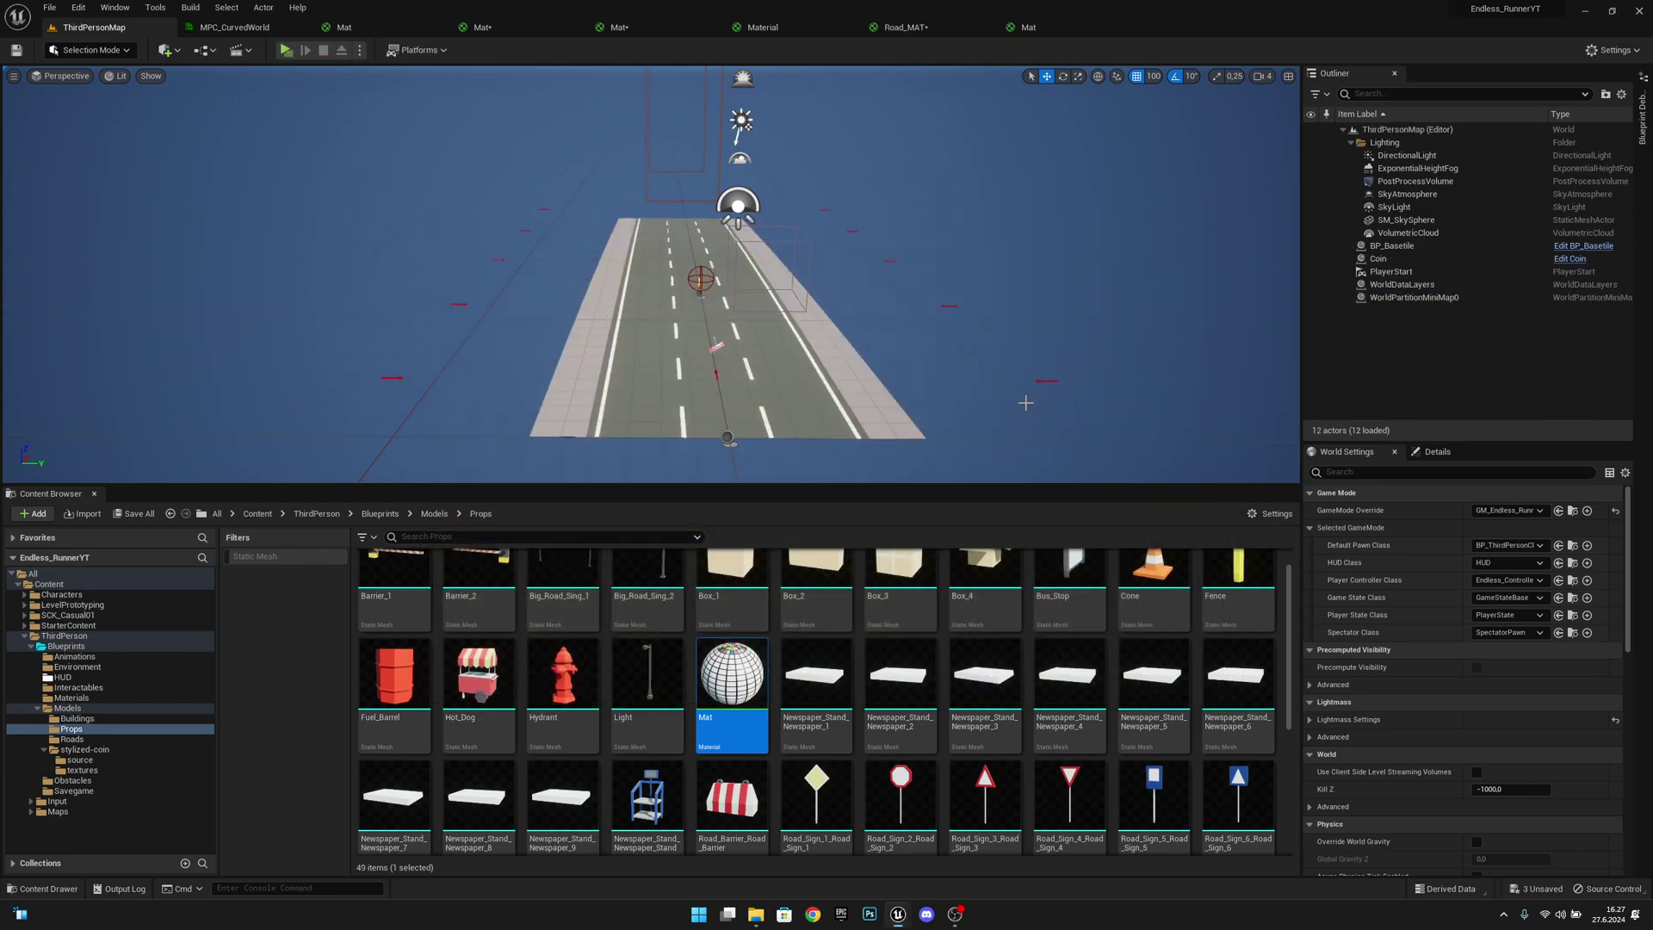
Bring up the MPC_CurvedWorld parameter collection and detach it into its own floating window
click(380, 514)
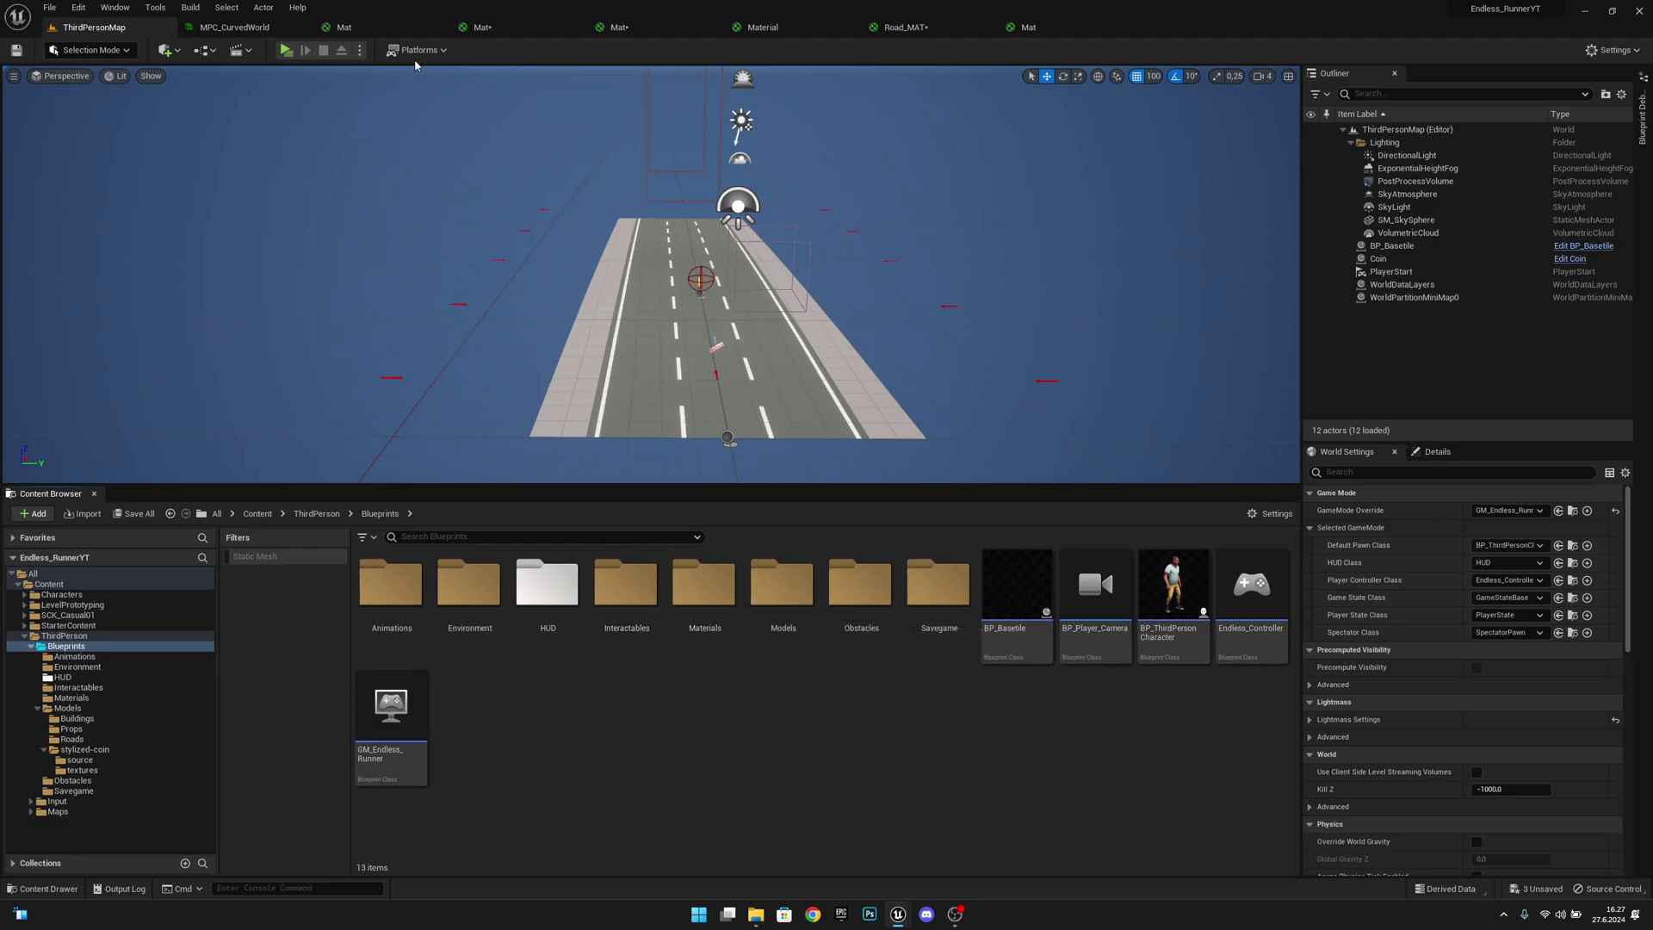
click(220, 27)
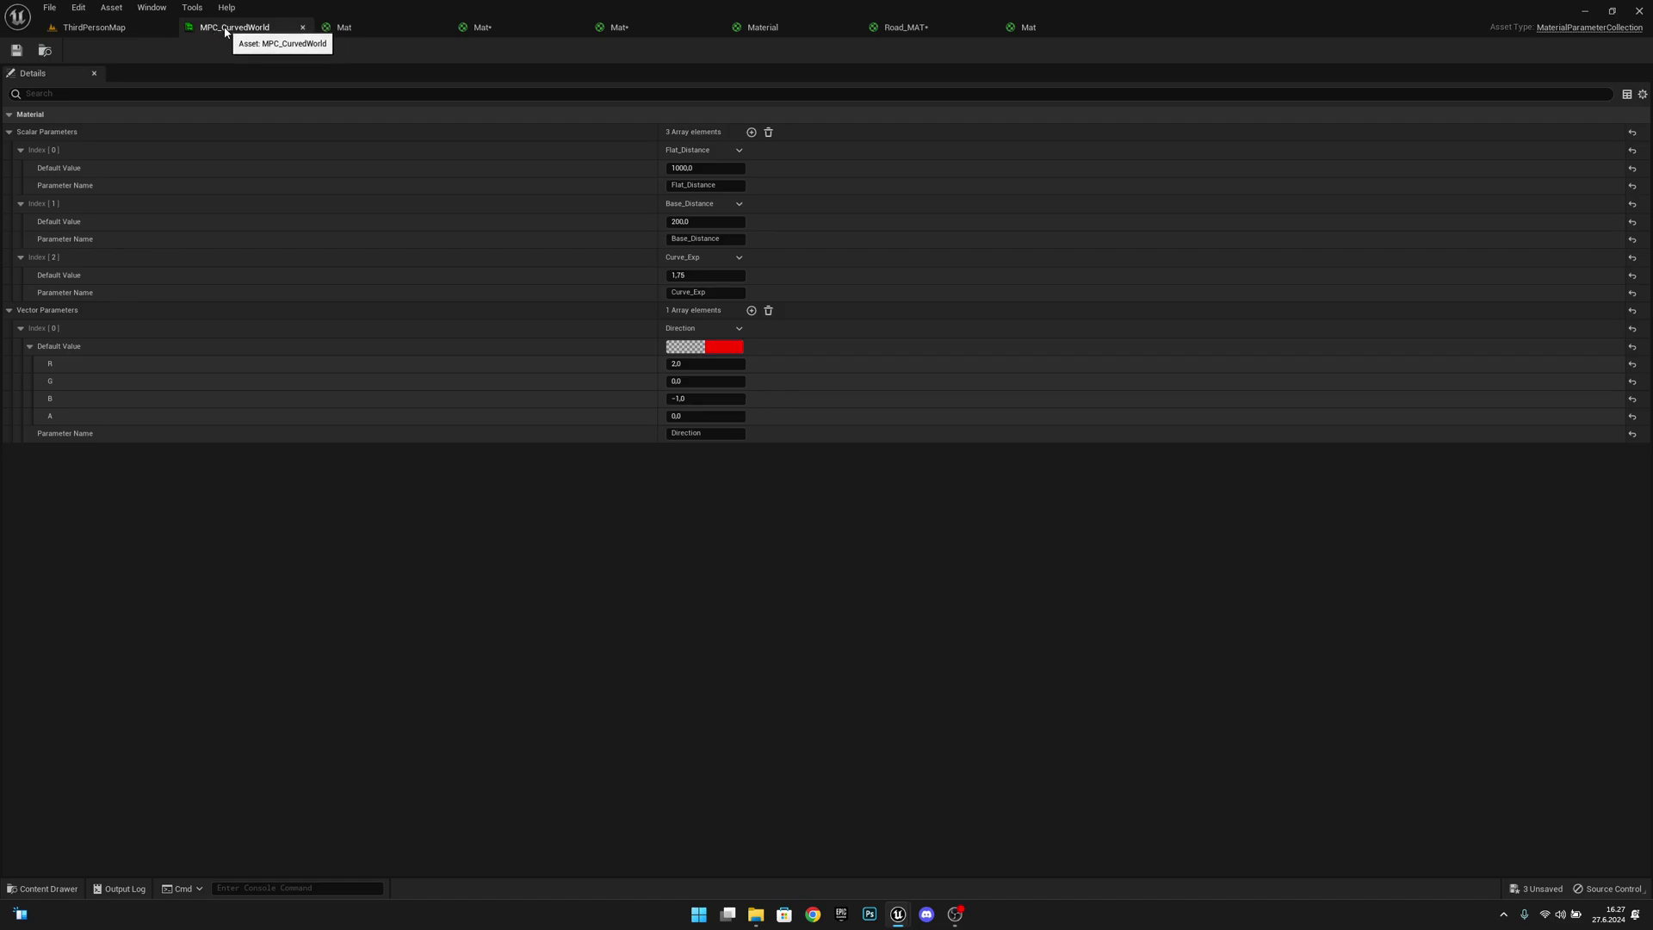
drag(226, 32, 736, 366)
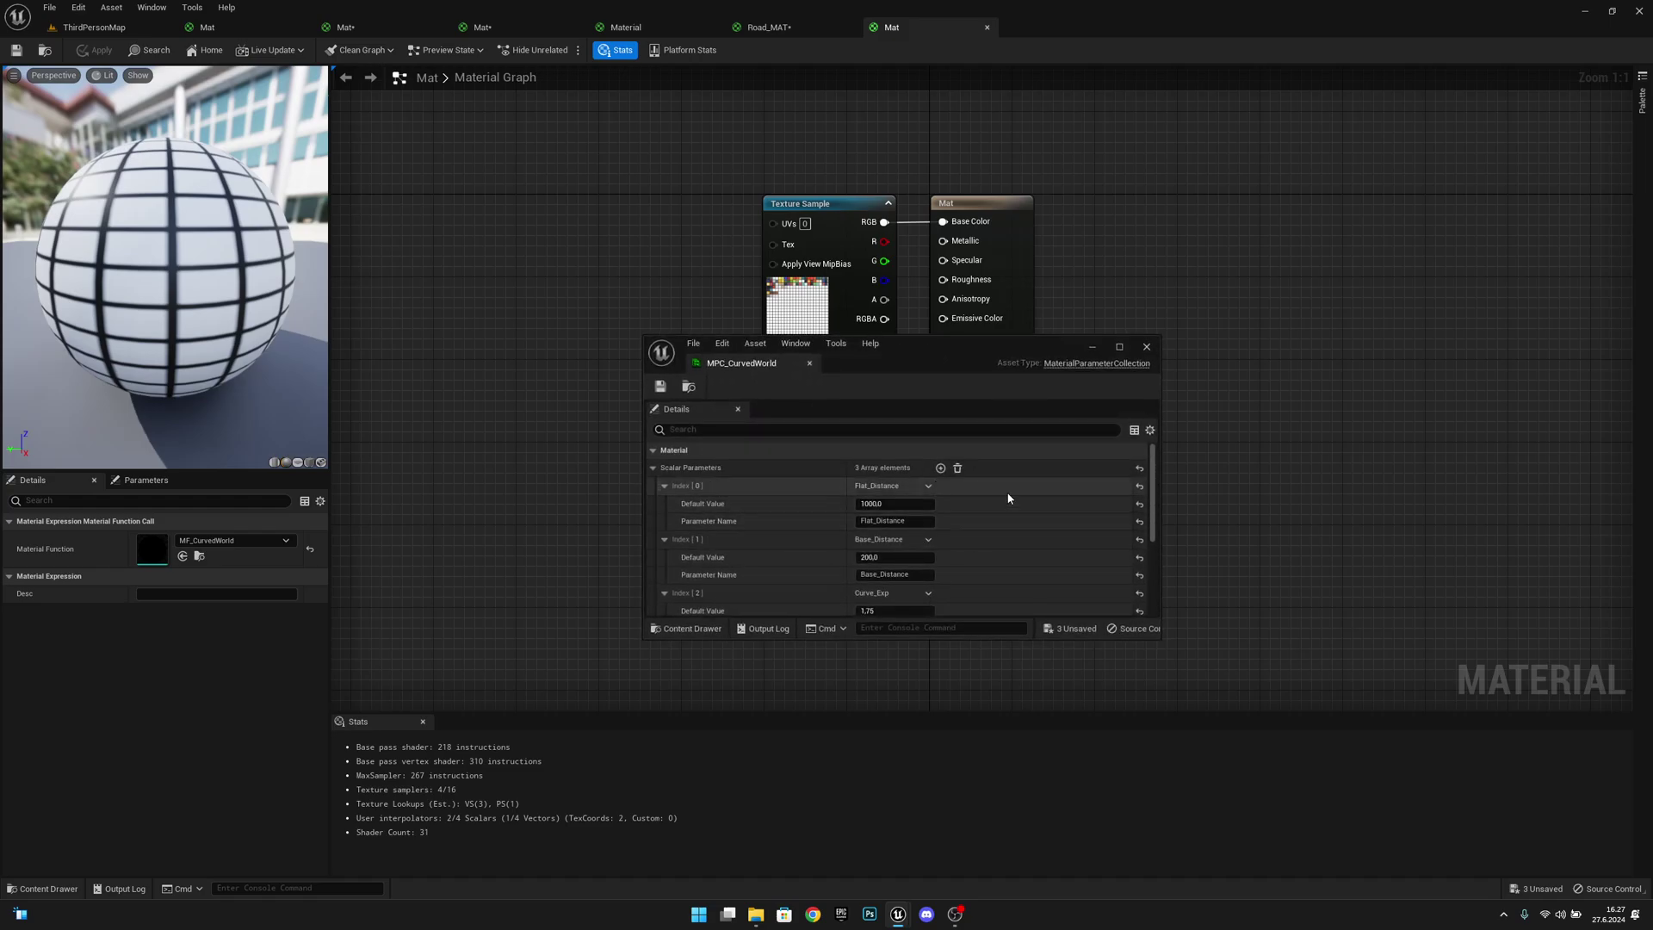
Simulate ThirdPersonMap in the main viewport, and move and enlarge the MPC_CurvedWorld window so all its parameters show beside the road
click(159, 28)
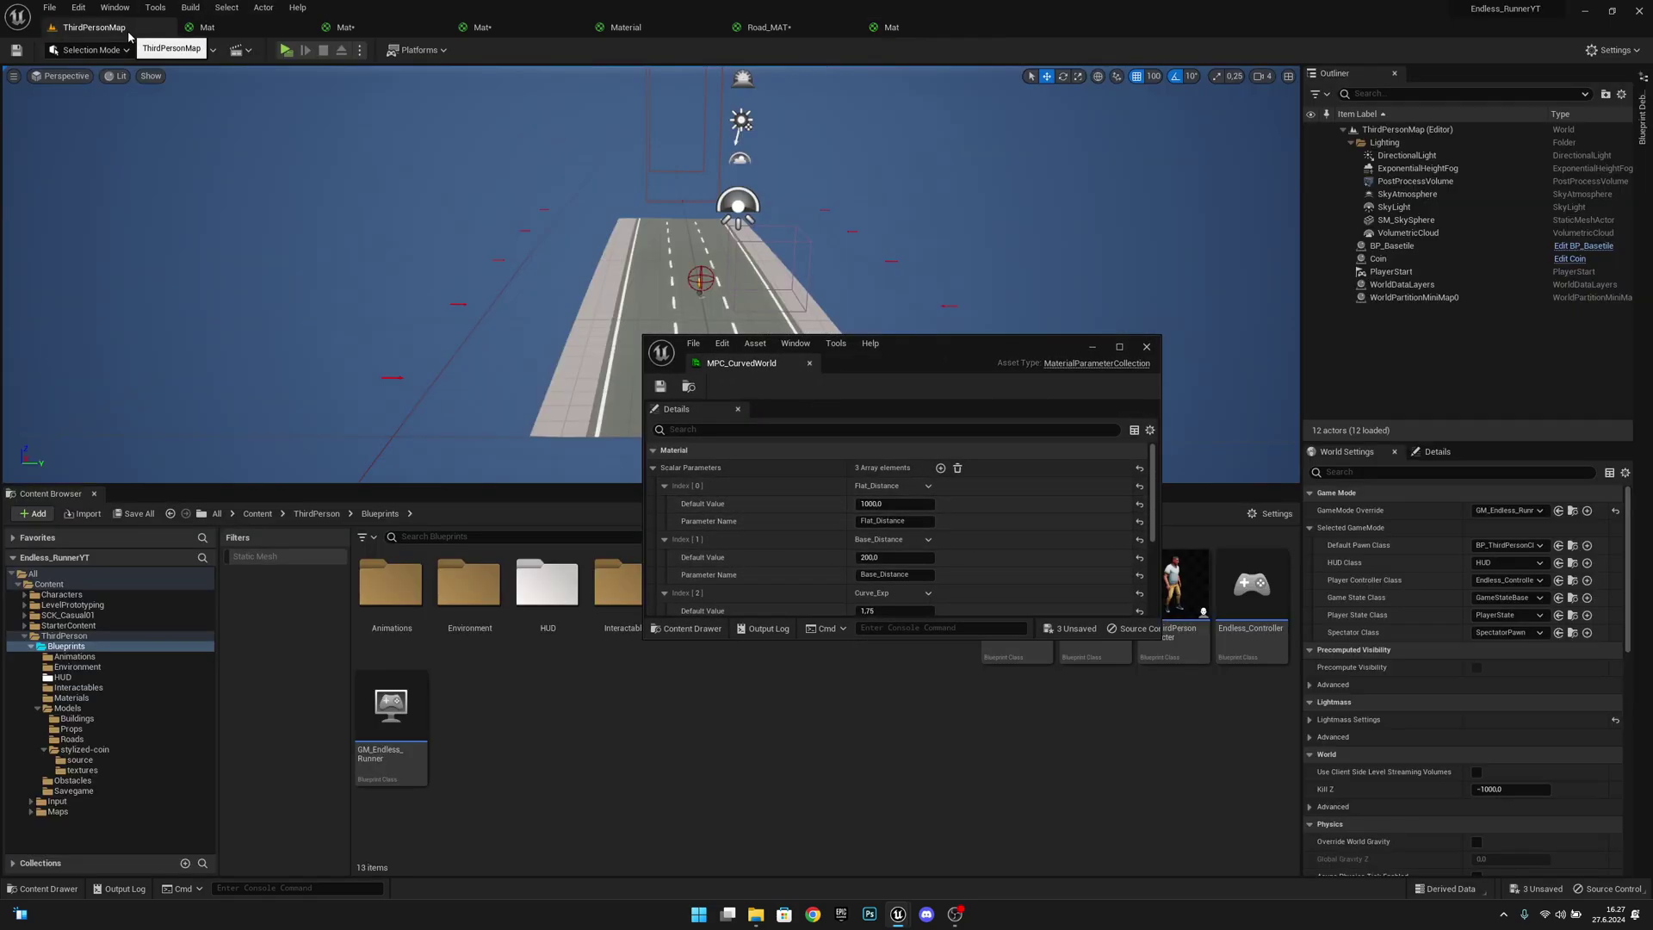
click(361, 50)
click(440, 161)
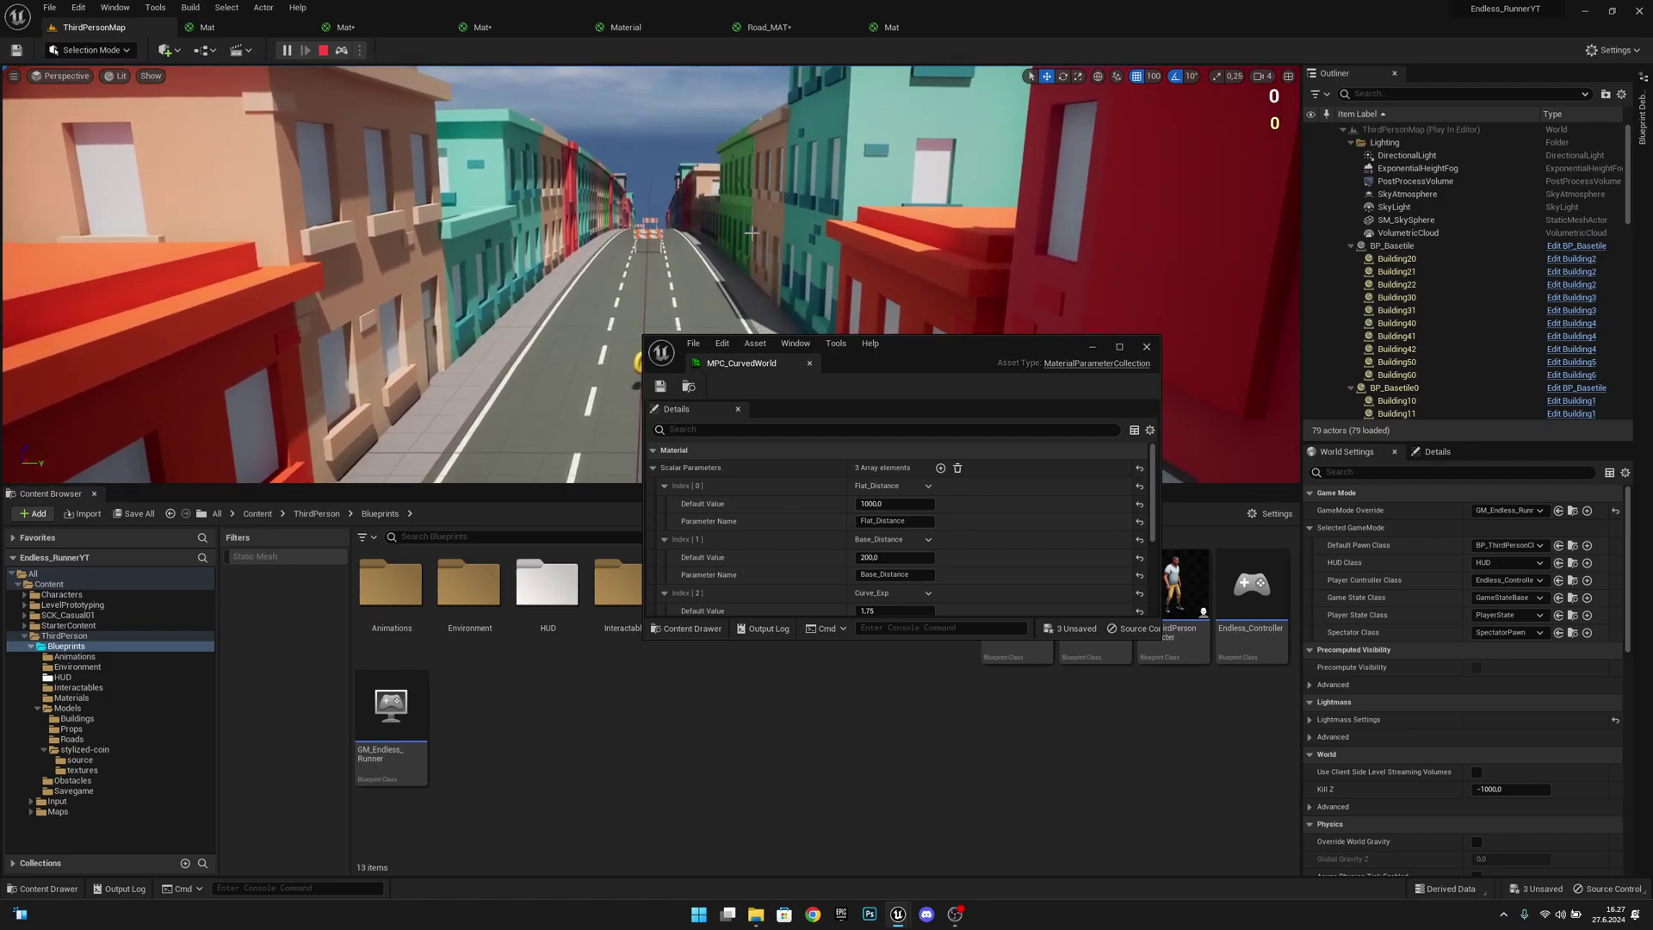
drag(922, 359, 1335, 230)
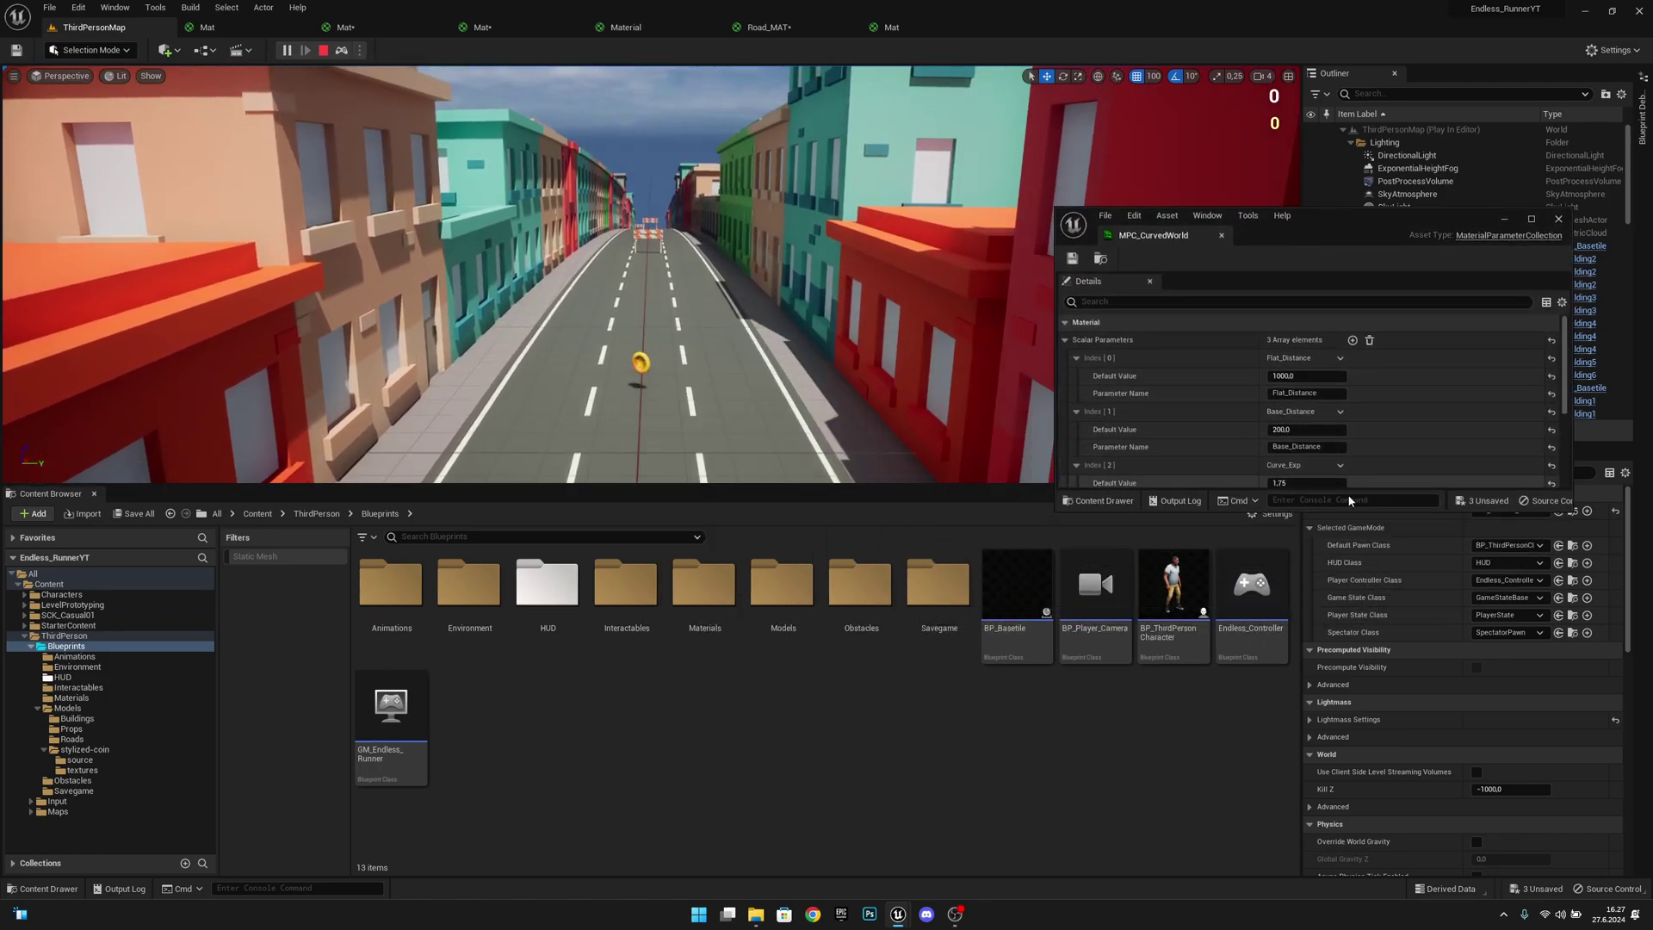
drag(1351, 510, 1425, 781)
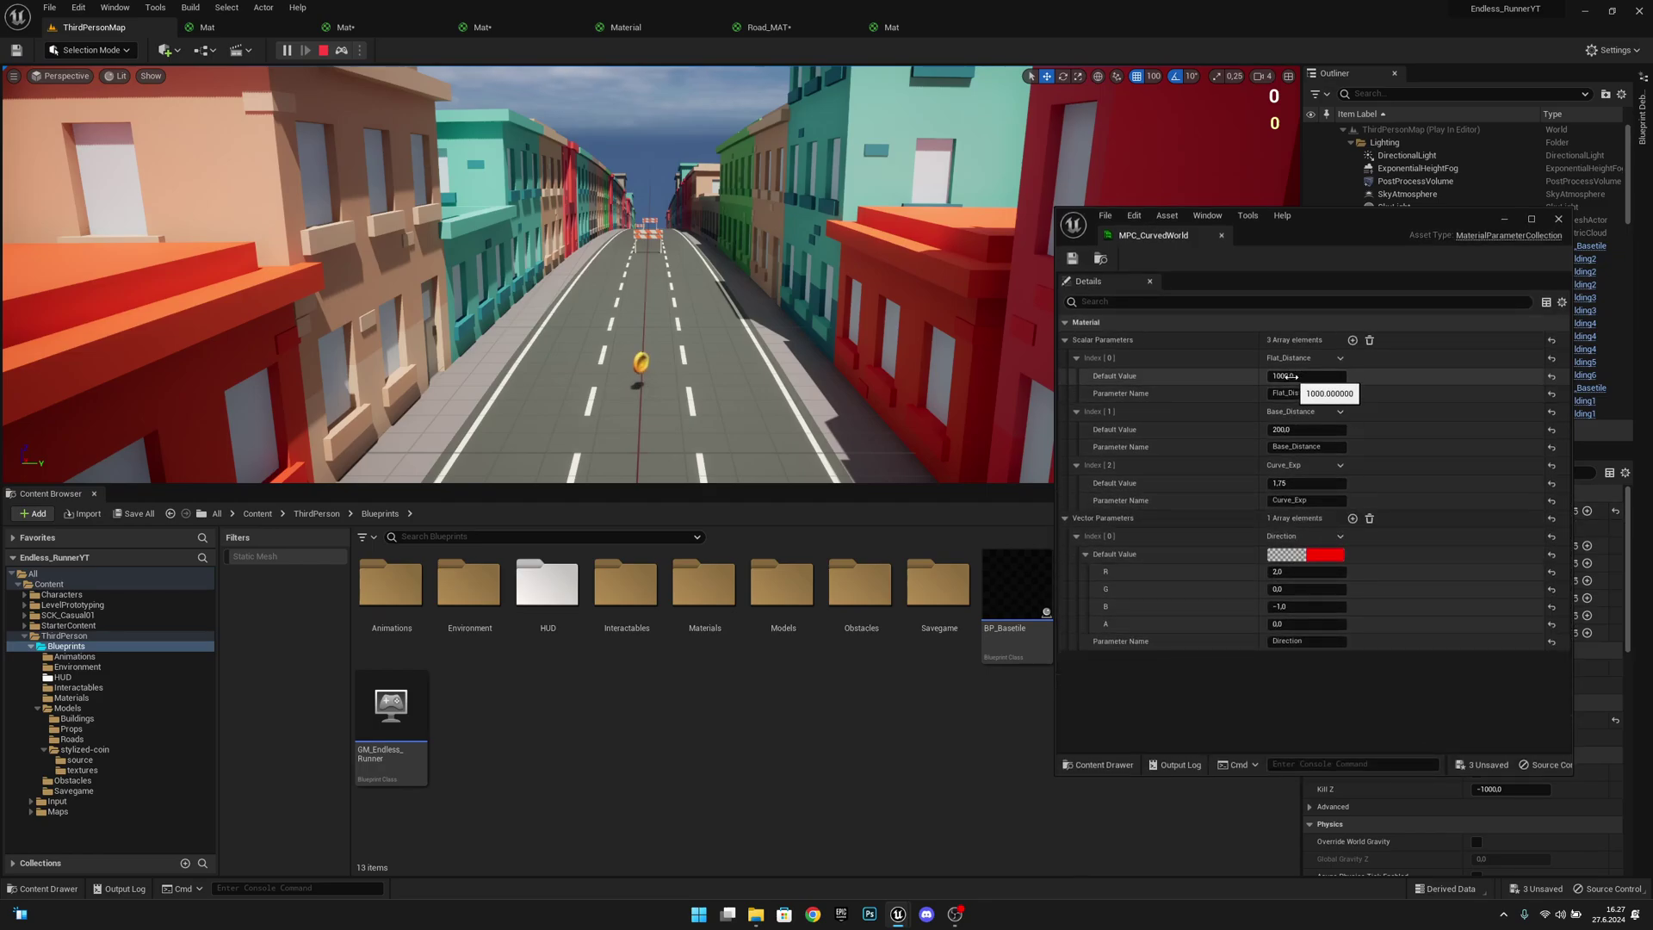
Try different Flat_Distance and Base_Distance default values in MPC_CurvedWorld during the simulation, restoring them to 1000 and 200
drag(1296, 377, 1424, 376)
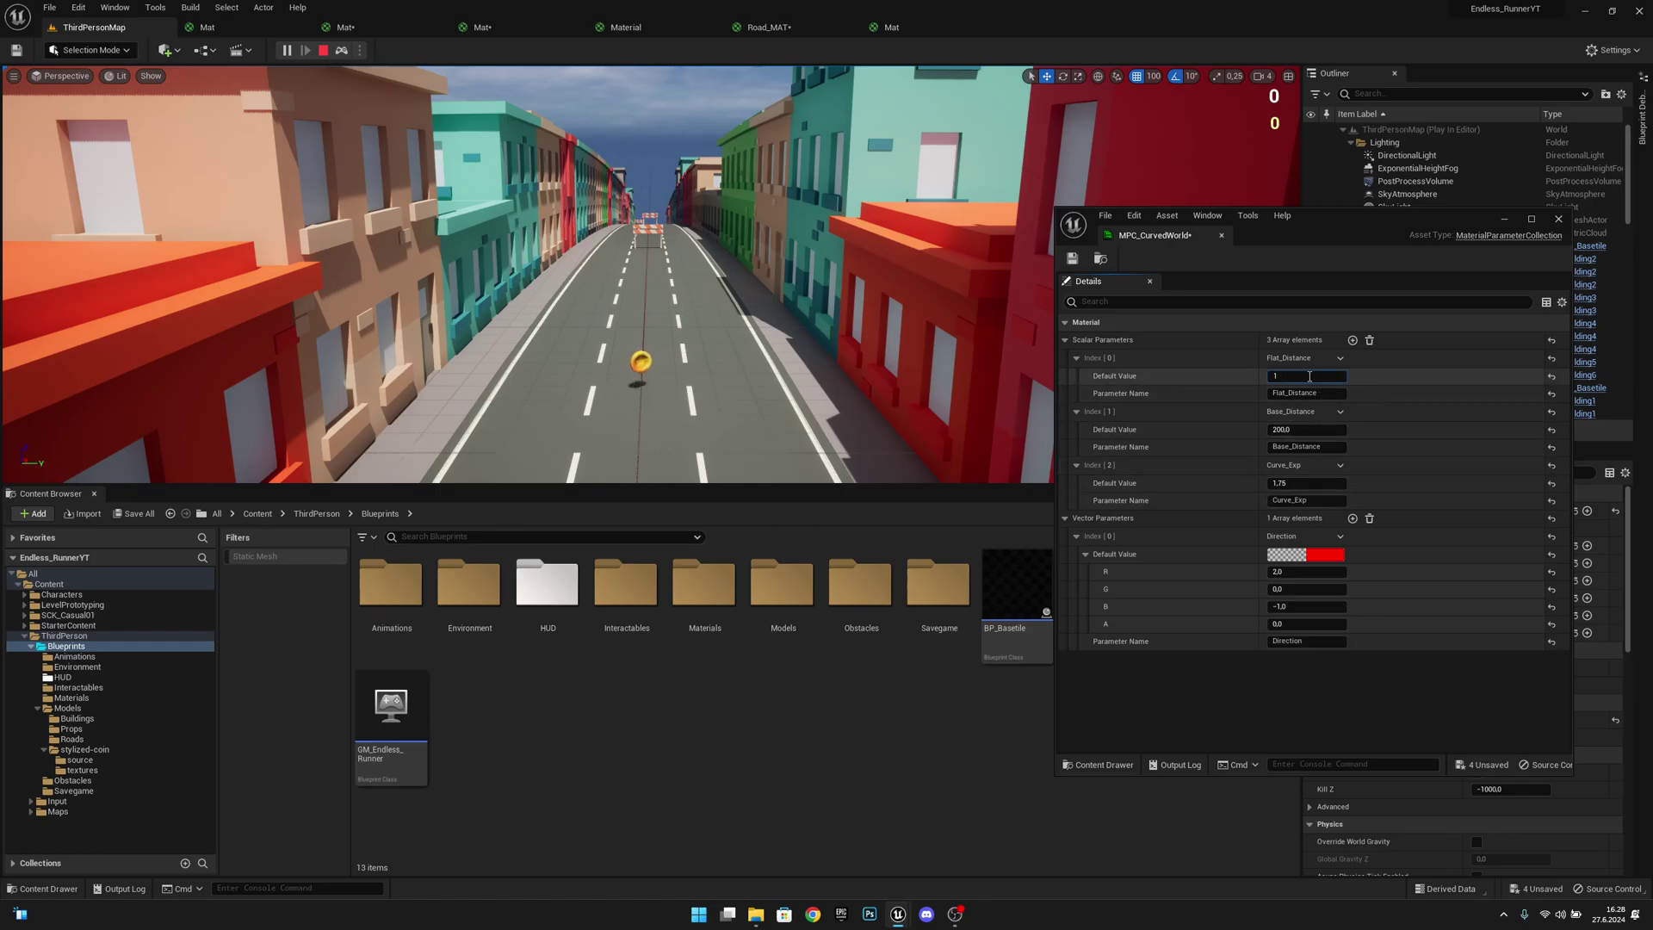
key(Return)
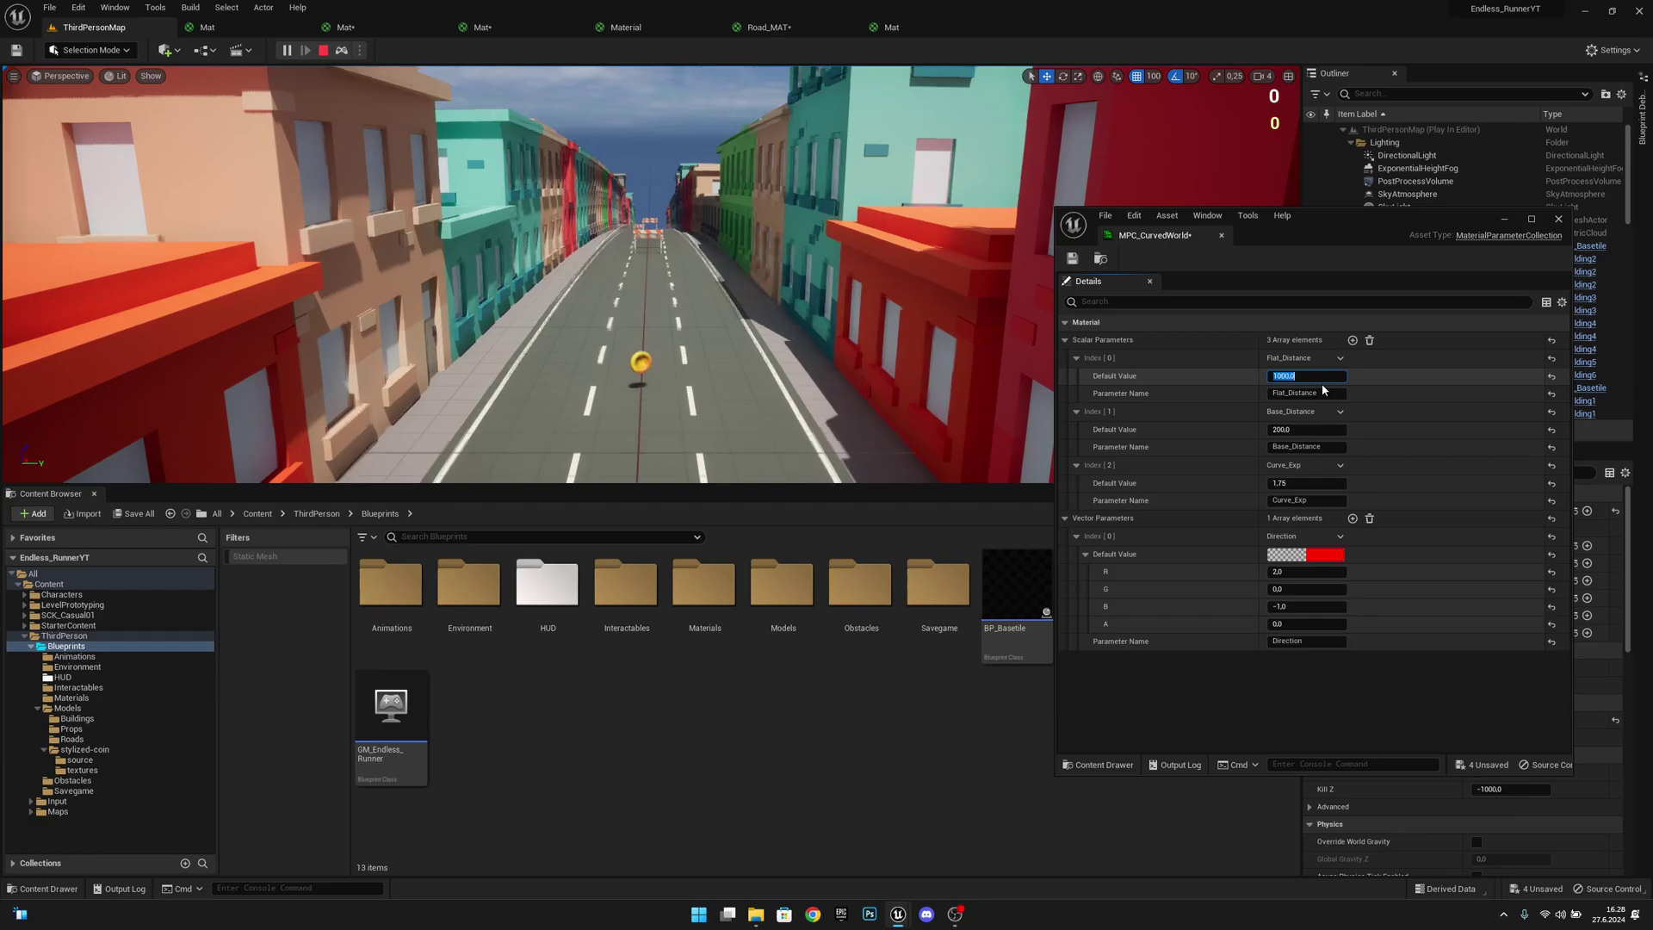
click(1285, 430)
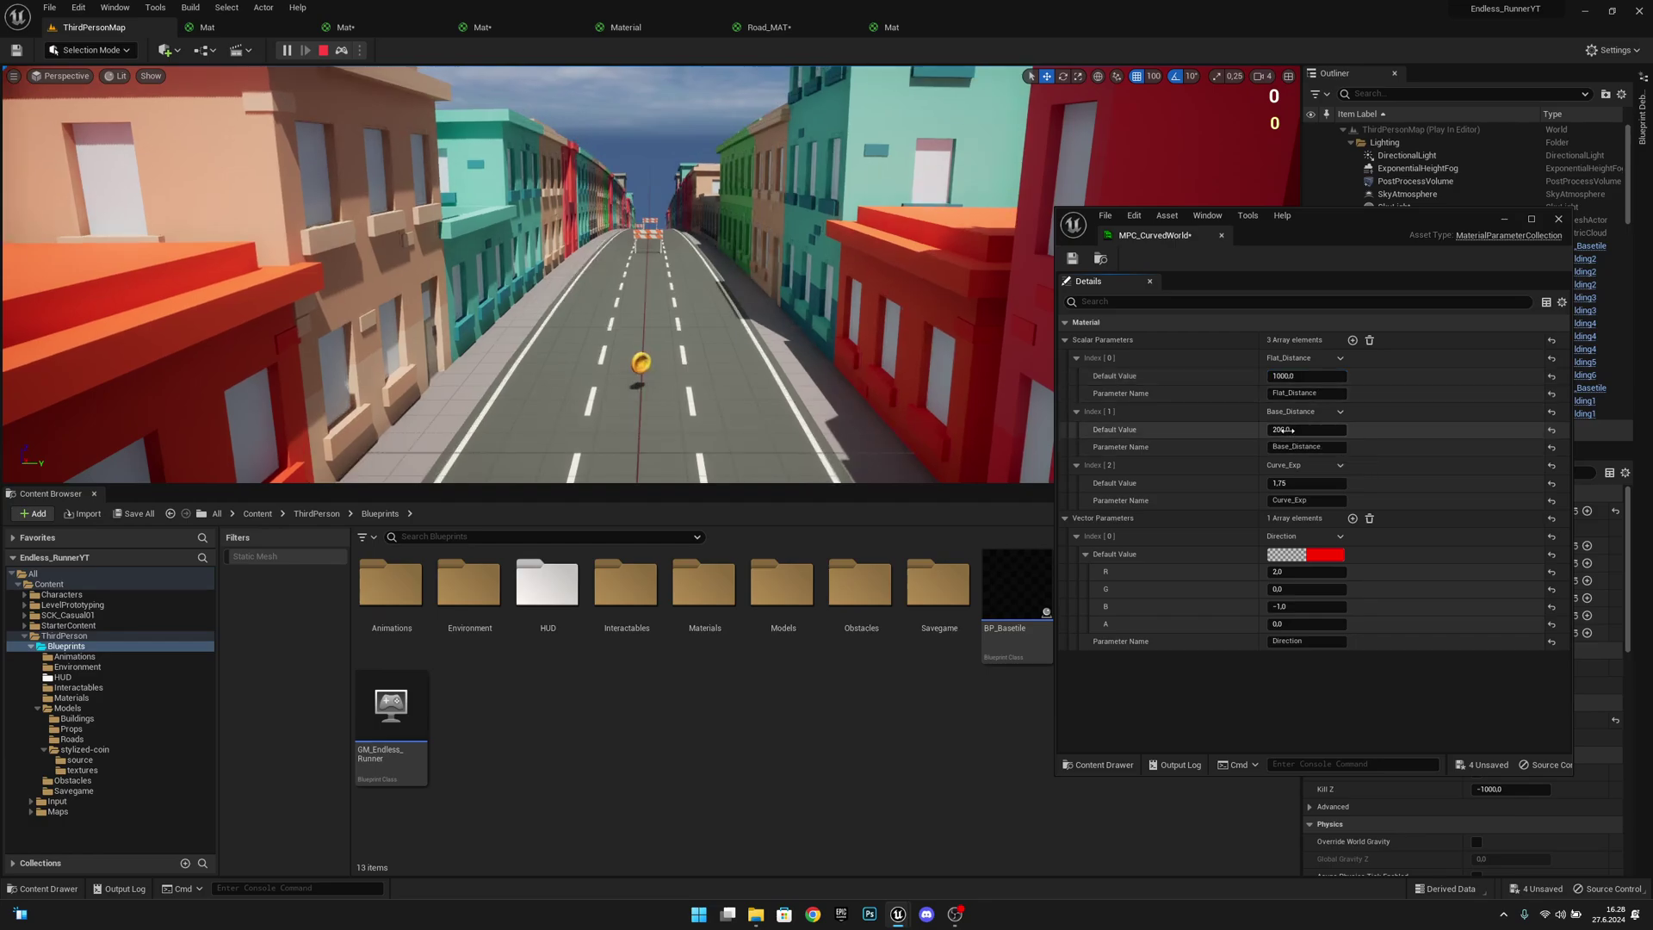
mouse_move(1285, 430)
mouse_down()
mouse_move(1339, 429)
mouse_move(1270, 430)
mouse_move(1303, 430)
mouse_up()
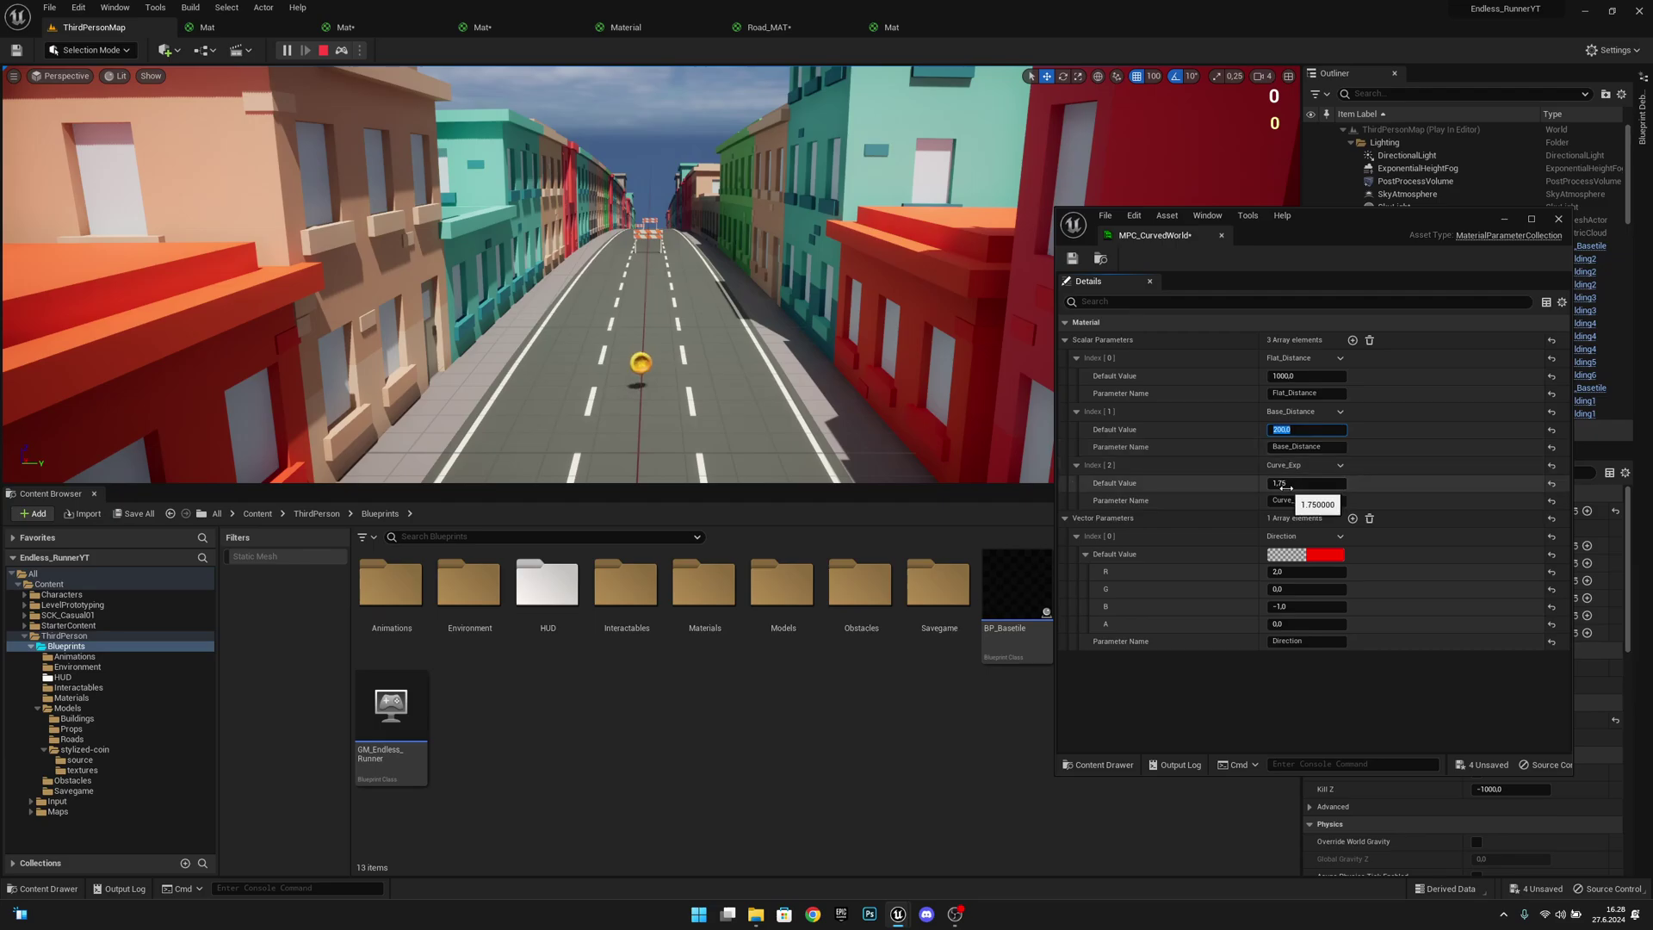
Try different default values for Curve_Exp and the Direction vector's R component during the simulation, restoring them to 1.75 and 2
drag(1295, 483, 1295, 483)
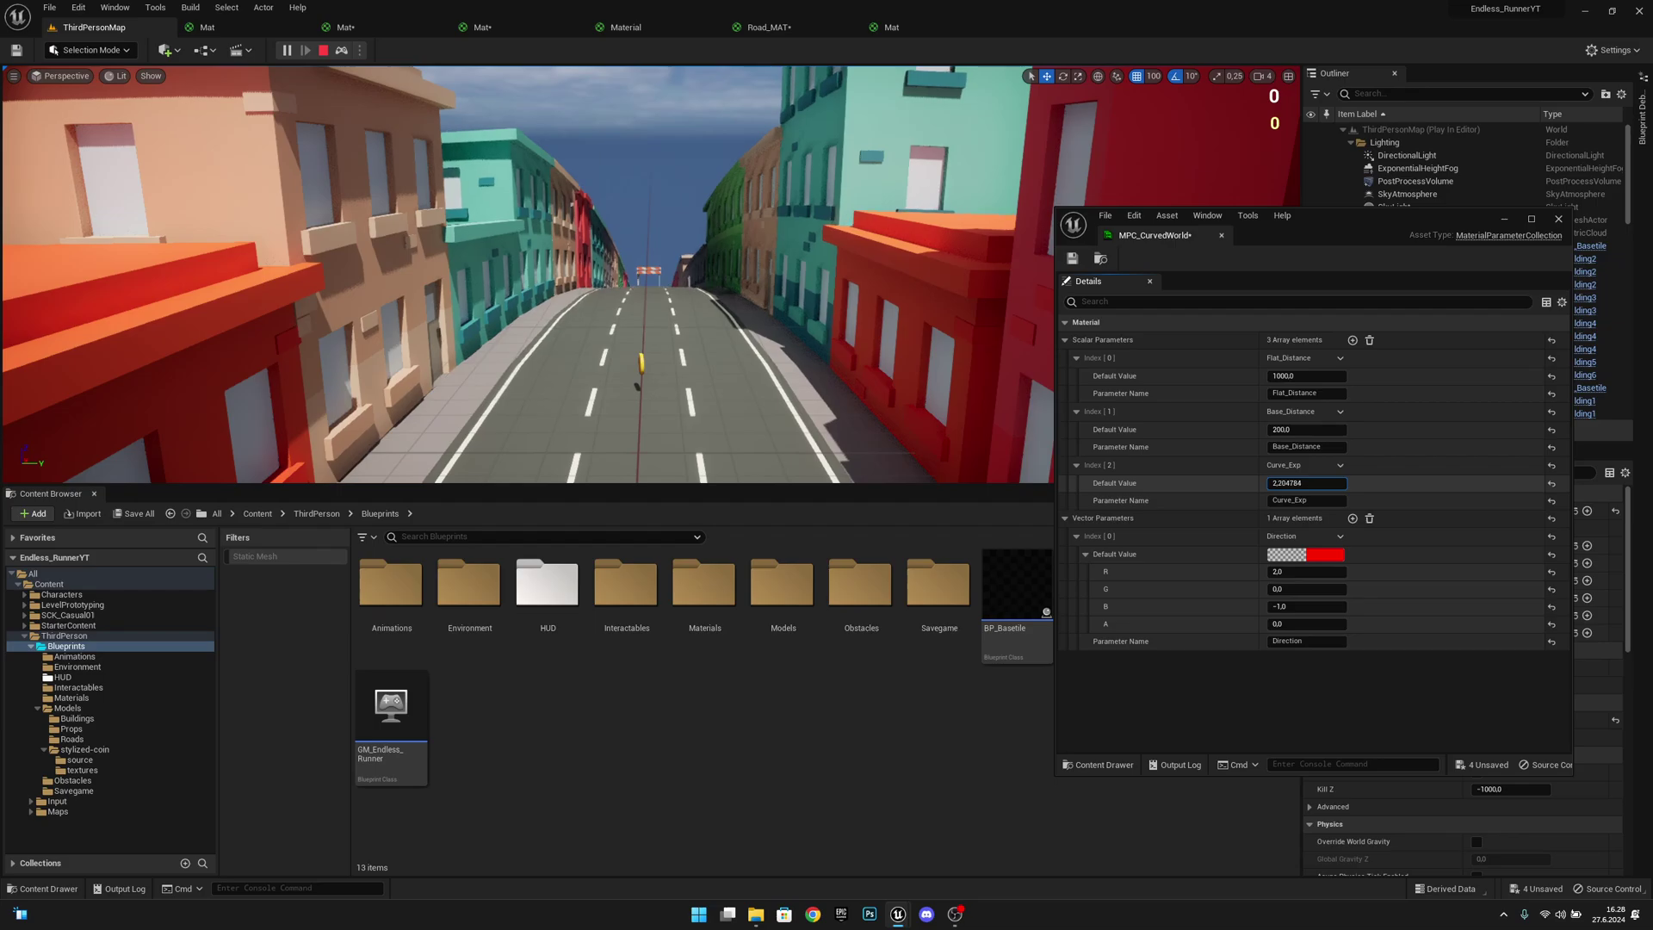
mouse_move(1295, 483)
mouse_down()
mouse_move(1317, 483)
mouse_move(1287, 483)
mouse_up()
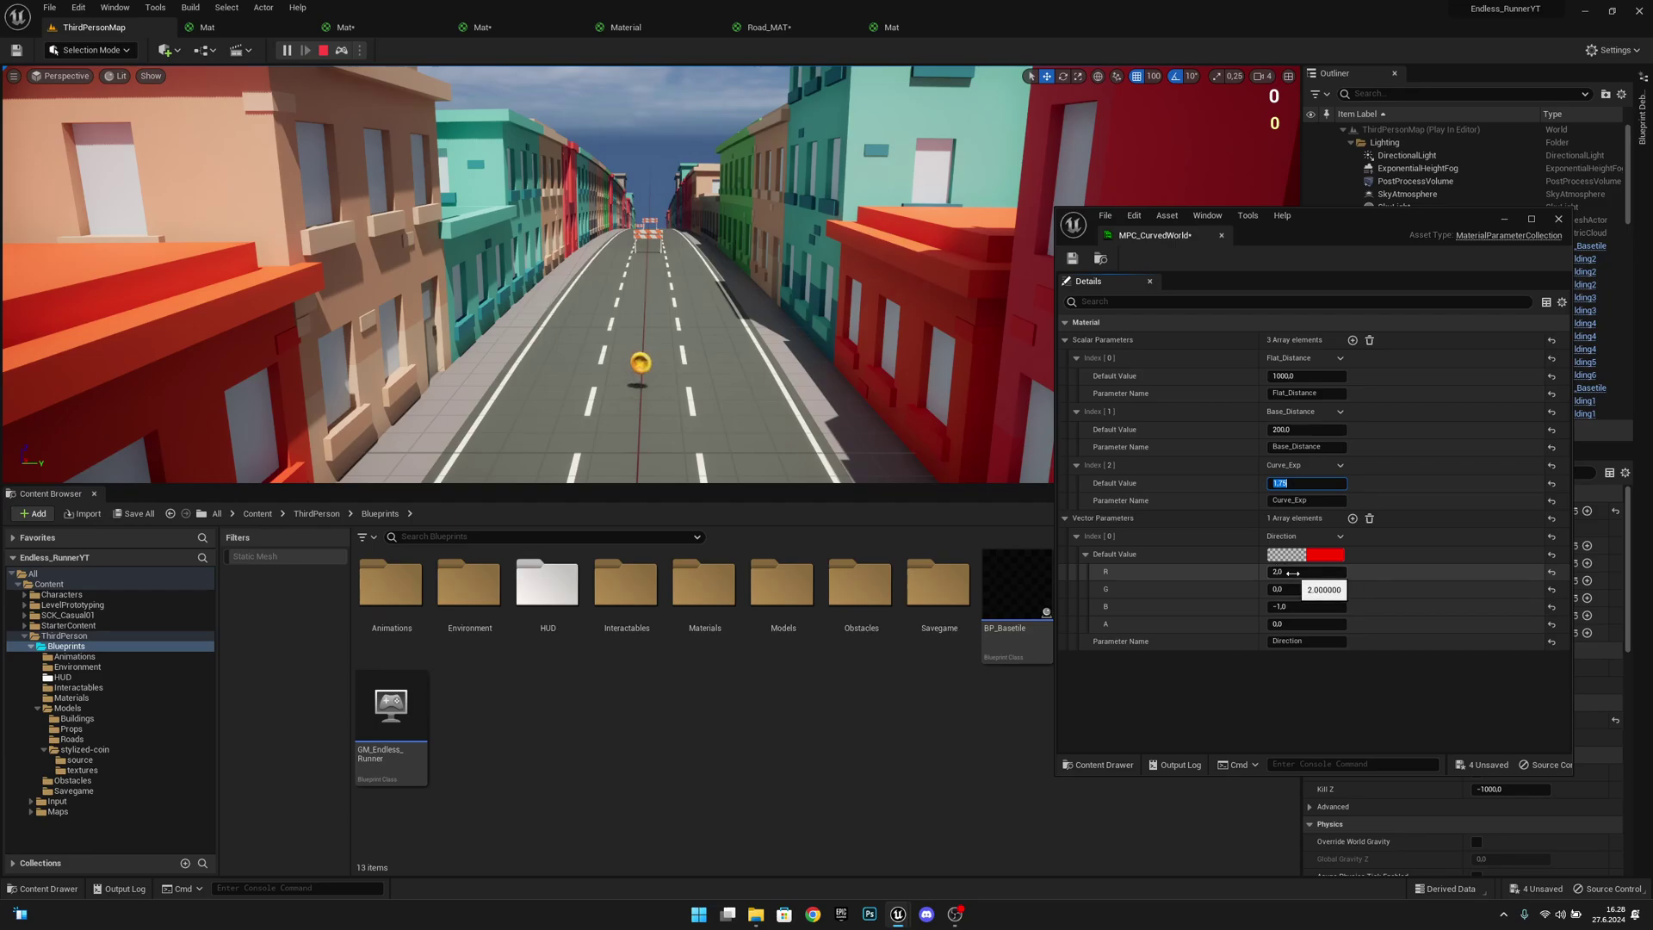
drag(1292, 572, 1335, 572)
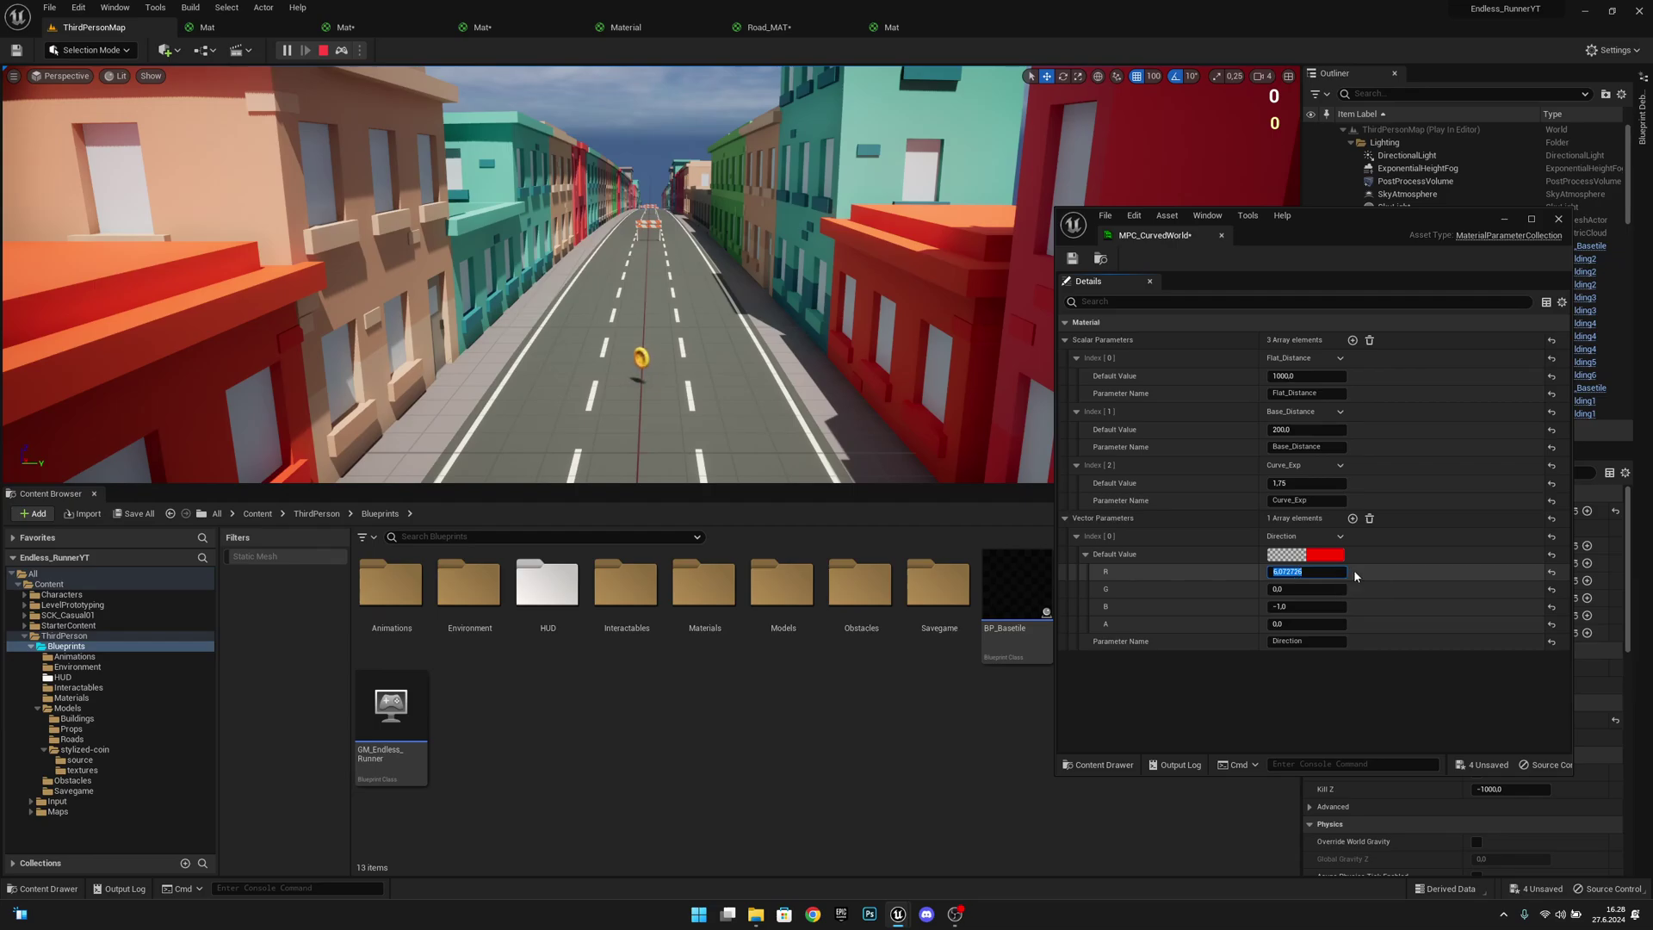
text(2)
key(Return)
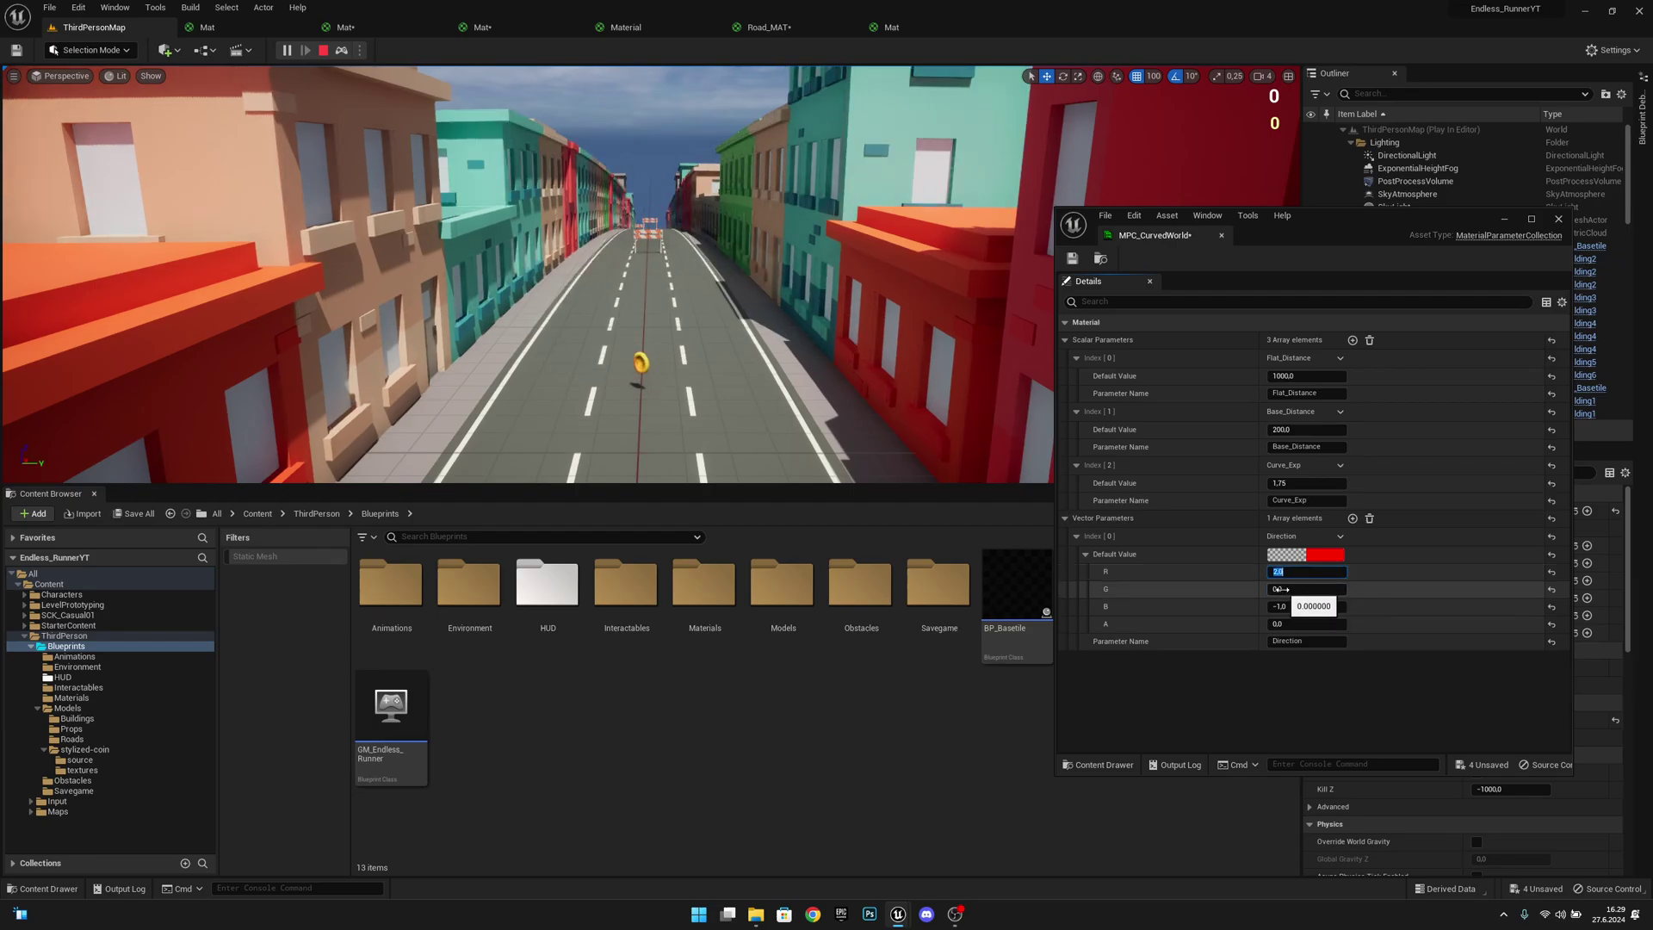
Try different values for the Direction vector's G and B components during the simulation, restoring them to 0 and -1
drag(1279, 589, 1296, 589)
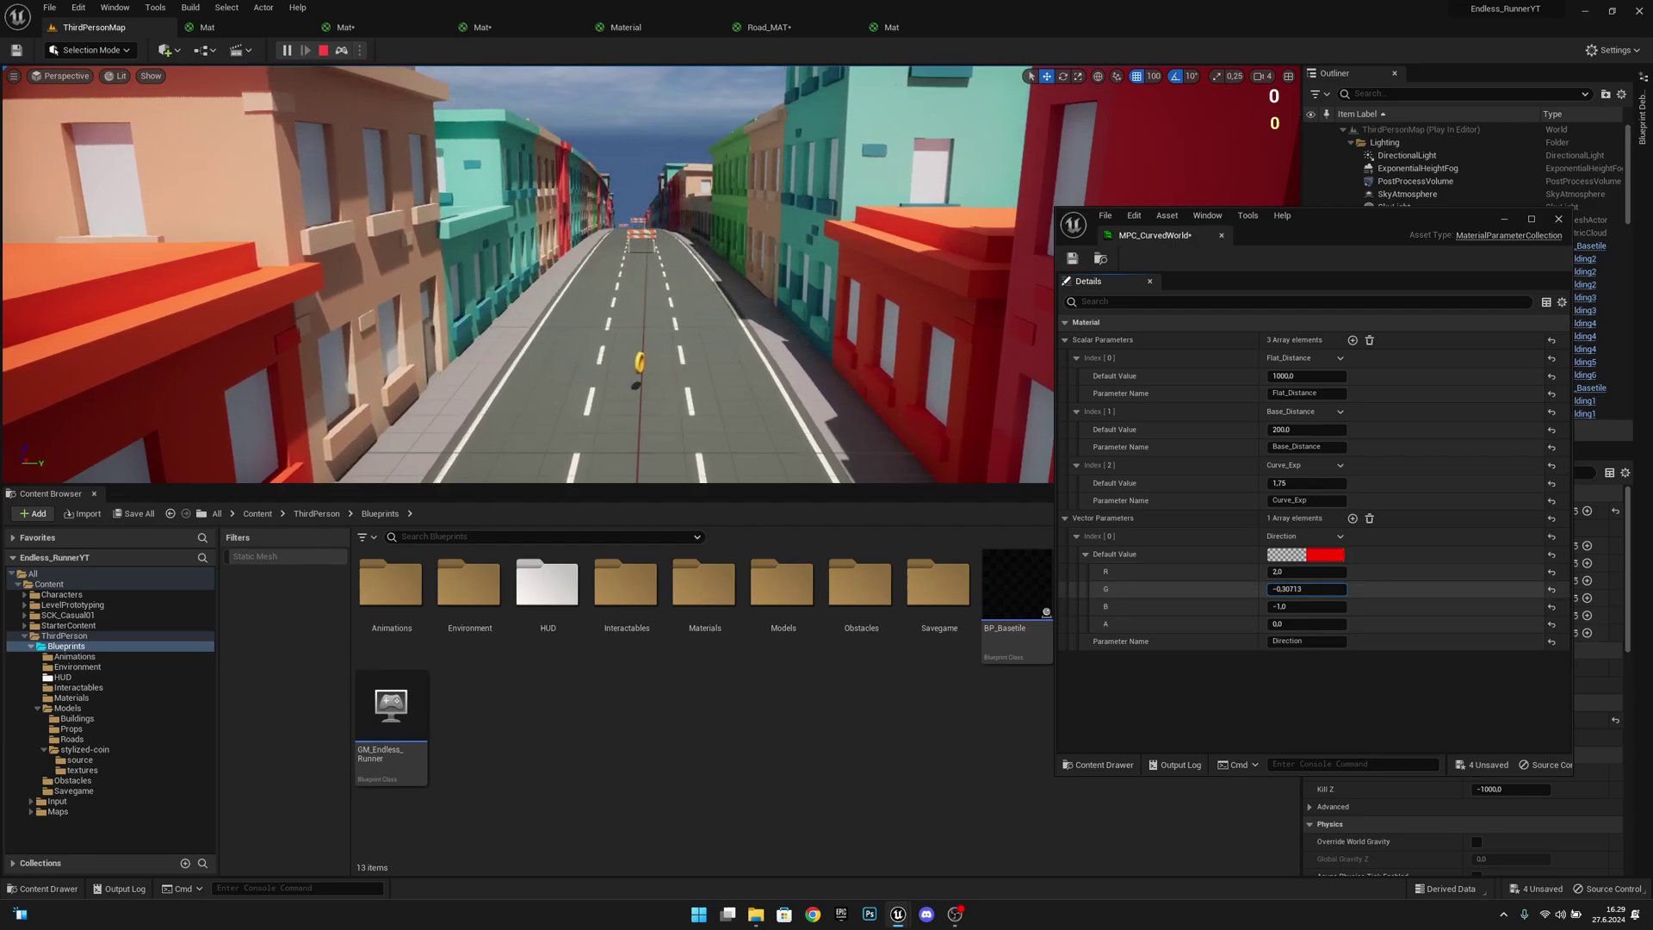
click(1296, 589)
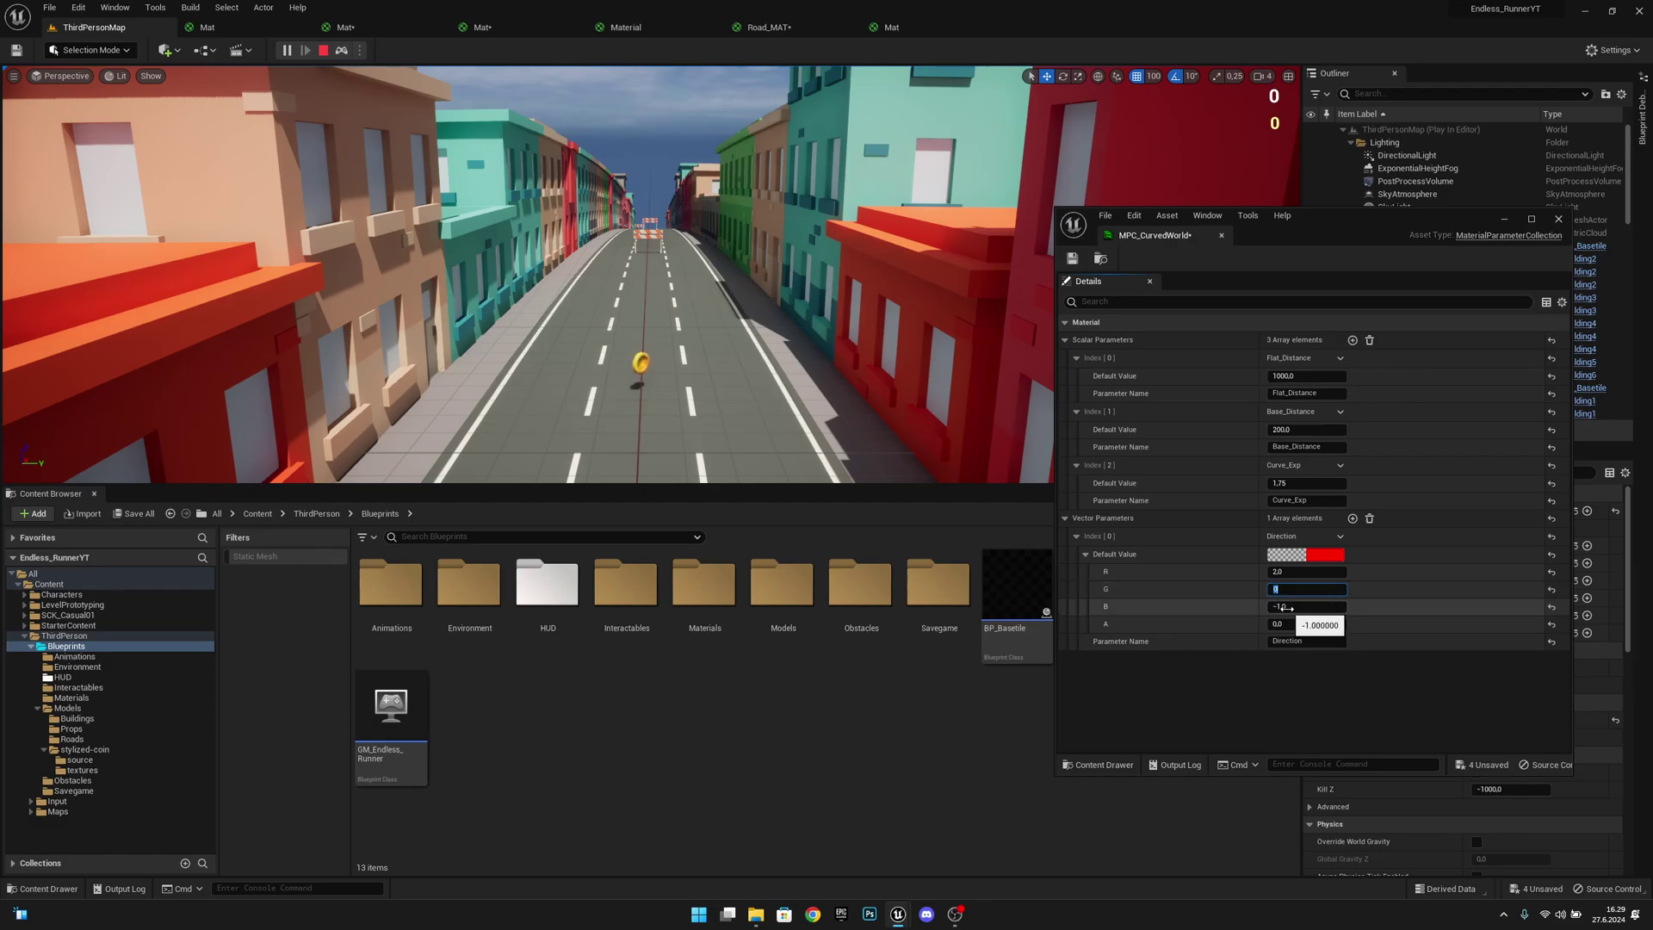
key(Return)
drag(1307, 606, 1257, 606)
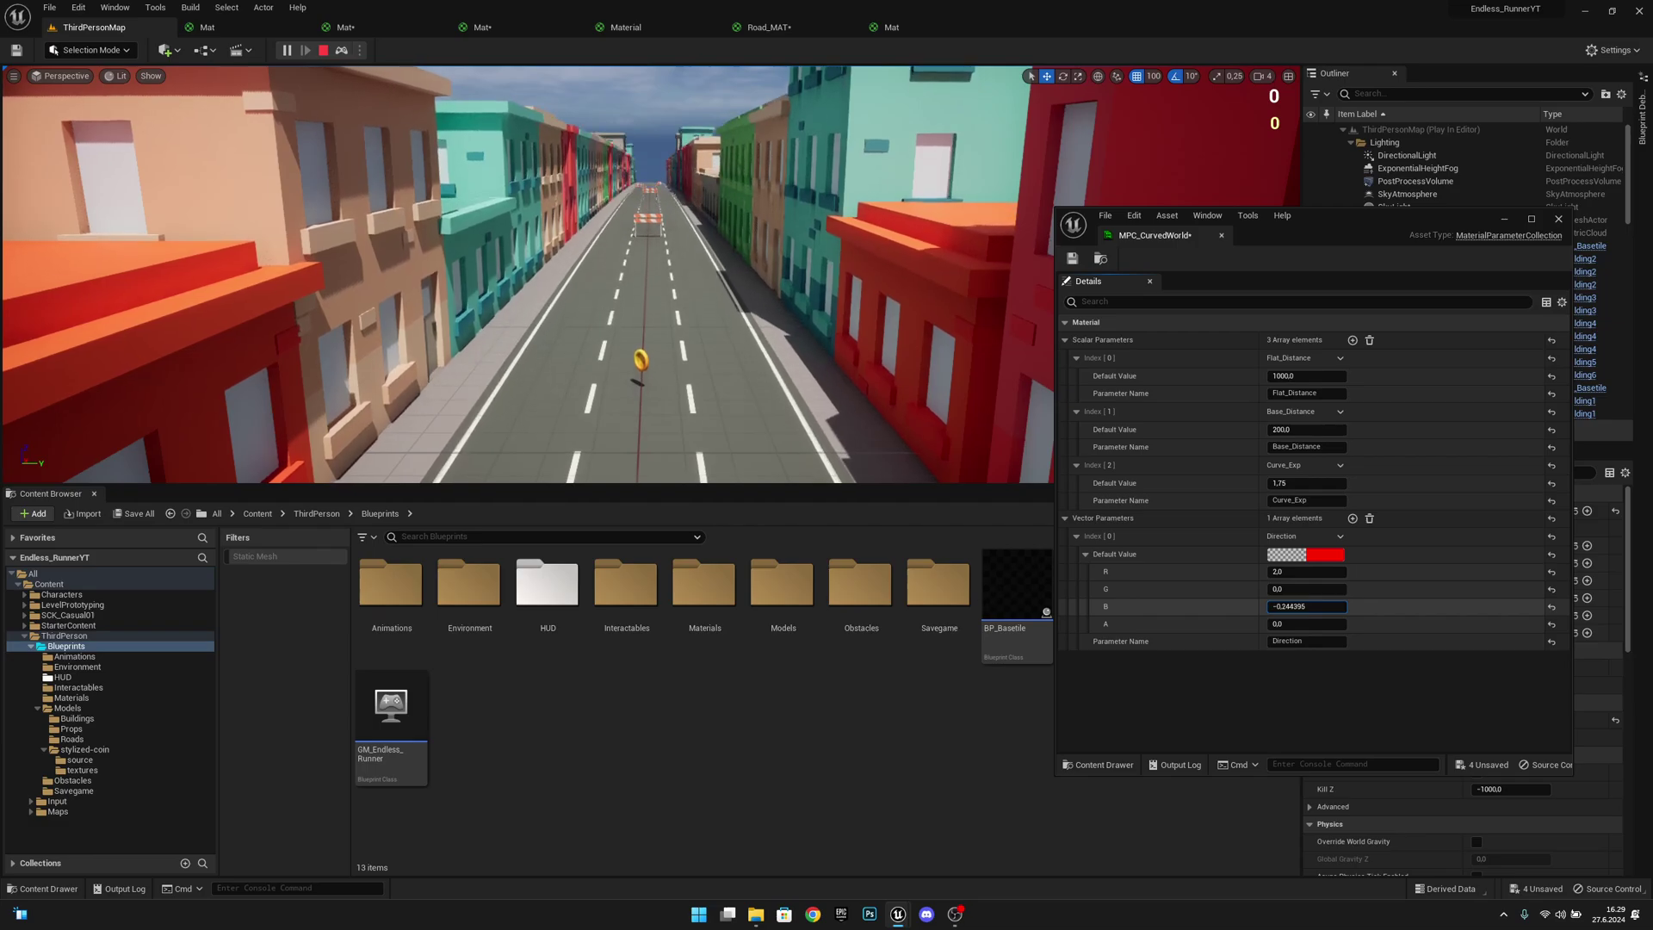
mouse_move(1306, 606)
mouse_down()
mouse_move(1344, 607)
mouse_move(1293, 606)
mouse_up()
click(1293, 609)
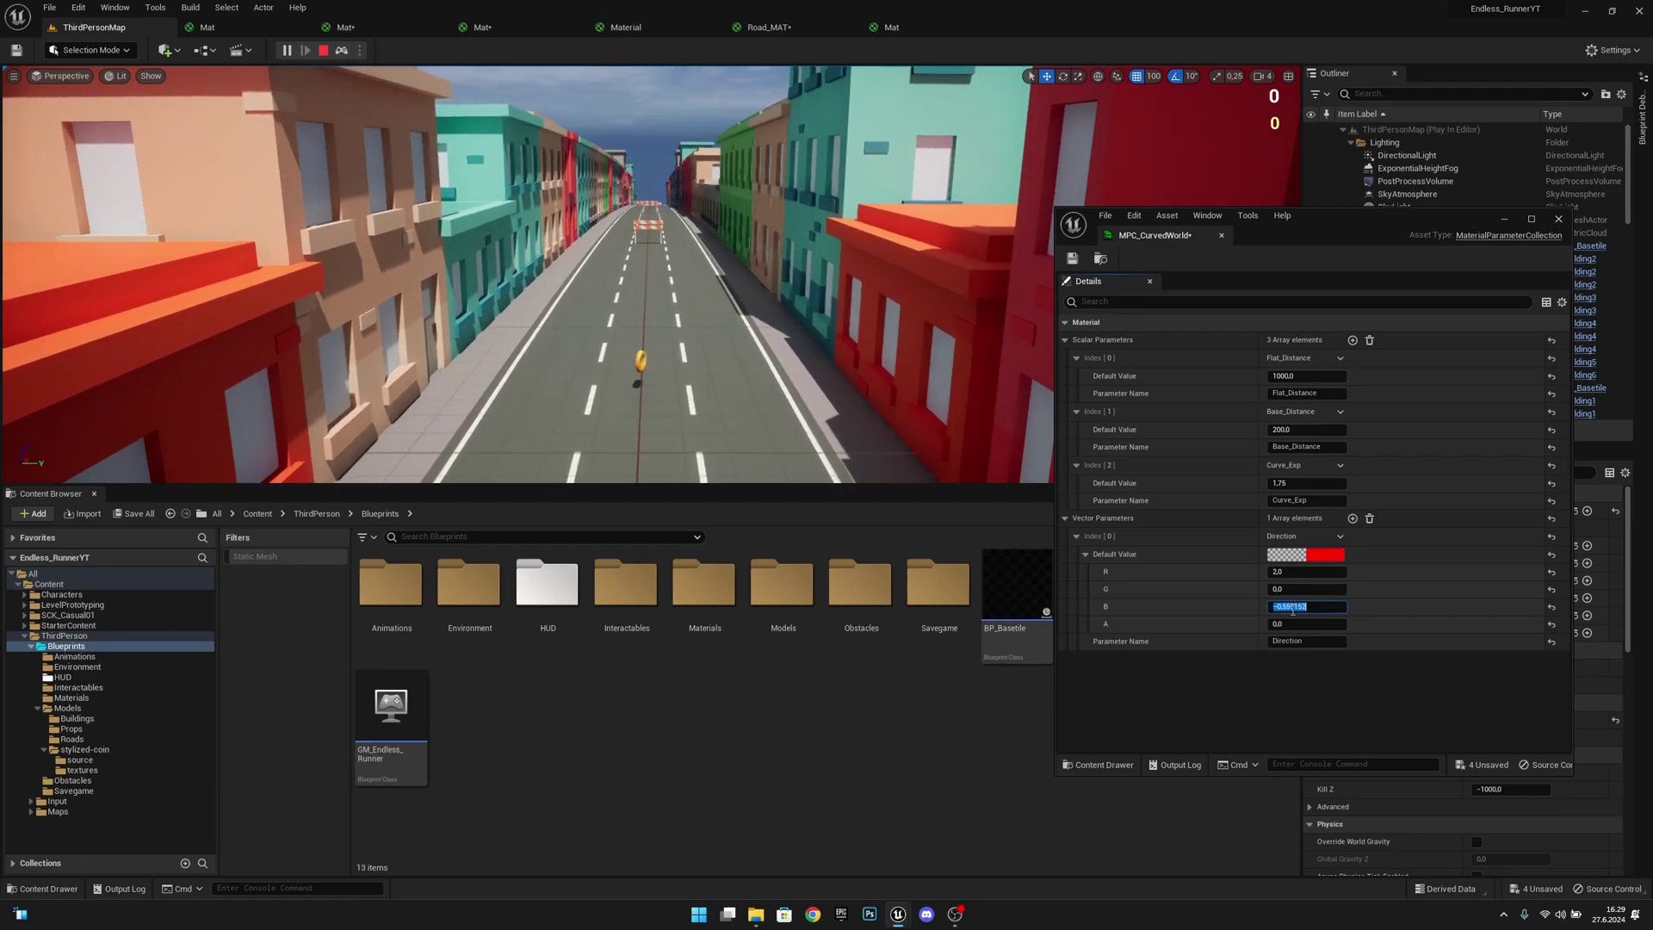
text(0)
key(Return)
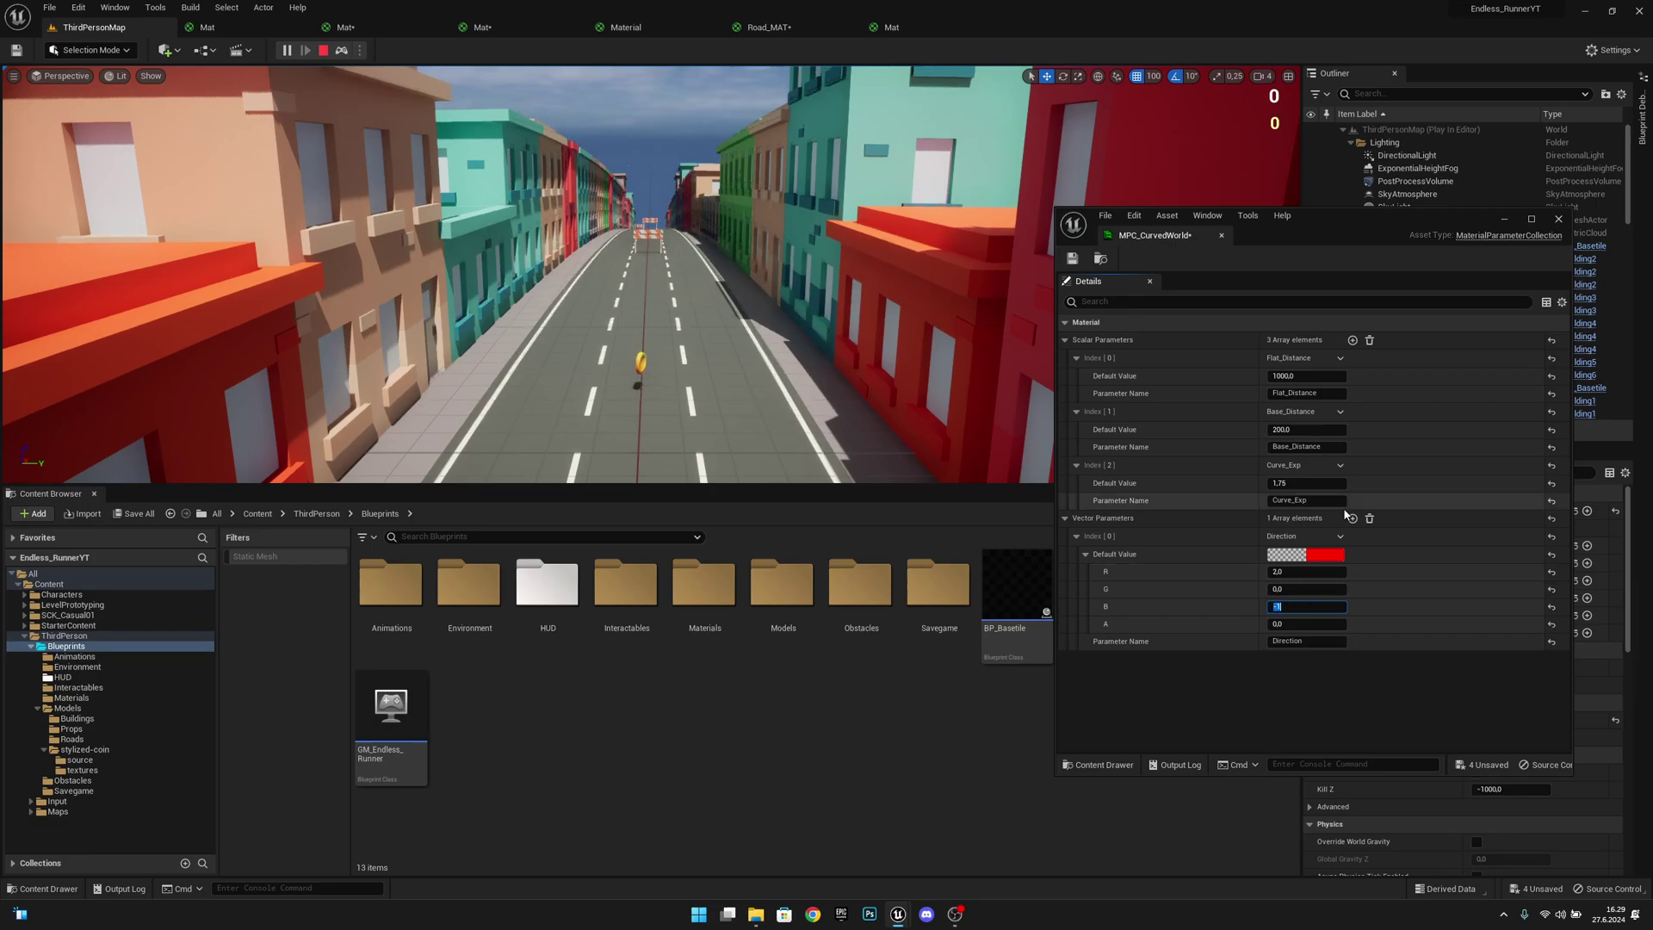
Save the MPC_CurvedWorld parameter collection and minimize its floating window
click(1073, 259)
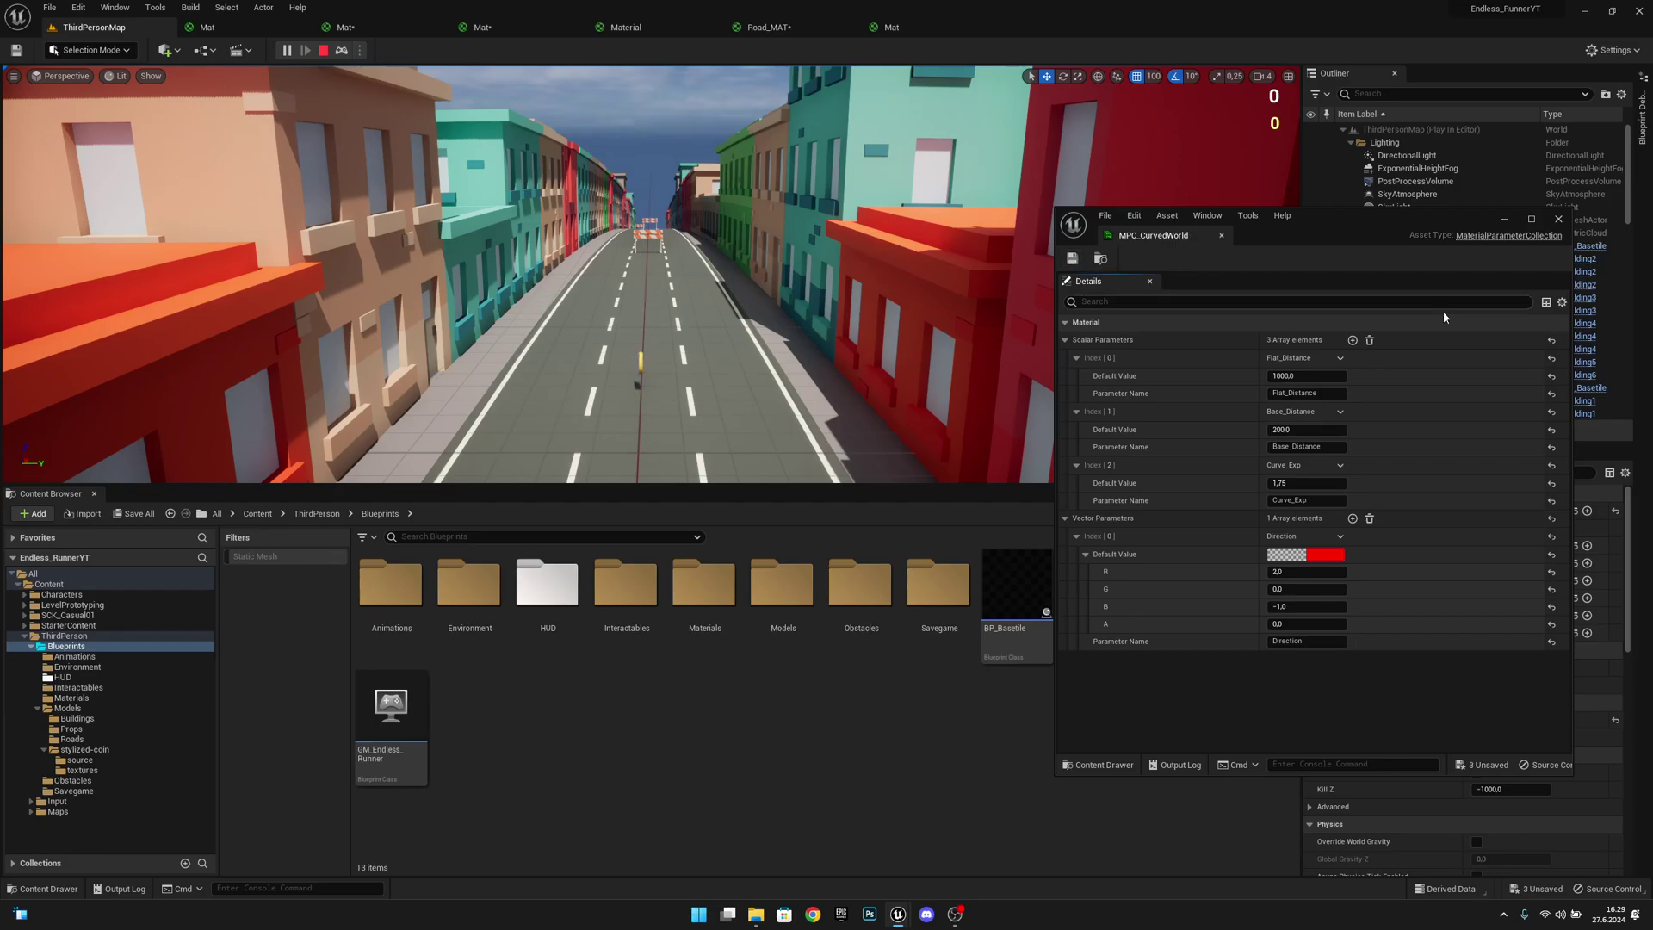
click(1502, 220)
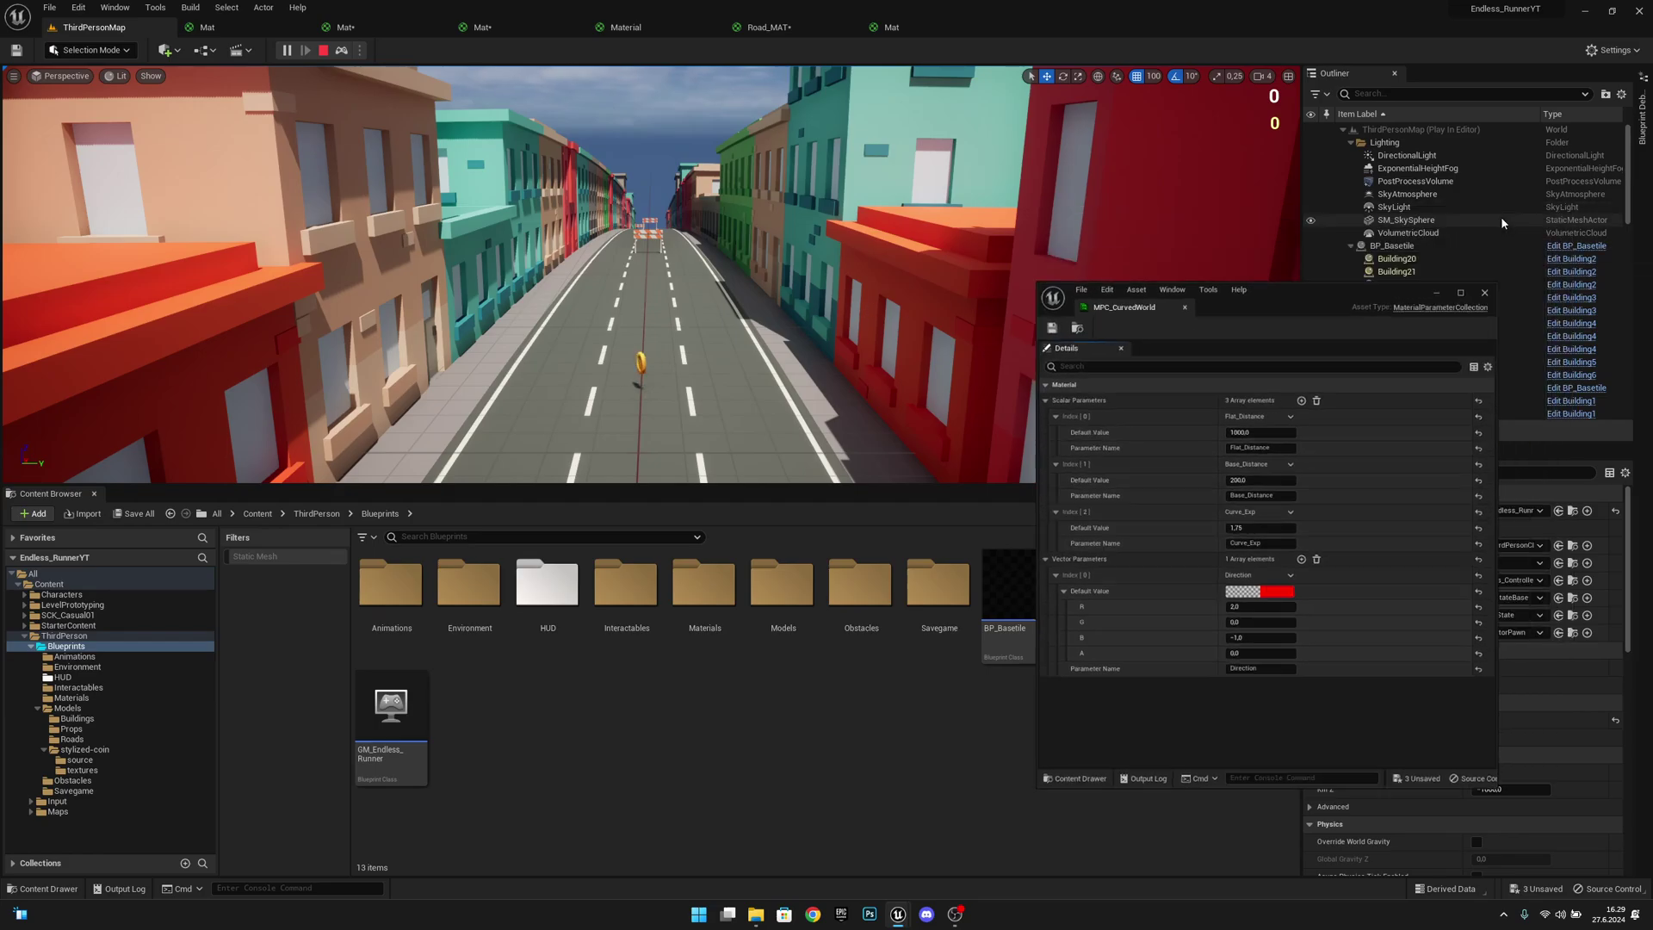